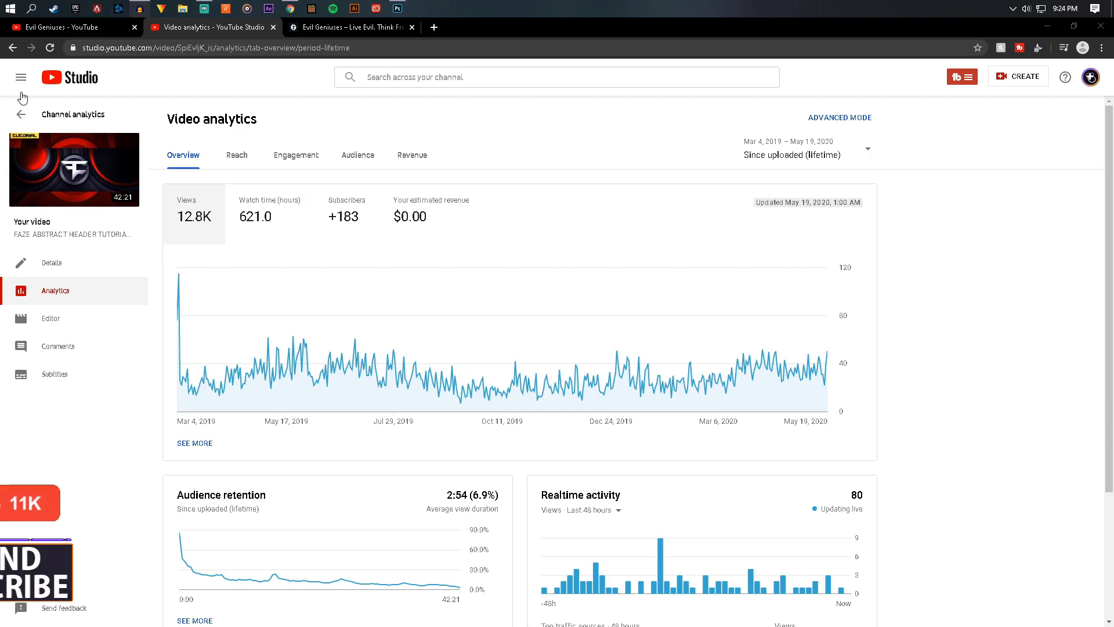
Review the lifetime views, watch time, subscribers and audience retention in the FaZe header tutorial's video analytics.
scroll(937, 277, down, 1)
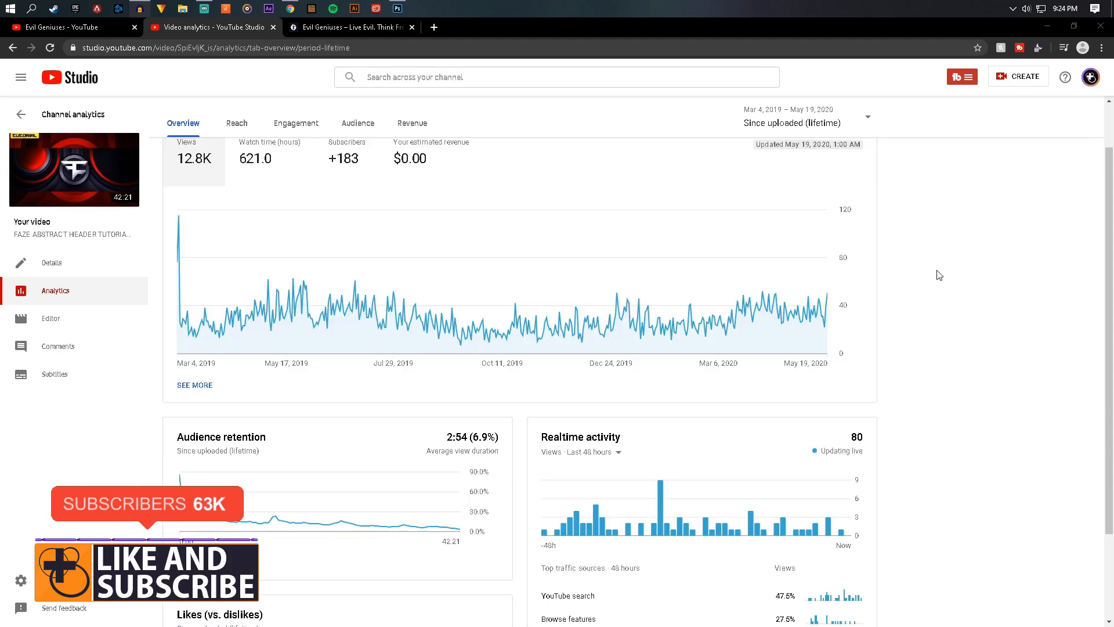
scroll(937, 276, down, 2)
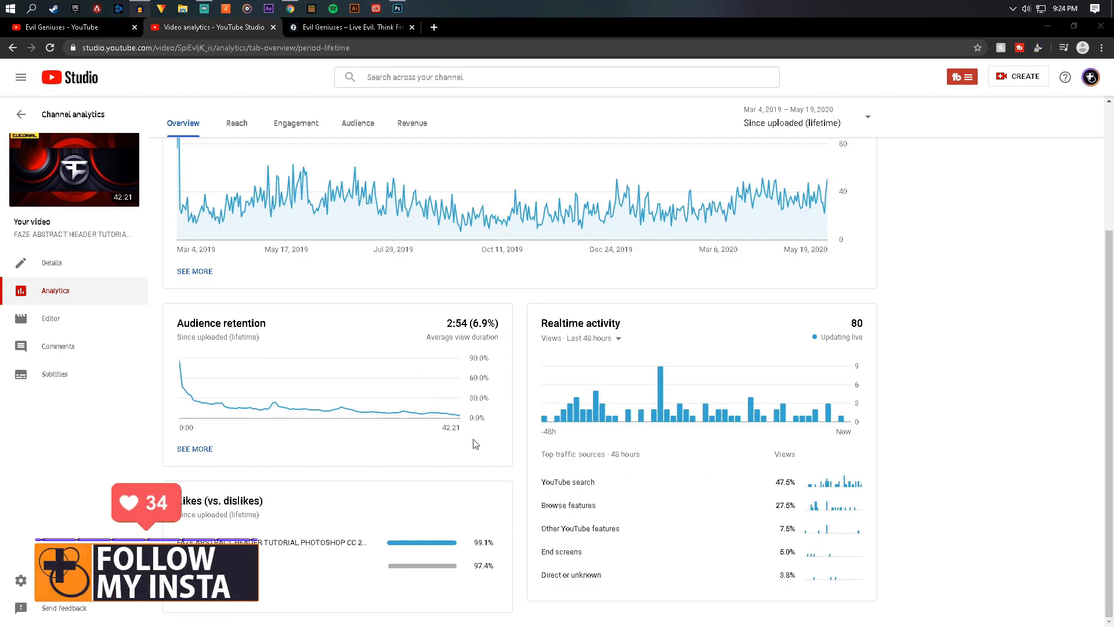
scroll(812, 418, up, 3)
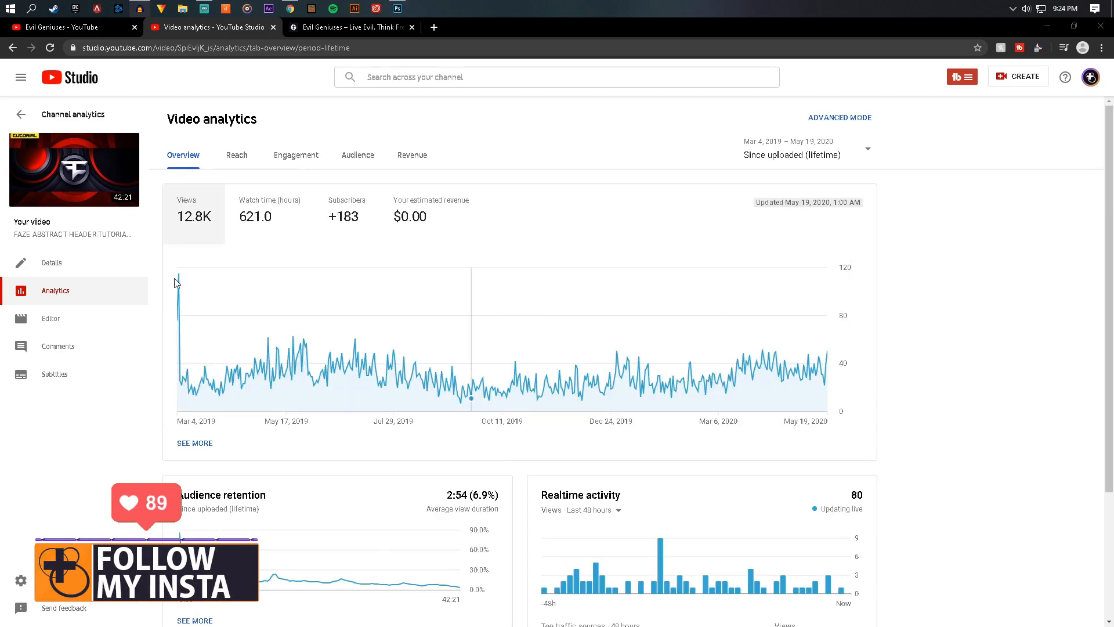
mouse_move(204, 226)
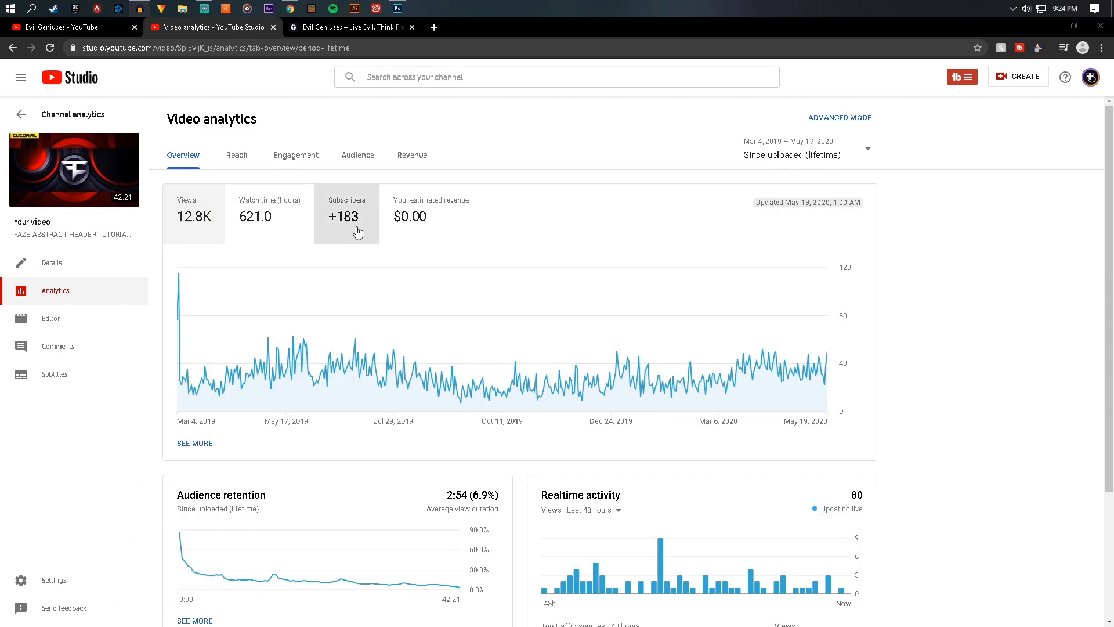
mouse_move(353, 210)
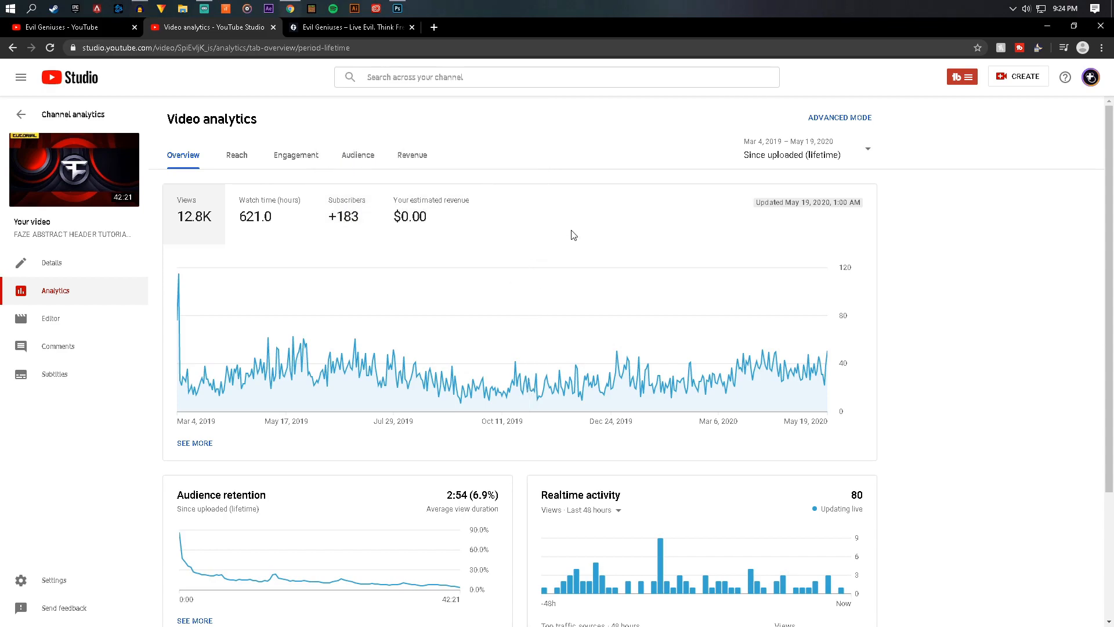
Look through the Evil Geniuses website, from the hero banner to the crest section and the events list, for design references.
click(307, 30)
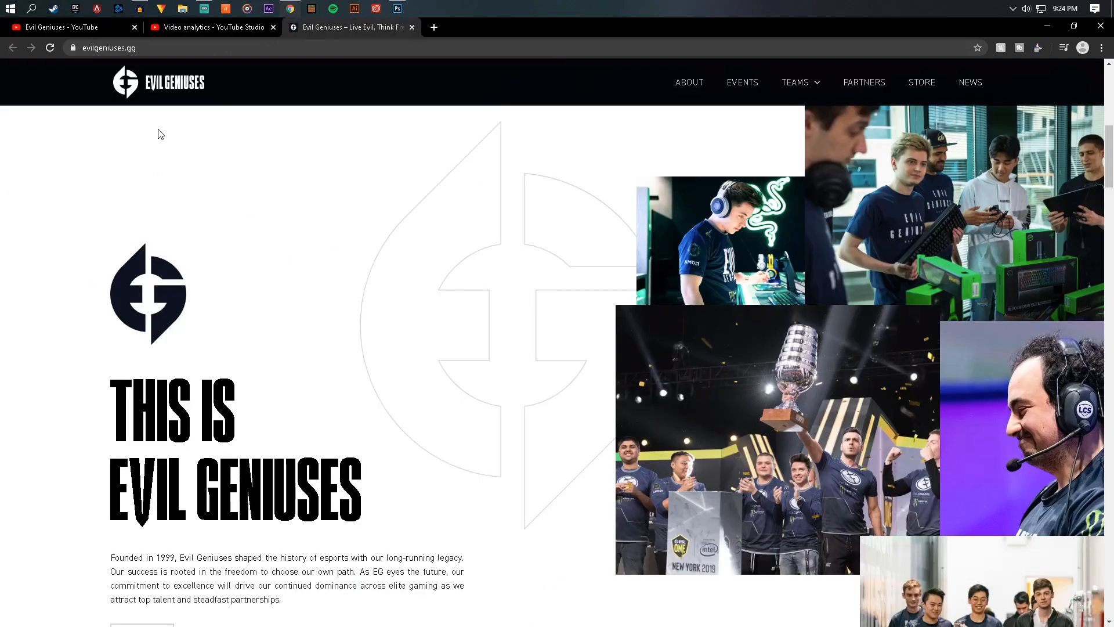
click(234, 24)
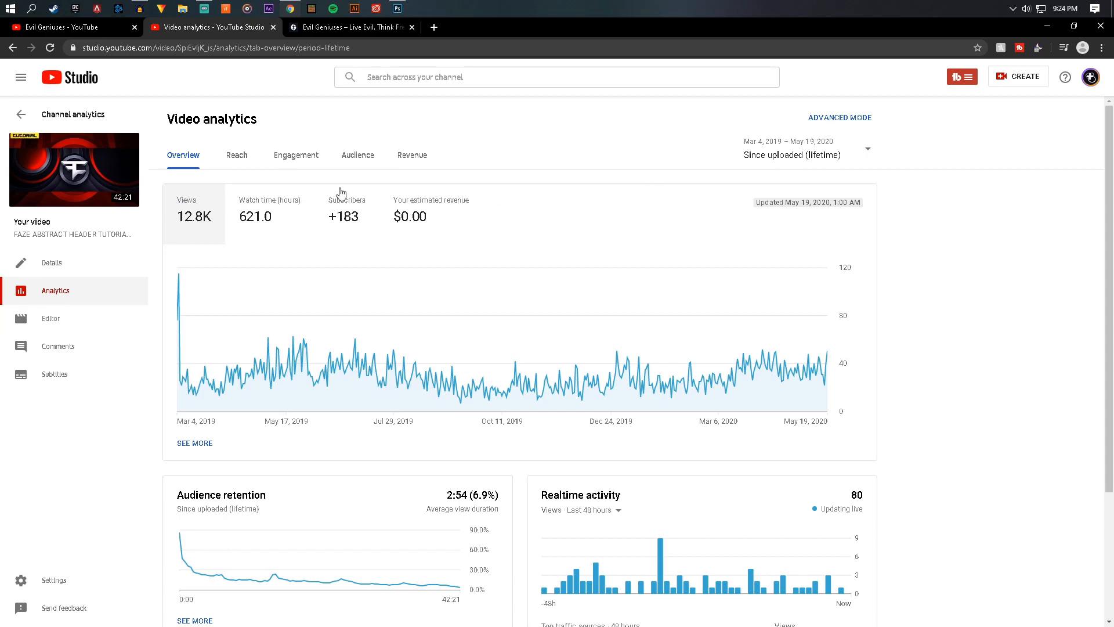
click(332, 29)
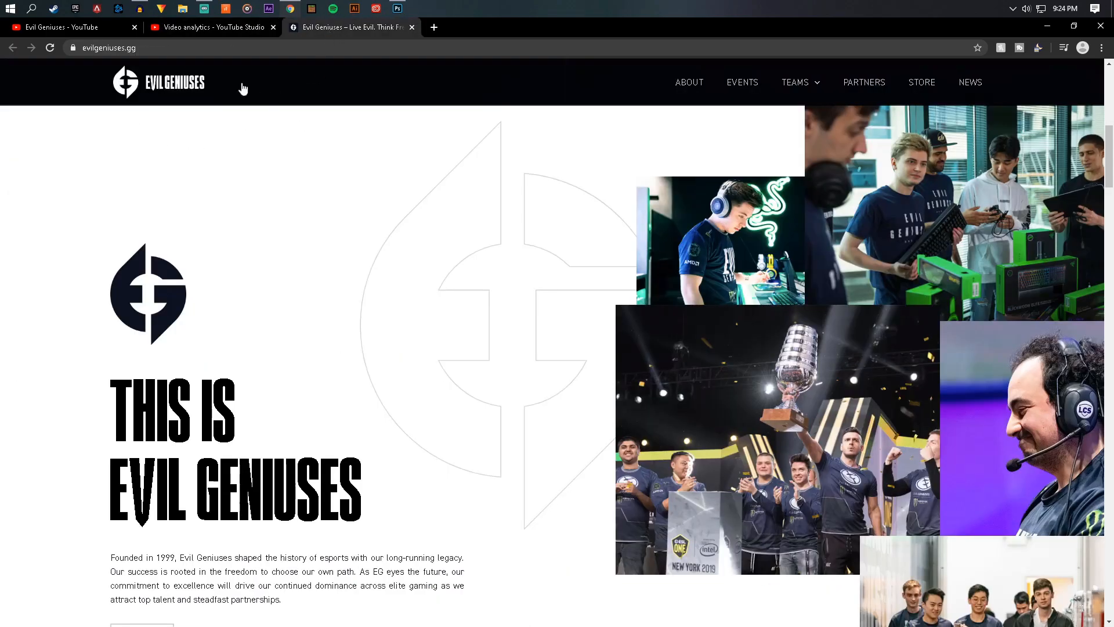
scroll(339, 232, down, 1)
scroll(339, 232, down, 1)
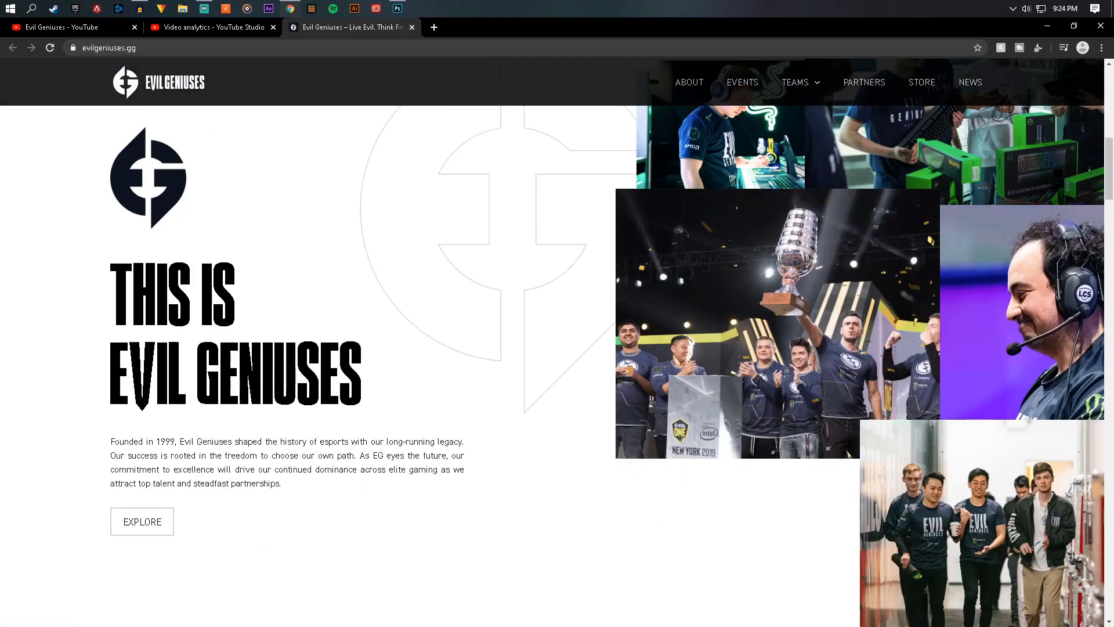
scroll(297, 358, up, 10)
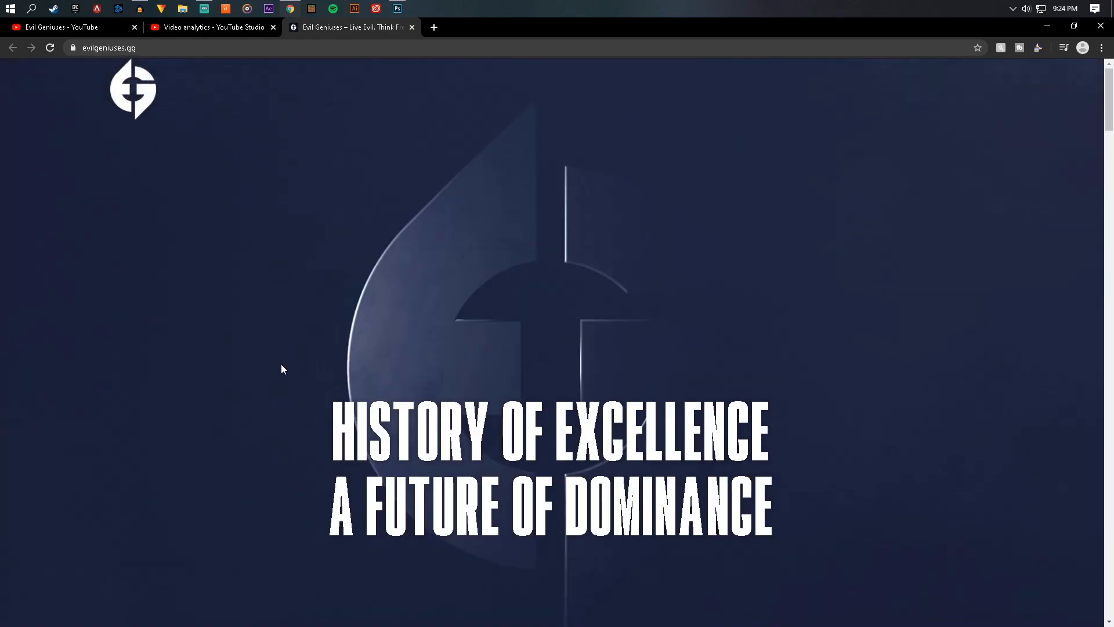
scroll(712, 348, down, 12)
scroll(473, 298, up, 4)
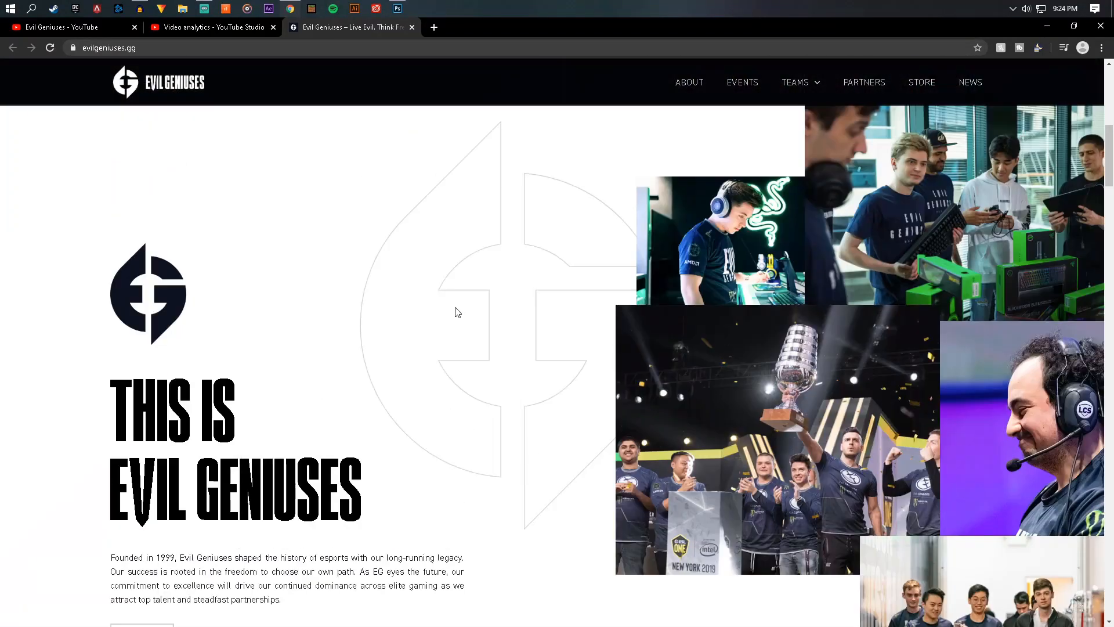
key(ctrl+a)
click(318, 304)
scroll(319, 304, down, 11)
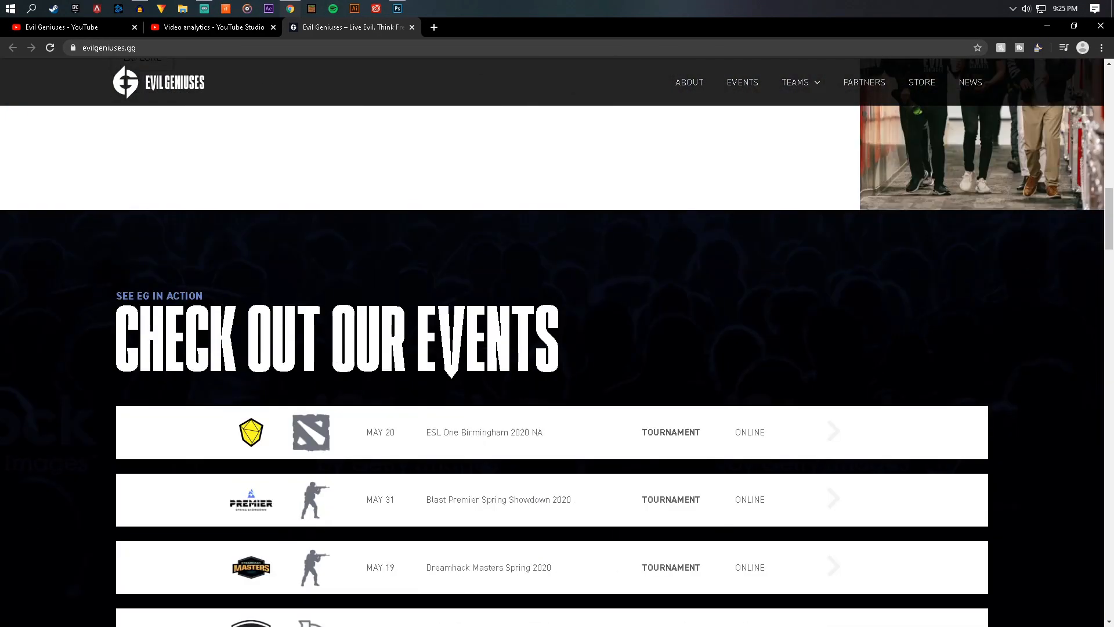
scroll(331, 277, up, 12)
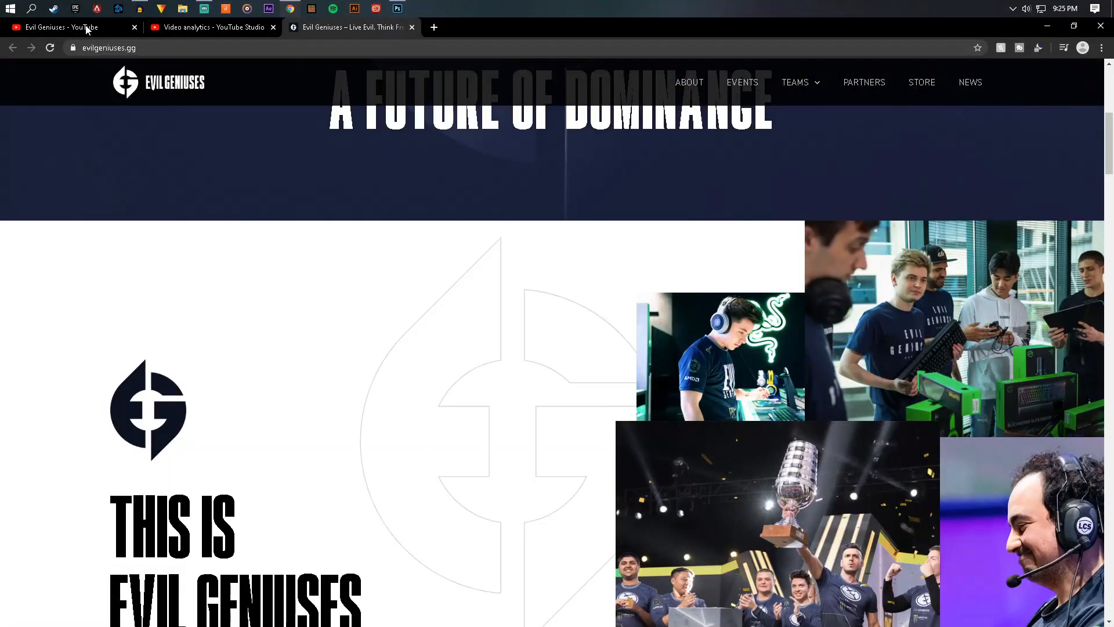
Open the Evil Geniuses YouTube channel, follow its Twitter link, and view the profile's header photo at full size.
click(86, 30)
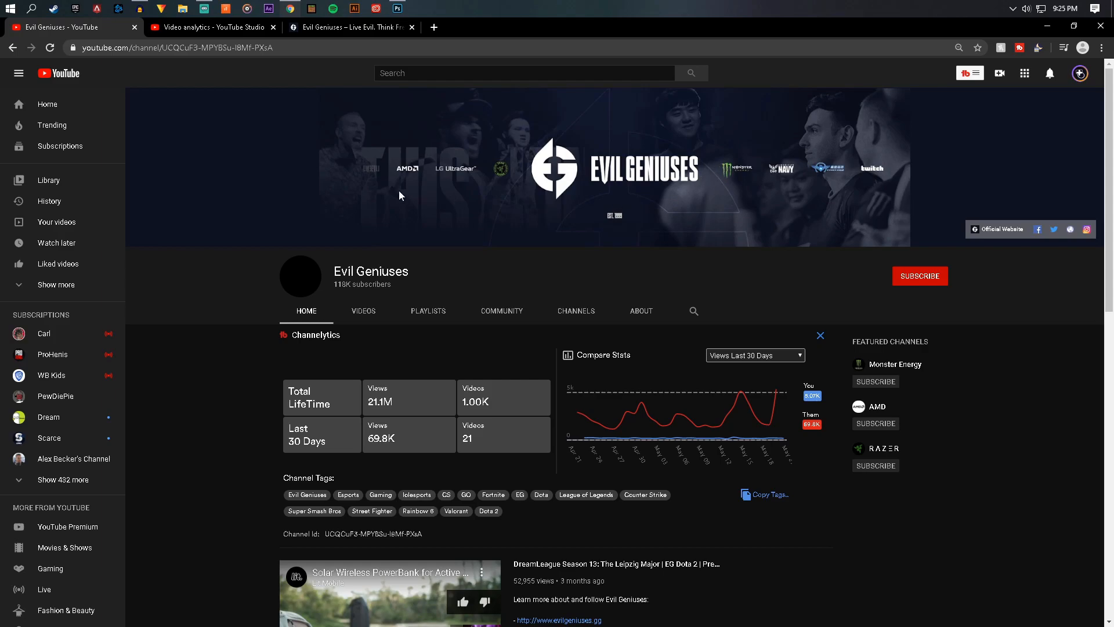
click(1054, 229)
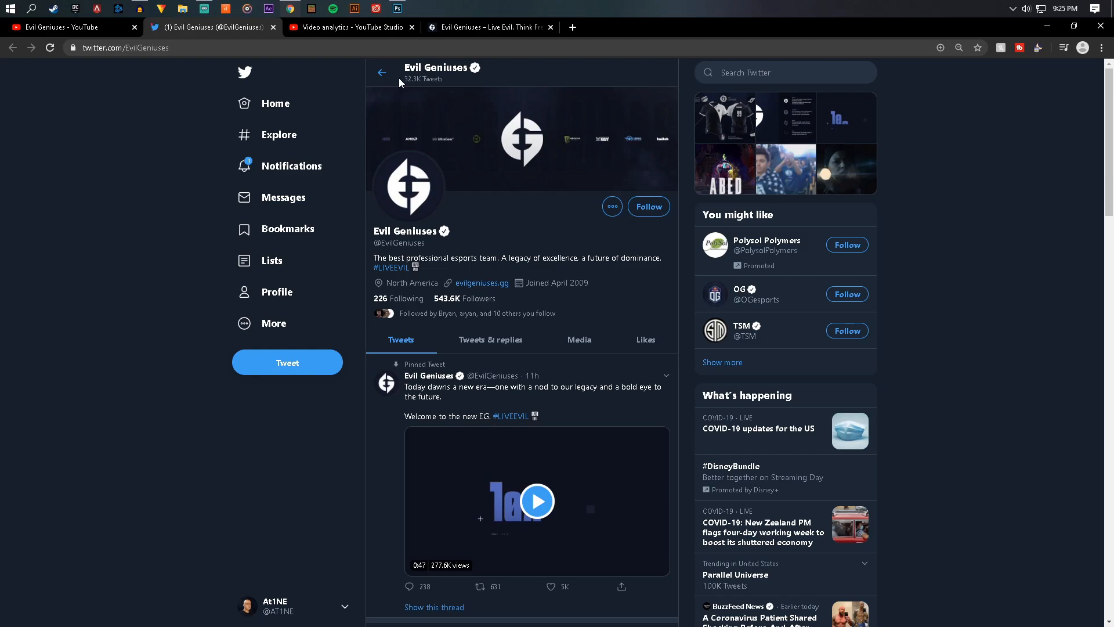
click(369, 29)
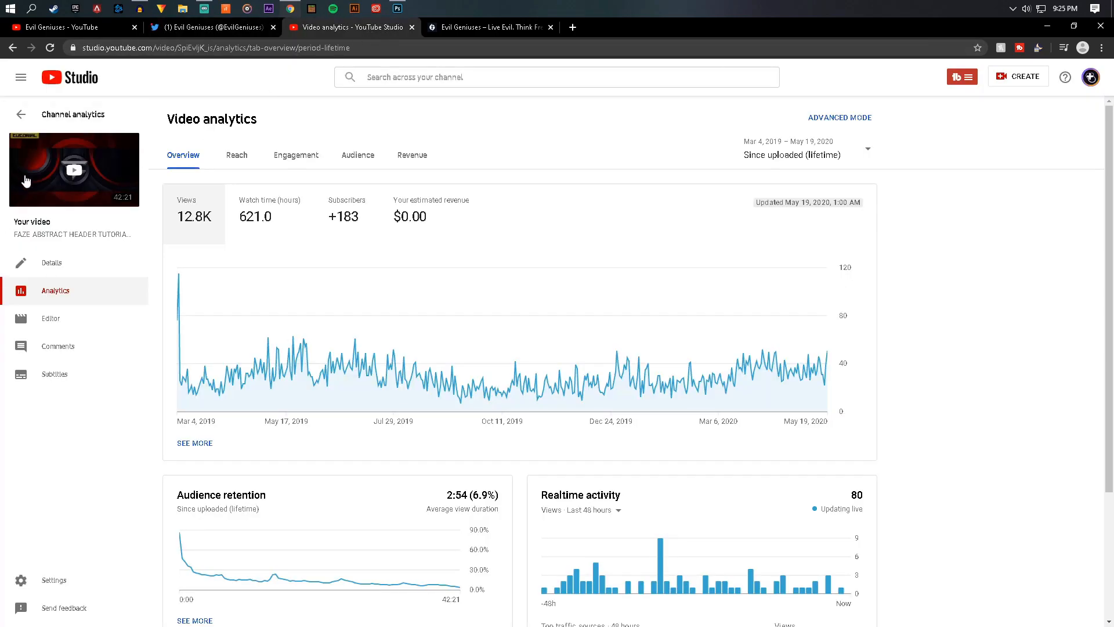
click(241, 31)
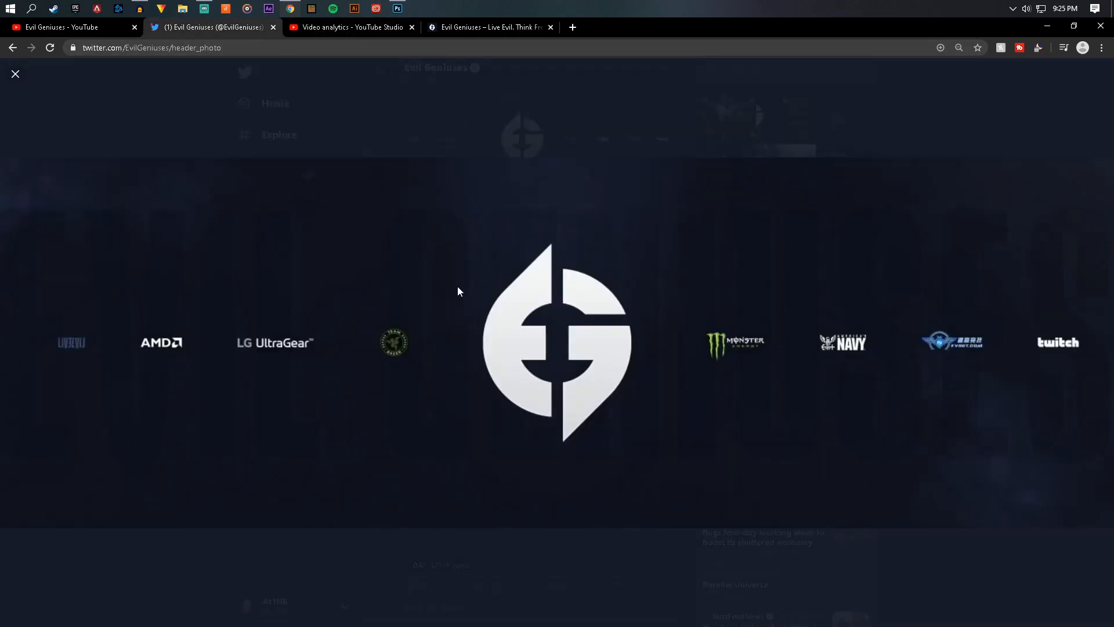
click(501, 86)
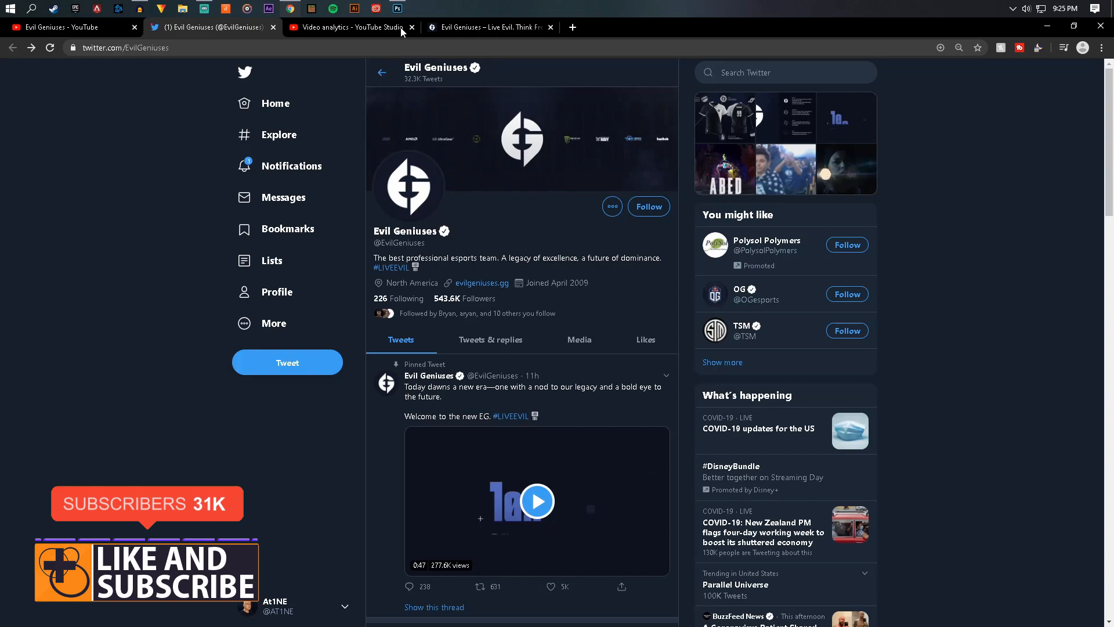
Switch to Photoshop and inspect the header artboard, toggling the visibility of Layer 2 and the Crest-Dark logo layer off and on.
click(398, 9)
scroll(366, 327, down, 4)
scroll(367, 281, up, 3)
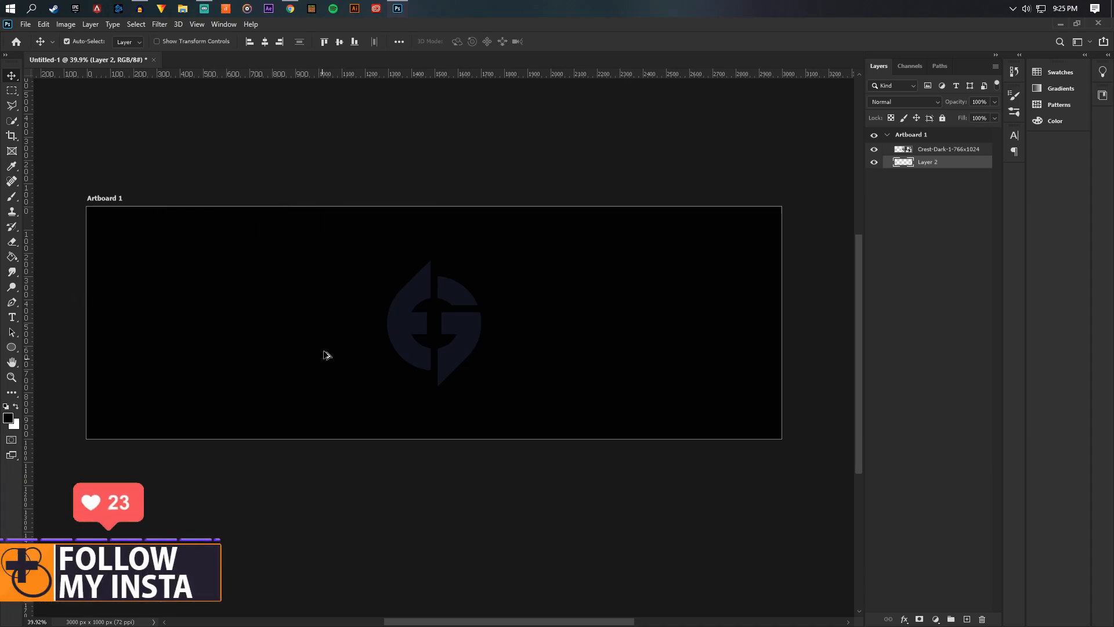
scroll(325, 358, up, 1)
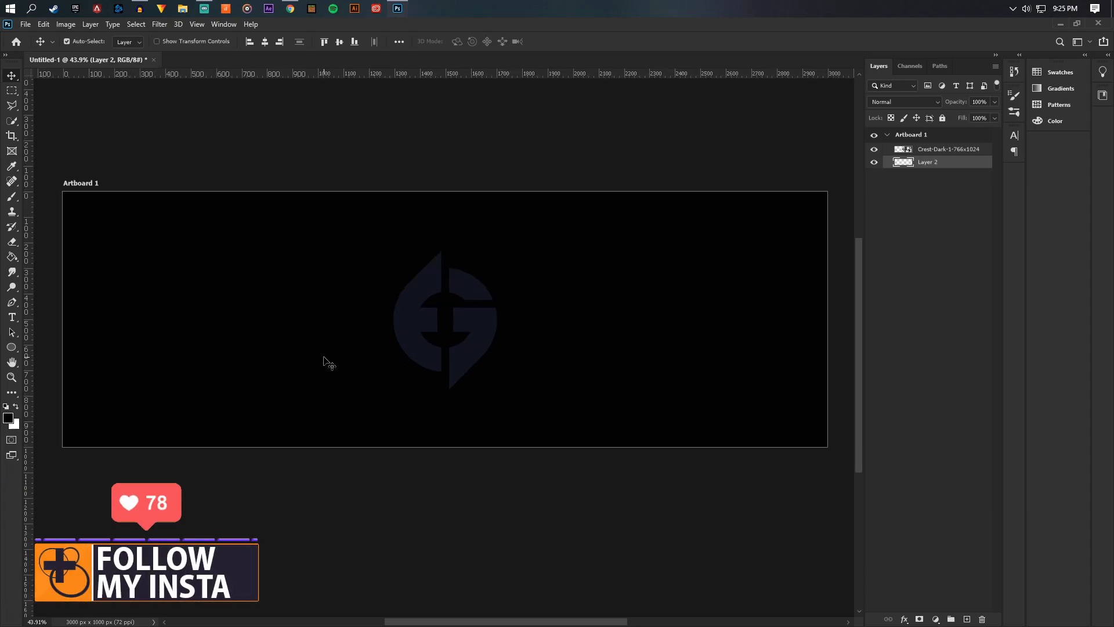
scroll(428, 368, up, 6)
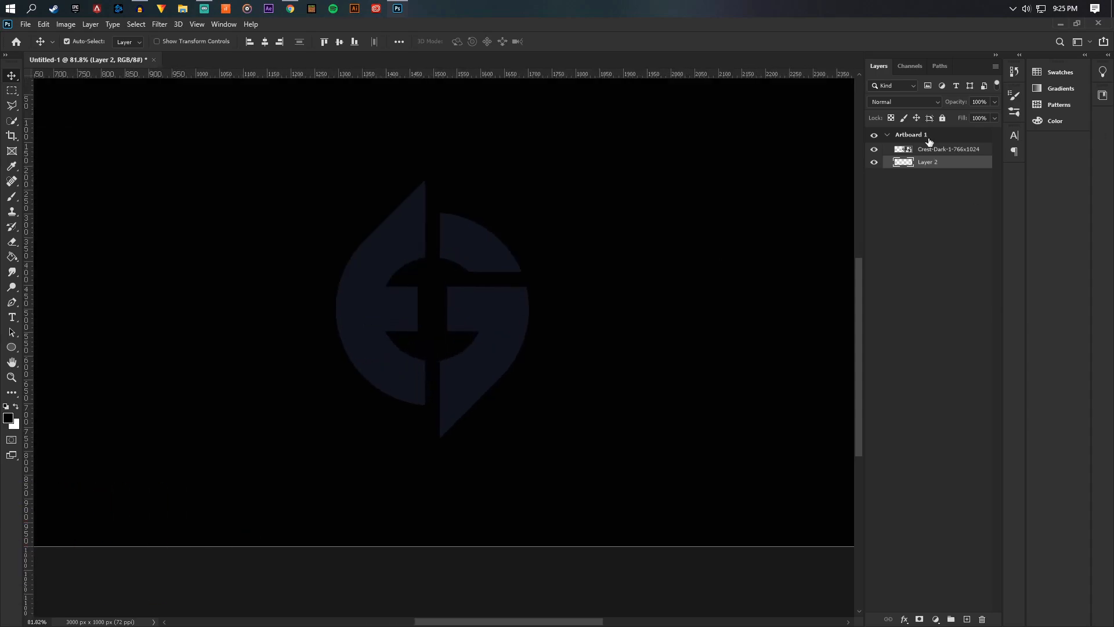
click(874, 162)
click(874, 162)
click(873, 149)
click(873, 150)
scroll(703, 222, down, 8)
scroll(883, 269, up, 3)
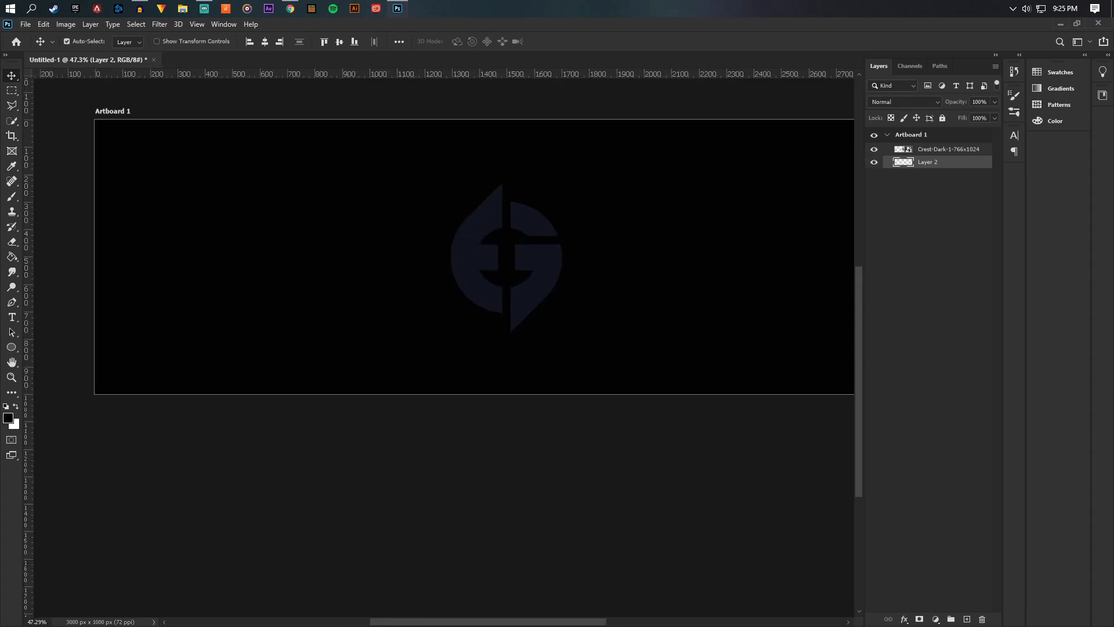
drag(502, 623, 525, 622)
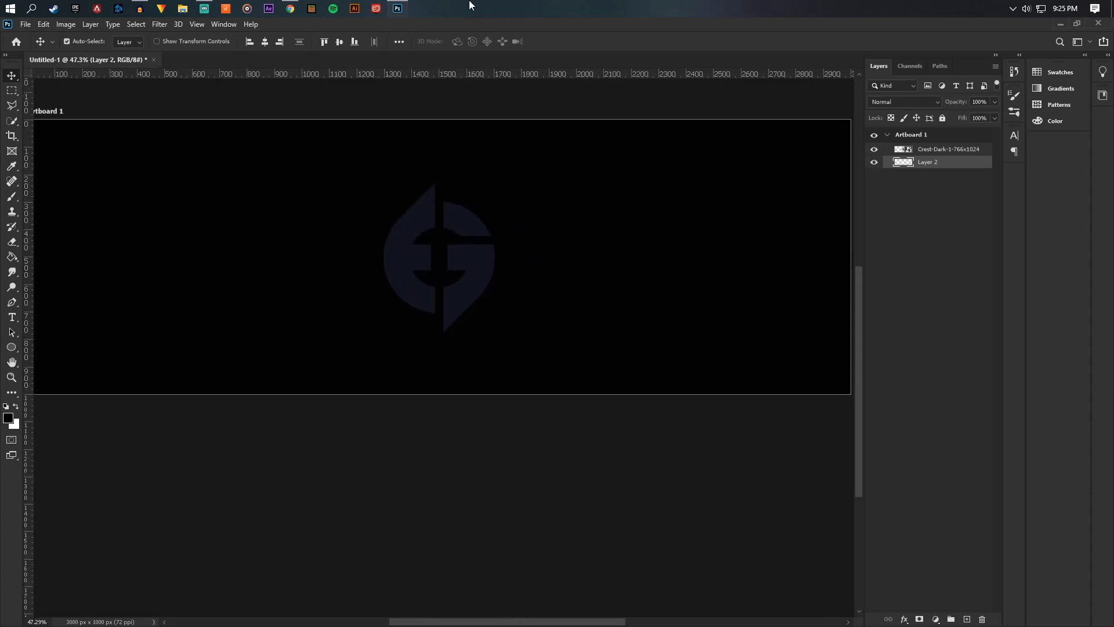
Return to the Evil Geniuses website in Chrome, view the dark crest logo image in its own tab, and close that tab.
click(290, 8)
click(479, 27)
scroll(264, 315, down, 1)
right_click(152, 348)
click(184, 356)
click(604, 27)
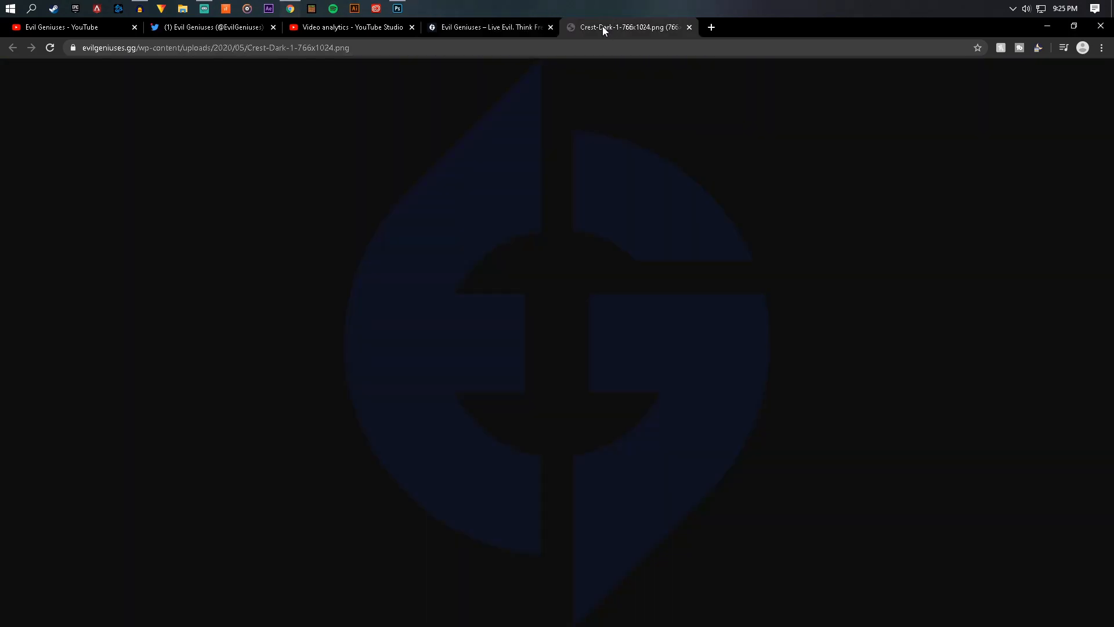
right_click(552, 215)
click(694, 124)
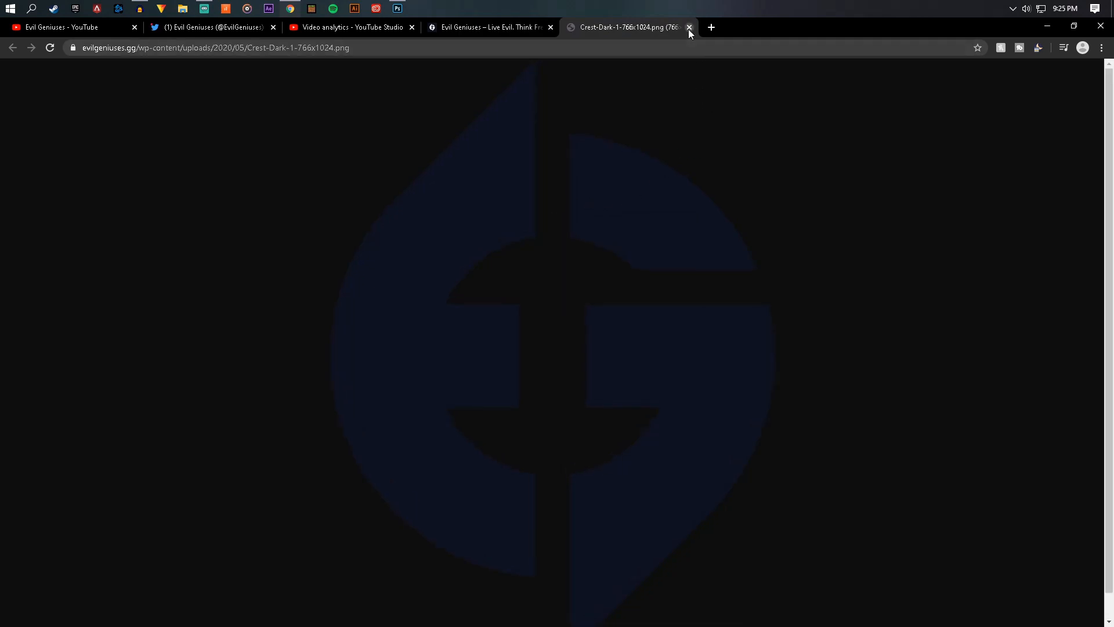
click(690, 27)
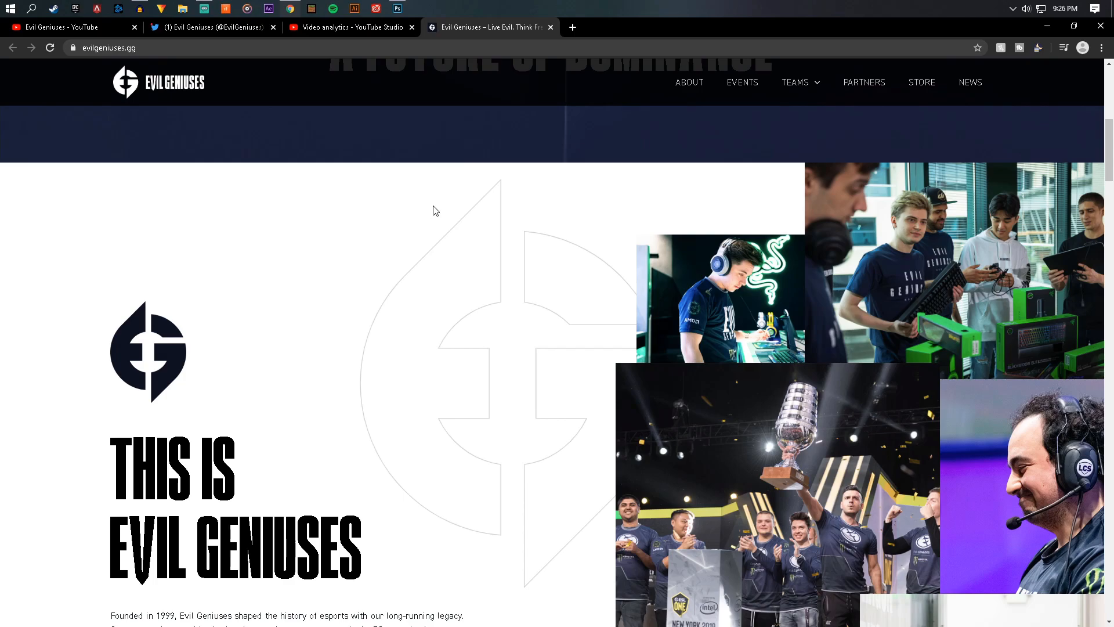
Check the Photoshop artboard against the Evil Geniuses website and browse the home page down to the white crest in the footer.
scroll(481, 232, down, 3)
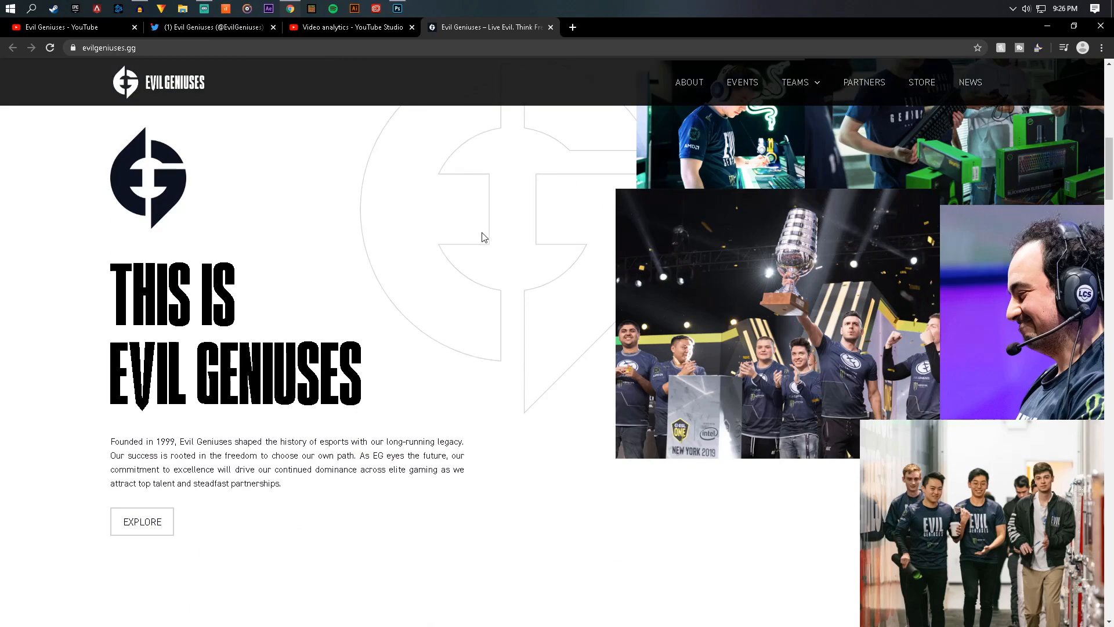
scroll(481, 235, up, 2)
click(397, 8)
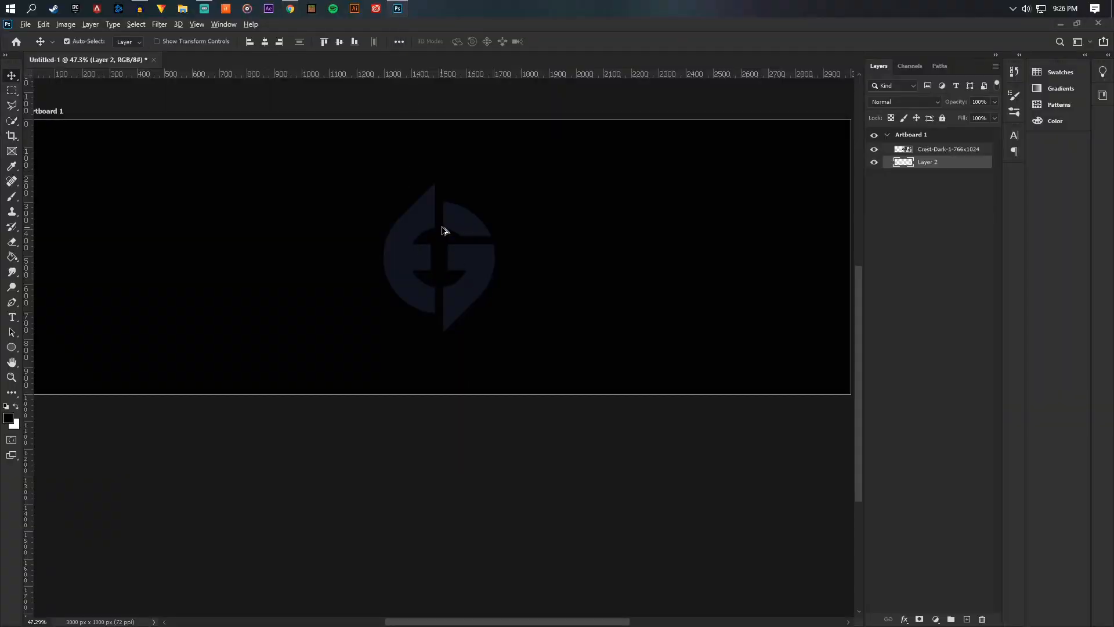
scroll(444, 230, down, 2)
scroll(464, 177, up, 1)
click(290, 8)
scroll(315, 104, up, 6)
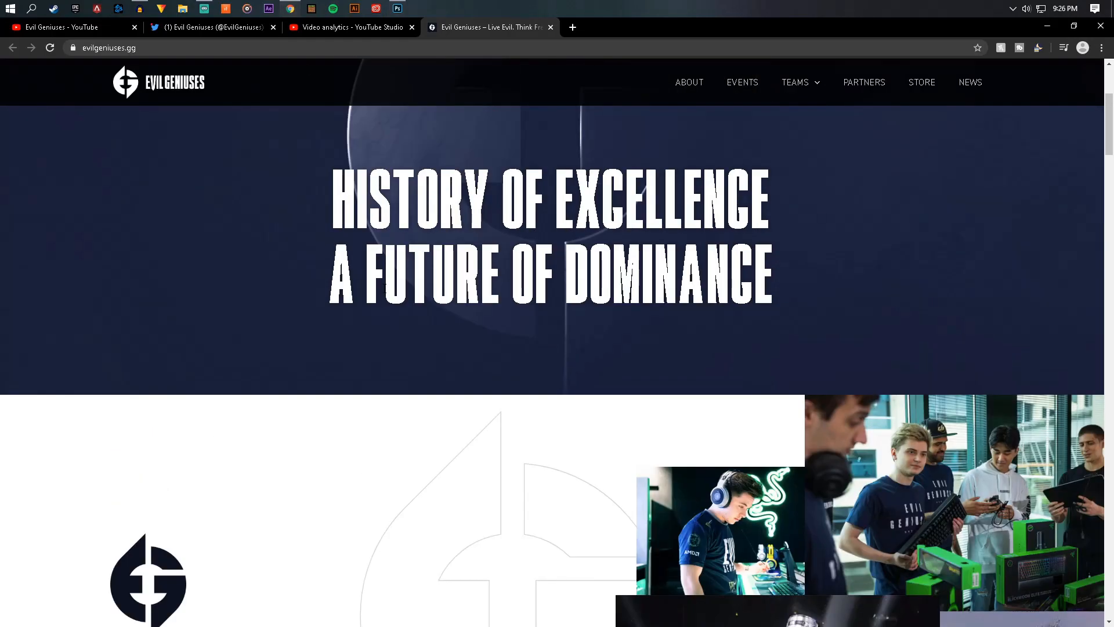
scroll(861, 151, down, 10)
scroll(349, 239, down, 20)
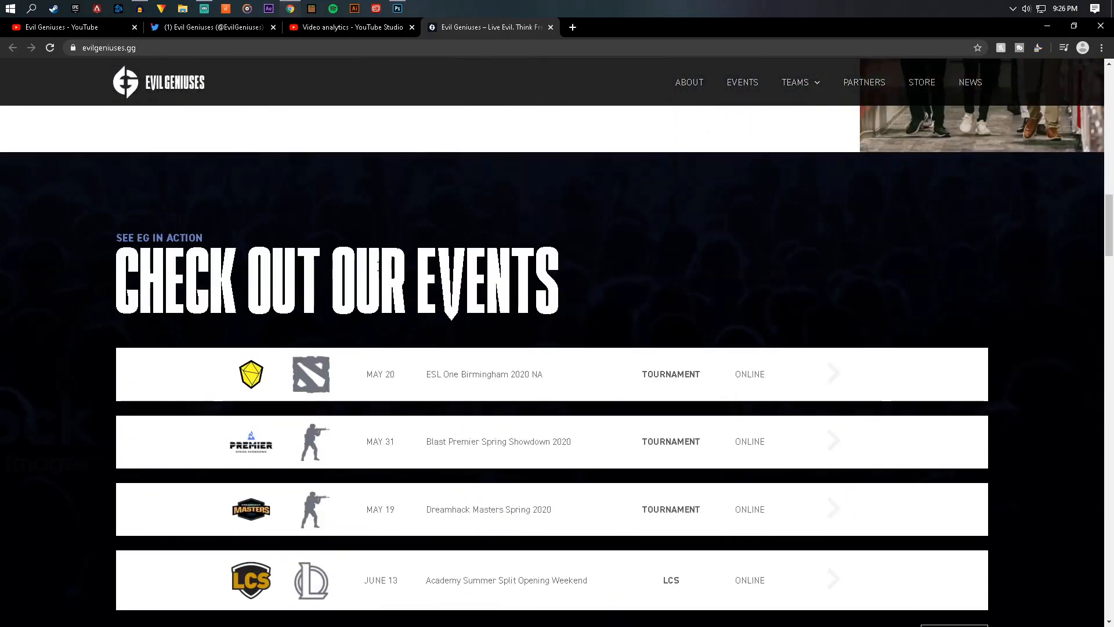
scroll(358, 271, down, 20)
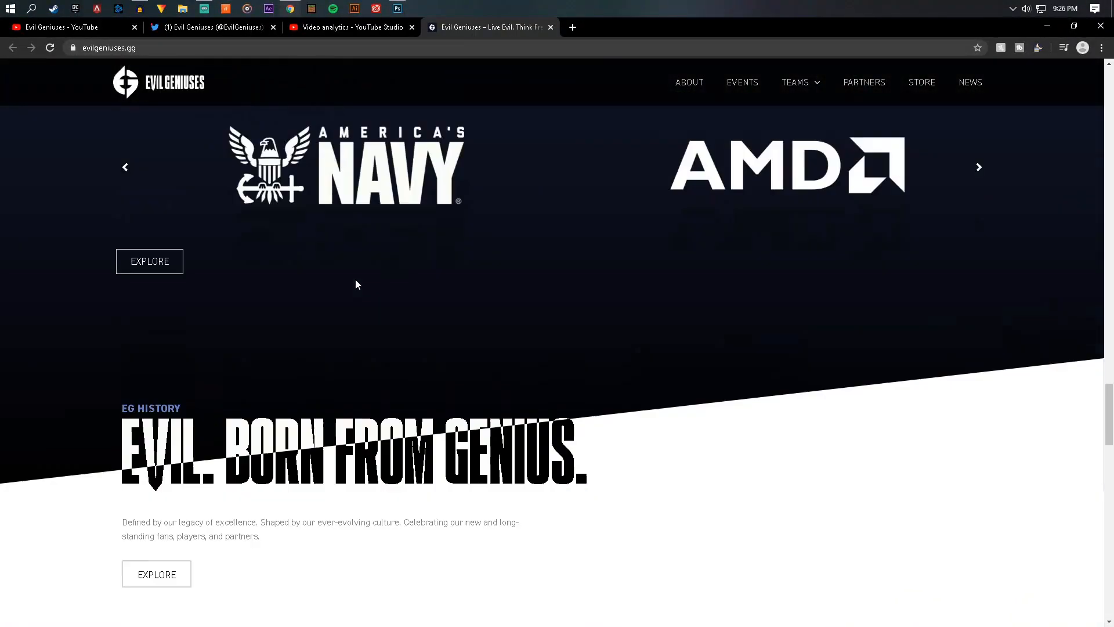
scroll(380, 316, up, 3)
scroll(381, 316, down, 15)
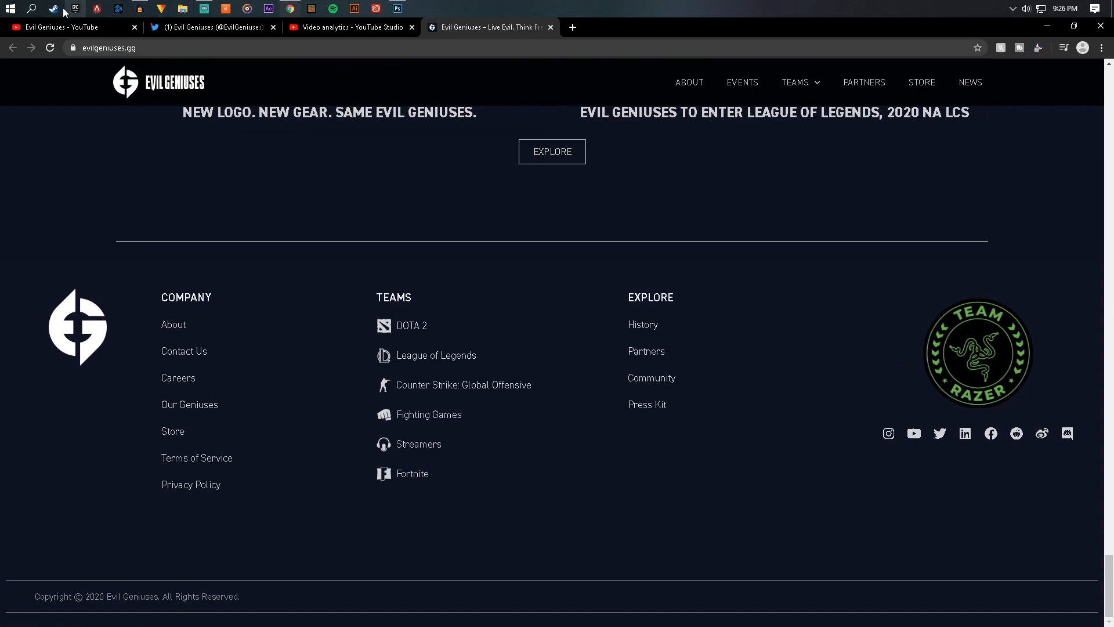
Capture the white crest area in the website's footer with Snipping Tool, copy the snip, and close the tool.
click(32, 8)
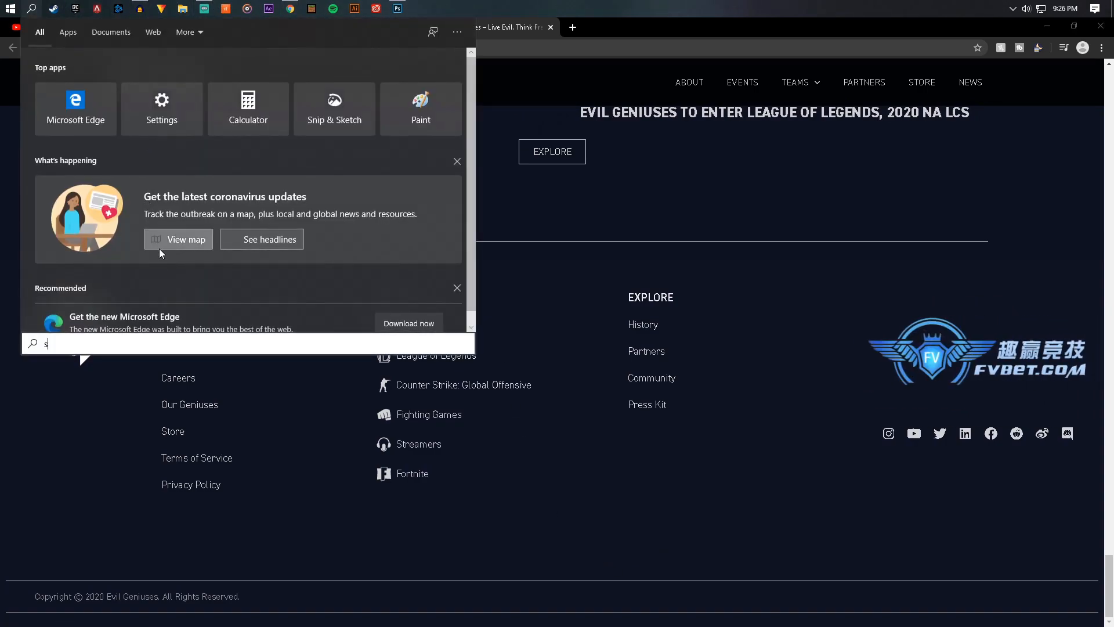
text(sn)
click(101, 97)
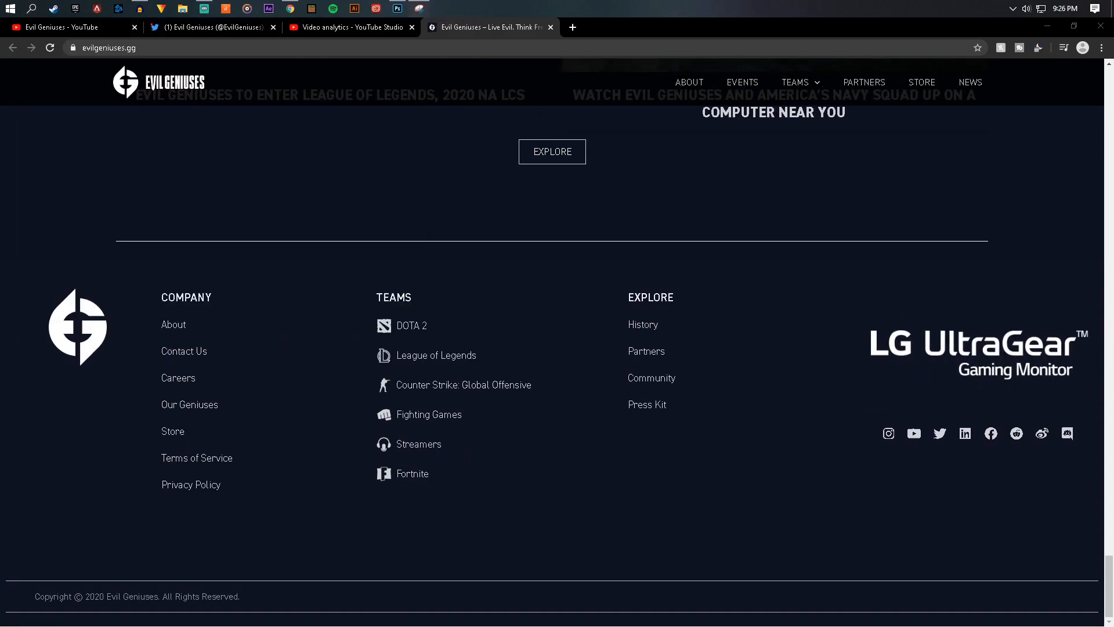
drag(0, 79, 287, 117)
click(263, 148)
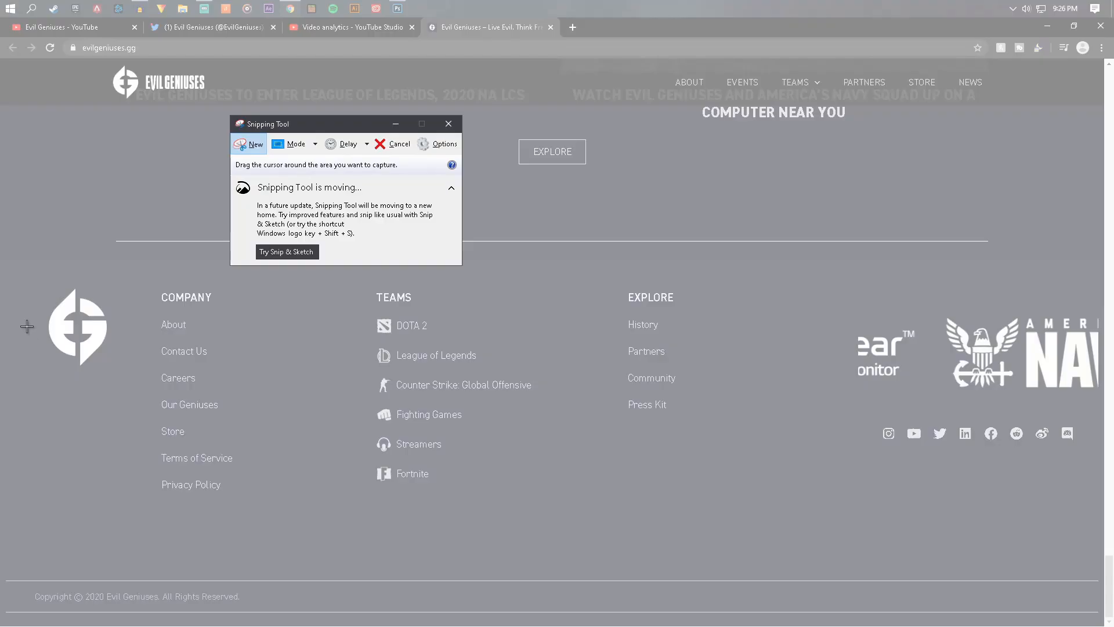
drag(27, 326, 312, 471)
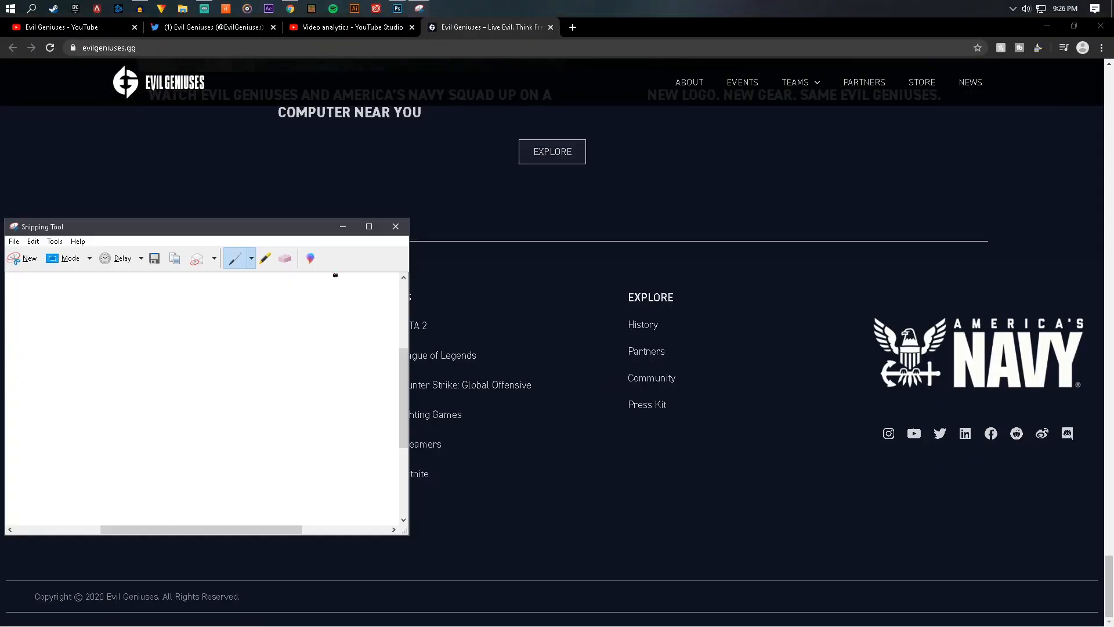
right_click(277, 373)
click(238, 394)
click(396, 226)
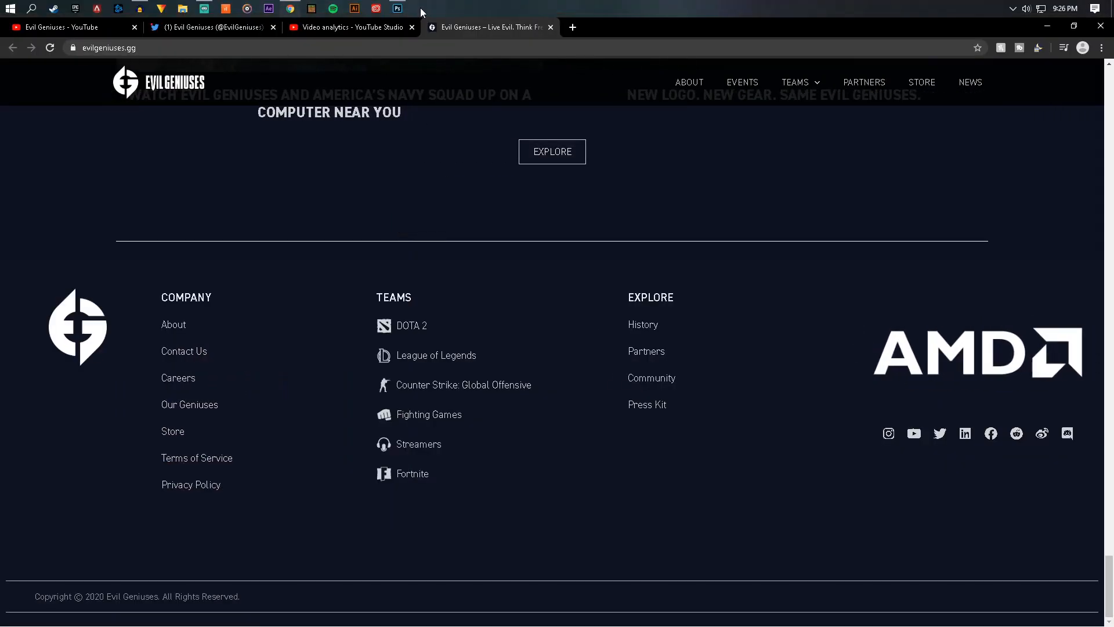
In Photoshop, paste the snip onto the artboard and sample its navy background as the foreground colour.
click(398, 8)
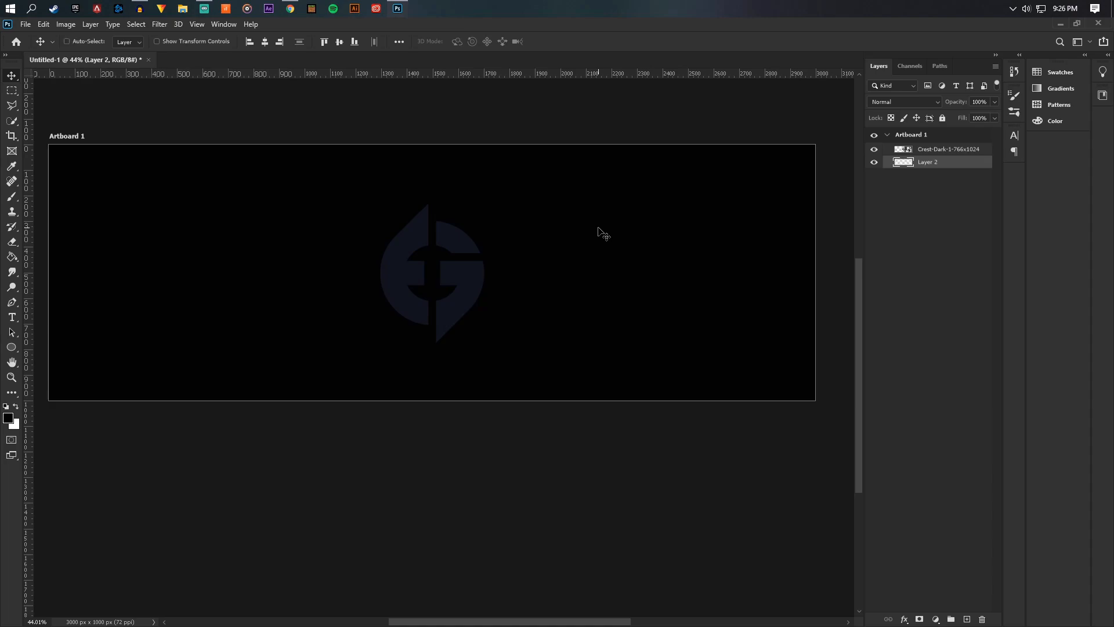
key(ctrl+v)
scroll(450, 255, up, 3)
key(g)
scroll(552, 273, up, 2)
click(532, 227)
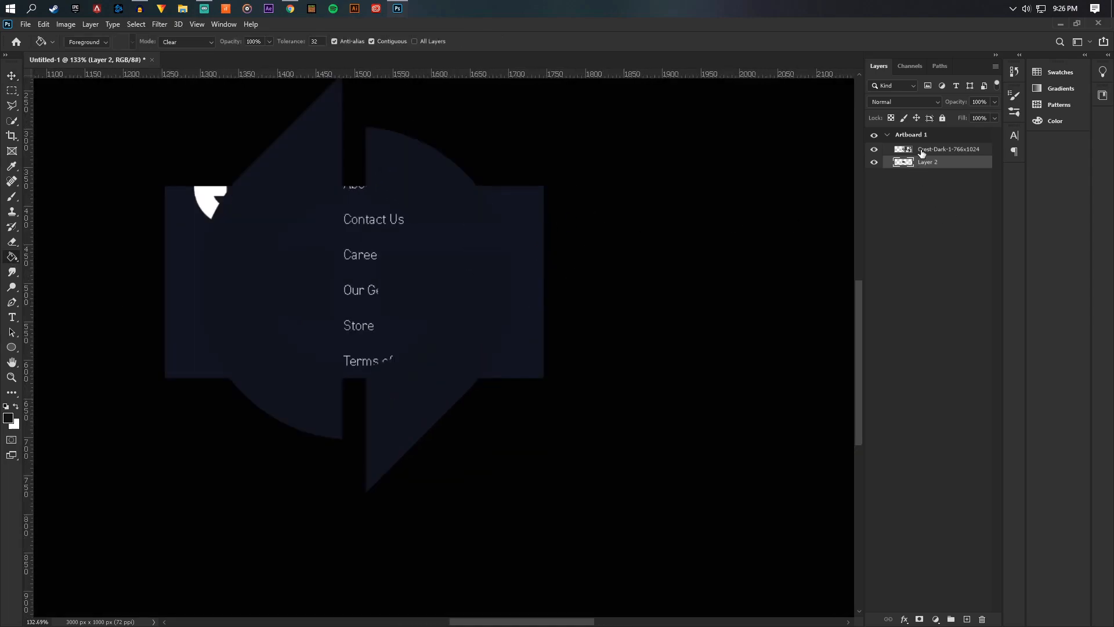
Add a new layer clipped to the Crest-Dark logo and fill it with the sampled navy using Paint Bucket mode Normal.
click(922, 152)
click(967, 619)
alt+click(944, 154)
scroll(628, 264, down, 2)
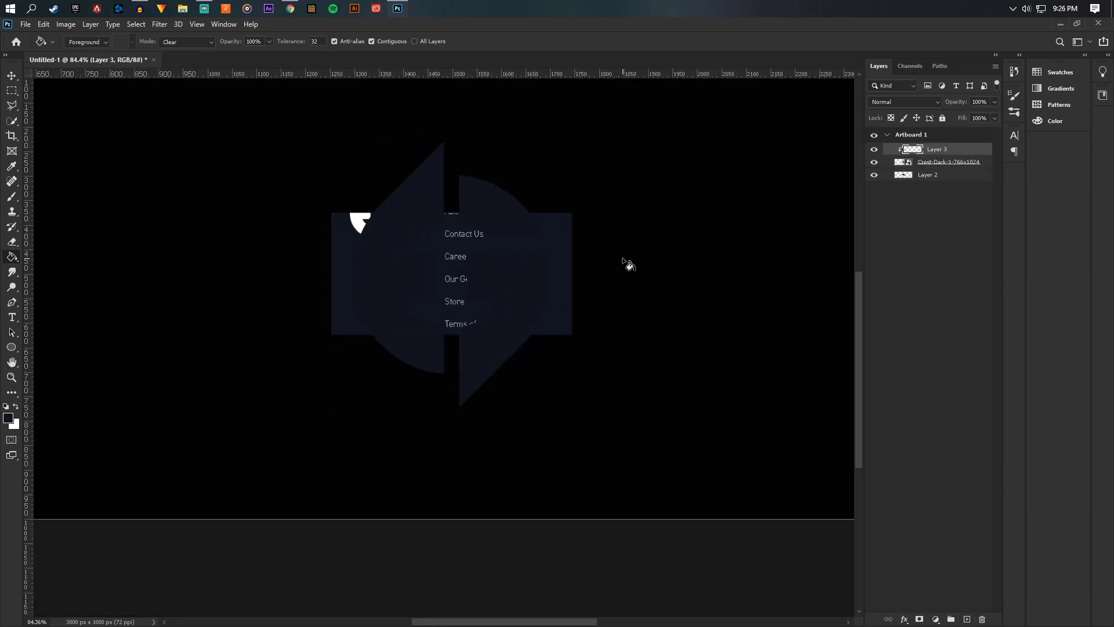
scroll(629, 264, down, 2)
click(188, 42)
click(180, 54)
click(436, 223)
Add another new layer for the background and fill it with the sampled navy.
click(948, 177)
alt+click(874, 175)
alt+click(874, 175)
click(968, 620)
drag(925, 175, 922, 210)
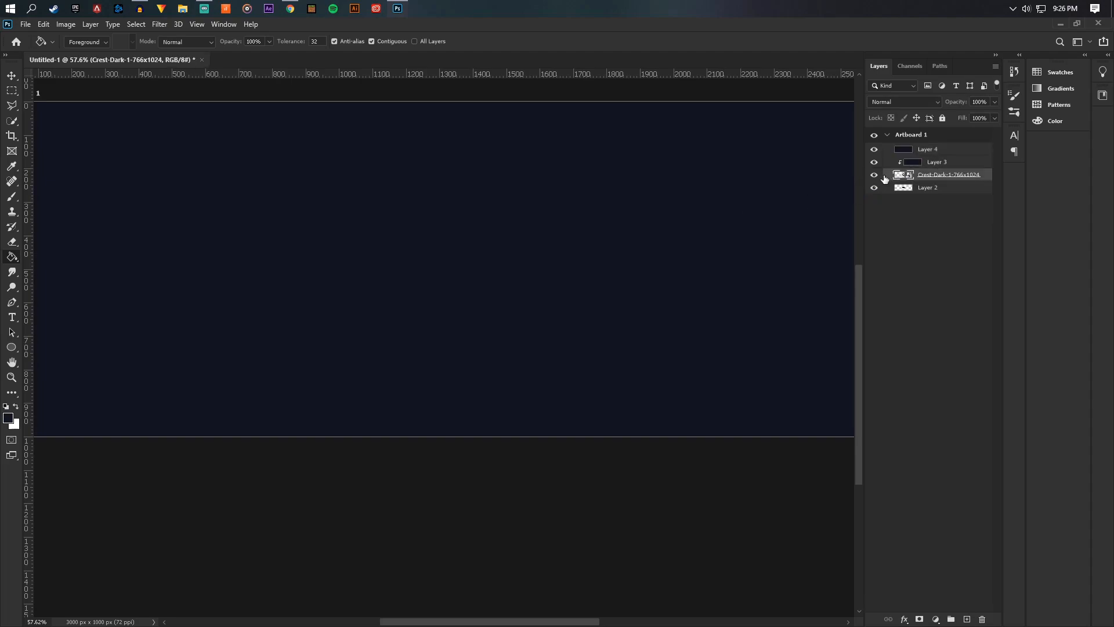
Hide Layer 3 and Layer 4 to expose the crest logo and the pasted snip.
click(934, 163)
click(874, 175)
click(875, 163)
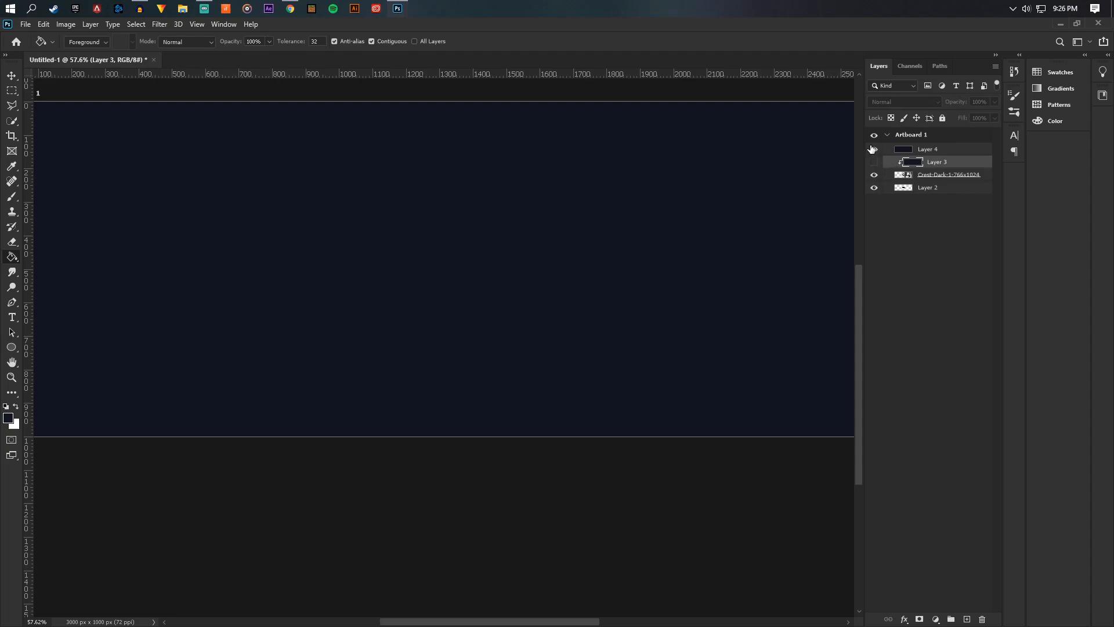
click(875, 150)
scroll(721, 169, up, 2)
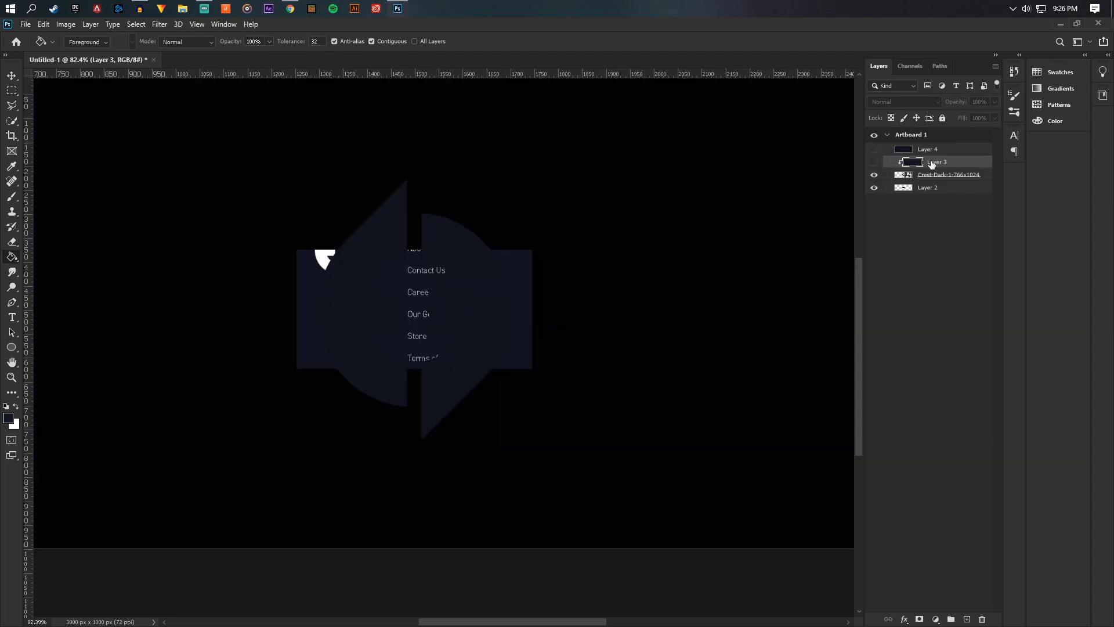
Toggle the visibility of Layer 4 and Layer 2 on and off to check what each layer contains.
click(874, 150)
click(873, 150)
click(875, 185)
click(875, 185)
click(874, 188)
click(874, 188)
click(927, 188)
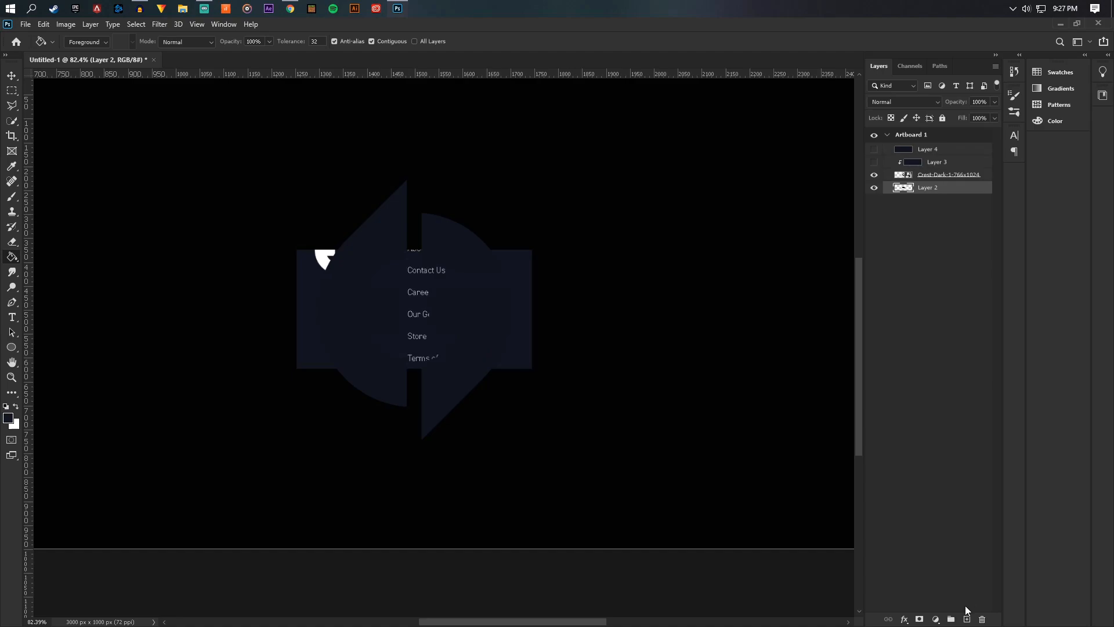
Show Layer 4 and move it beneath Layer 2 as the artboard's navy background.
click(873, 150)
click(914, 151)
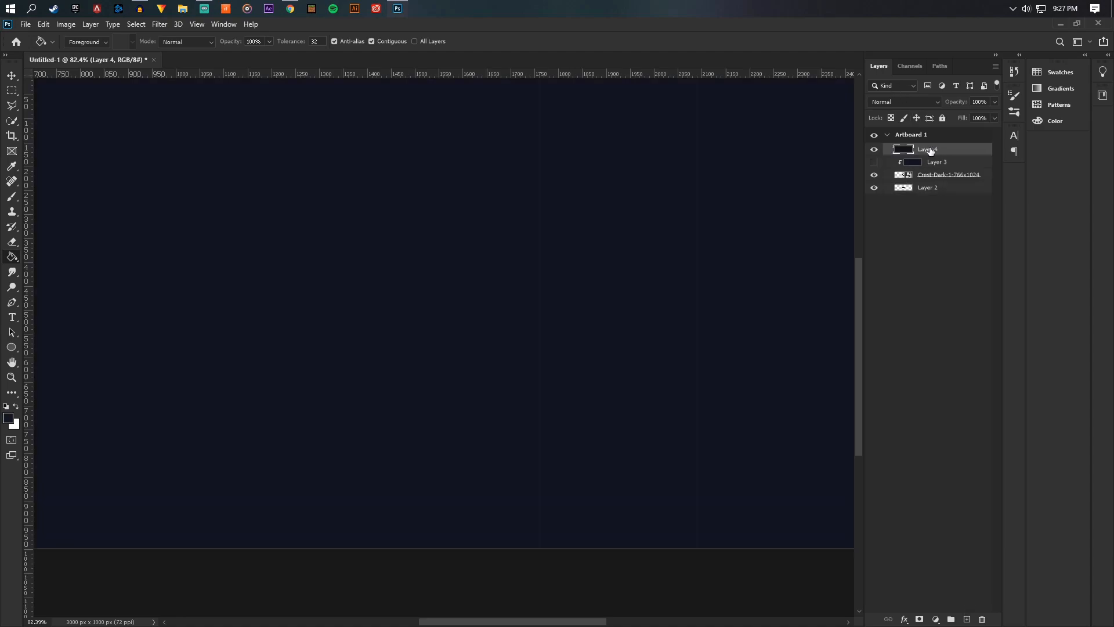
drag(924, 197, 923, 196)
click(919, 185)
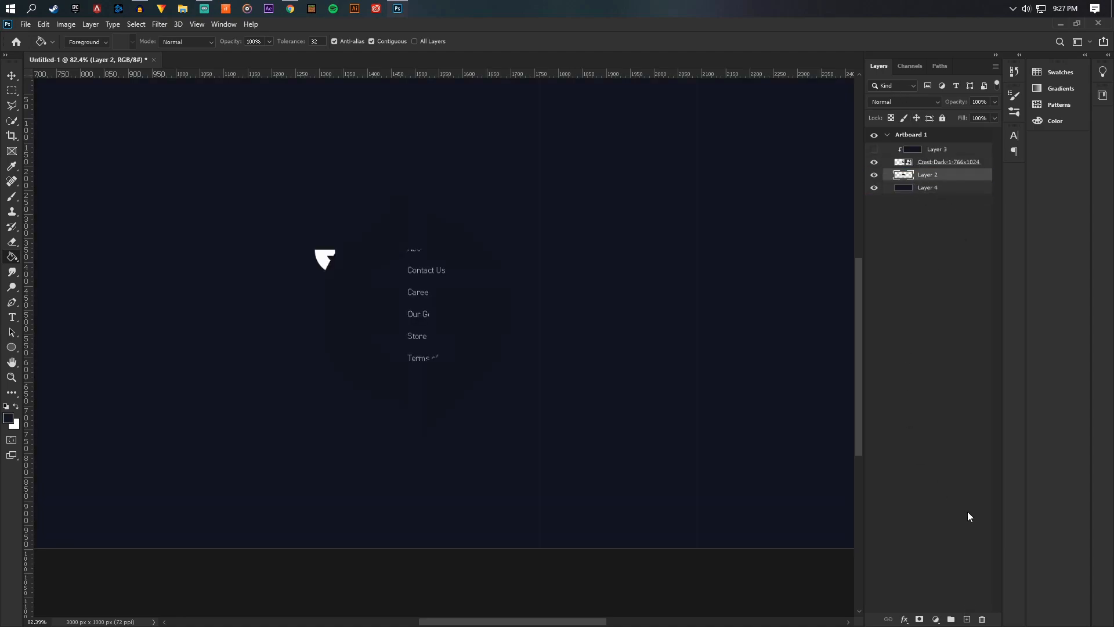
Add a new layer clipped to Layer 2 and sample white from the pasted crest fragment.
click(967, 619)
alt+click(928, 181)
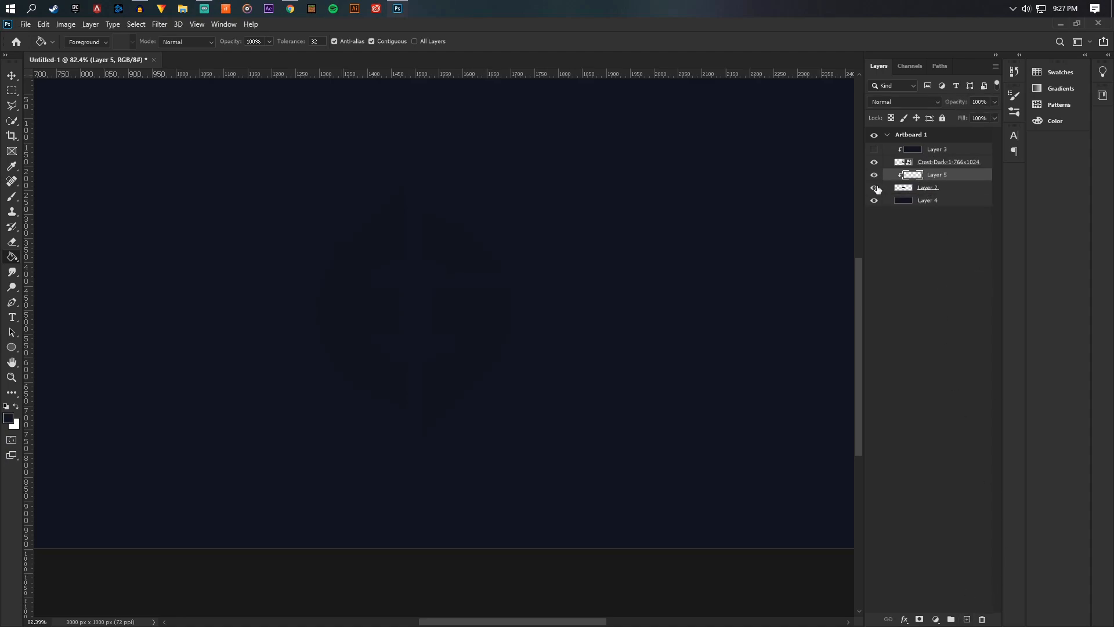
alt+click(319, 257)
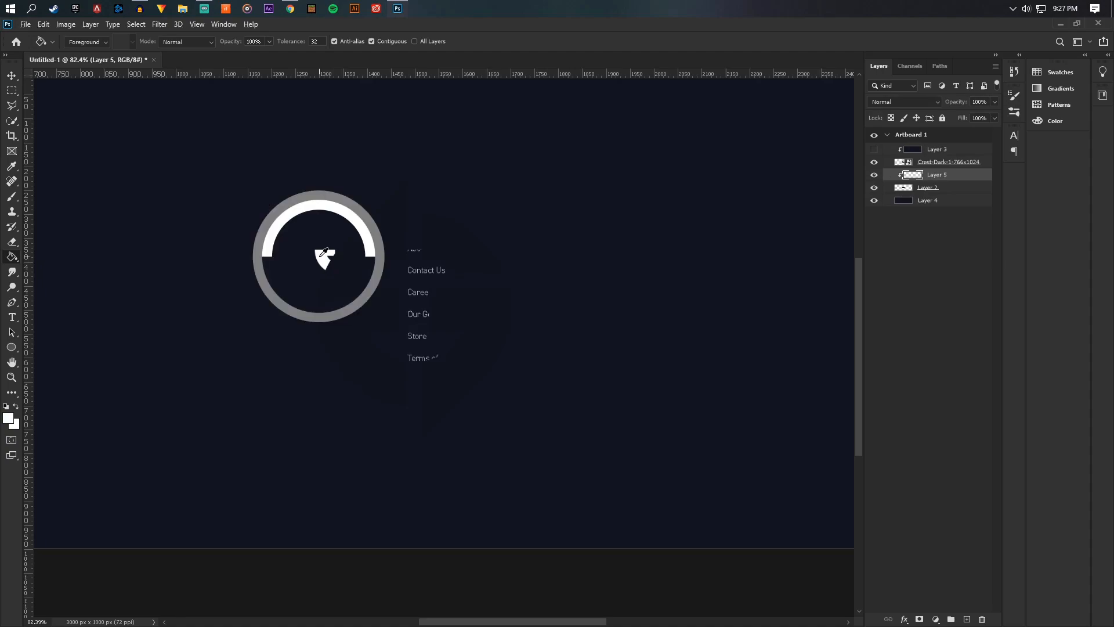
Show the clipped Layer 3, fill it with the sampled white, and hide the pasted snip on Layer 2.
click(924, 151)
click(873, 150)
click(649, 241)
click(875, 189)
click(931, 189)
scroll(527, 235, down, 3)
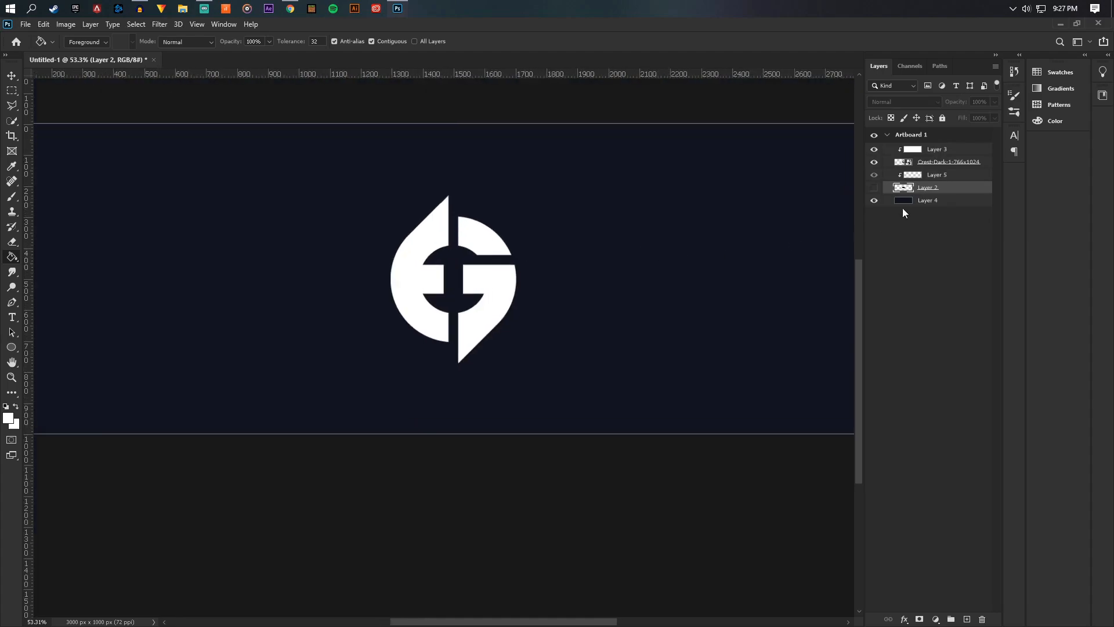
Show Layer 2 again and sample the navy of the pasted snip as the foreground colour.
click(874, 188)
click(7, 406)
scroll(465, 244, up, 3)
scroll(466, 239, up, 3)
click(461, 265)
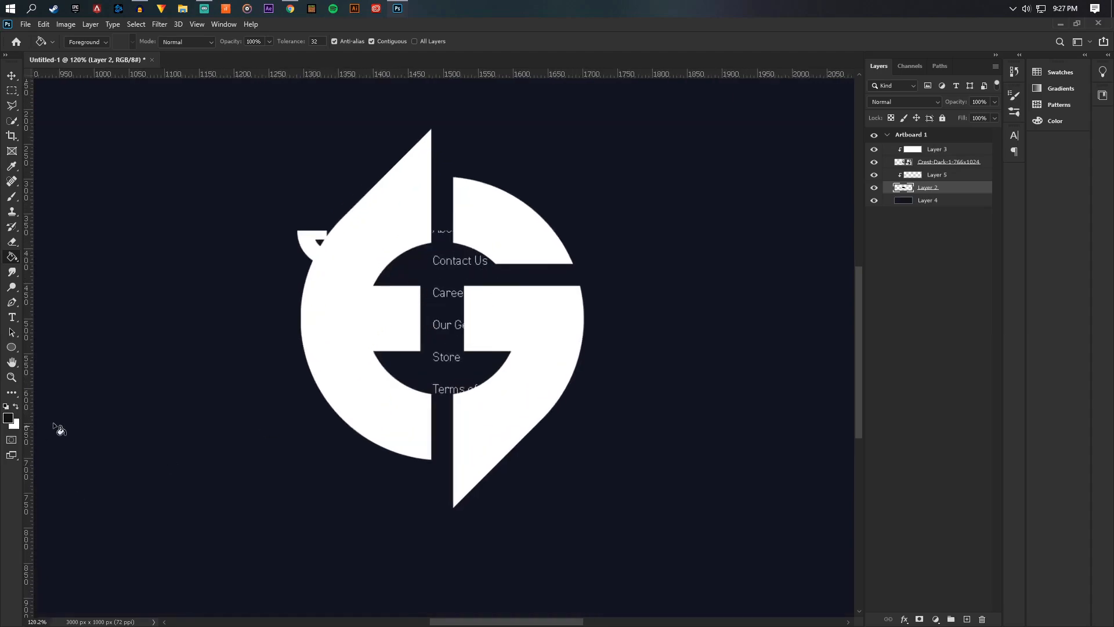
Delete the pasted snip on Layer 2 together with its clipped Layer 5, keeping the crest visible.
scroll(159, 393, down, 5)
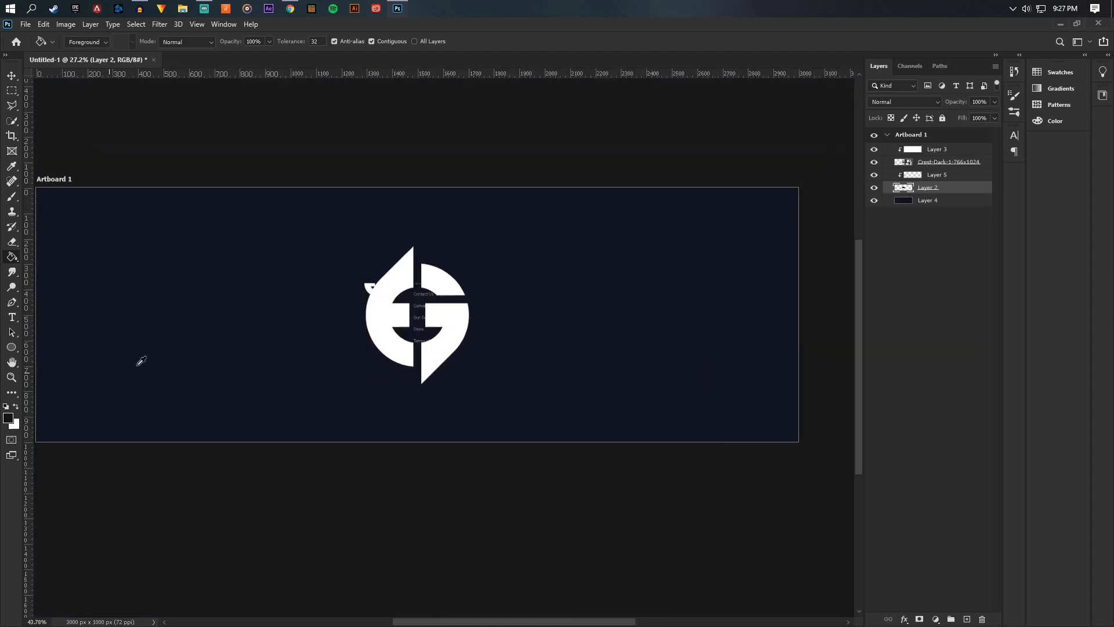
click(874, 162)
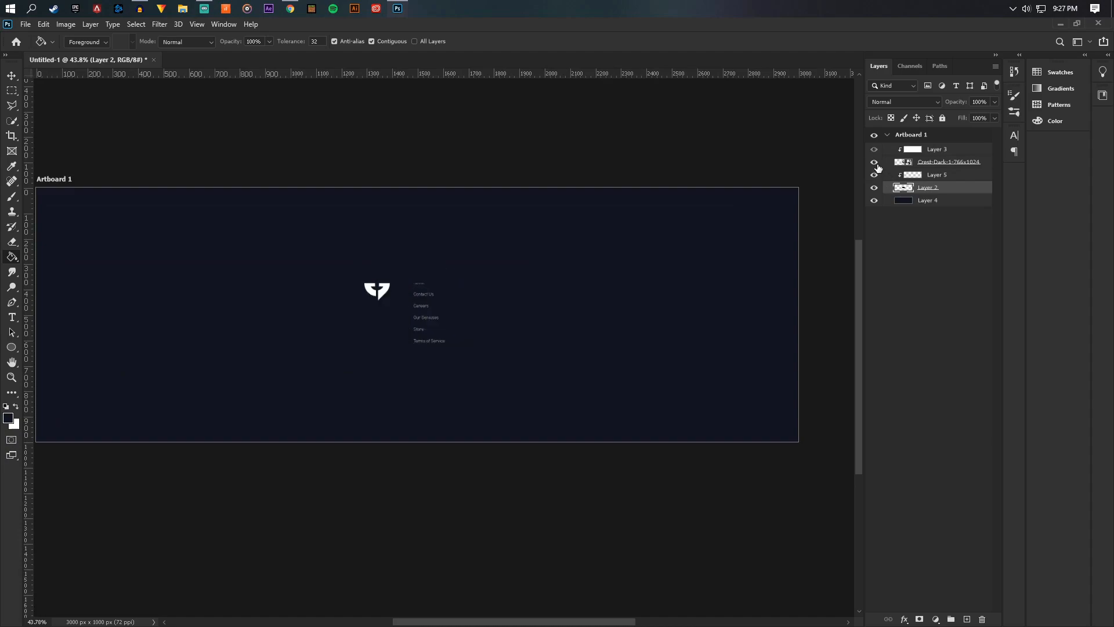
click(982, 619)
scroll(534, 296, down, 6)
scroll(439, 261, up, 4)
scroll(622, 328, up, 2)
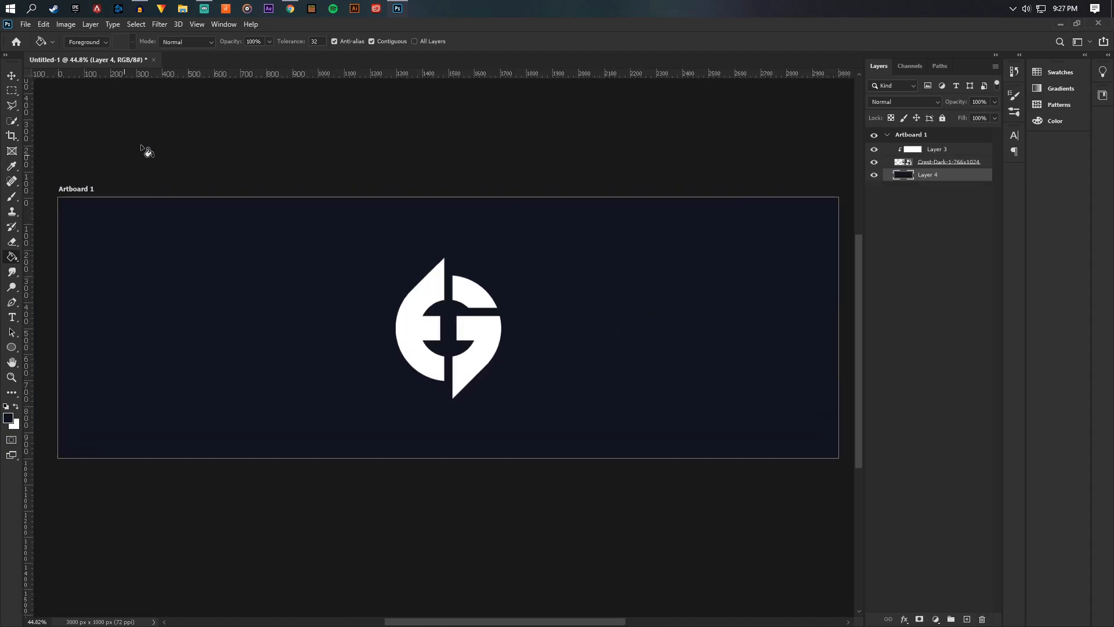
Save the document in the Projects folder as a Photoshop file named EG.
click(25, 25)
click(49, 156)
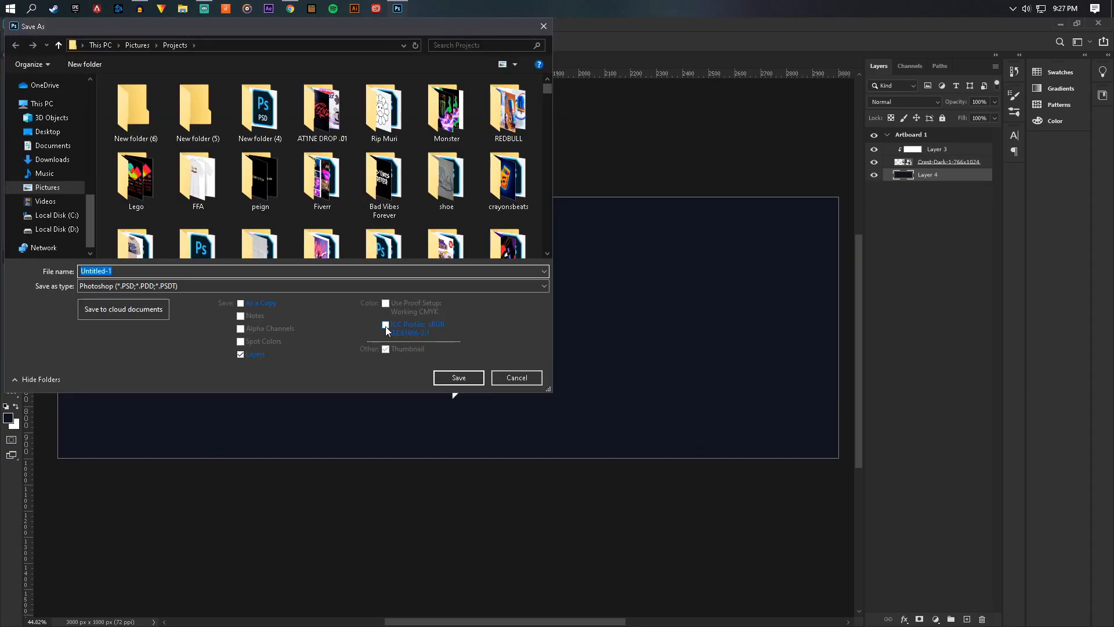
text(EG)
key(Return)
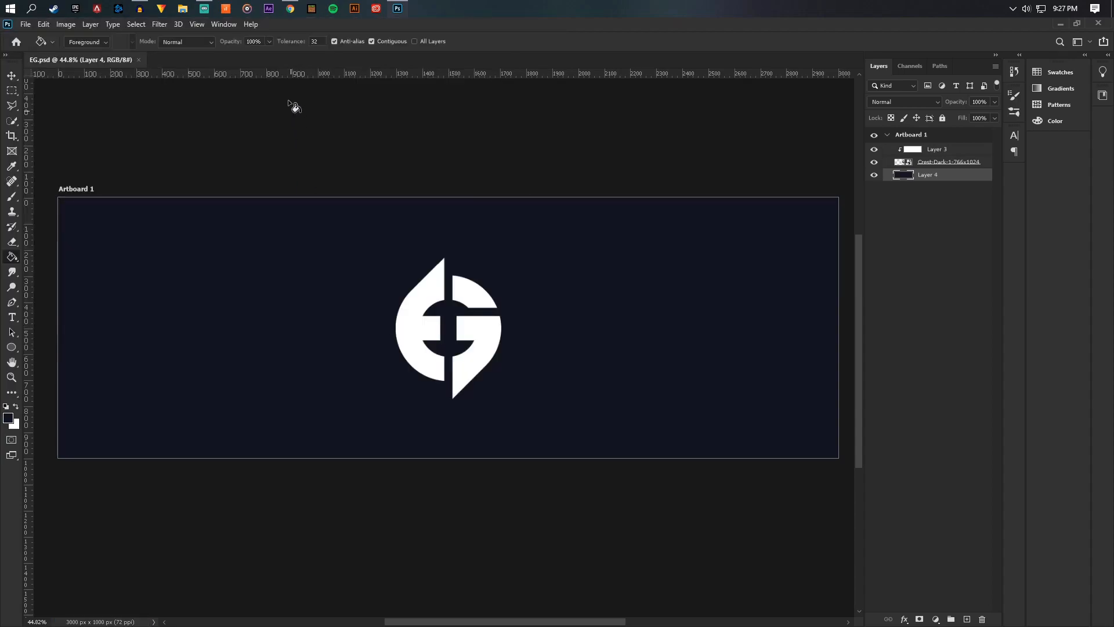
Return to Chrome, look back over the Evil Geniuses home page and YouTube channel banner, and close the Video analytics tab.
click(290, 9)
scroll(402, 364, up, 20)
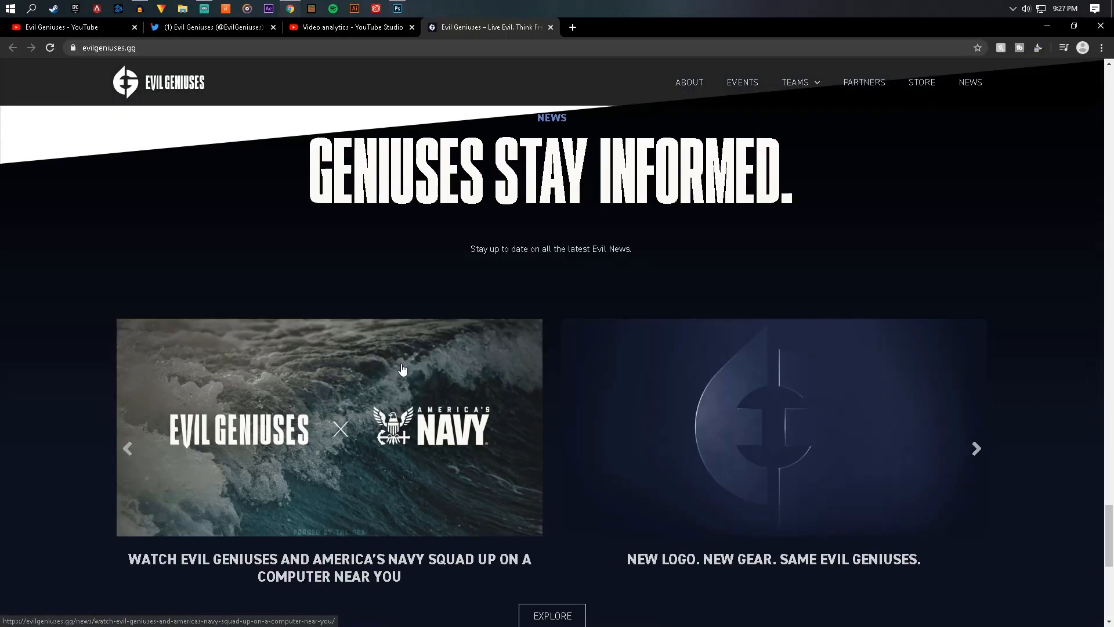
scroll(402, 364, up, 20)
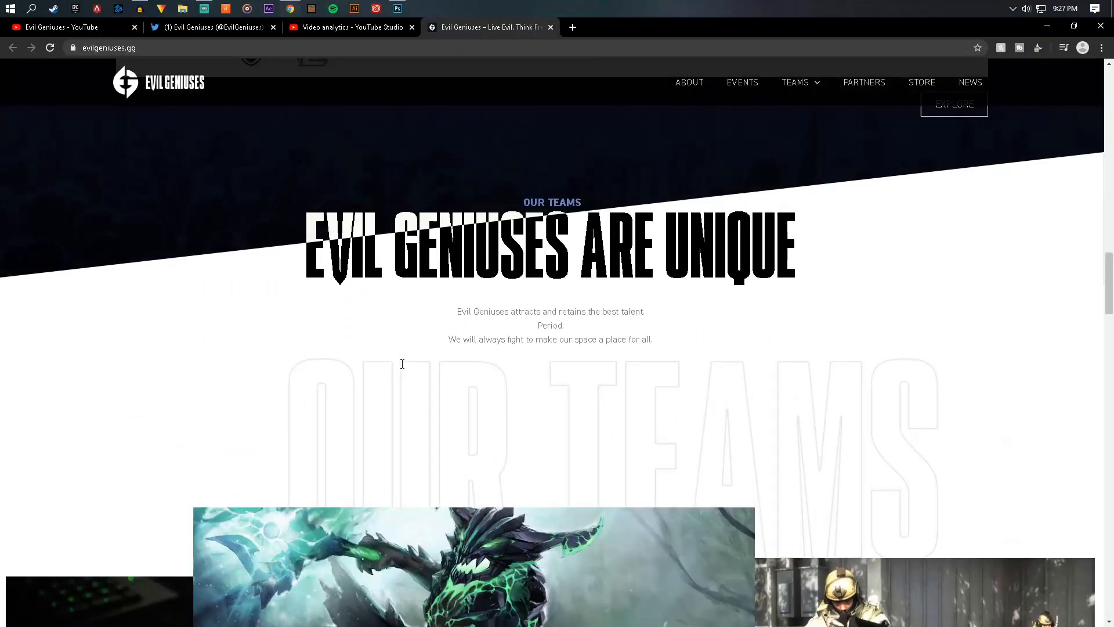
scroll(402, 364, up, 8)
click(370, 26)
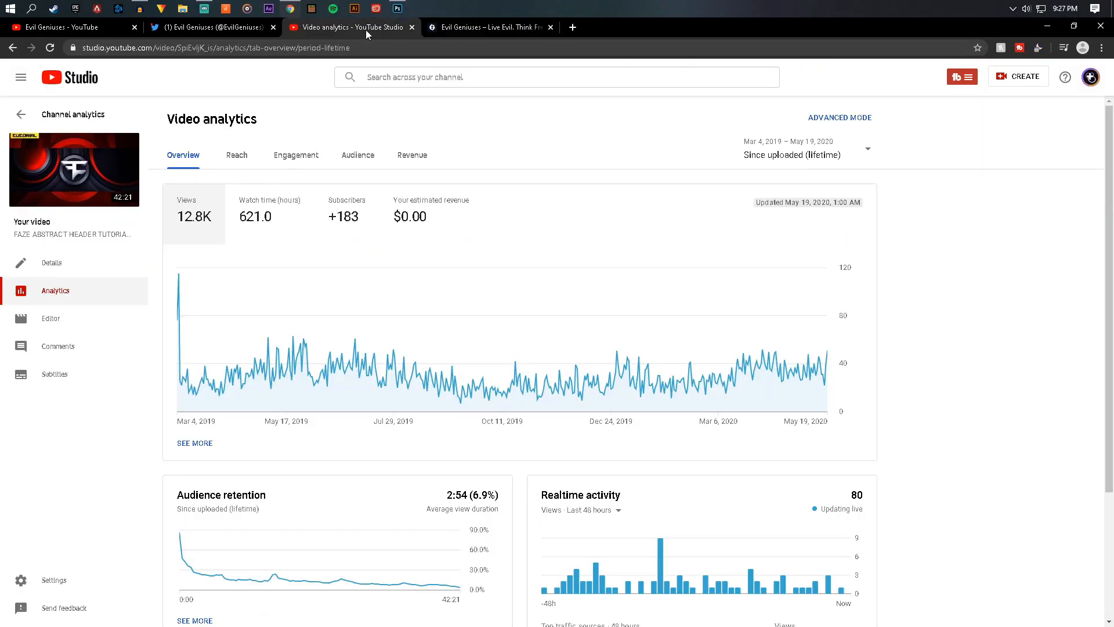
click(65, 33)
click(411, 27)
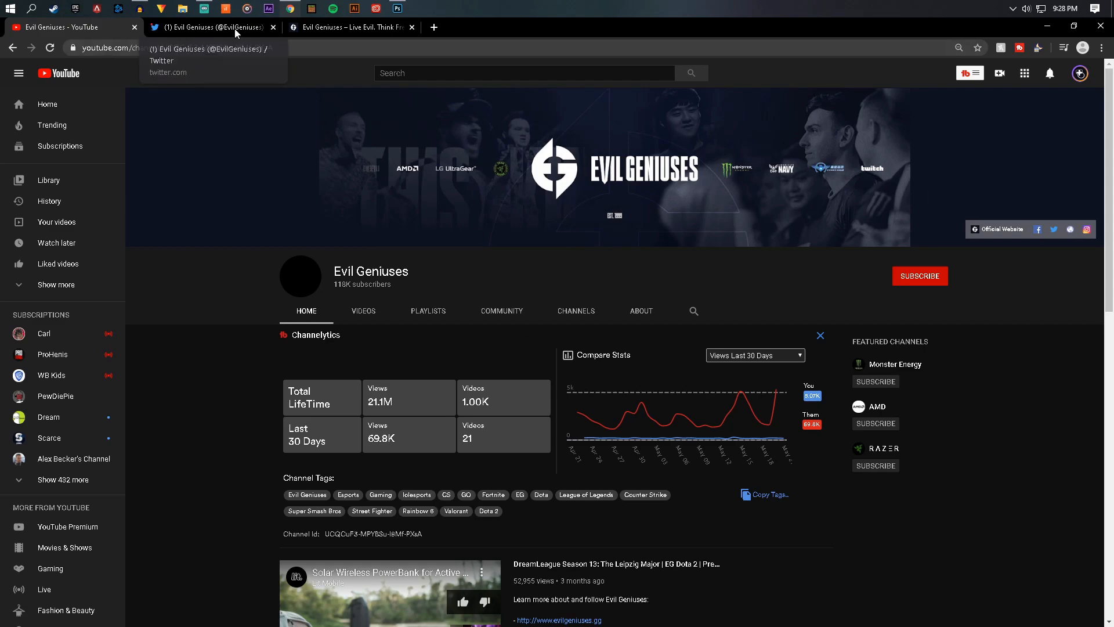
In Photoshop, duplicate the crest and its clipped Layer 3 beneath the originals and merge the duplicates into one layer.
click(398, 9)
scroll(509, 352, down, 4)
scroll(500, 345, up, 2)
click(12, 75)
scroll(626, 440, up, 1)
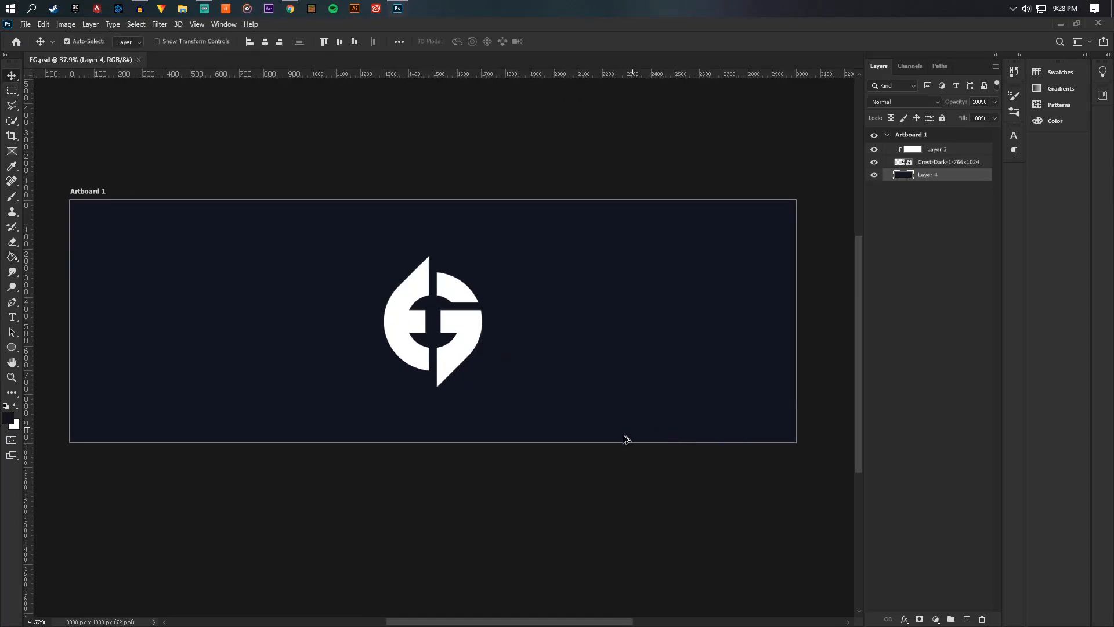
click(941, 163)
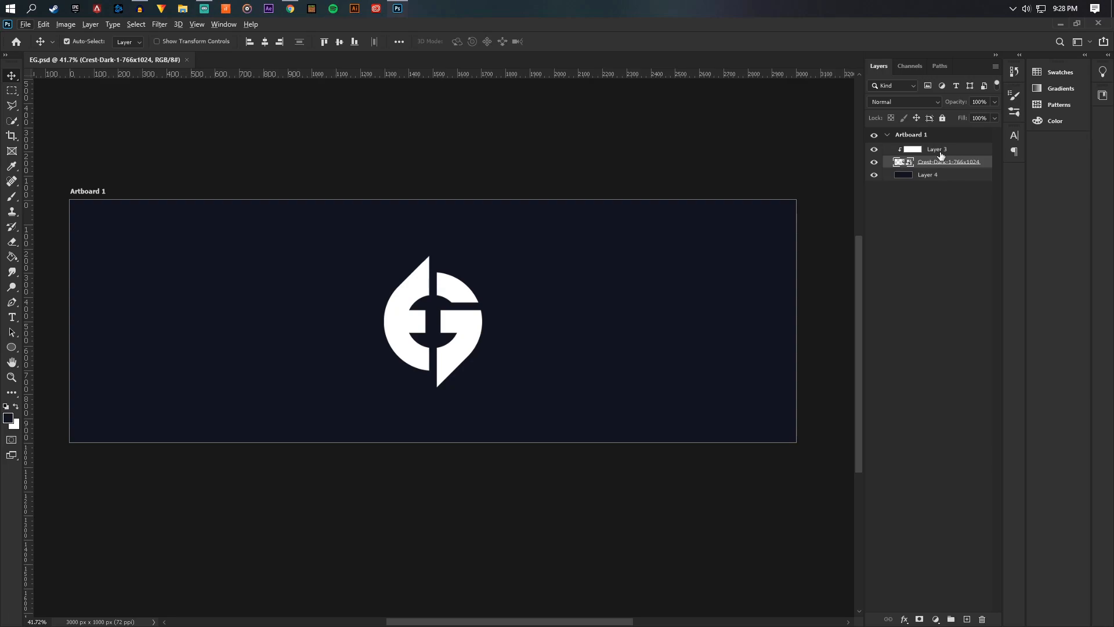
shift+click(940, 152)
drag(933, 163, 936, 176)
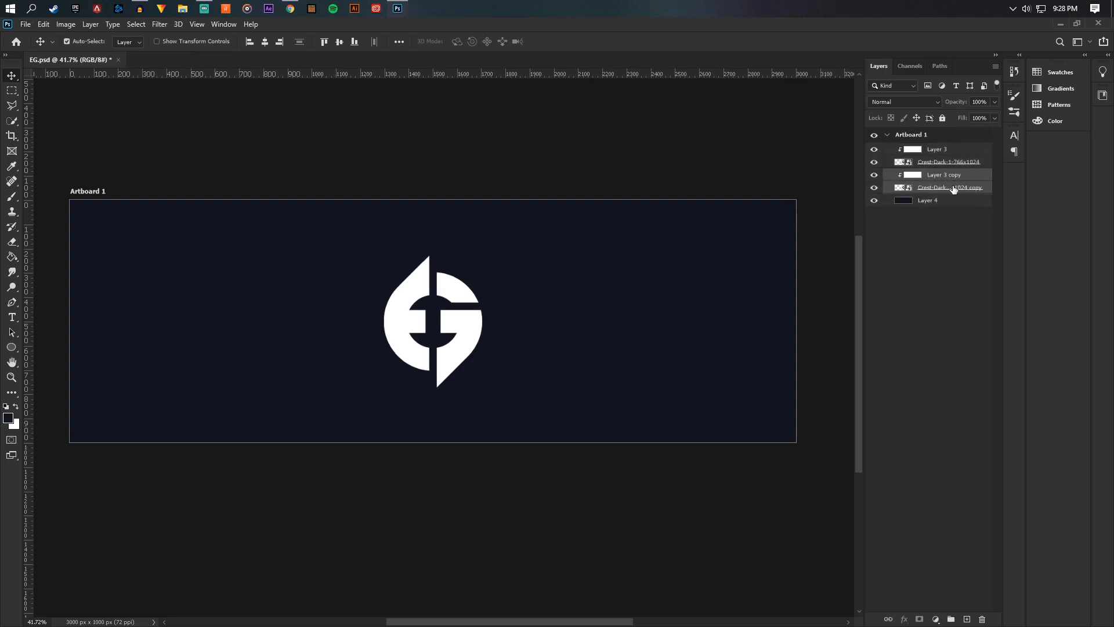
right_click(954, 189)
click(839, 477)
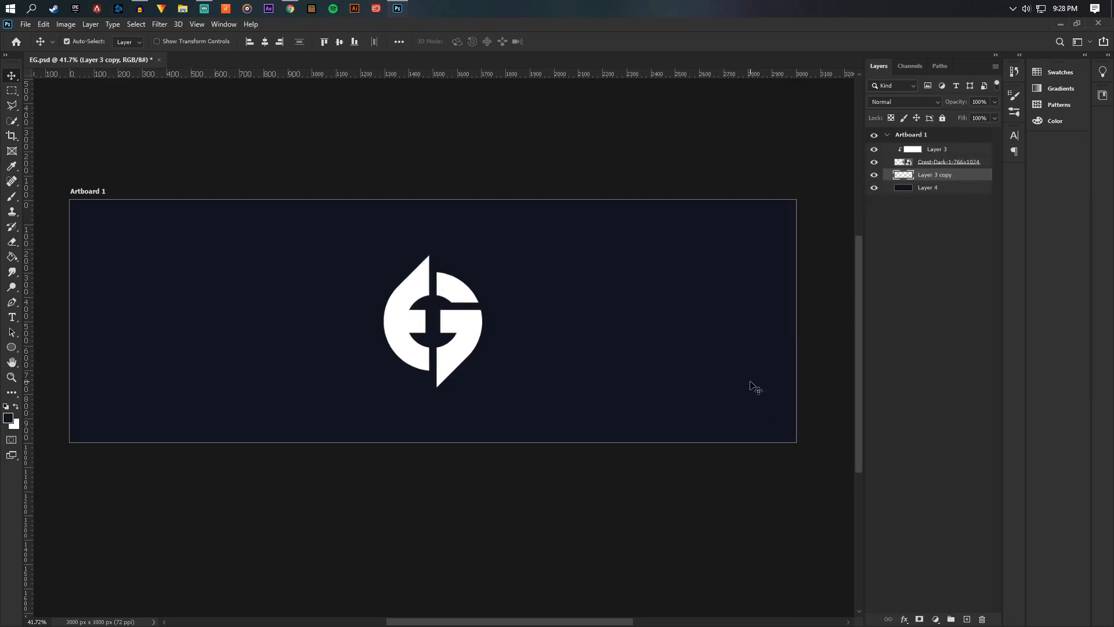
Enlarge the merged crest copy beyond the artboard's height and move it to the left of the centre logo.
key(ctrl+t)
drag(486, 250, 635, 107)
drag(569, 236, 401, 393)
scroll(443, 384, down, 5)
scroll(432, 416, up, 5)
click(12, 76)
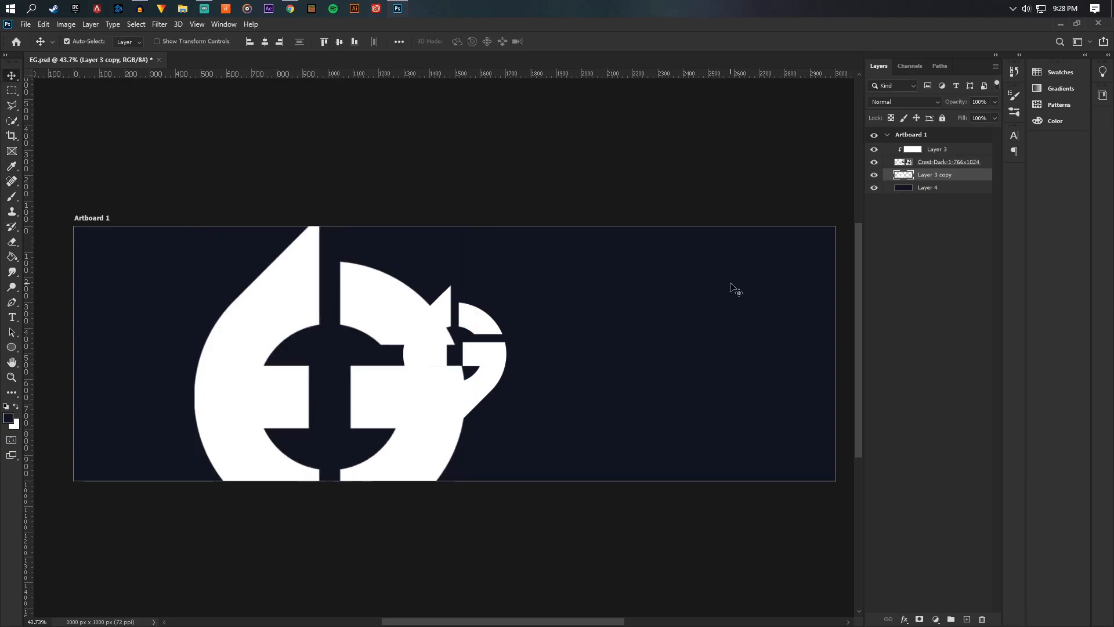
Try a white 4 px outside stroke and a Color Overlay on the enlarged crest copy, and turn both effects off.
scroll(591, 293, up, 1)
scroll(552, 313, down, 4)
scroll(339, 462, up, 7)
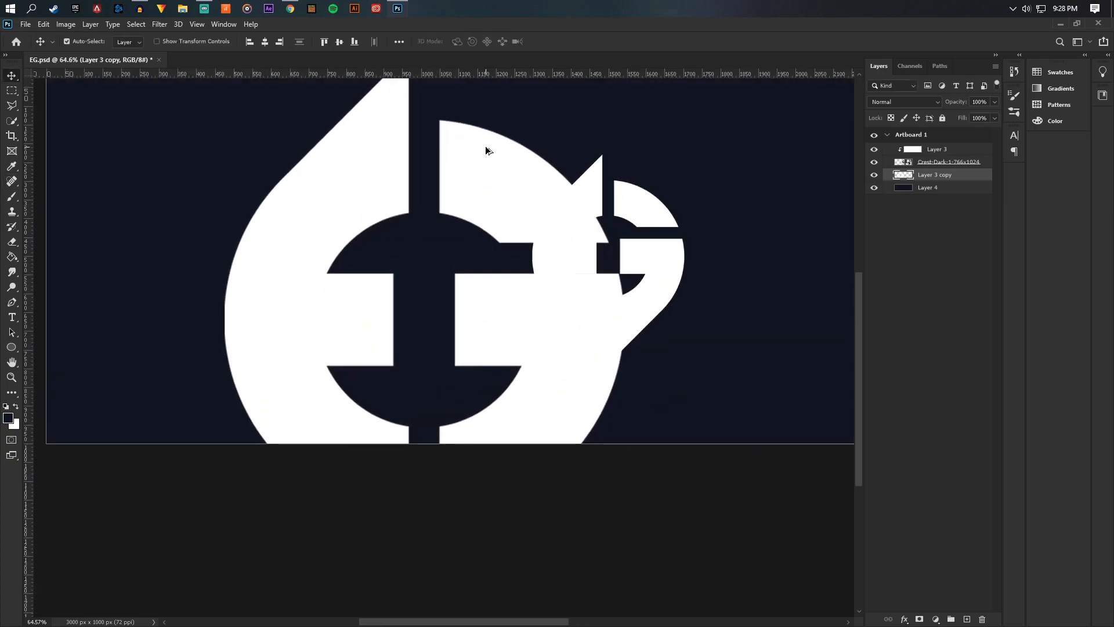
scroll(510, 191, up, 1)
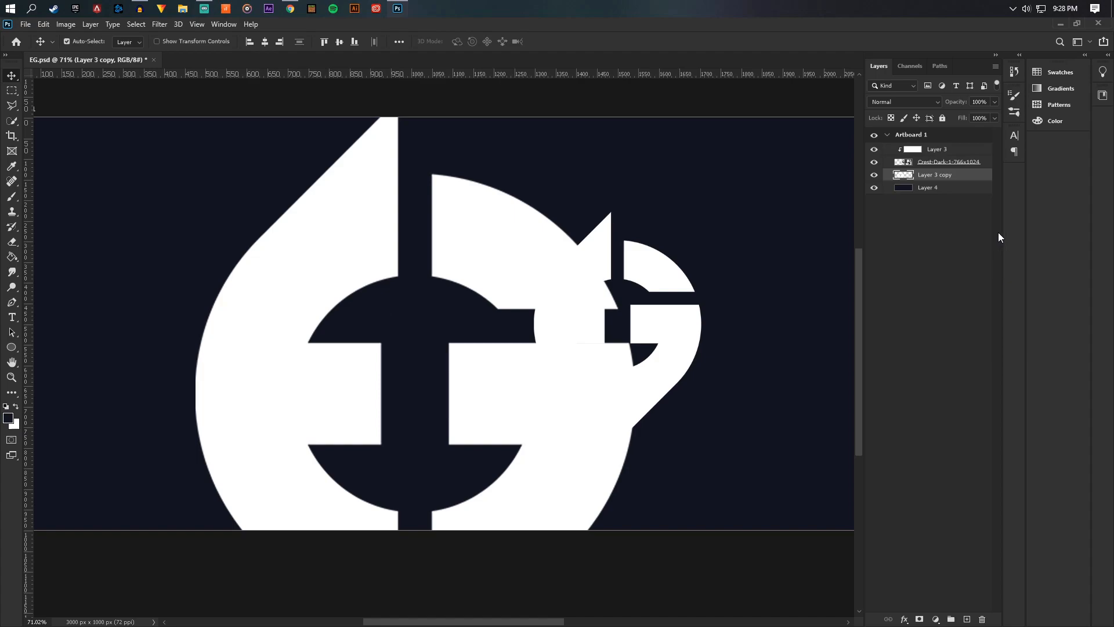
double_click(968, 178)
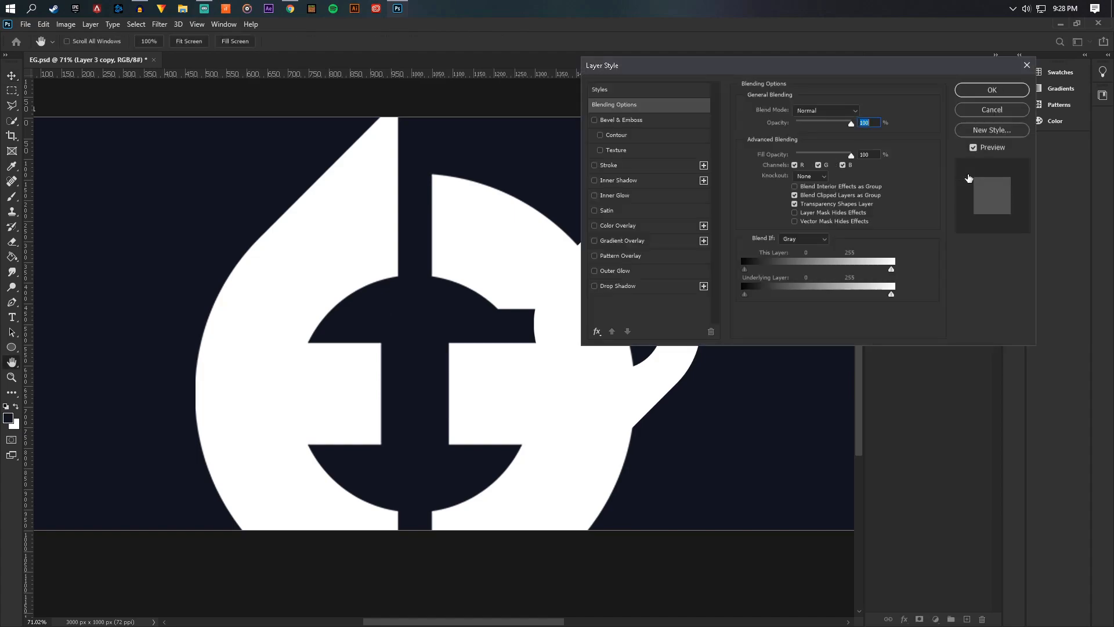
click(594, 166)
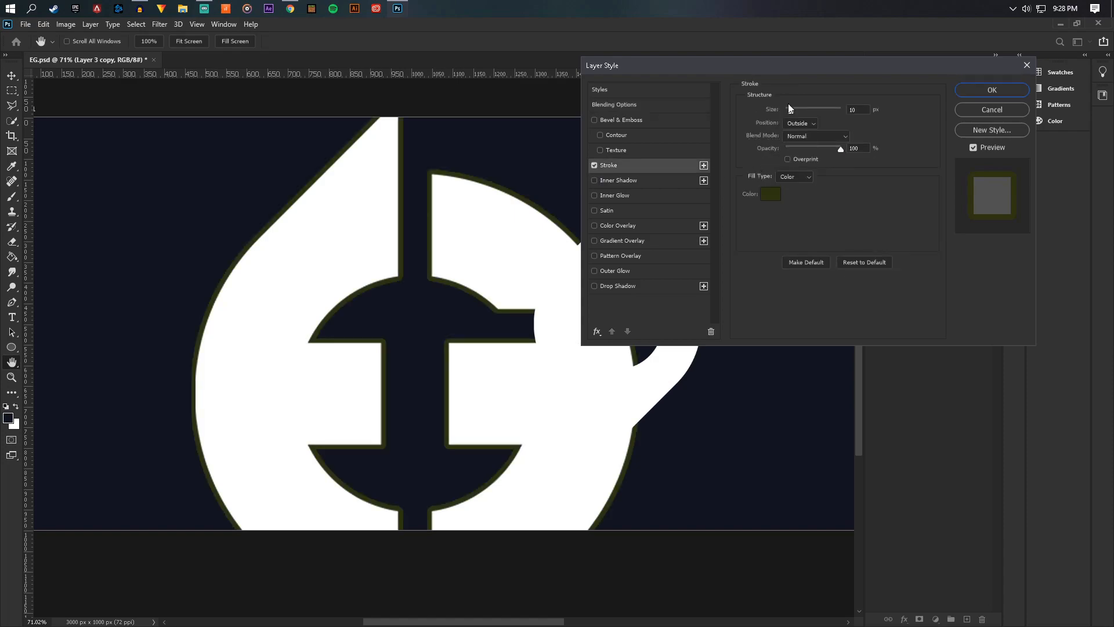
drag(789, 112, 788, 112)
click(771, 193)
click(530, 241)
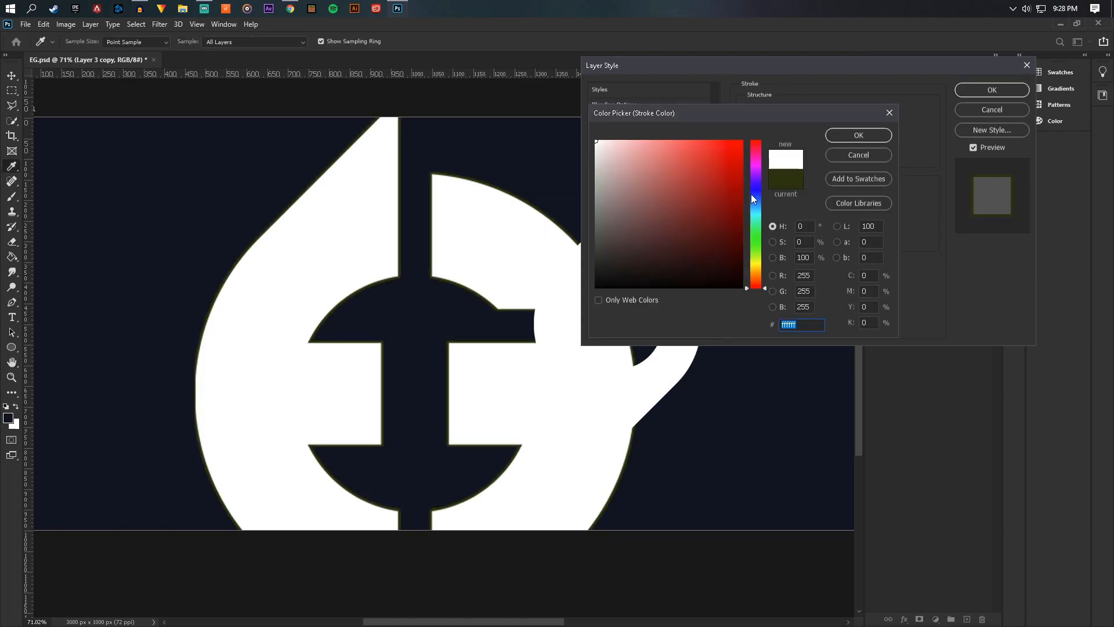
click(848, 135)
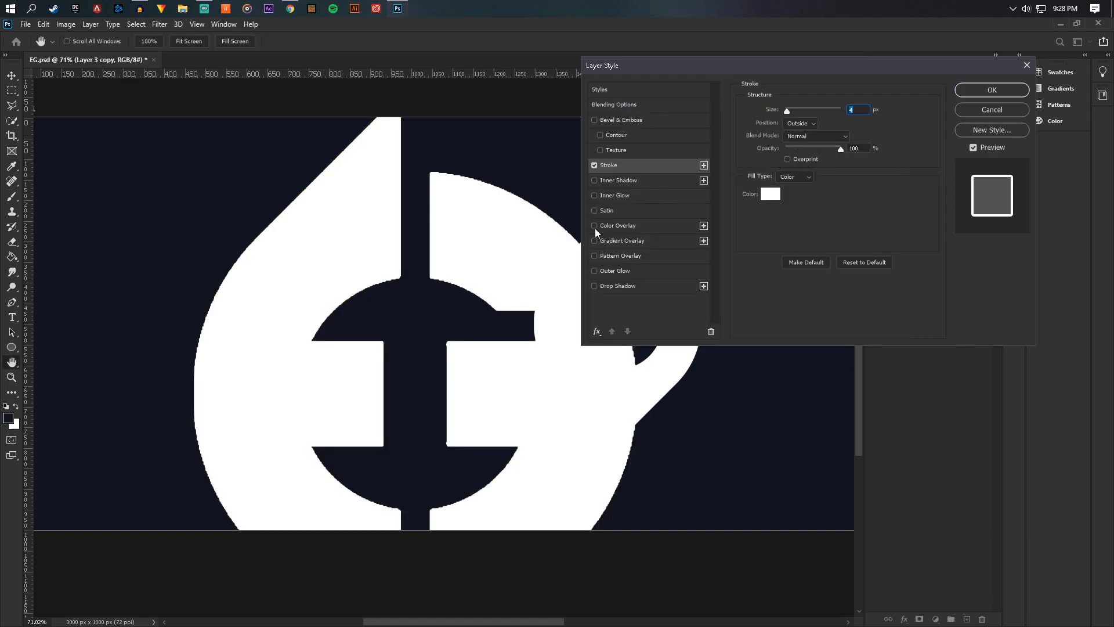
click(615, 226)
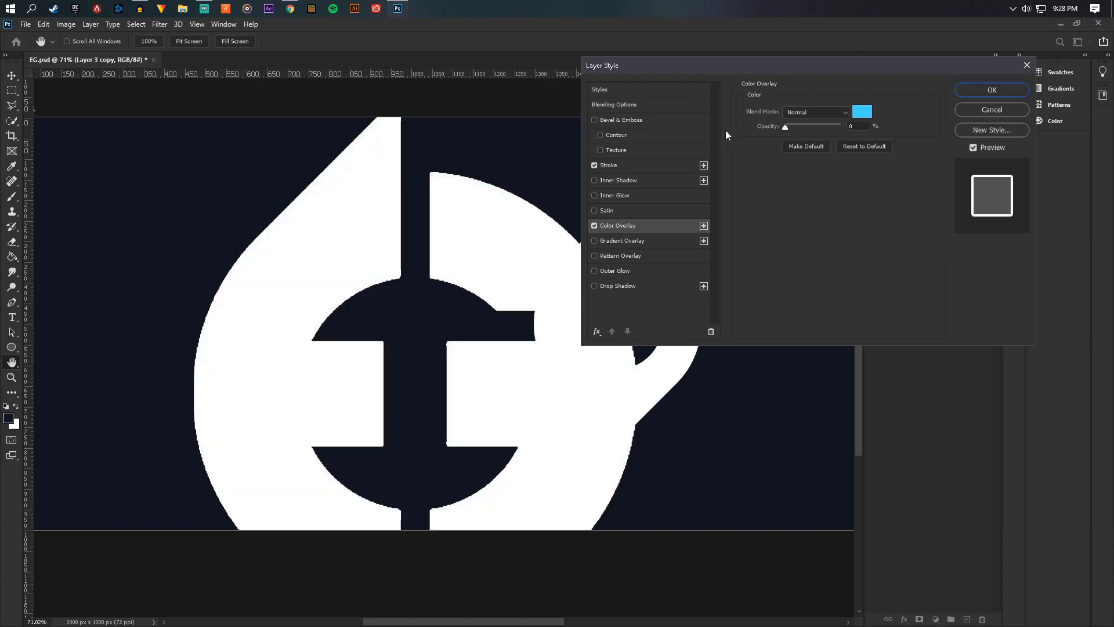
click(594, 225)
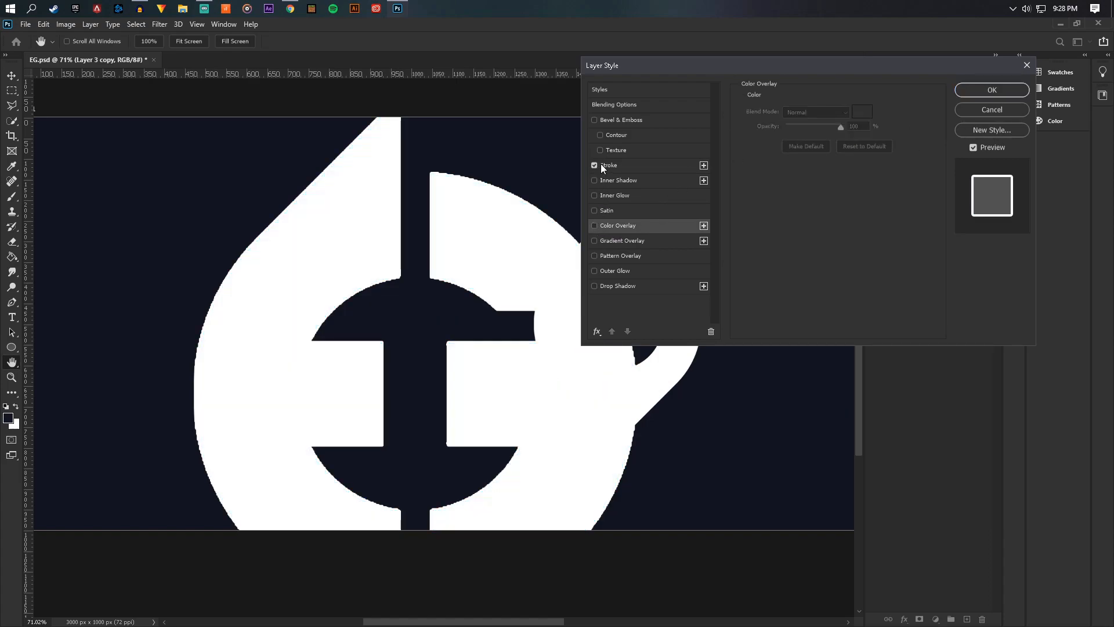
click(595, 164)
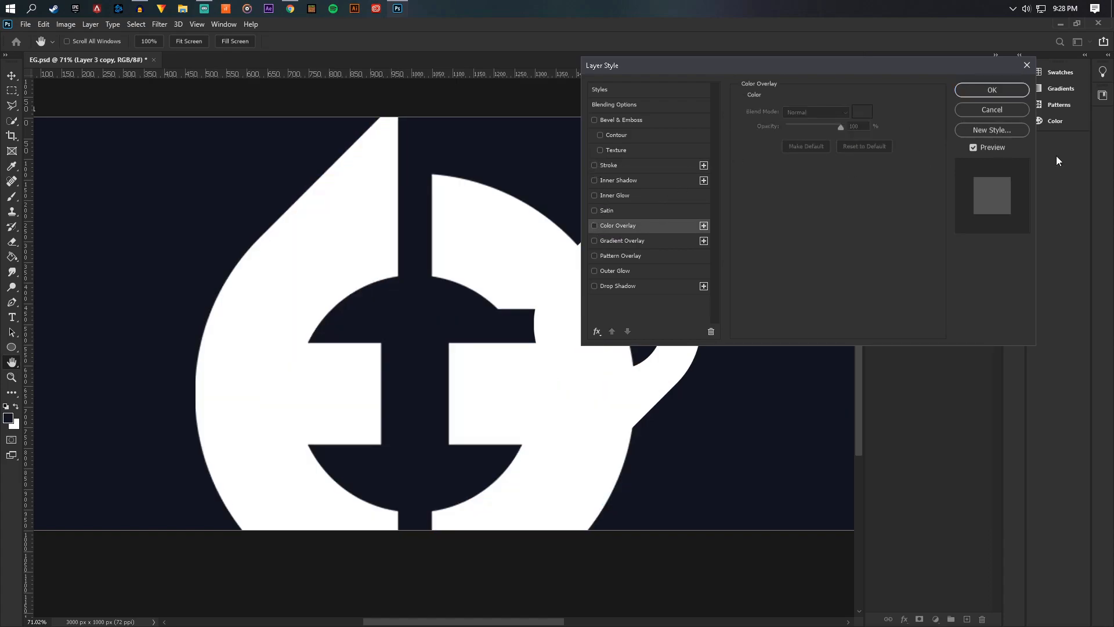
click(991, 93)
Try lowering the enlarged crest copy's opacity to 16%.
scroll(732, 262, down, 7)
scroll(782, 312, up, 8)
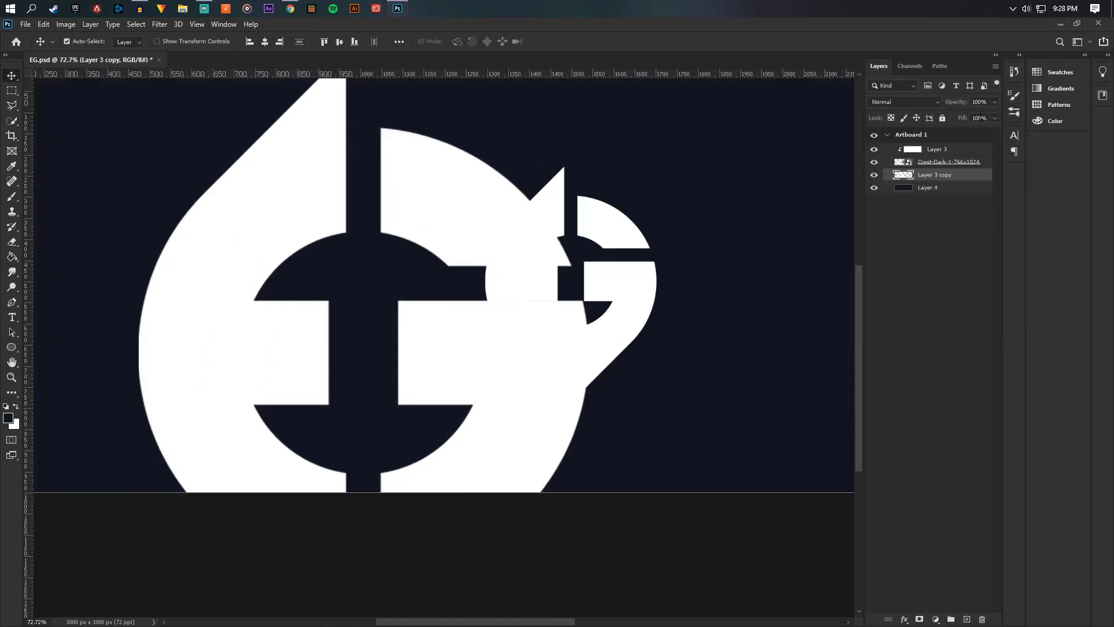
drag(965, 114, 945, 115)
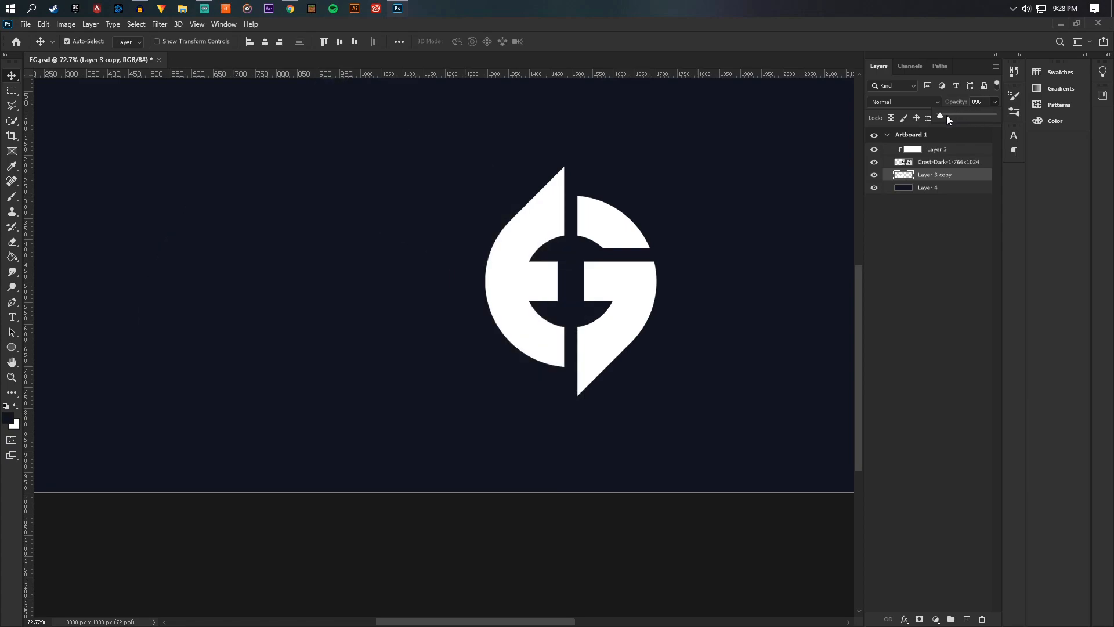
Set the foreground colour to #060a15 for the Paint Bucket and restore the enlarged crest copy's opacity to 100%.
click(19, 257)
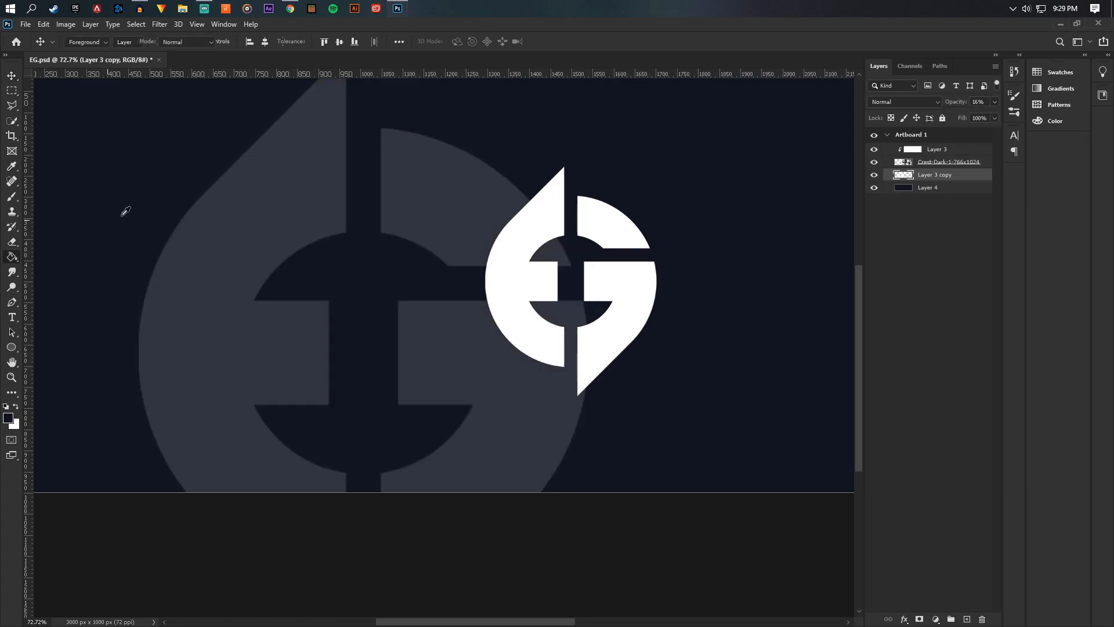
click(9, 419)
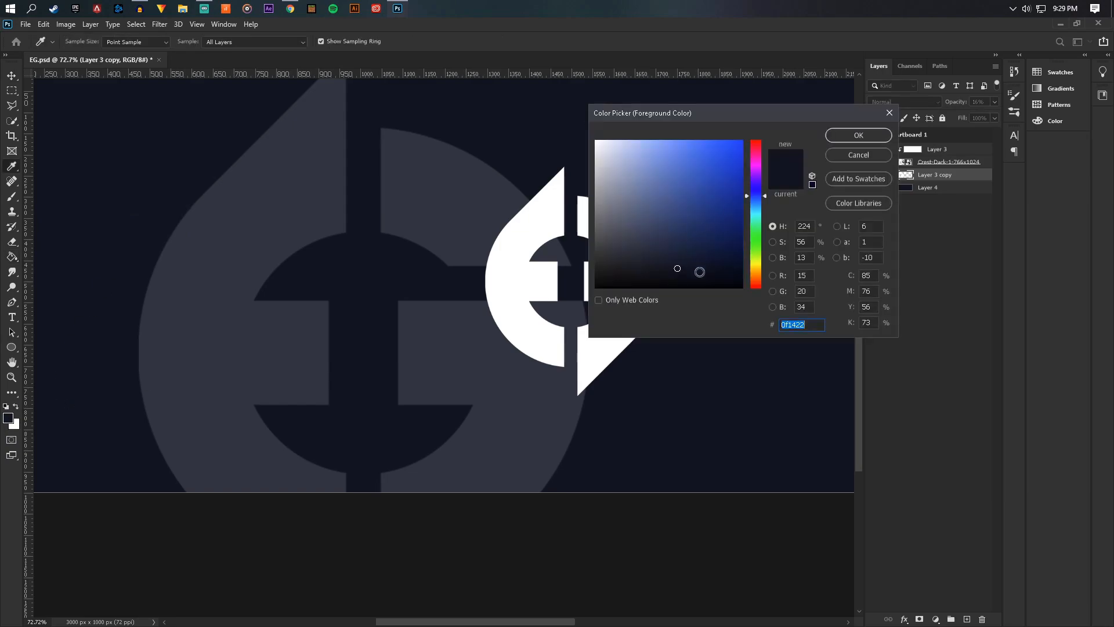
click(699, 276)
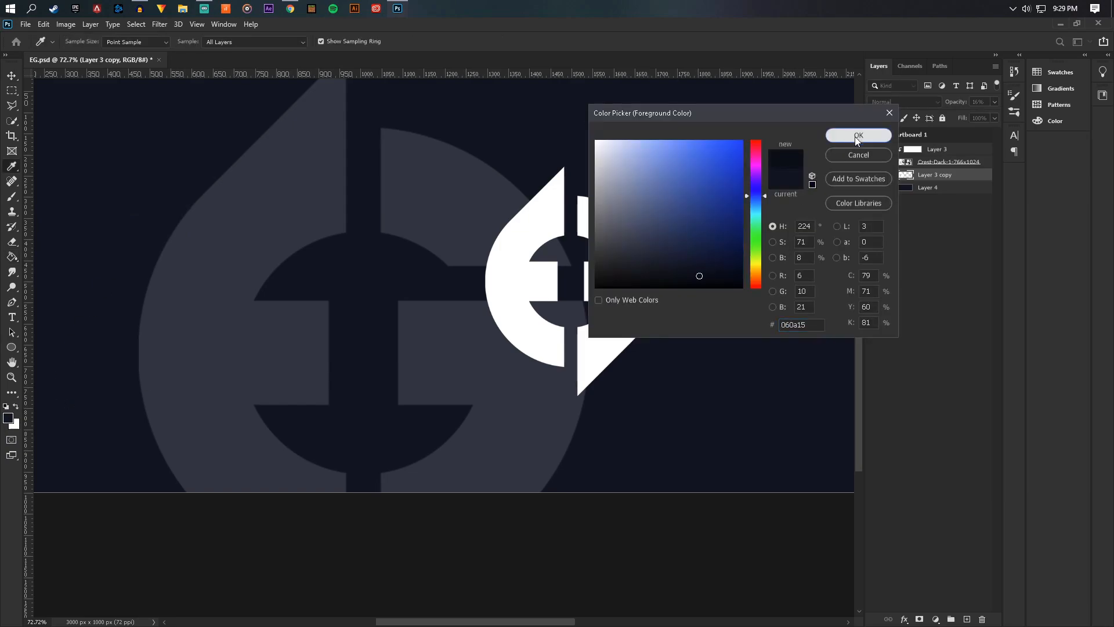
click(855, 136)
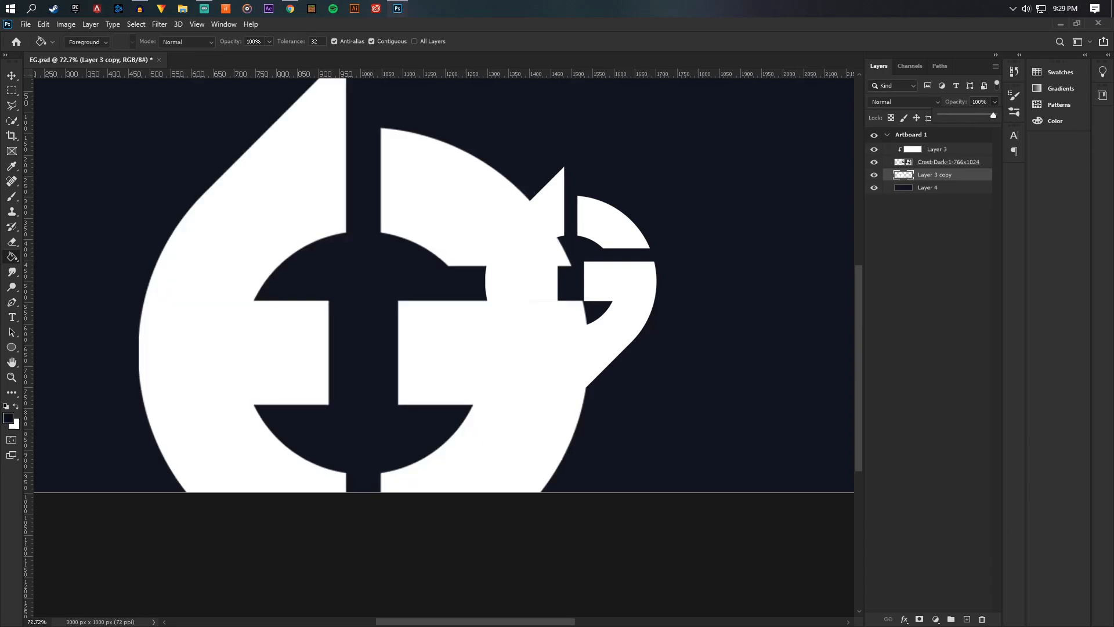
Add a new layer clipped to the enlarged crest copy and fill it with the dark navy foreground colour.
click(967, 619)
alt+click(963, 181)
click(664, 229)
Move the enlarged crest copy, Layer 3 copy, to the middle of the artboard behind the white logo.
scroll(664, 228, down, 5)
scroll(804, 177, up, 4)
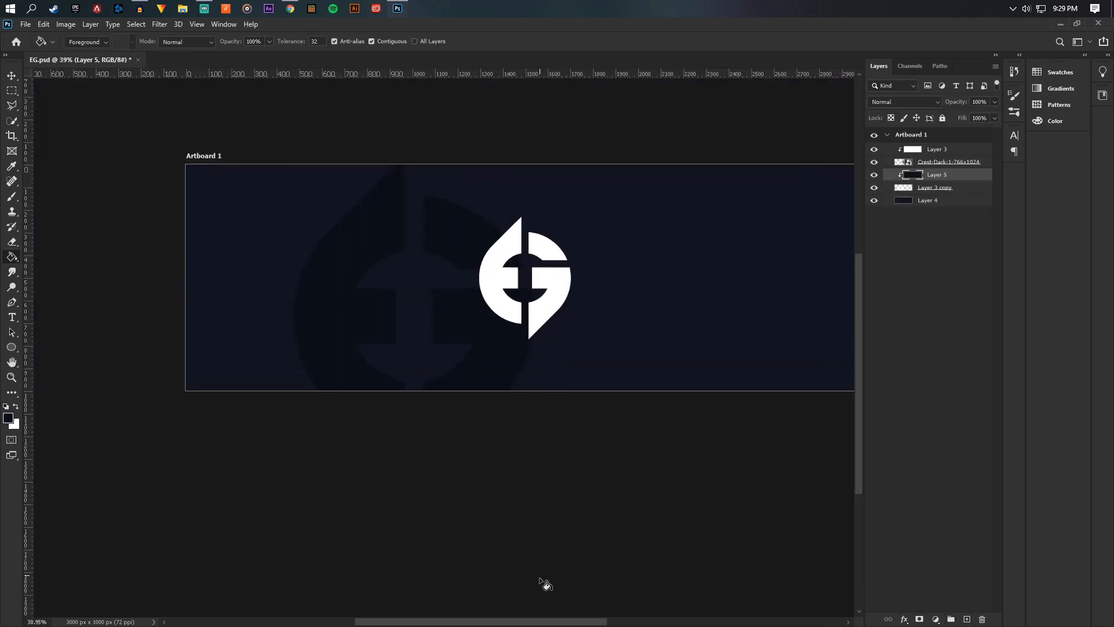
drag(544, 621, 566, 622)
scroll(546, 432, up, 2)
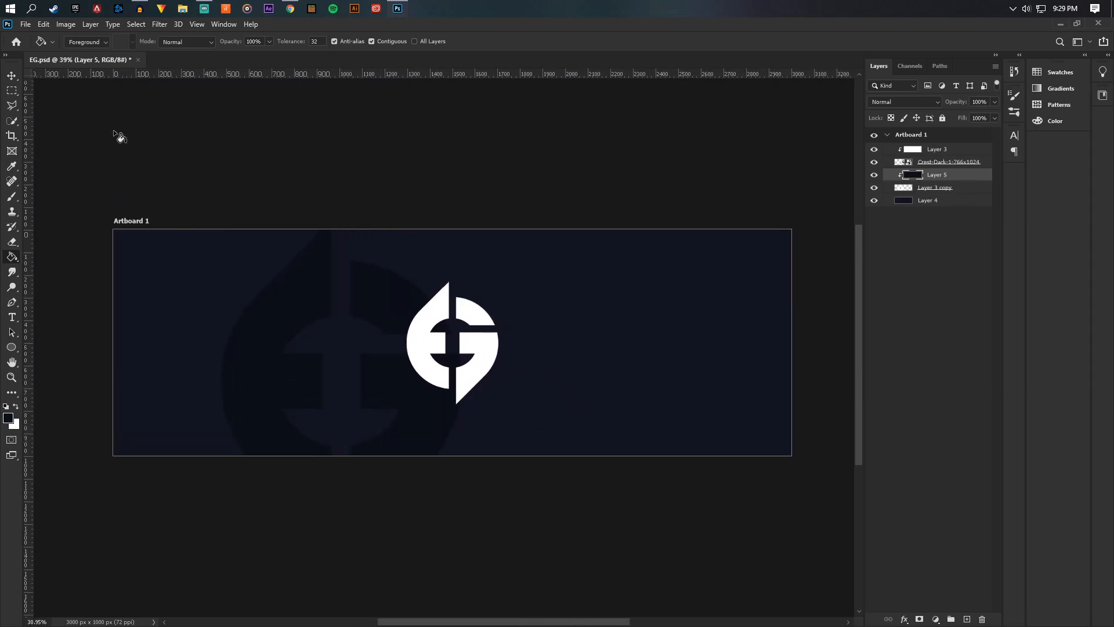
click(11, 76)
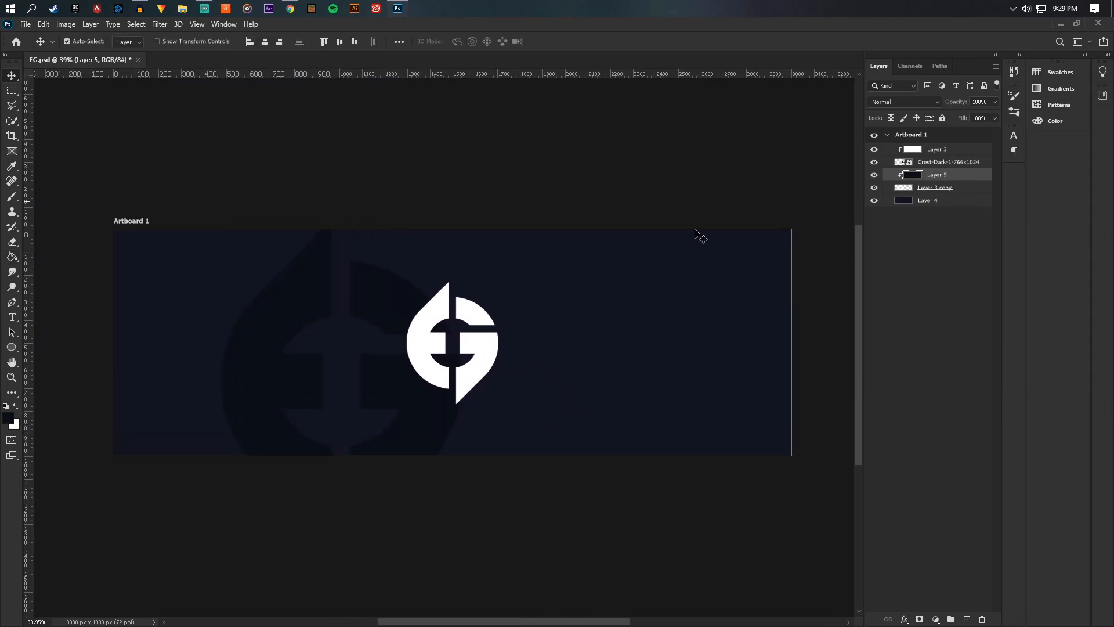
click(935, 189)
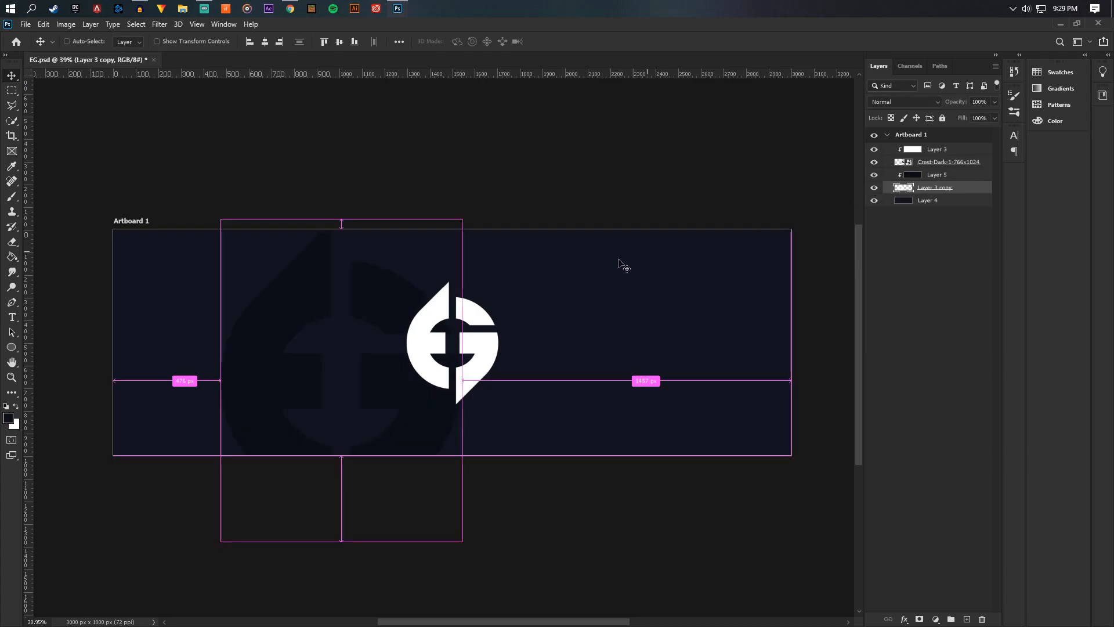
key(ctrl+t)
drag(405, 359, 516, 328)
key(Return)
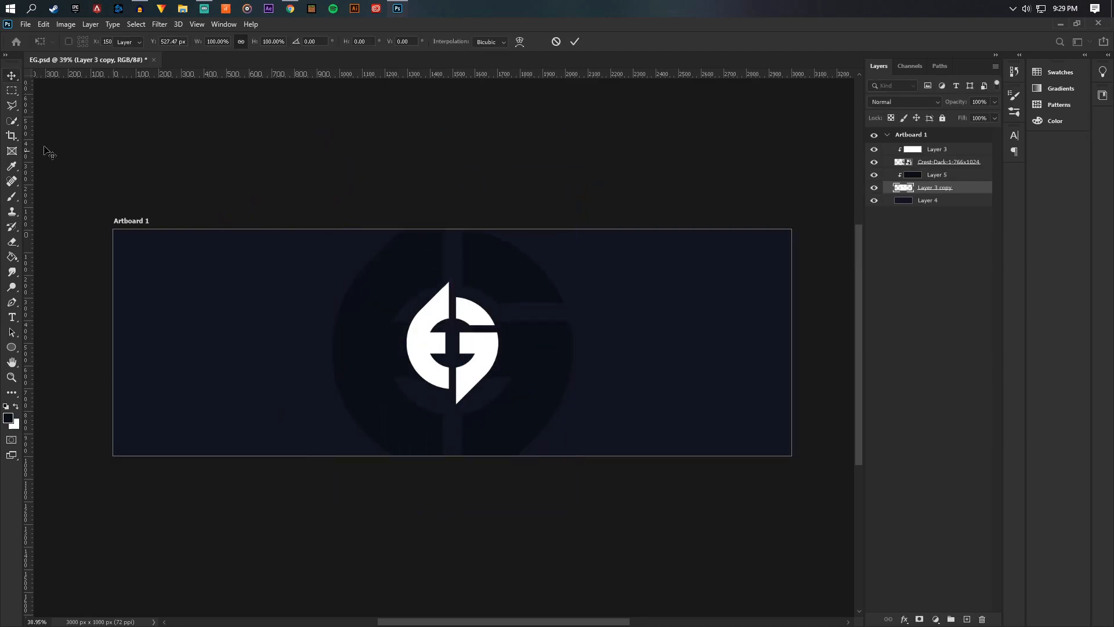
Select the whole artboard area, align the enlarged crest copy to its centre, and deselect.
click(12, 90)
drag(91, 224, 1022, 523)
key(ctrl+semicolon)
key(v)
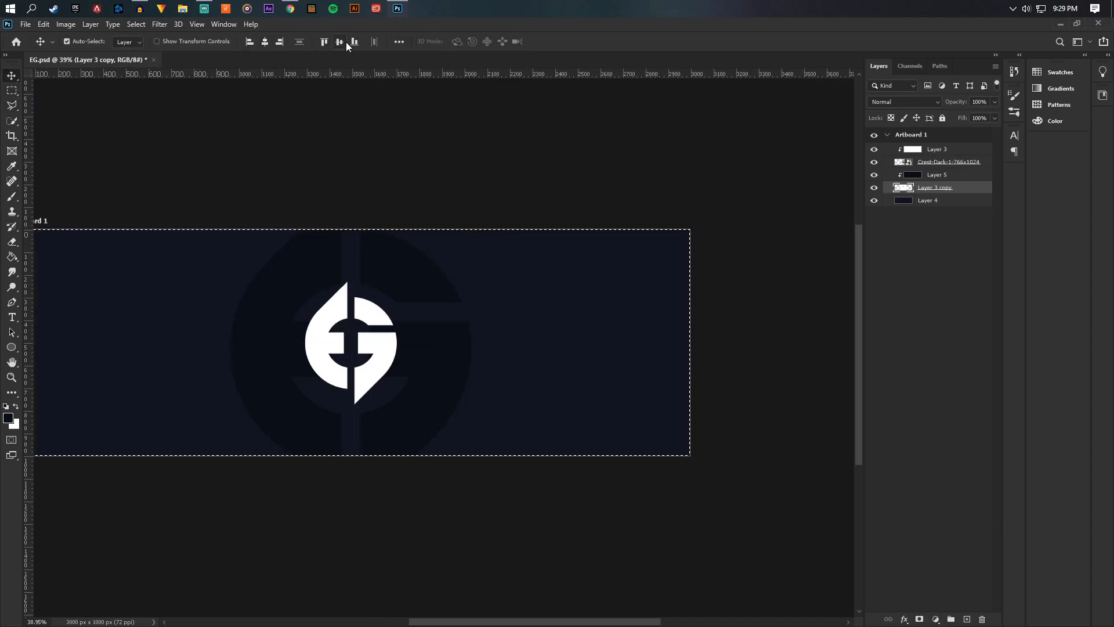
click(12, 91)
right_click(325, 309)
click(339, 316)
Add a Stroke effect to the enlarged crest copy and set its position to Inside.
scroll(257, 343, down, 5)
scroll(257, 342, up, 5)
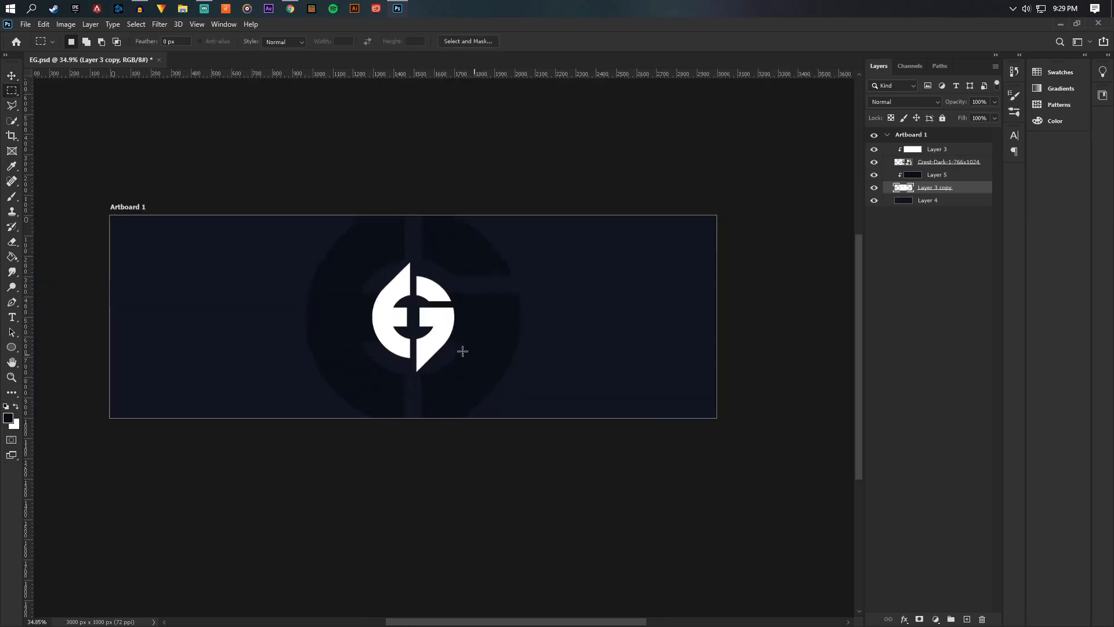
click(12, 75)
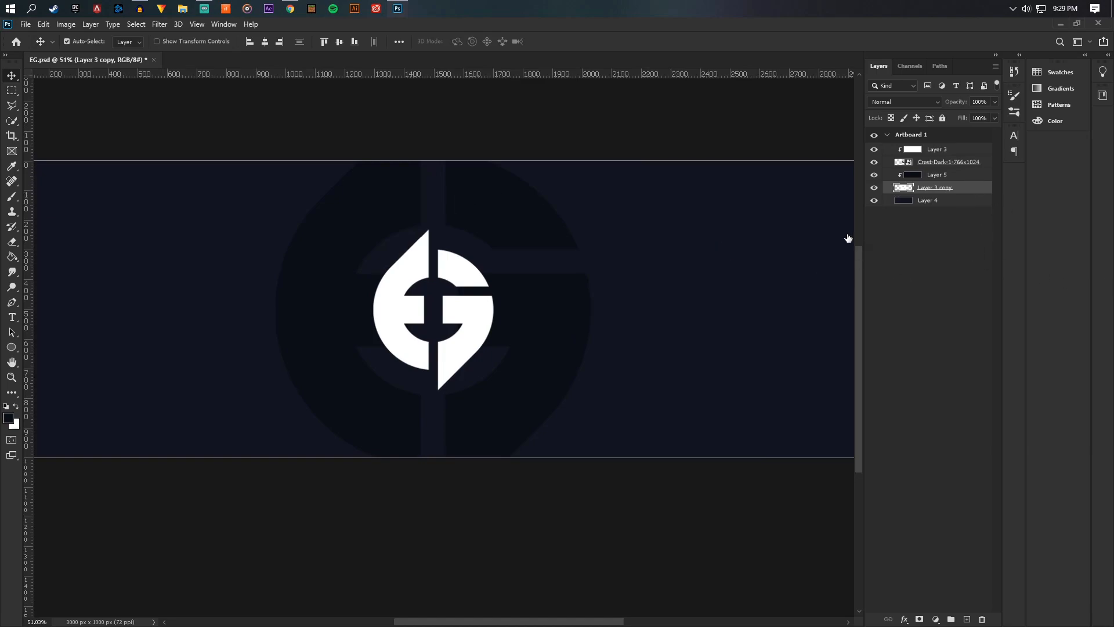
double_click(963, 187)
click(609, 165)
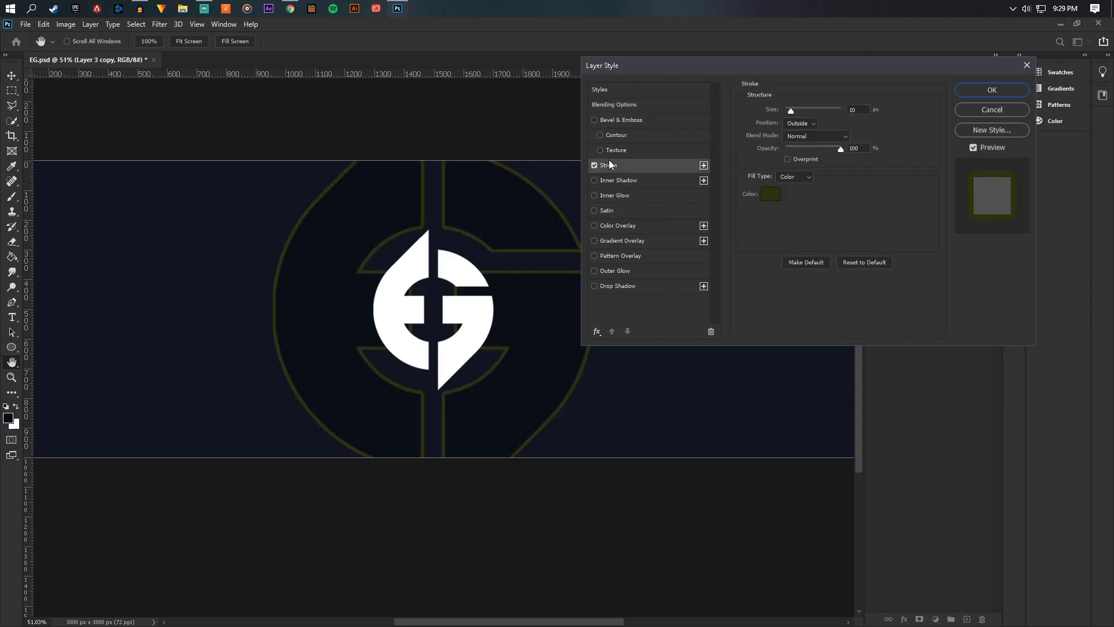
click(799, 123)
click(800, 141)
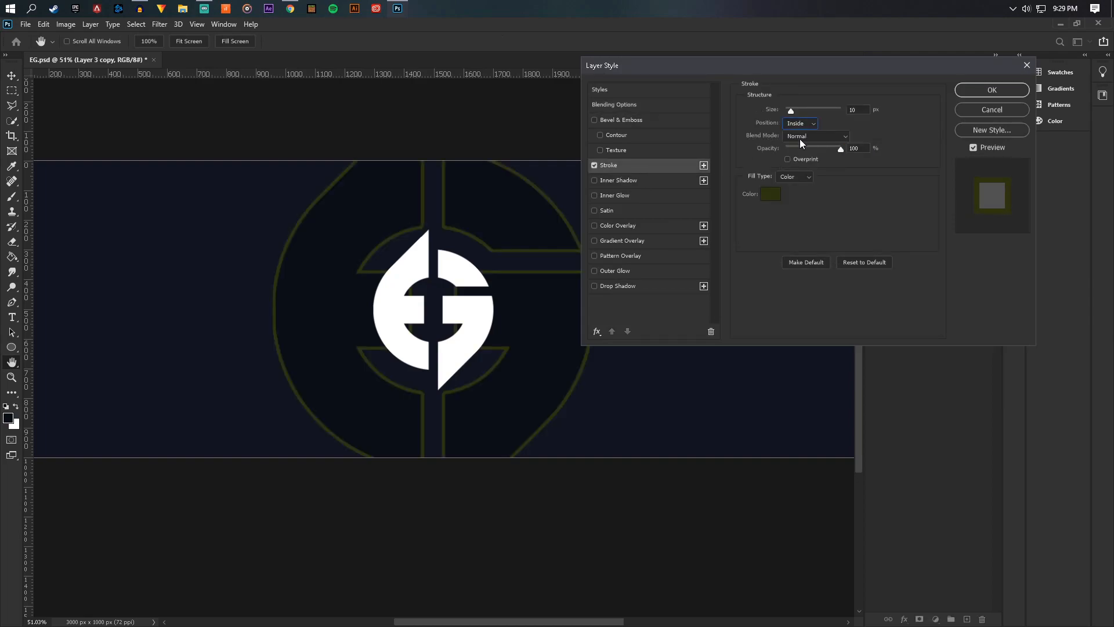
Set the crest copy's stroke to colour #141b2f and size 2 px, and apply the layer style.
click(767, 195)
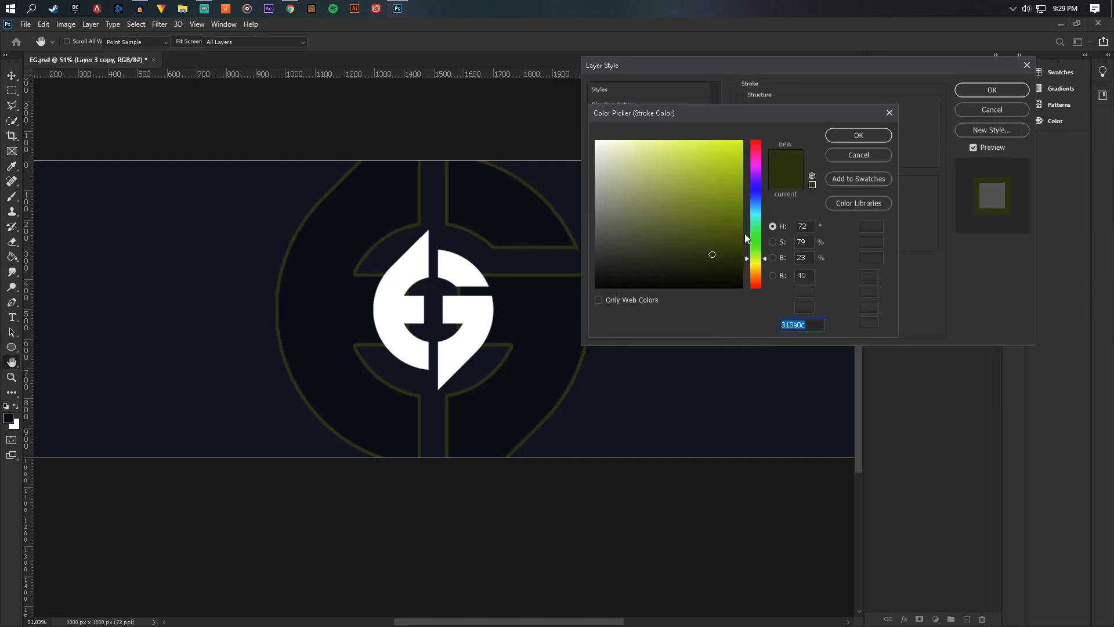
click(491, 256)
click(676, 256)
drag(673, 256, 679, 261)
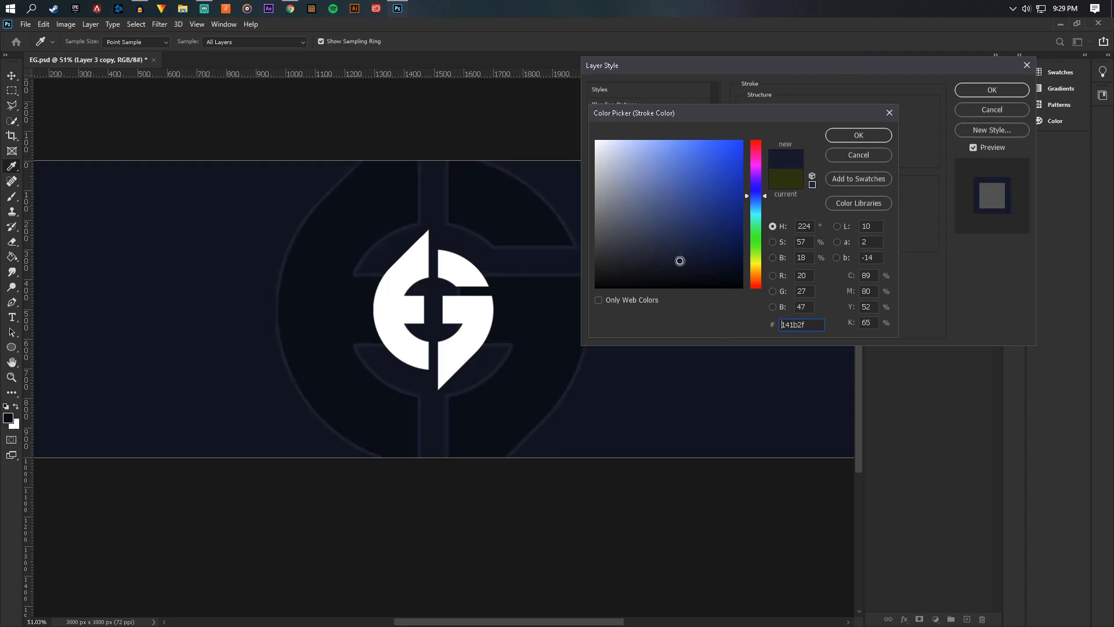
click(849, 140)
drag(790, 112, 786, 110)
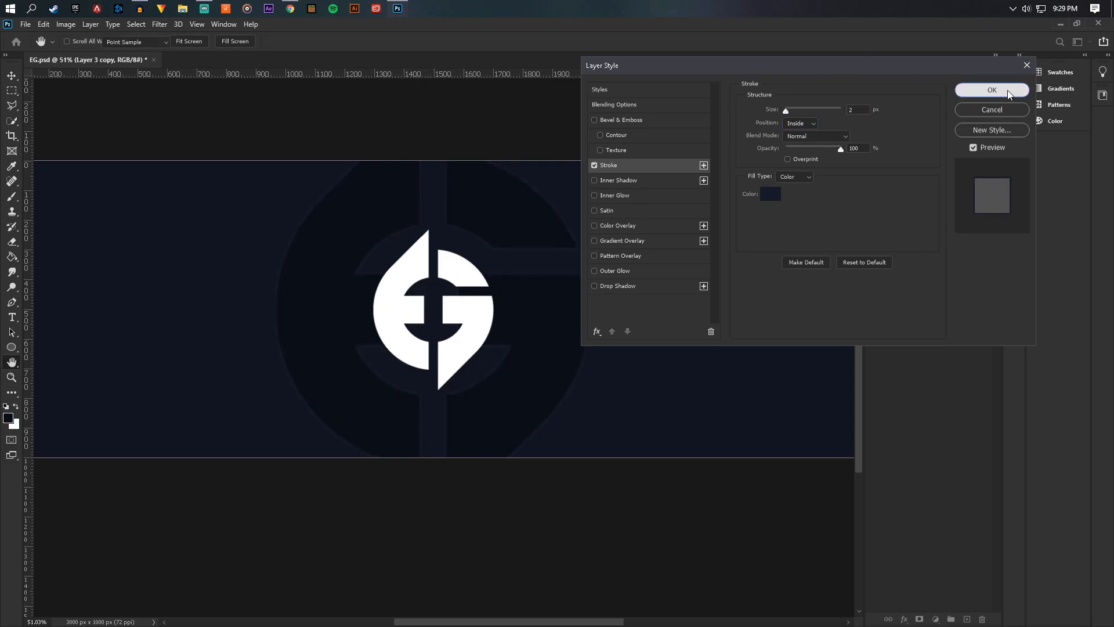
click(979, 91)
scroll(481, 232, up, 6)
scroll(490, 191, down, 8)
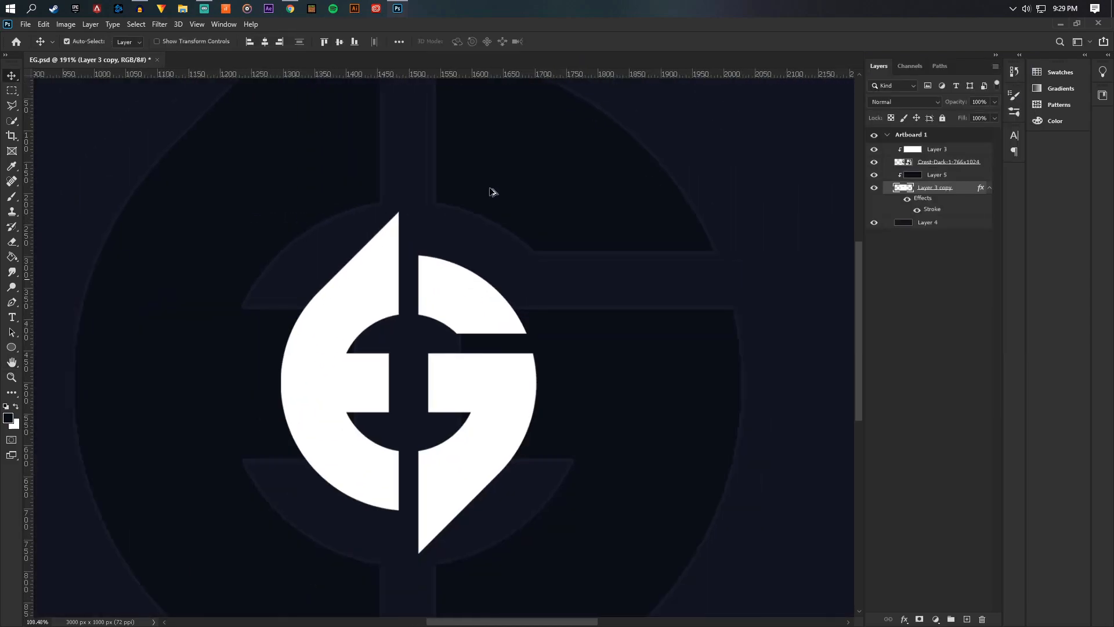
scroll(551, 319, up, 2)
scroll(552, 320, up, 1)
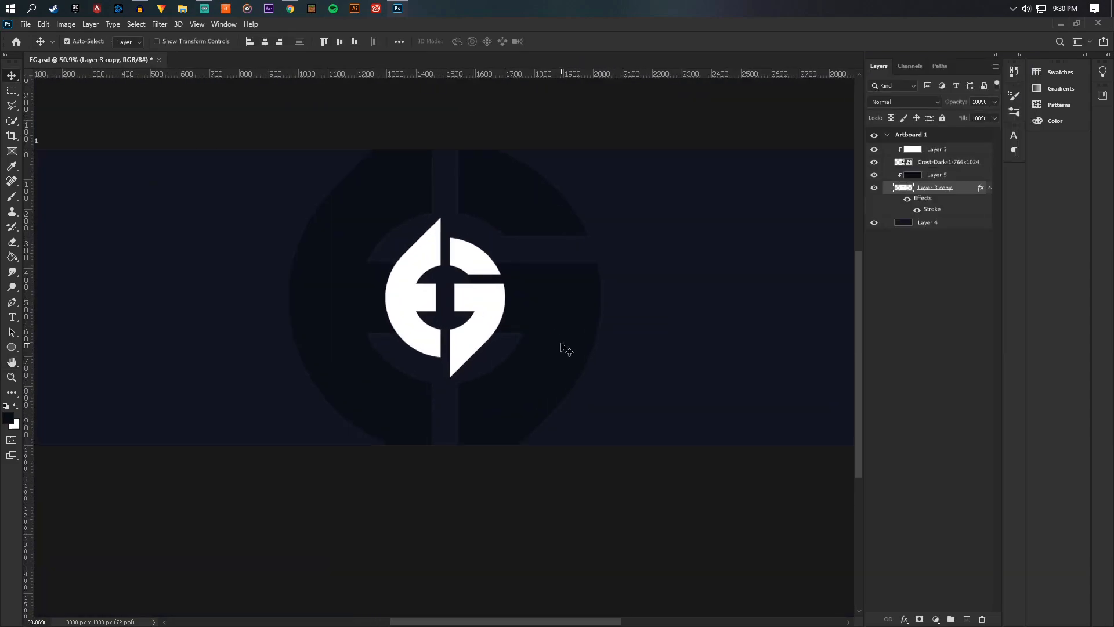
scroll(568, 328, down, 2)
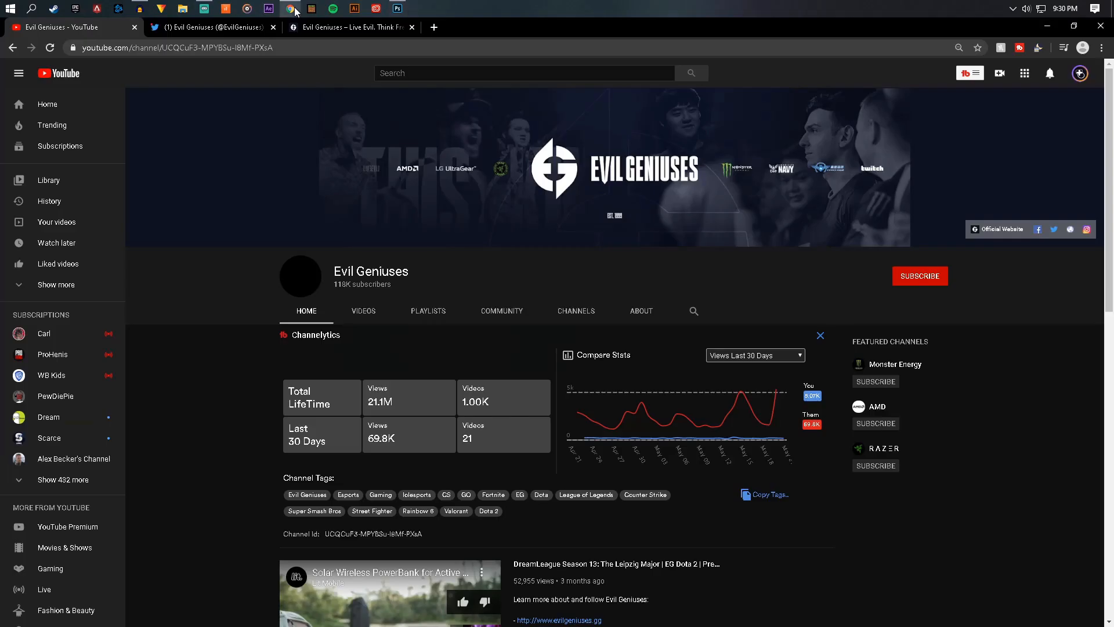
Switch to Chrome and open the team's trophy photo from the Evil Geniuses home page in a new tab.
click(290, 8)
click(252, 29)
click(348, 25)
scroll(482, 168, down, 5)
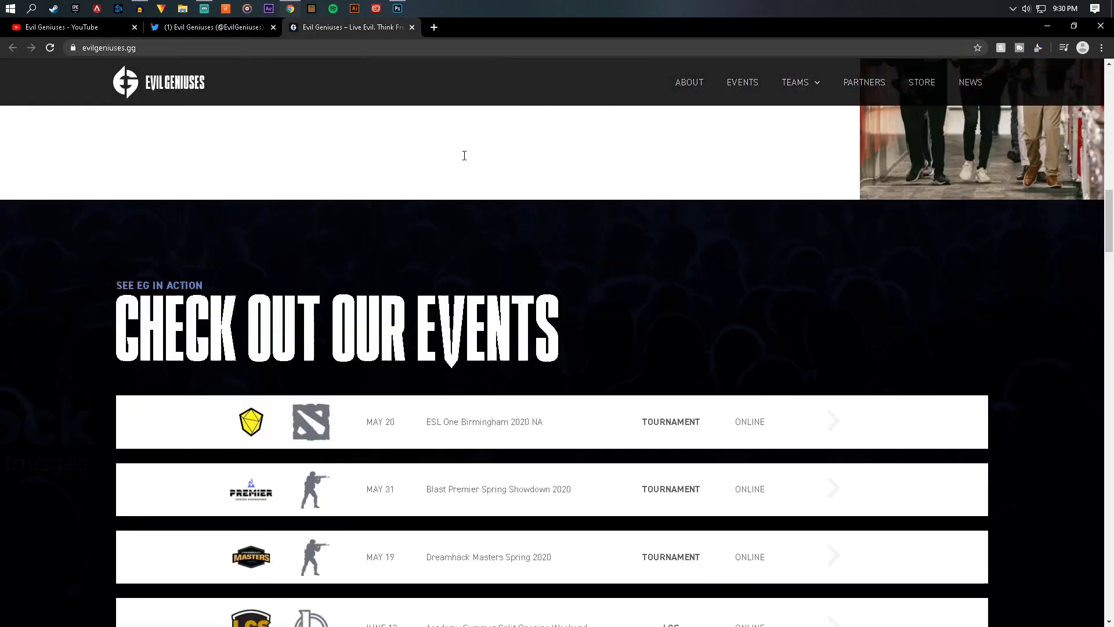
scroll(501, 184, up, 12)
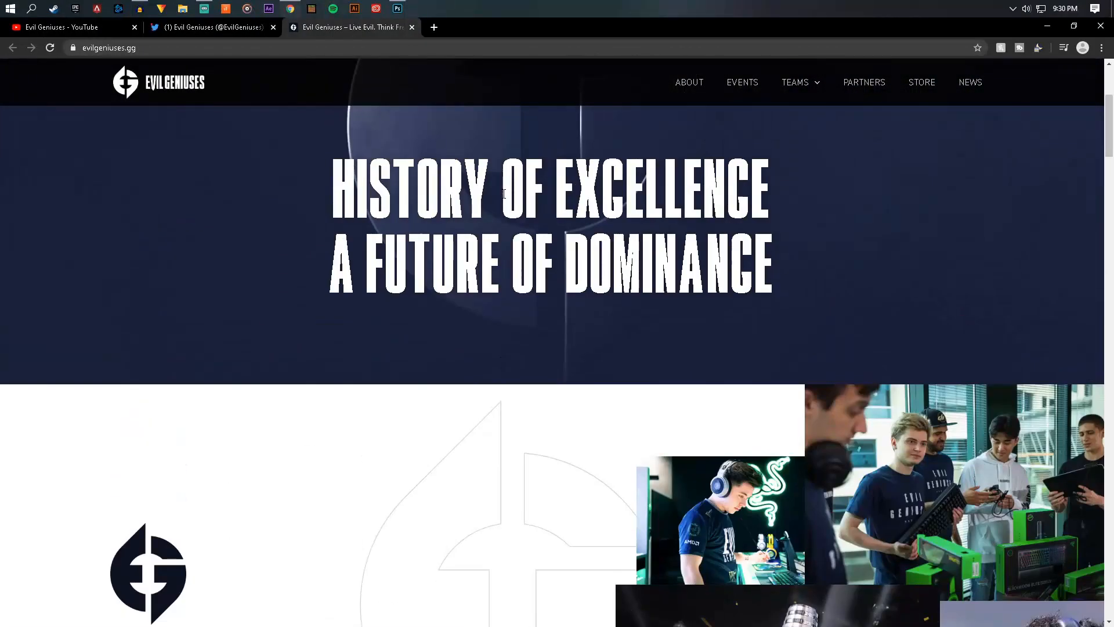
scroll(813, 289, down, 5)
right_click(814, 289)
click(835, 295)
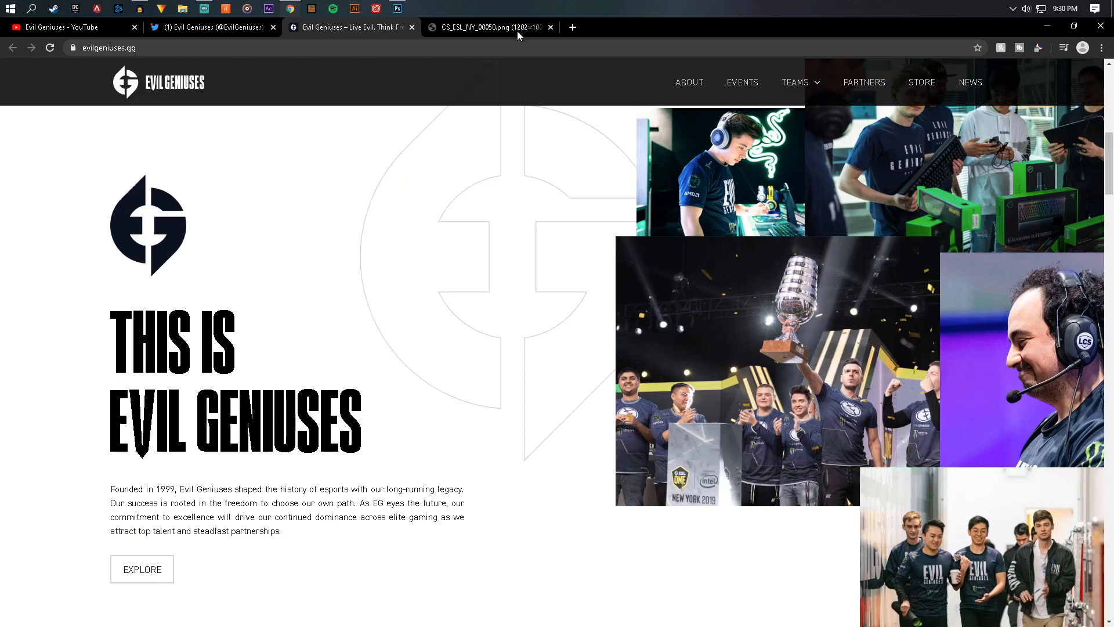
Copy the full-size trophy photo from its browser tab and return to the Evil Geniuses home page.
click(517, 30)
right_click(612, 258)
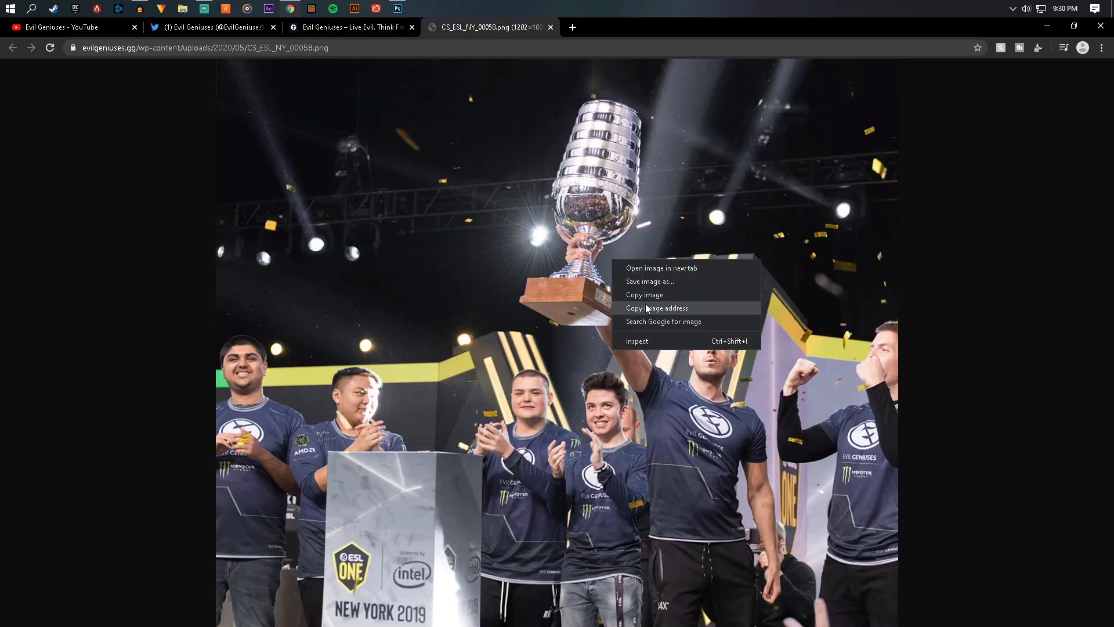
click(644, 295)
click(372, 32)
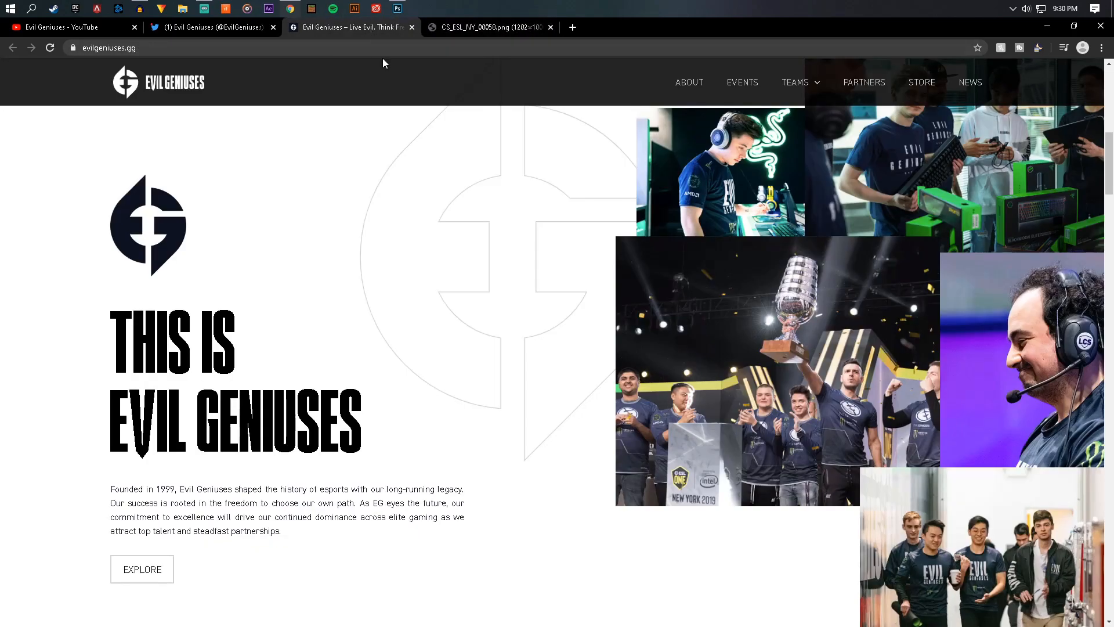
scroll(986, 307, up, 2)
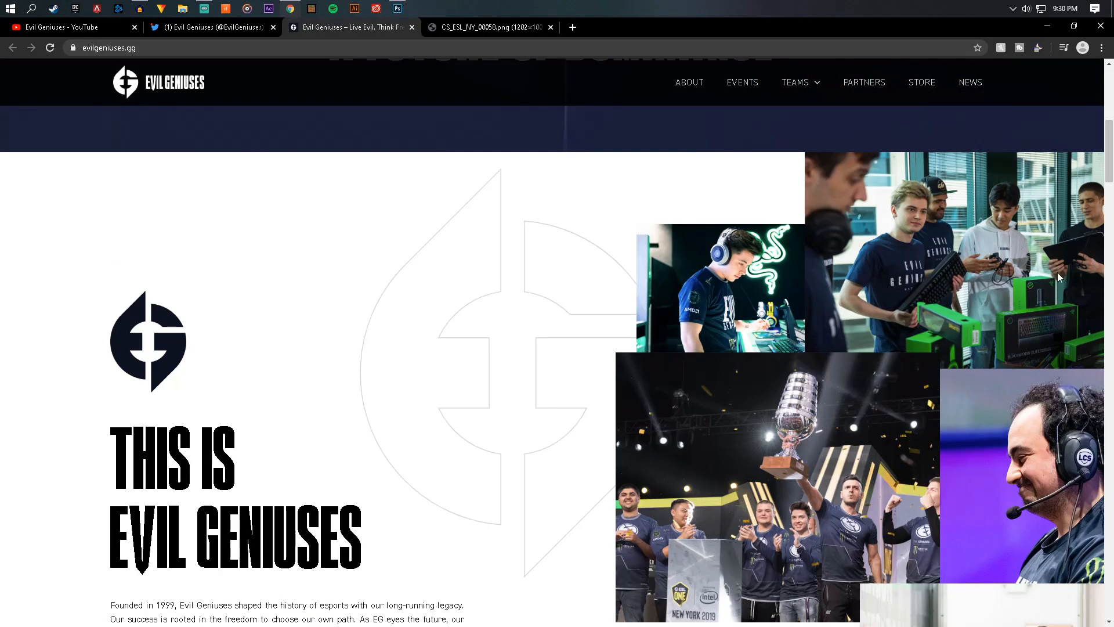
scroll(984, 266, down, 3)
scroll(977, 325, up, 1)
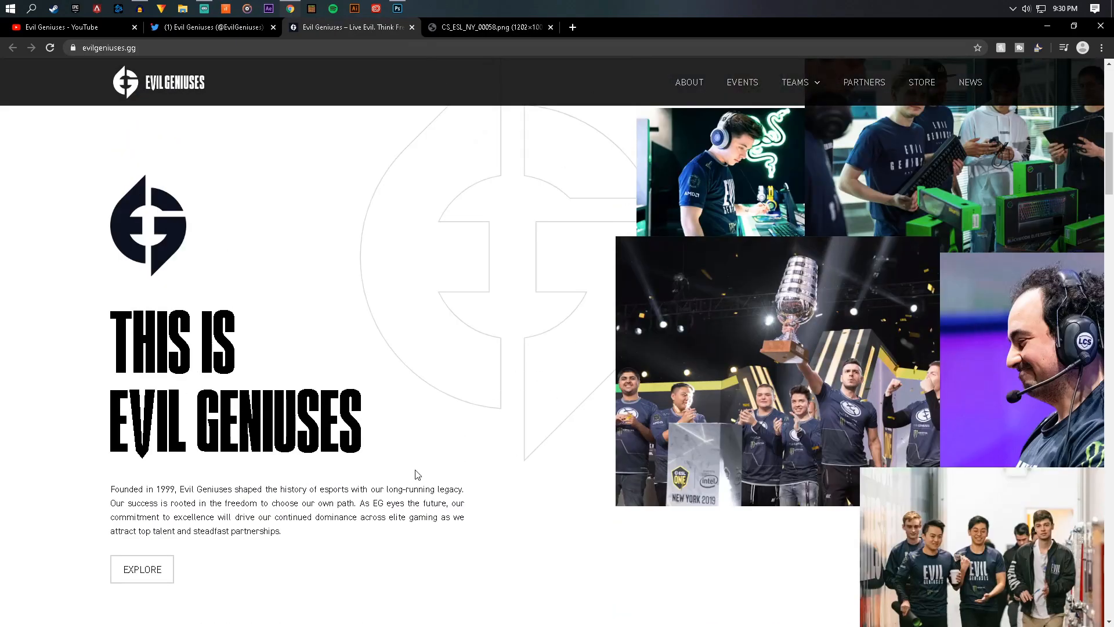
Switch to Photoshop and paste the trophy photo directly above the Layer 4 background.
click(397, 8)
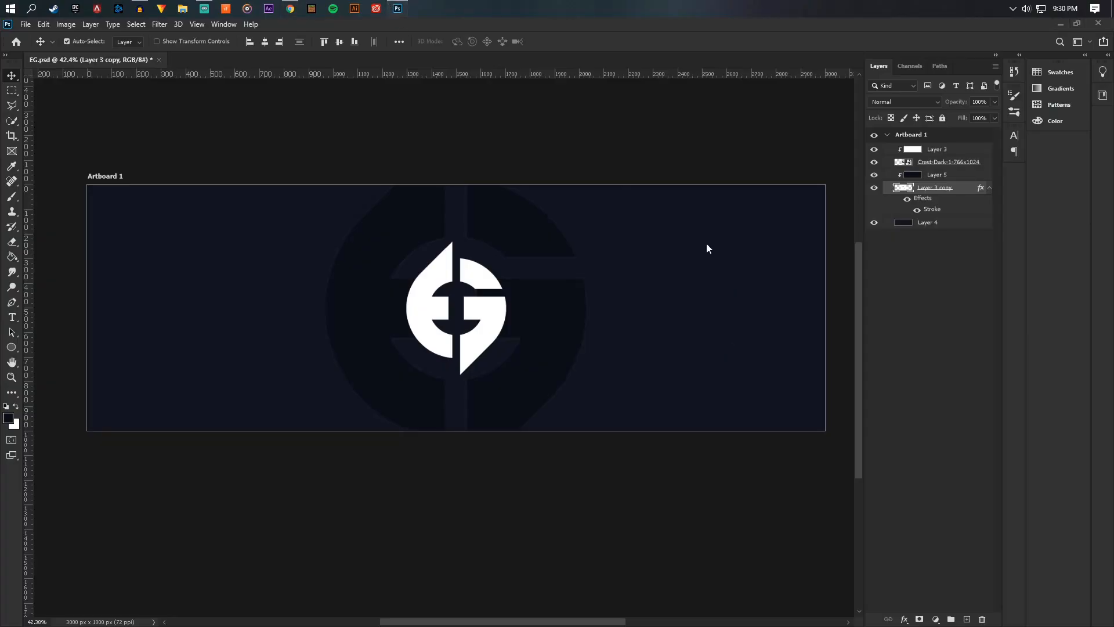
click(938, 164)
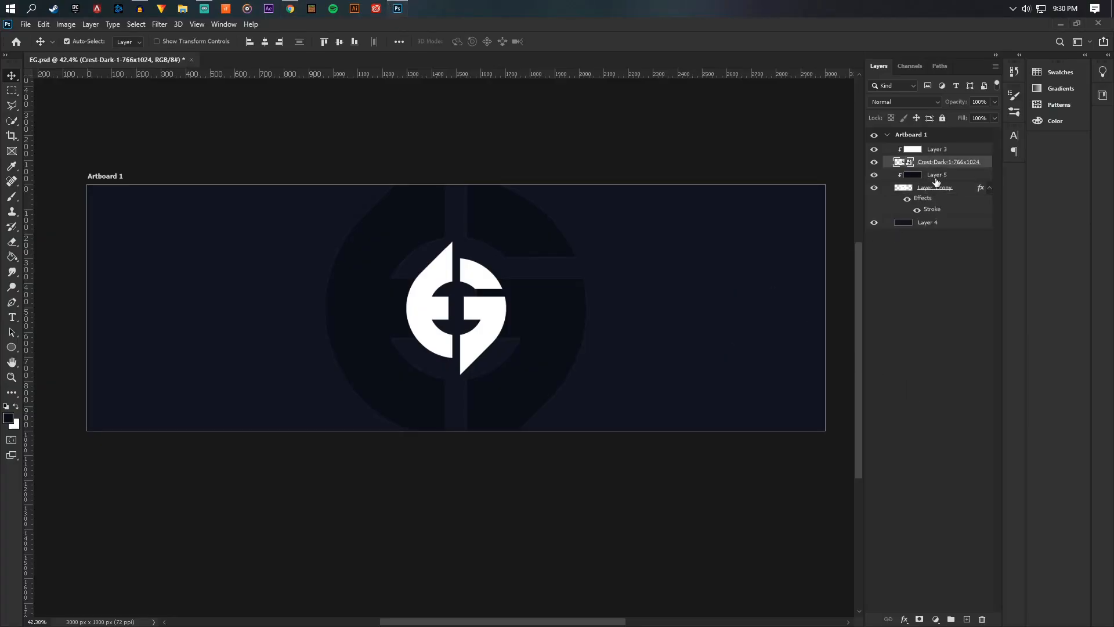
click(935, 177)
click(934, 225)
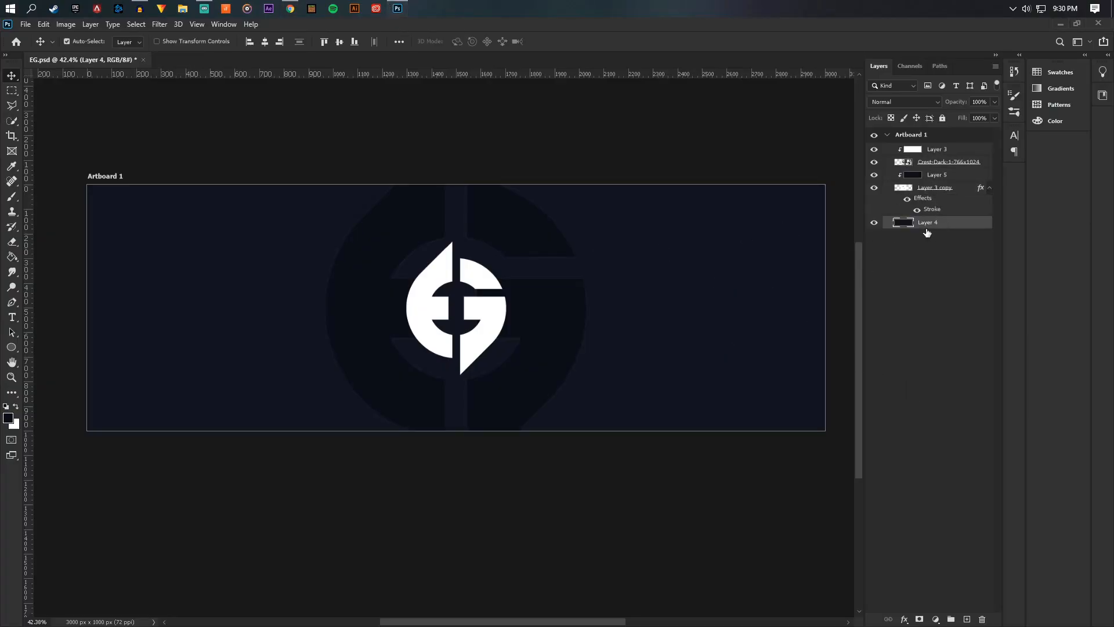
key(ctrl+v)
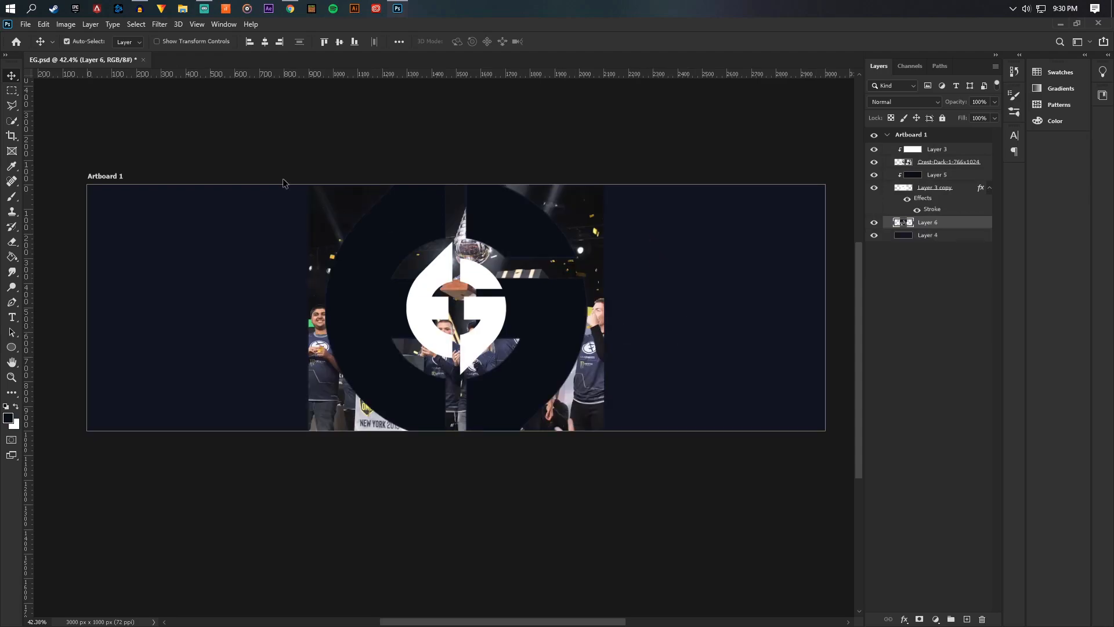
Copy the hallway team photo from the home page in Chrome, close the trophy photo tab, and paste the copy into the Photoshop header.
click(290, 9)
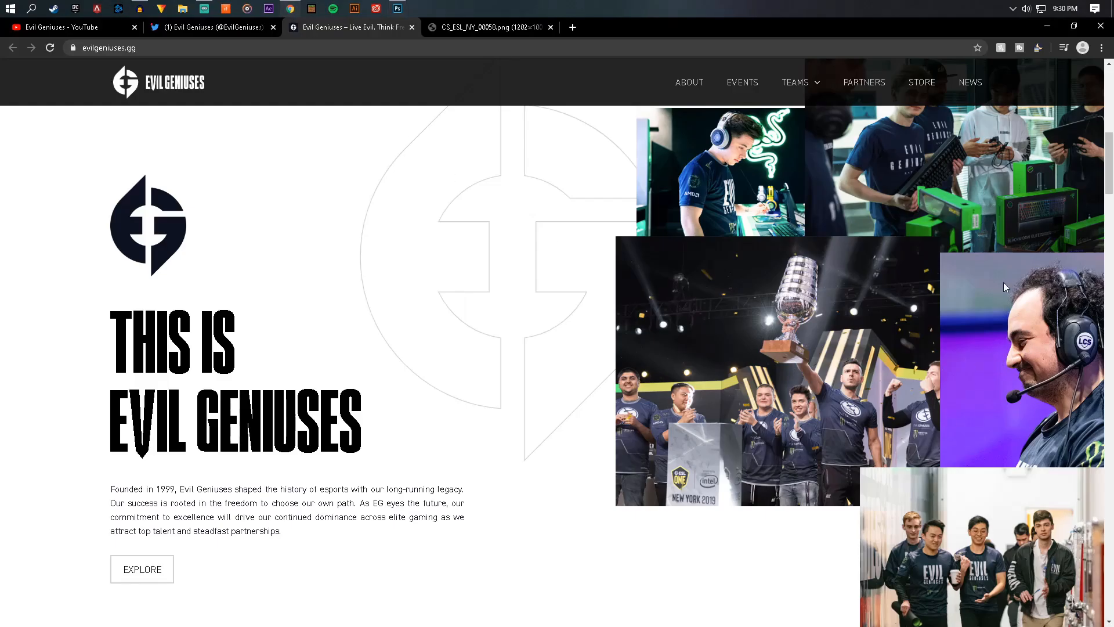
right_click(981, 494)
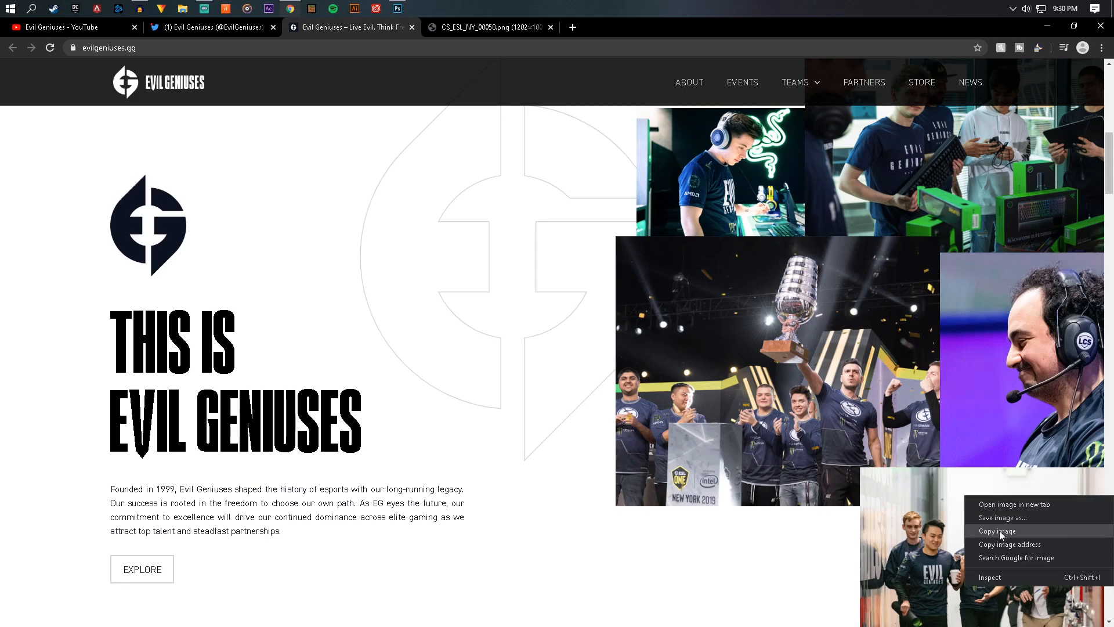
click(990, 515)
click(461, 30)
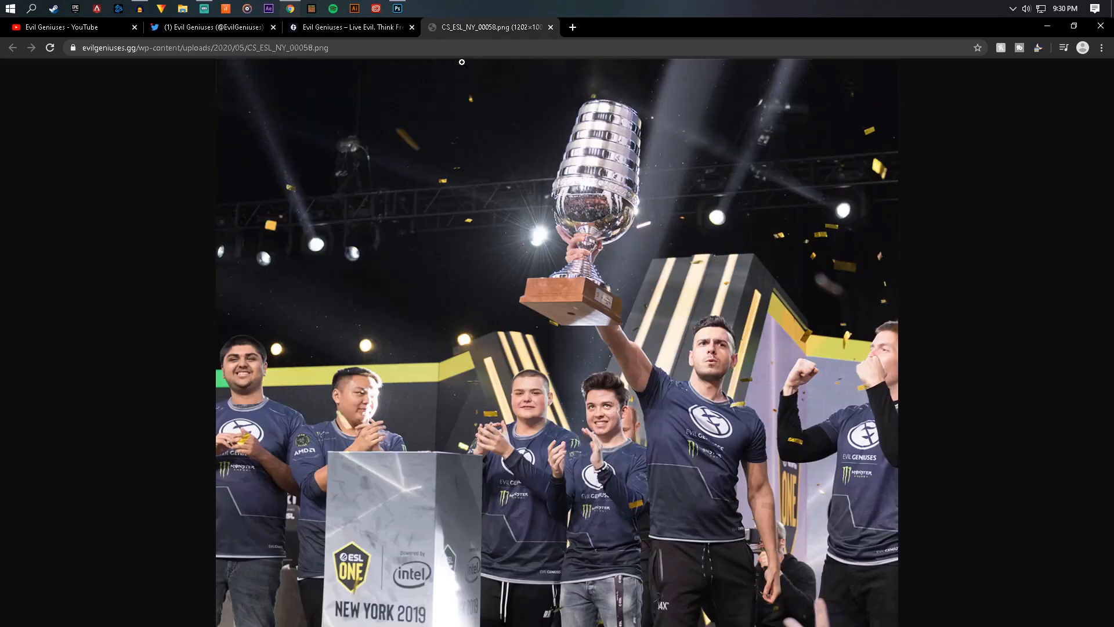
click(551, 27)
click(398, 8)
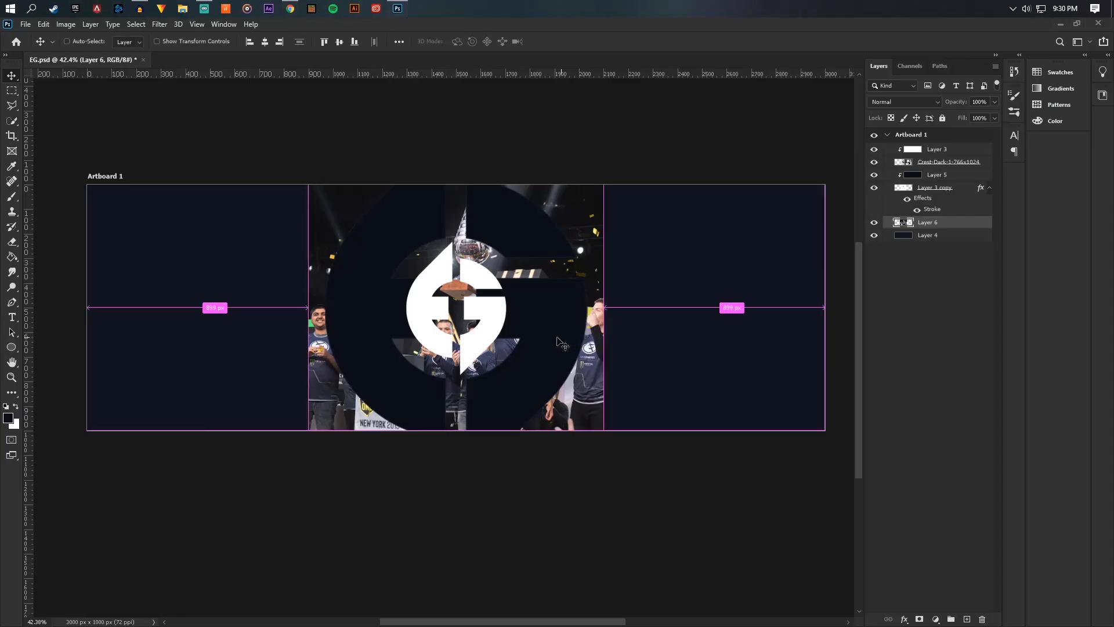
key(ctrl+v)
Copy the photo of players with green product boxes from the home page and paste it into the Photoshop header.
click(289, 8)
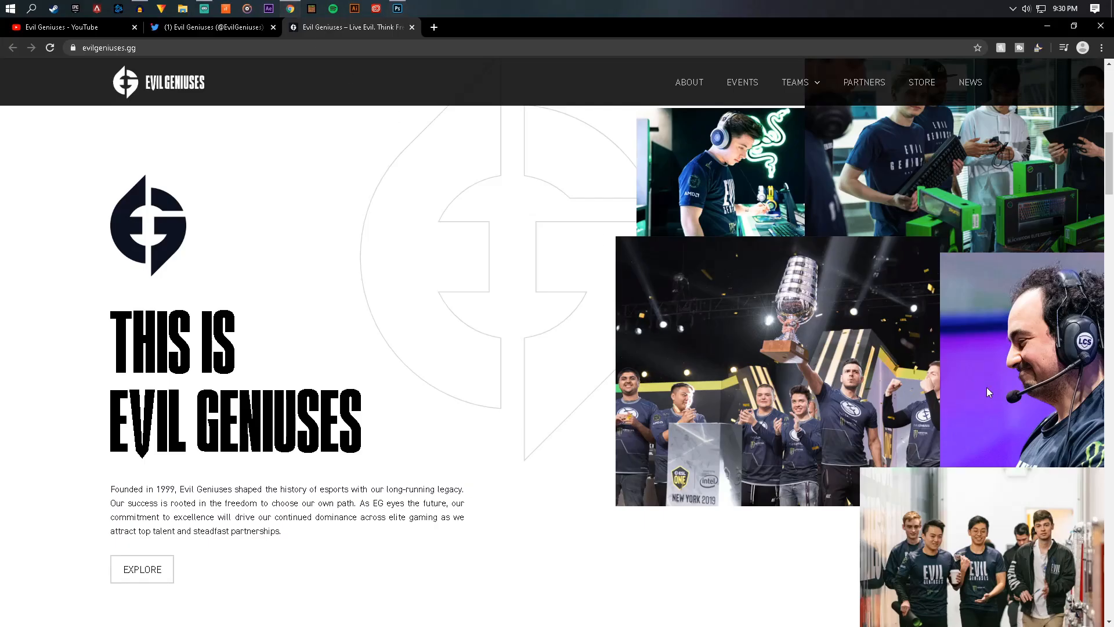
scroll(858, 310, up, 2)
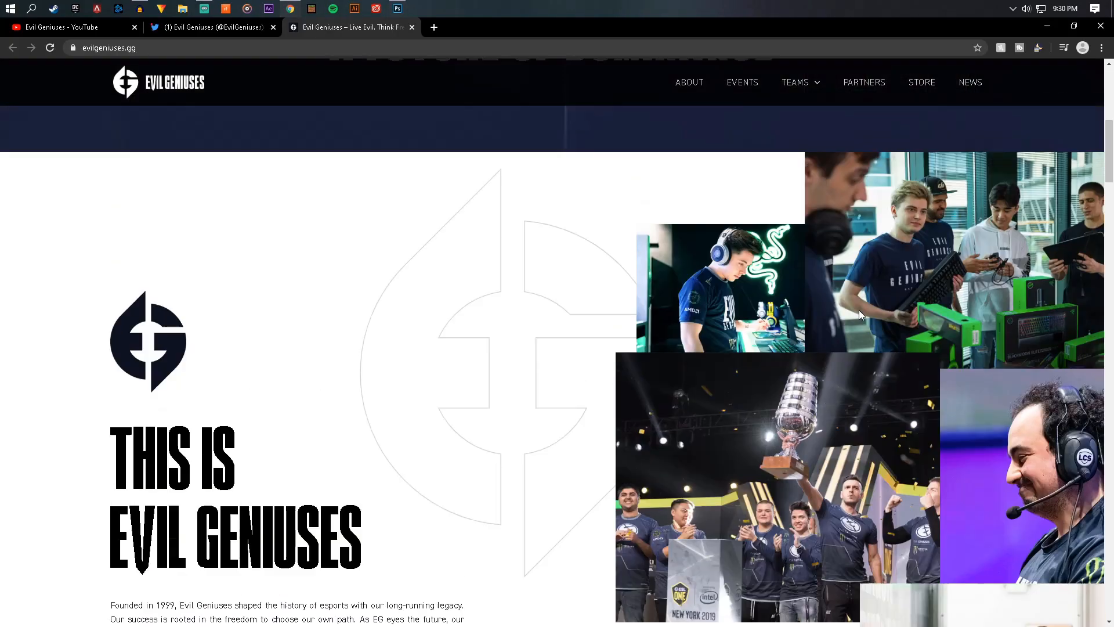
right_click(911, 253)
click(946, 289)
click(397, 8)
key(ctrl+v)
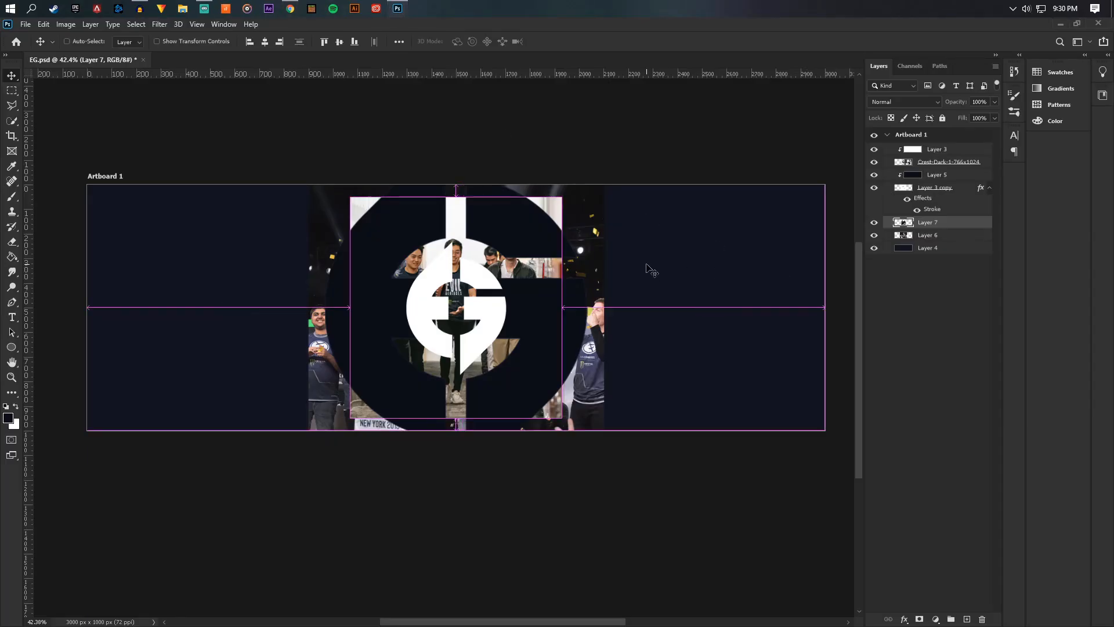
Move the product-box photo to the artboard's left end and enlarge it to cover the full artboard height.
key(ctrl+t)
drag(520, 260, 155, 284)
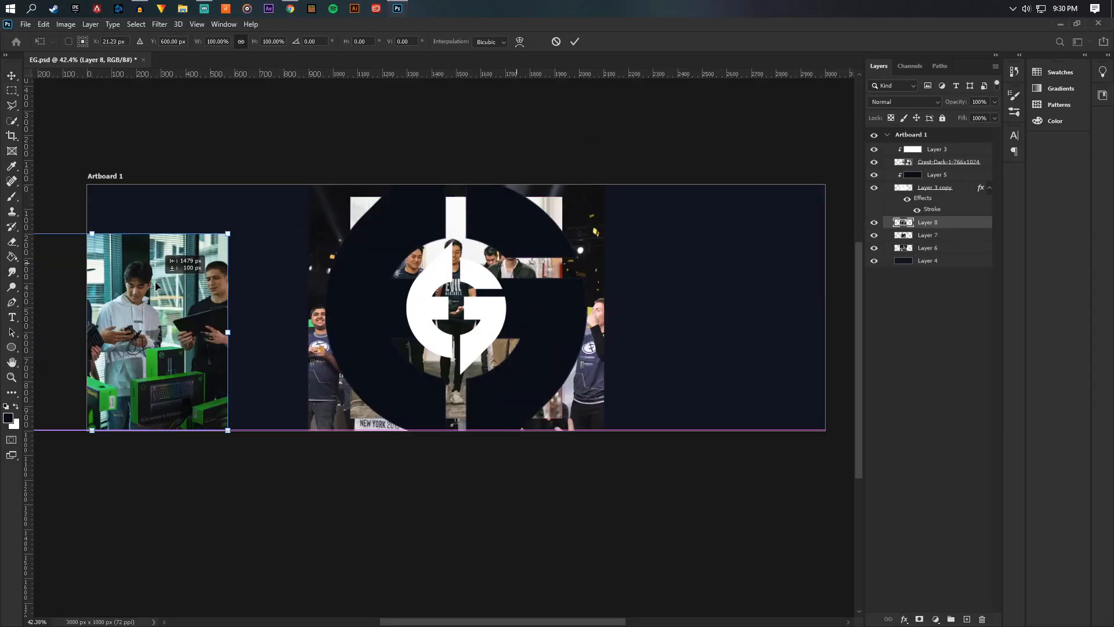
drag(236, 229, 317, 155)
drag(229, 251, 340, 253)
key(Return)
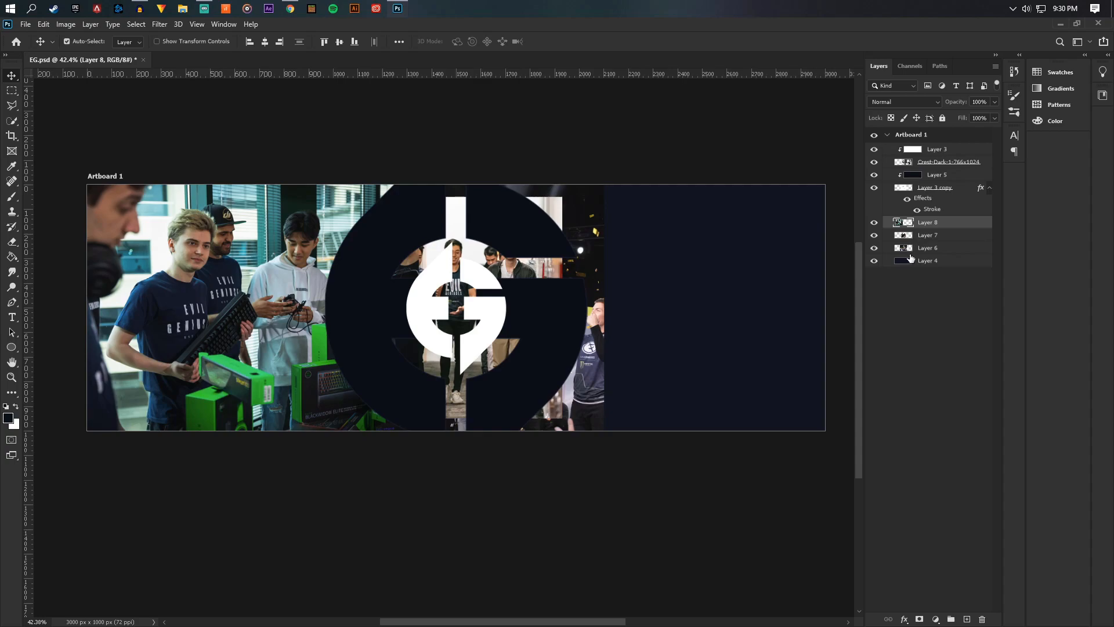
key(ctrl+t)
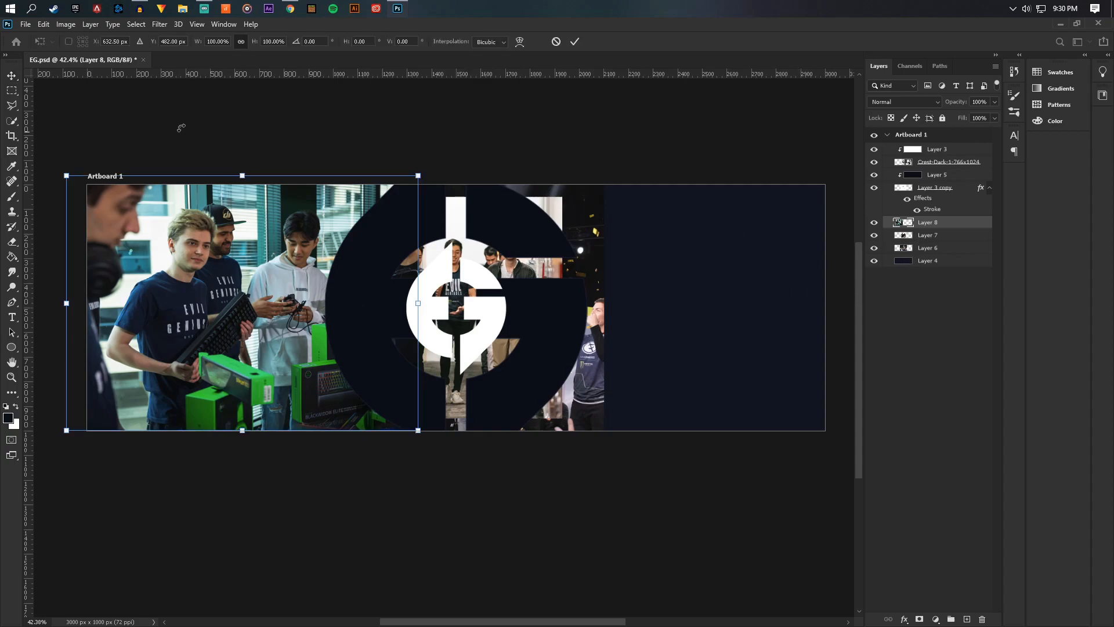
Move the hallway photo to the artboard's right end and scale it down to about 99%.
click(903, 235)
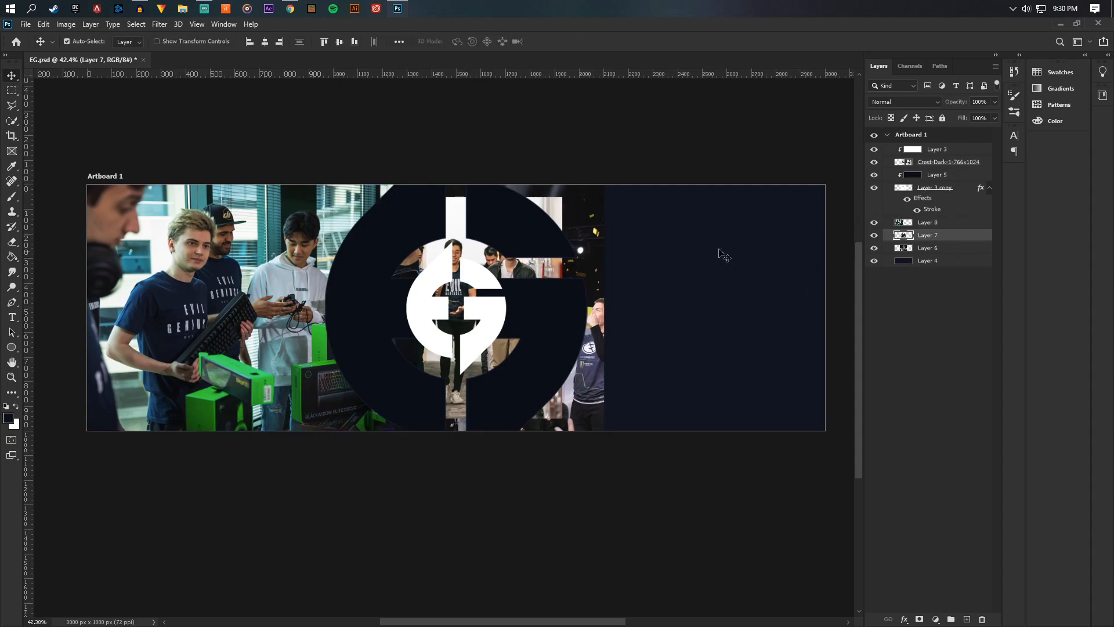
key(ctrl+t)
drag(464, 282, 640, 301)
drag(739, 219, 774, 213)
drag(652, 318, 753, 314)
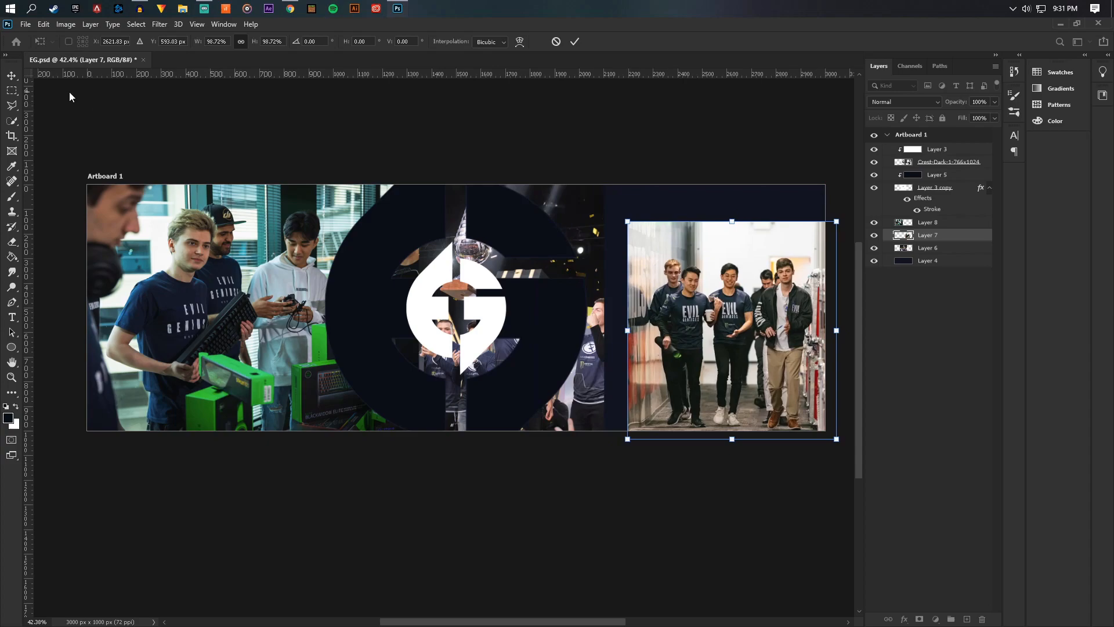
click(11, 79)
Shift the trophy photo to the right so the trophy and its holder stand beside the enlarged crest.
click(920, 248)
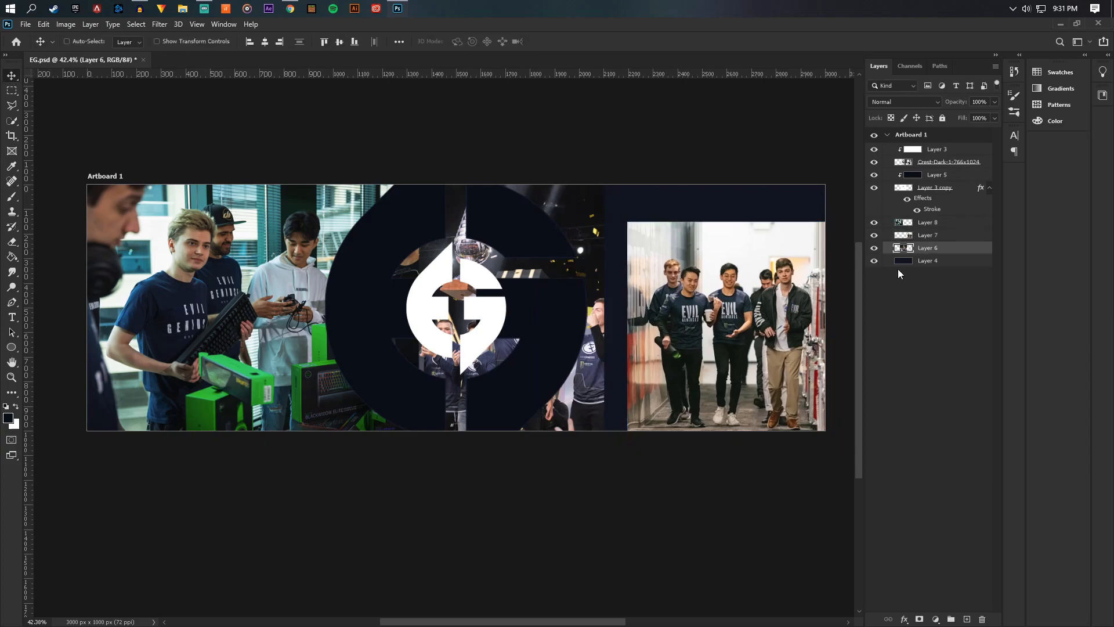
key(ctrl+t)
drag(536, 324, 672, 324)
key(Return)
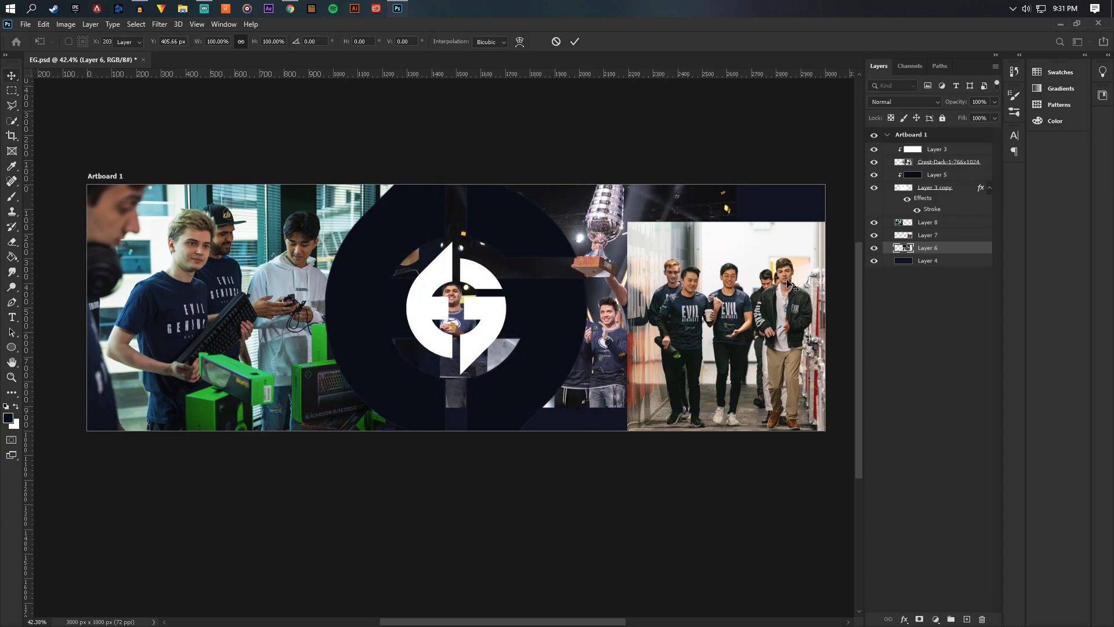
Move the hallway photo on Layer 7 from the right end to the left side of the artboard.
click(927, 239)
key(ctrl+t)
drag(786, 294, 271, 280)
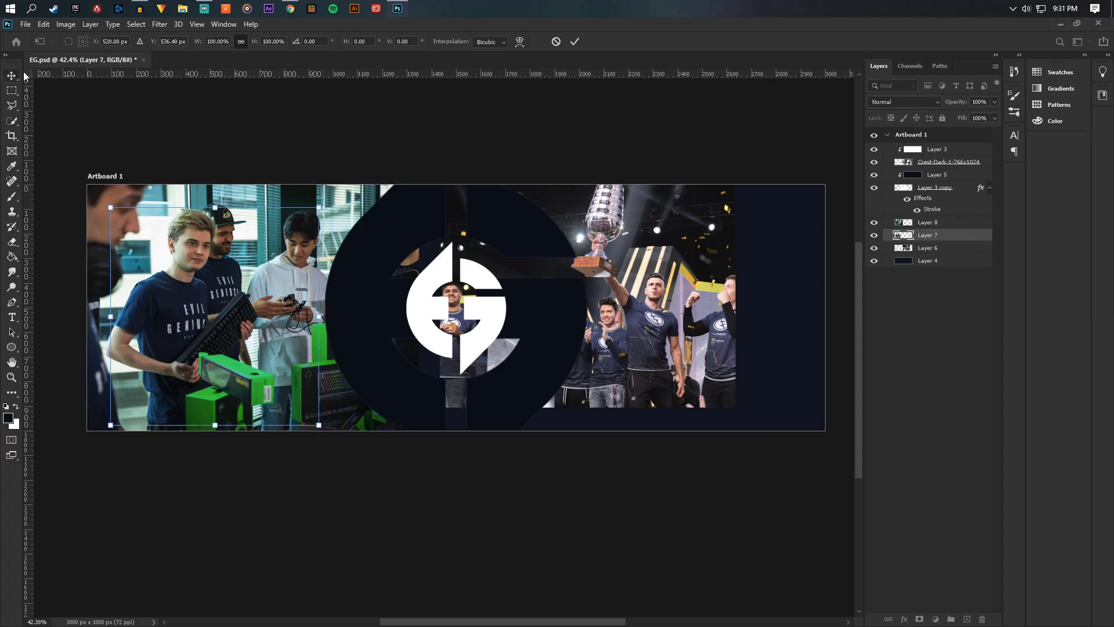
key(Return)
Flip the product-box photo horizontally at the artboard's right end and place its layer beneath the trophy photo's layer.
click(939, 224)
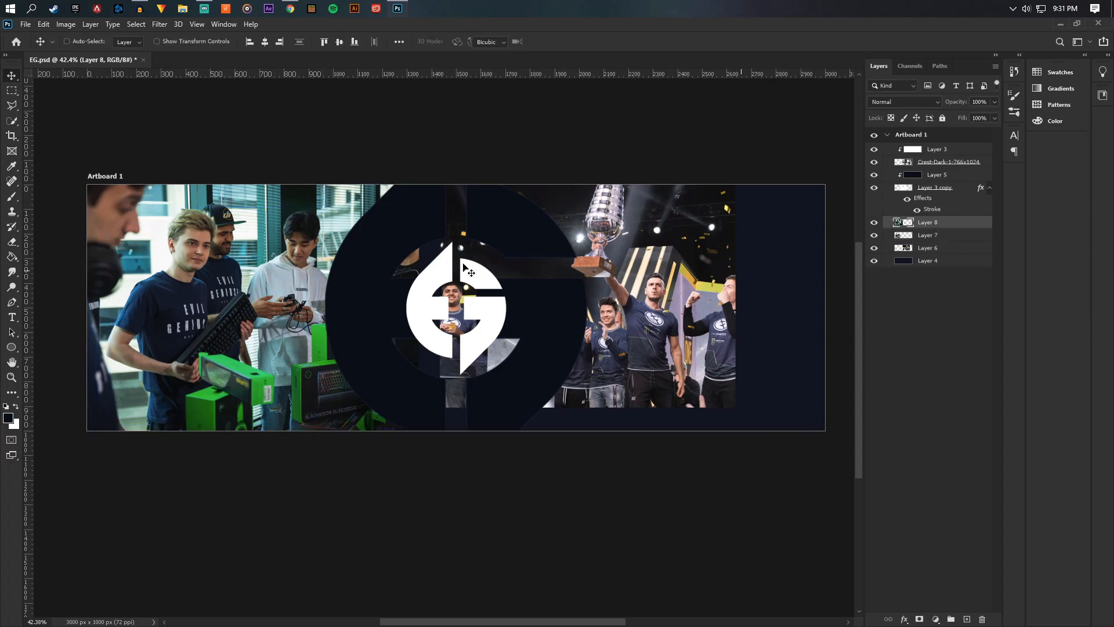
key(ctrl+t)
right_click(307, 290)
click(330, 490)
drag(248, 311, 740, 316)
click(14, 77)
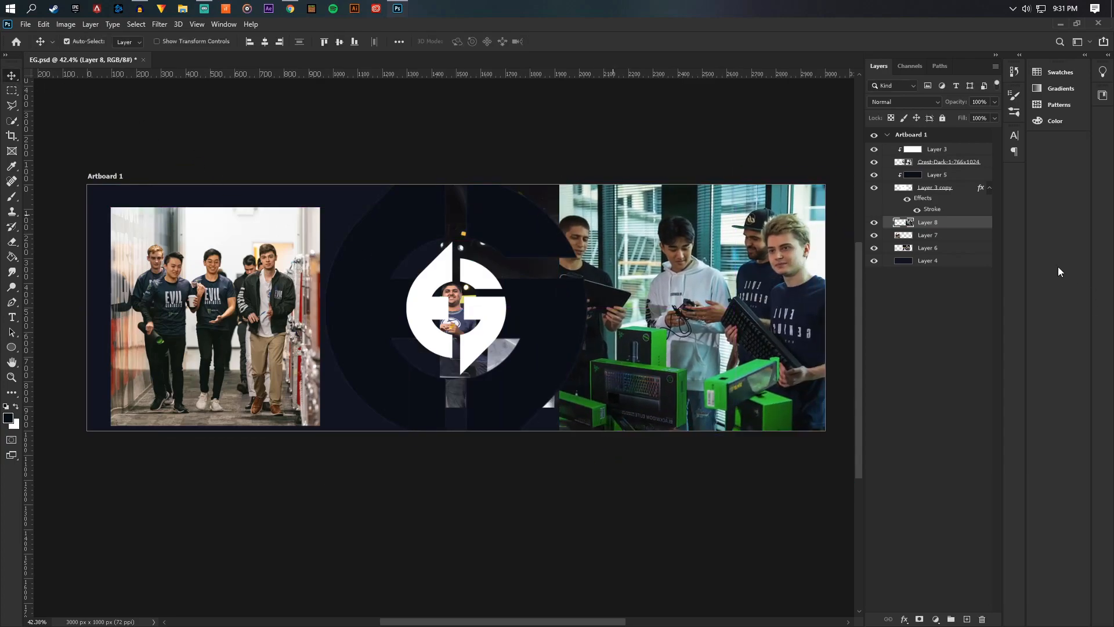
drag(960, 229, 932, 251)
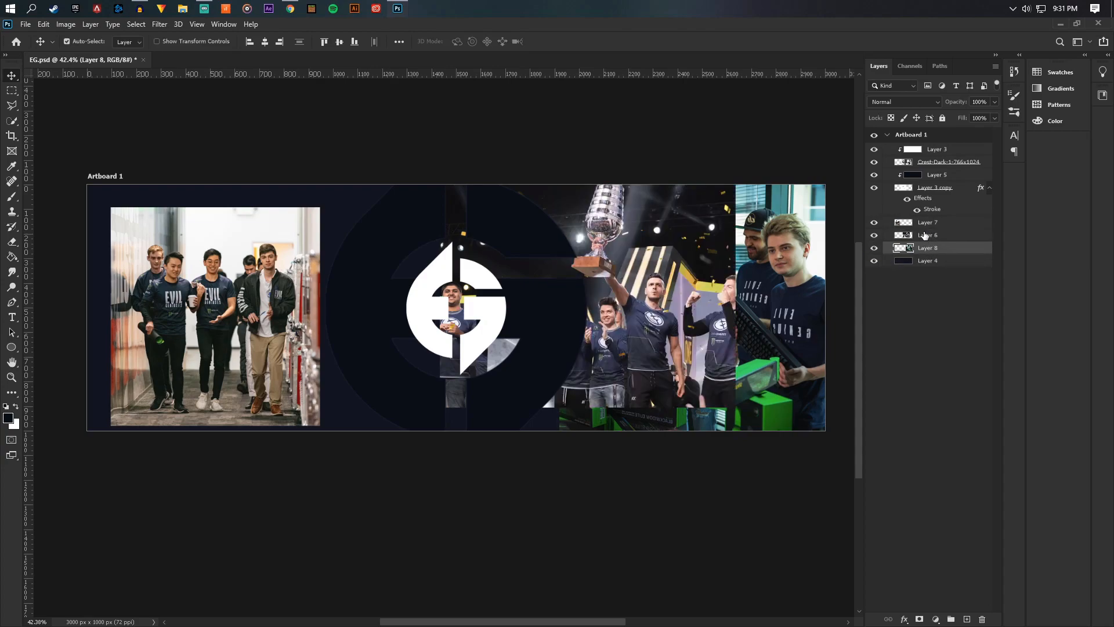
Enlarge the hallway photo to about 158% and position it to fill the area left of the crest.
click(943, 225)
key(ctrl+t)
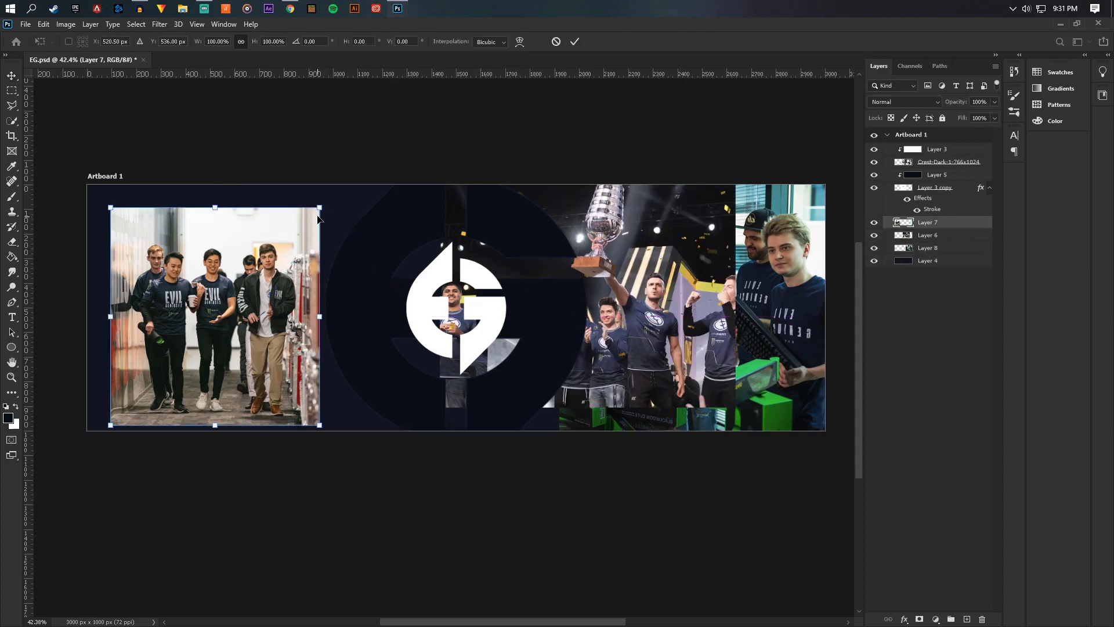
drag(347, 196, 470, 69)
drag(404, 183, 349, 247)
click(12, 76)
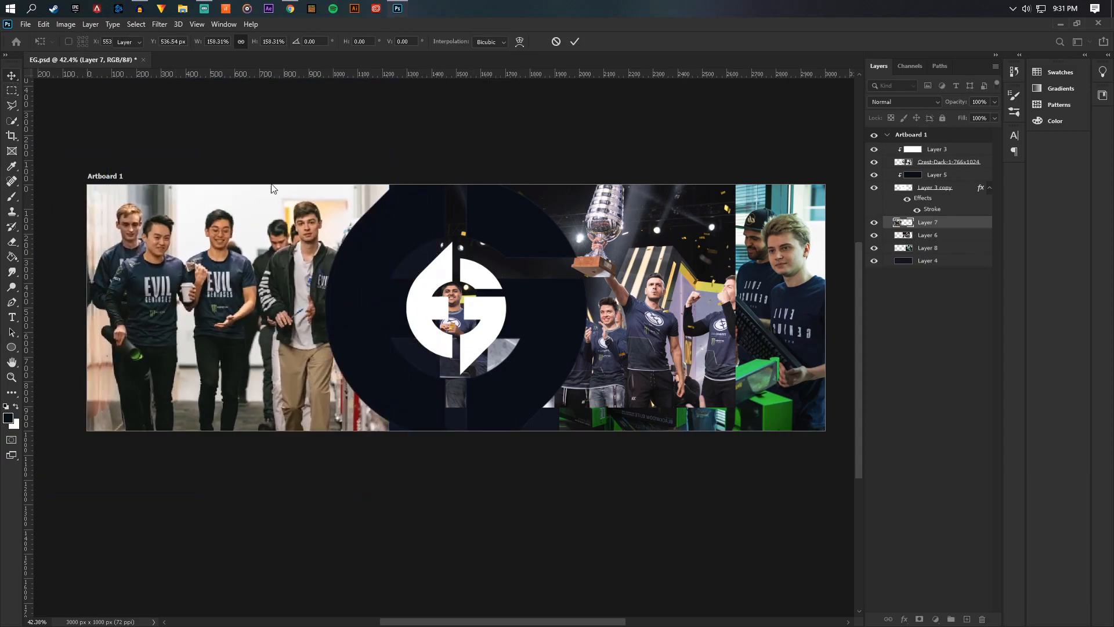
Group the three team photo layers, Layer 7, Layer 6 and Layer 8.
scroll(478, 301, up, 3)
scroll(478, 301, down, 4)
scroll(479, 303, up, 1)
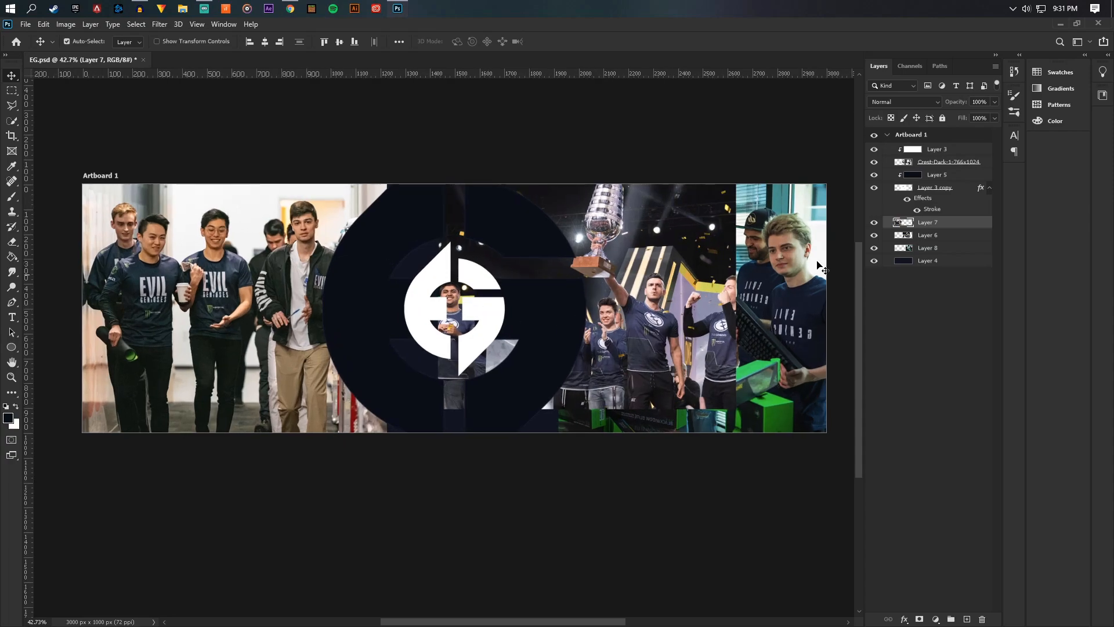
scroll(777, 331, down, 1)
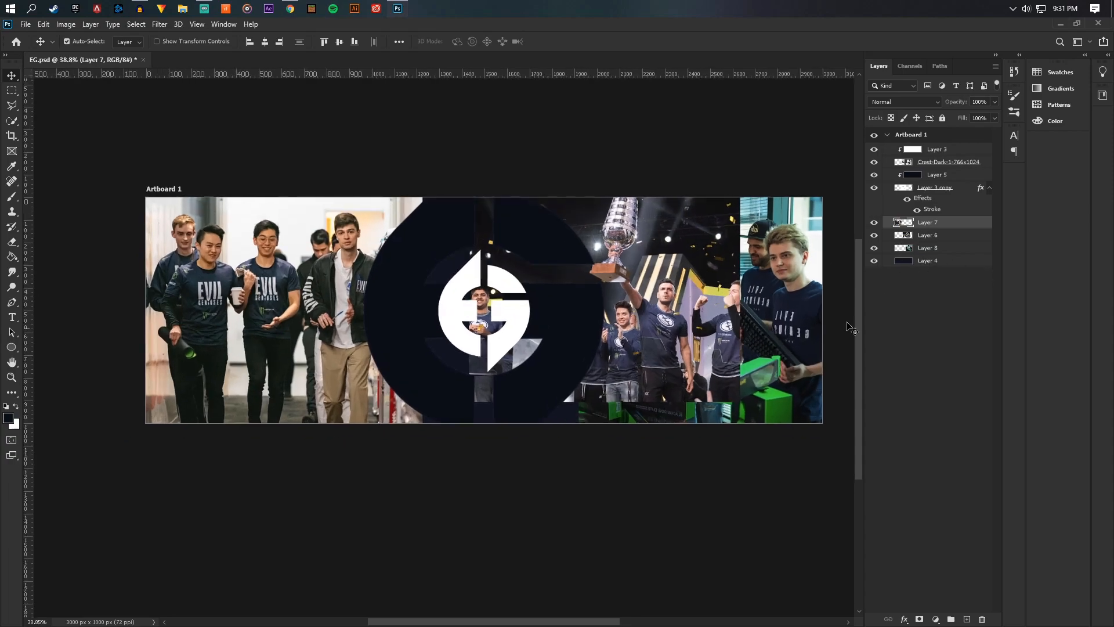
shift+click(939, 249)
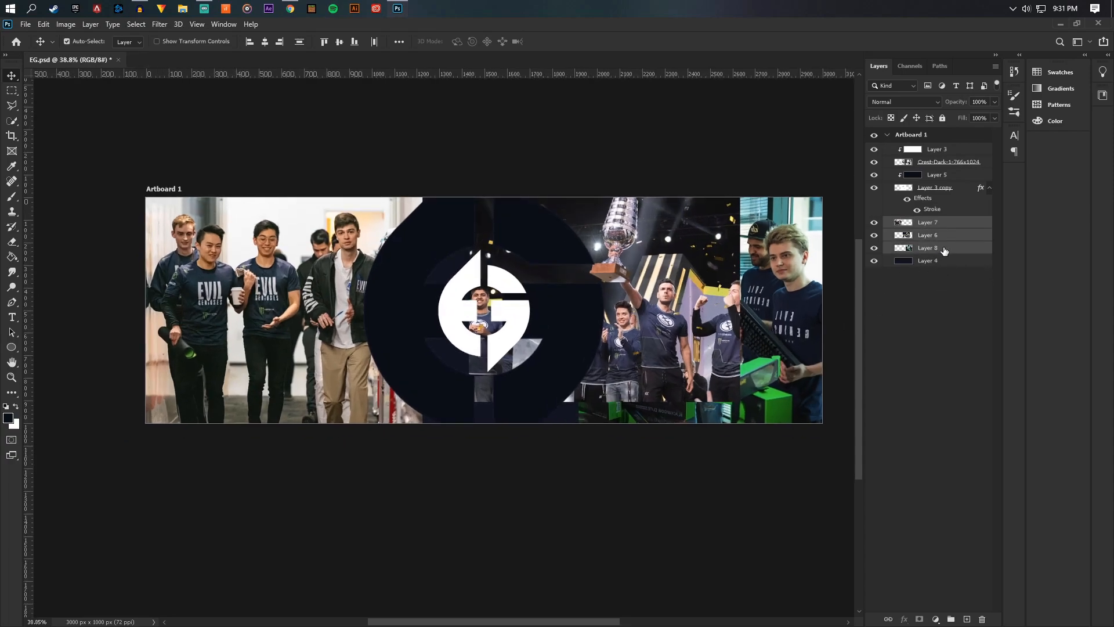
key(ctrl+g)
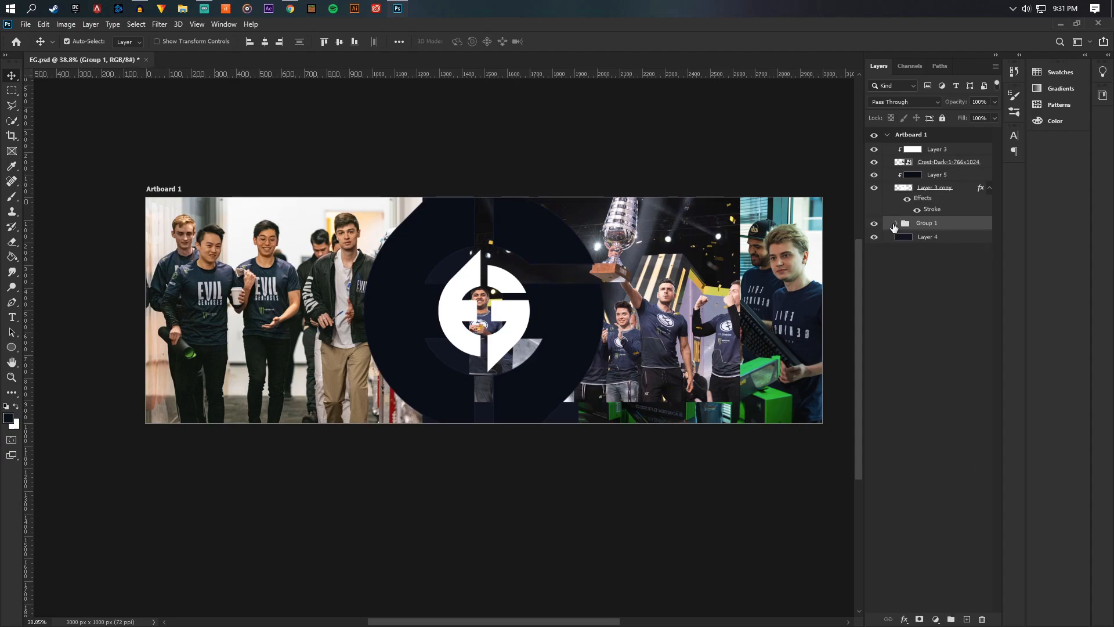
Expand the photo group and erase the trophy photo's right and lower edges with a soft Eraser to blend it into the product-box photo.
click(919, 241)
click(873, 236)
click(873, 236)
click(934, 251)
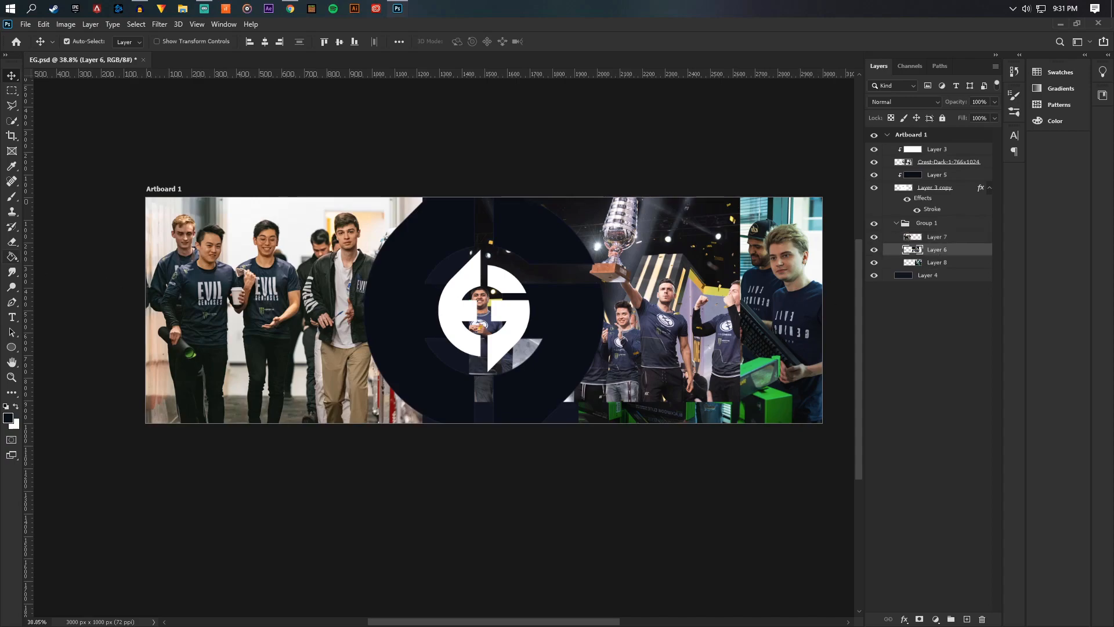
click(13, 243)
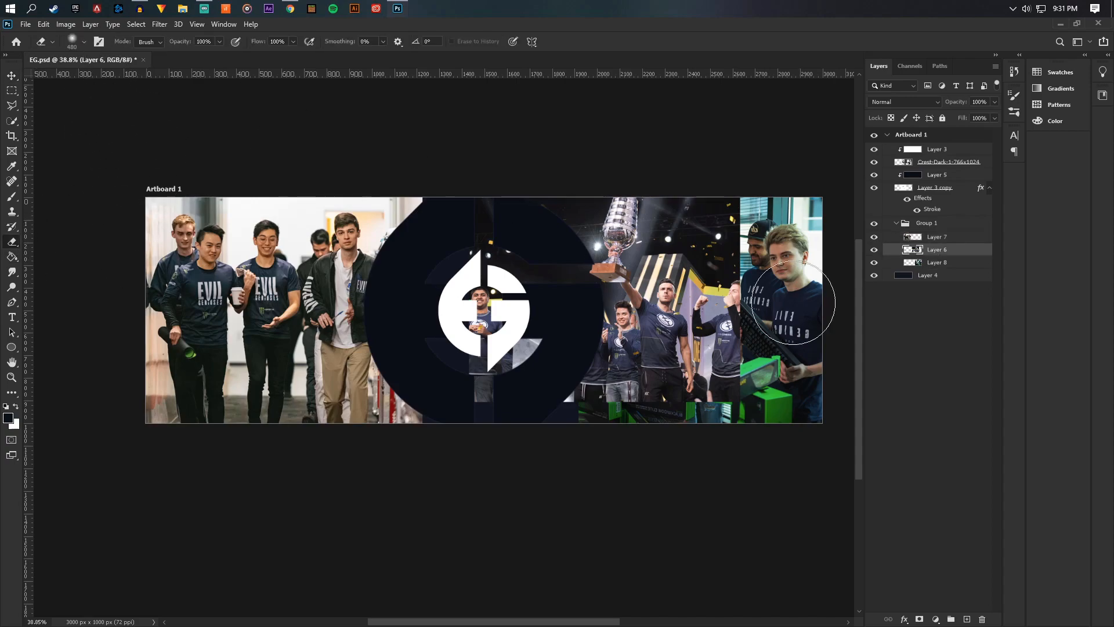
mouse_move(759, 309)
mouse_down()
mouse_move(758, 389)
mouse_move(766, 380)
mouse_move(684, 420)
mouse_move(729, 417)
mouse_move(661, 440)
mouse_move(597, 414)
mouse_up()
mouse_move(733, 273)
mouse_down()
mouse_move(733, 186)
mouse_move(748, 204)
mouse_up()
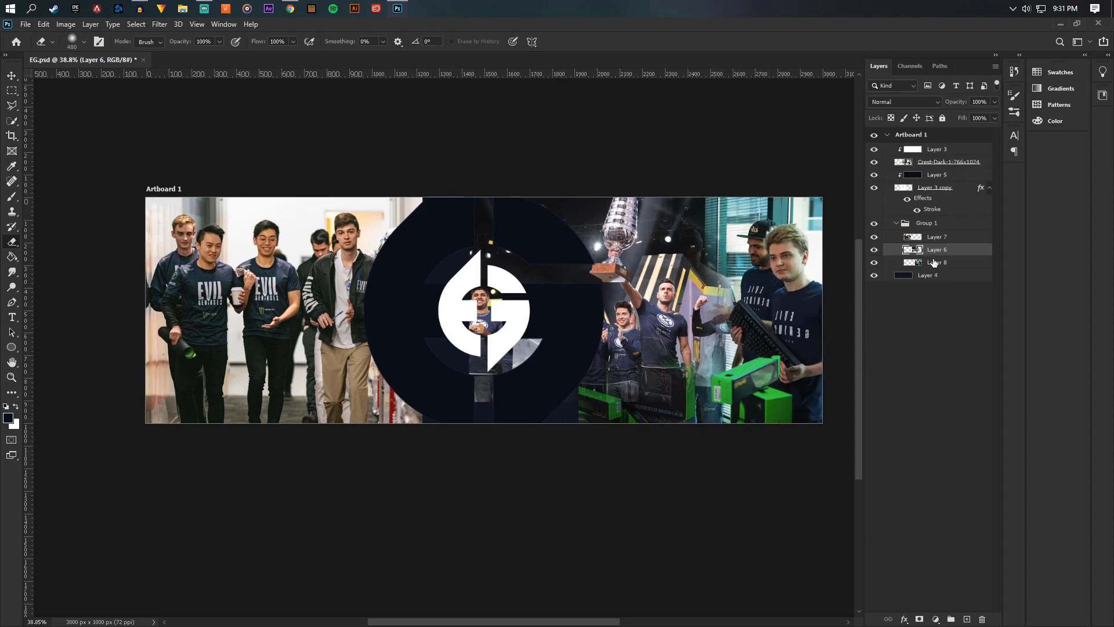
Toggle the photo layers' visibility to compare them, and erase the trophy photo's remains behind the crest on Layer 6.
click(874, 263)
click(874, 263)
drag(874, 238, 874, 250)
click(875, 238)
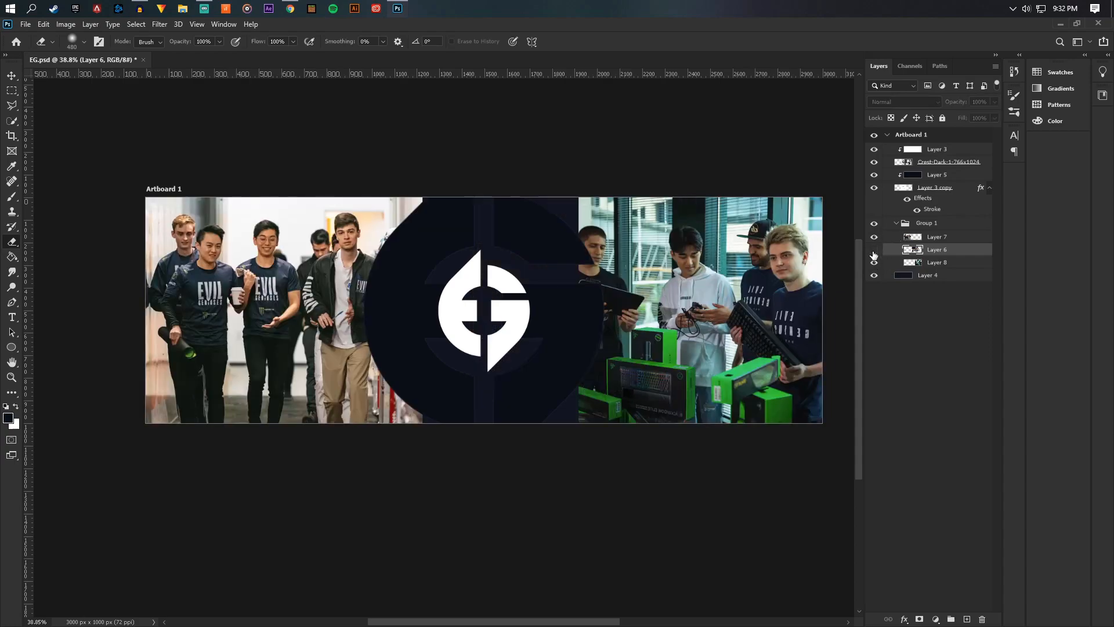
click(874, 250)
mouse_move(559, 329)
mouse_down()
mouse_move(492, 323)
mouse_move(465, 295)
mouse_move(465, 377)
mouse_move(527, 353)
mouse_up()
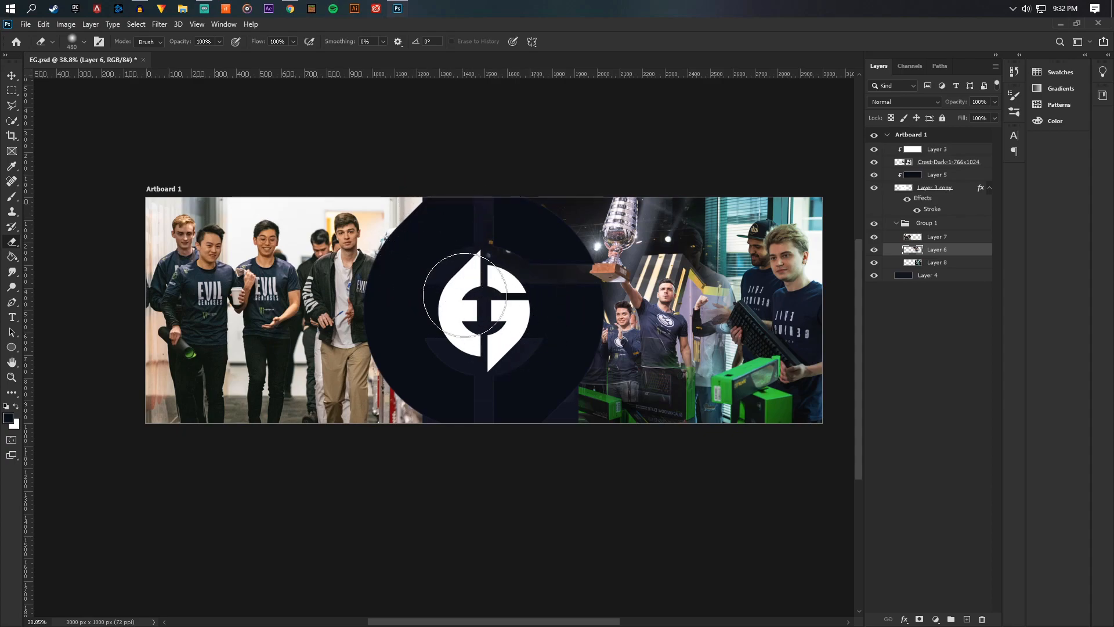
Fade the hallway photo's right and lower edges on Layer 7 with a 1102 px soft Eraser, undoing the strokes over its left edge.
key(alt+bracketright)
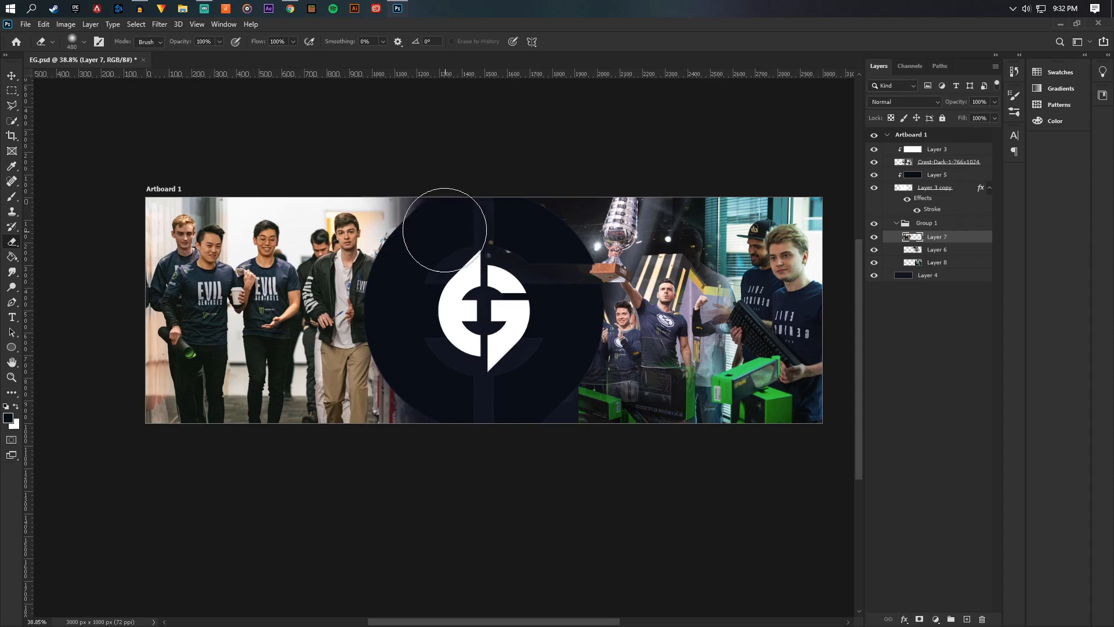
click(86, 43)
drag(133, 76, 136, 77)
mouse_move(400, 427)
mouse_down()
mouse_move(249, 473)
mouse_move(91, 306)
mouse_up()
click(181, 179)
click(88, 420)
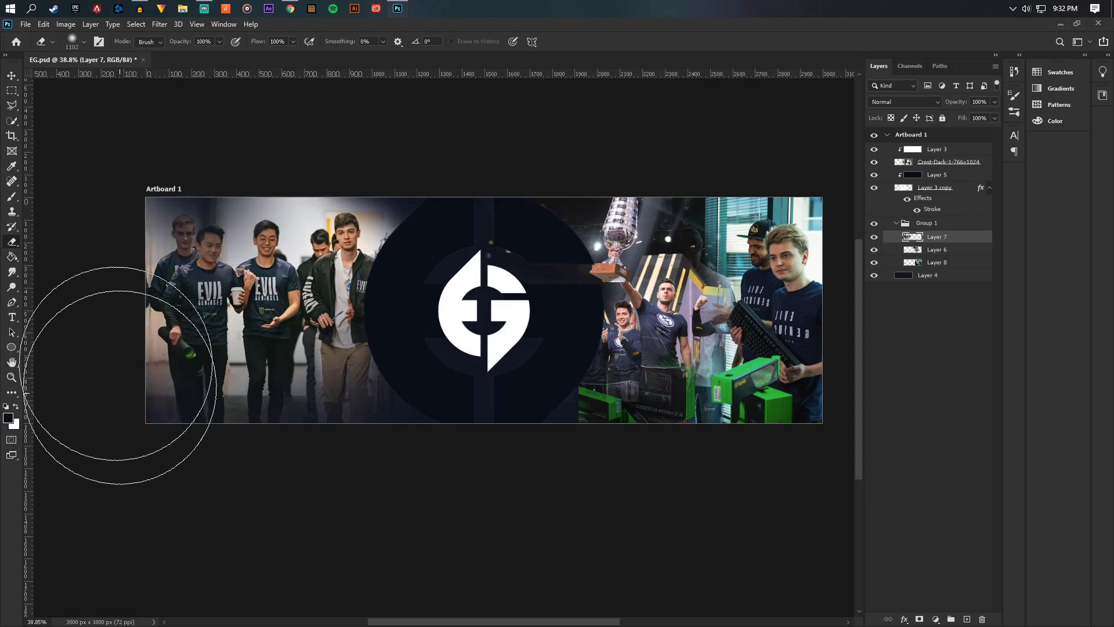
key(ctrl+z)
key(ctrl+z)
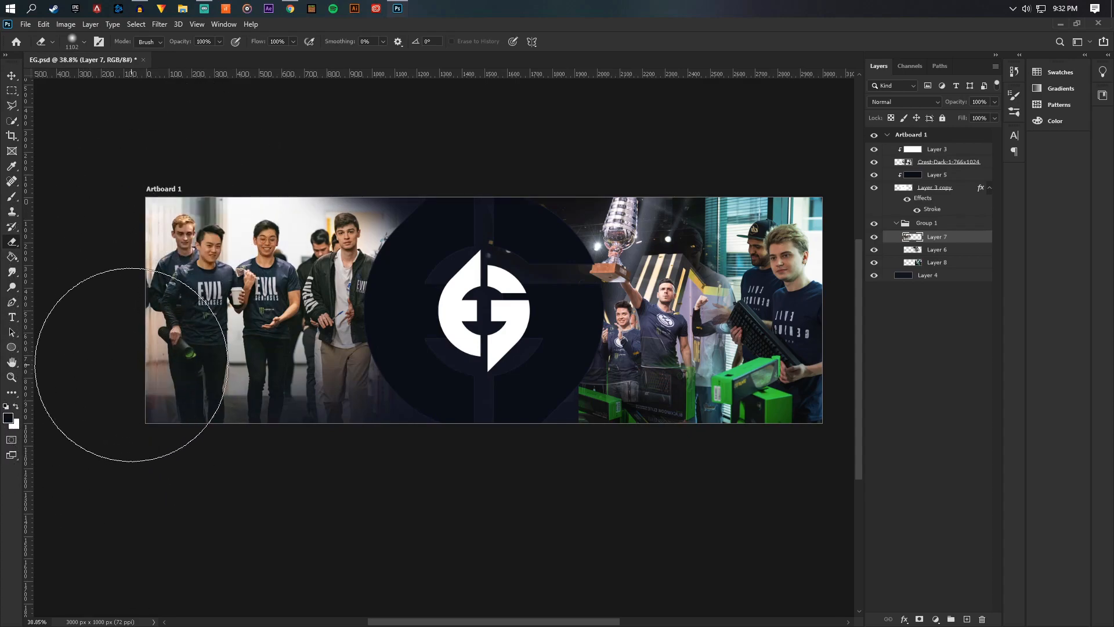
Erase the lower and outer right edges of the product-box photo on Layer 8 with the large soft Eraser.
click(934, 262)
click(687, 445)
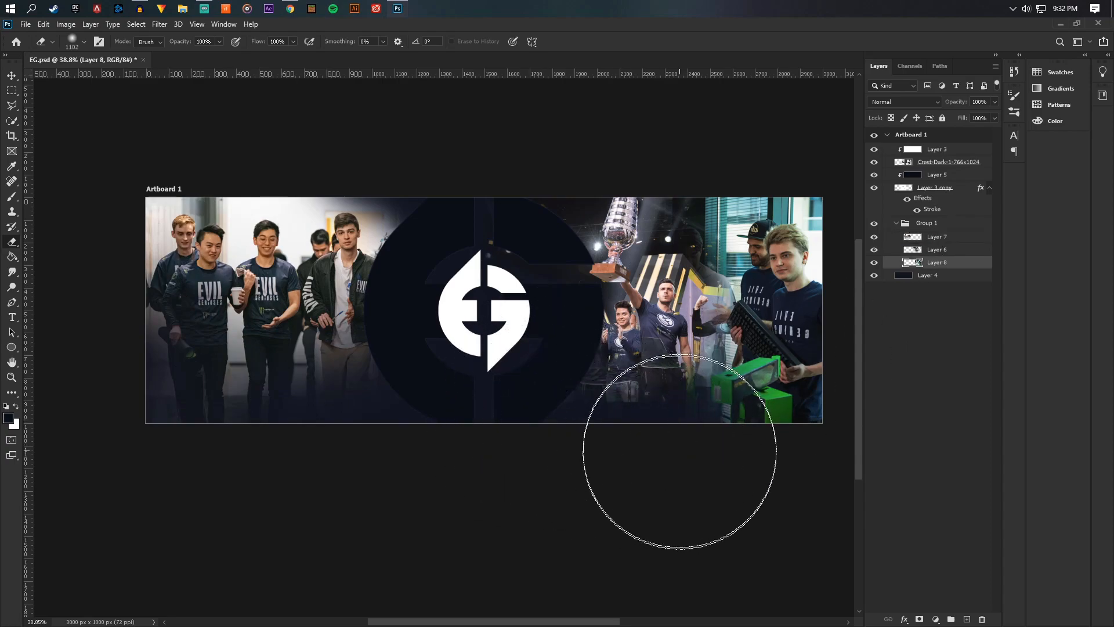
click(843, 438)
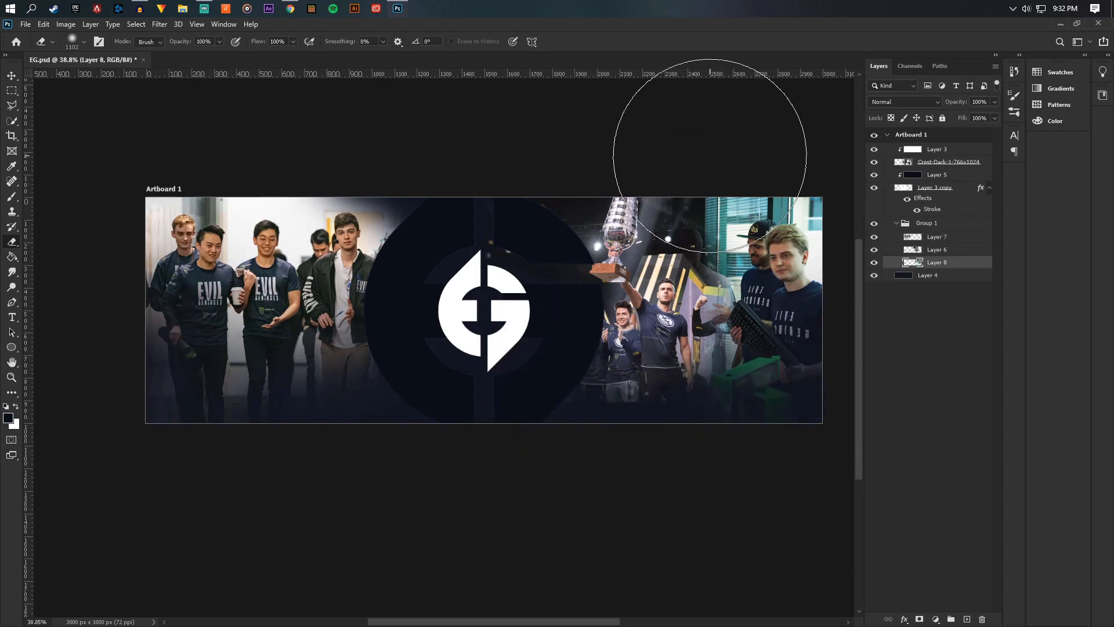
scroll(827, 194, down, 5)
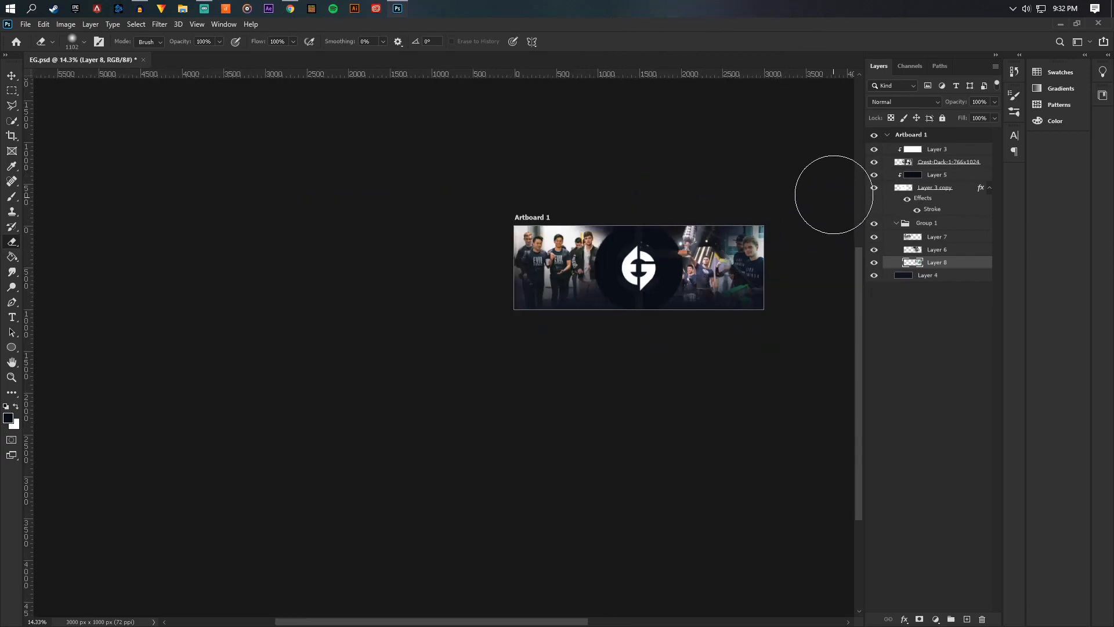
scroll(670, 270, up, 3)
scroll(290, 458, up, 2)
key(v)
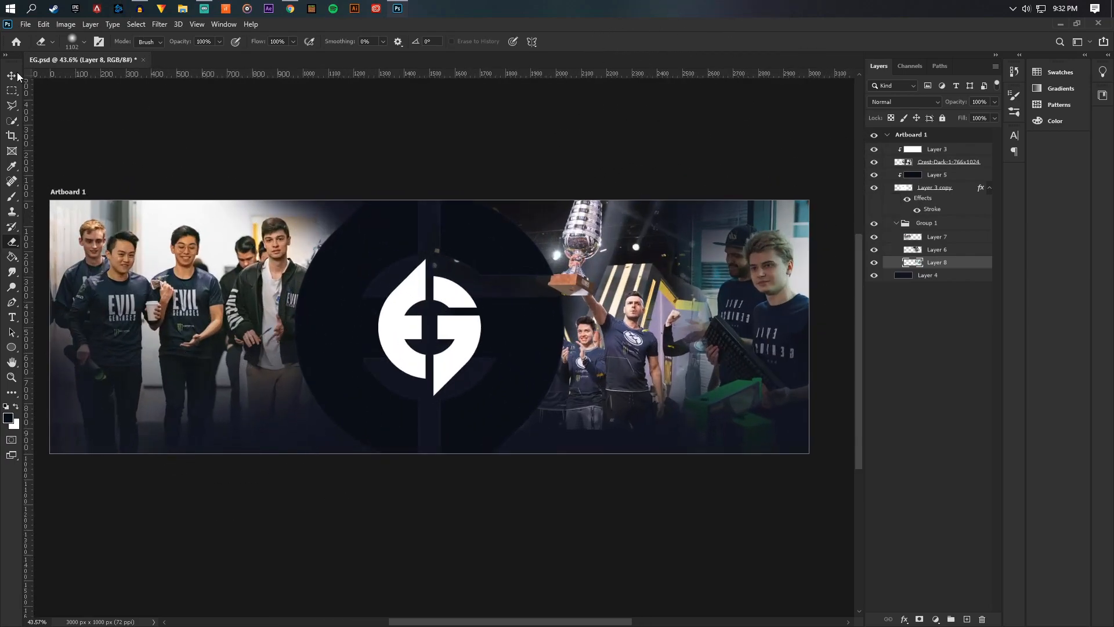
scroll(322, 271, down, 1)
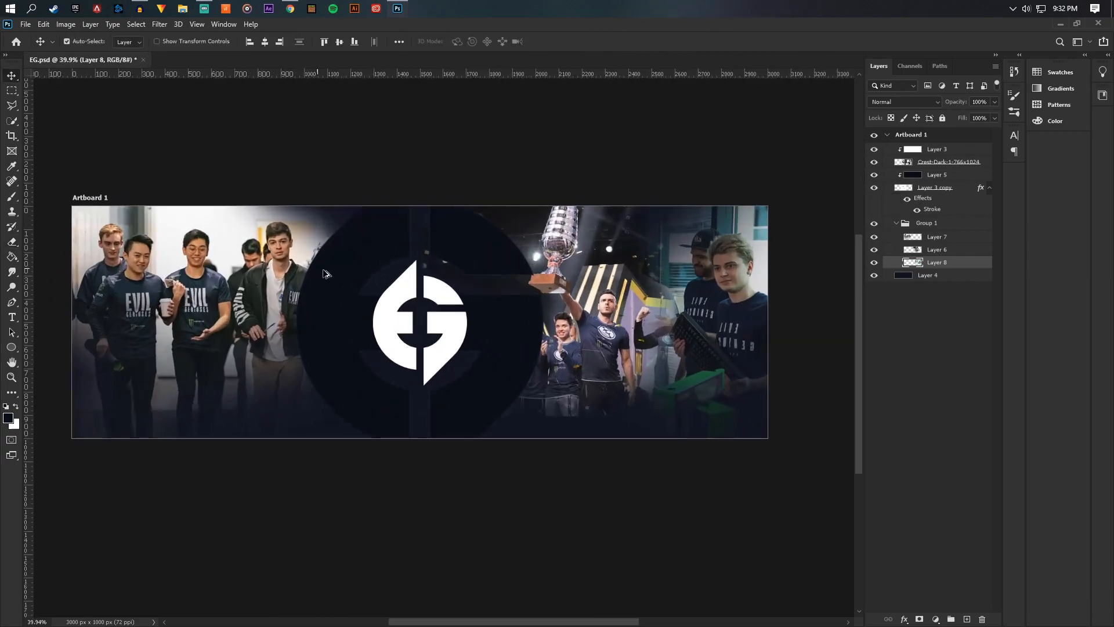
Collapse the photo group and add a new layer above it as a clipping mask.
click(897, 223)
click(923, 225)
click(967, 619)
alt+click(951, 225)
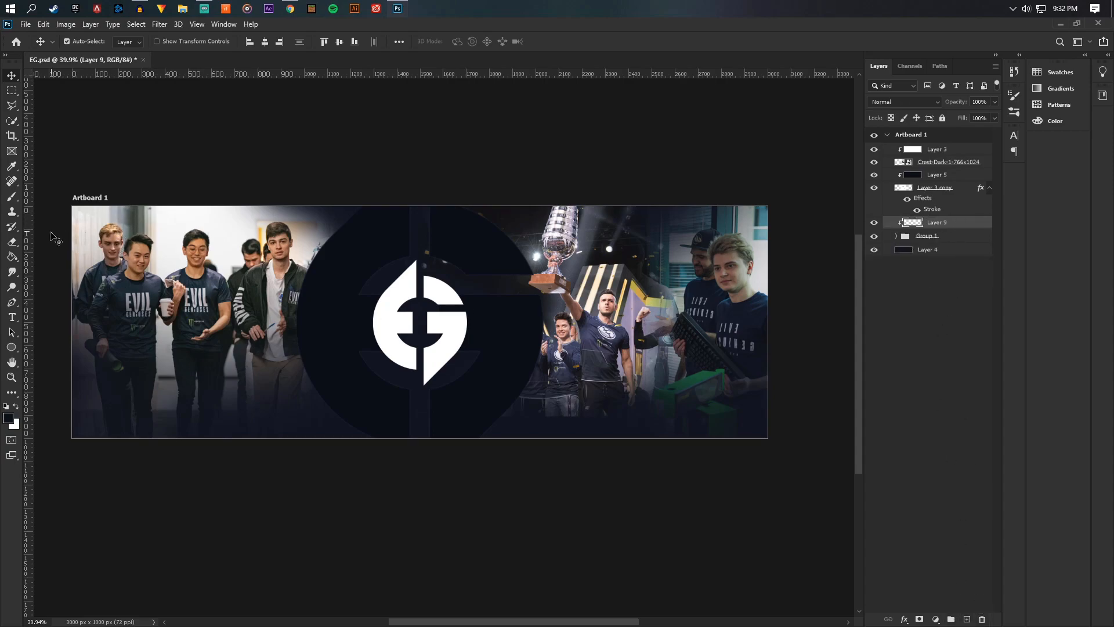
Fill the clipped Layer 9 with the dark navy foreground colour and set its blending mode to Color.
click(13, 258)
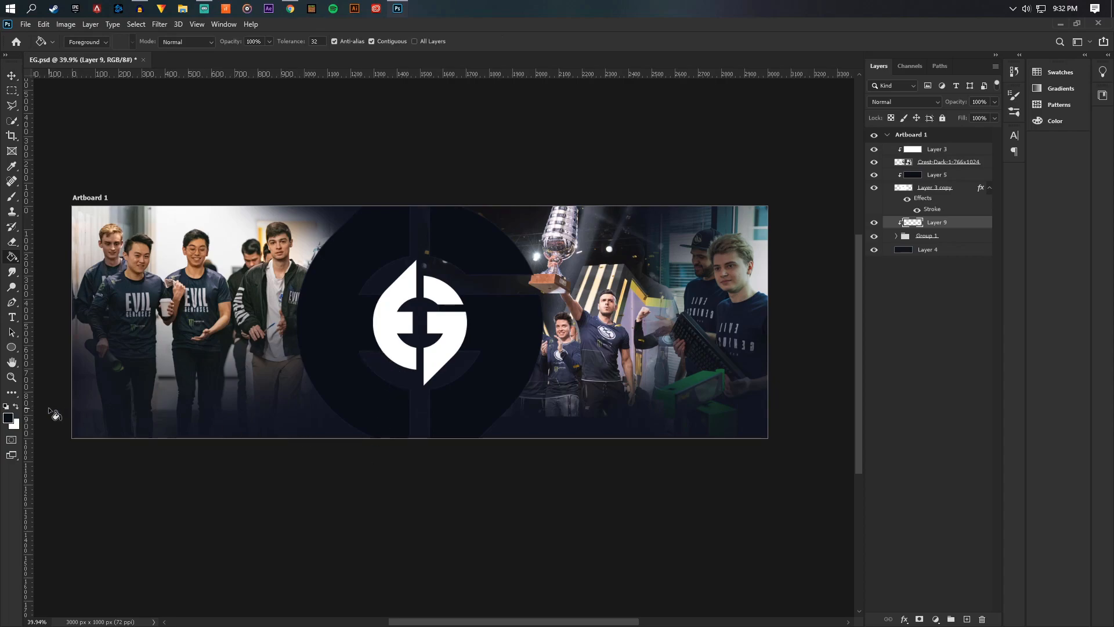
click(874, 237)
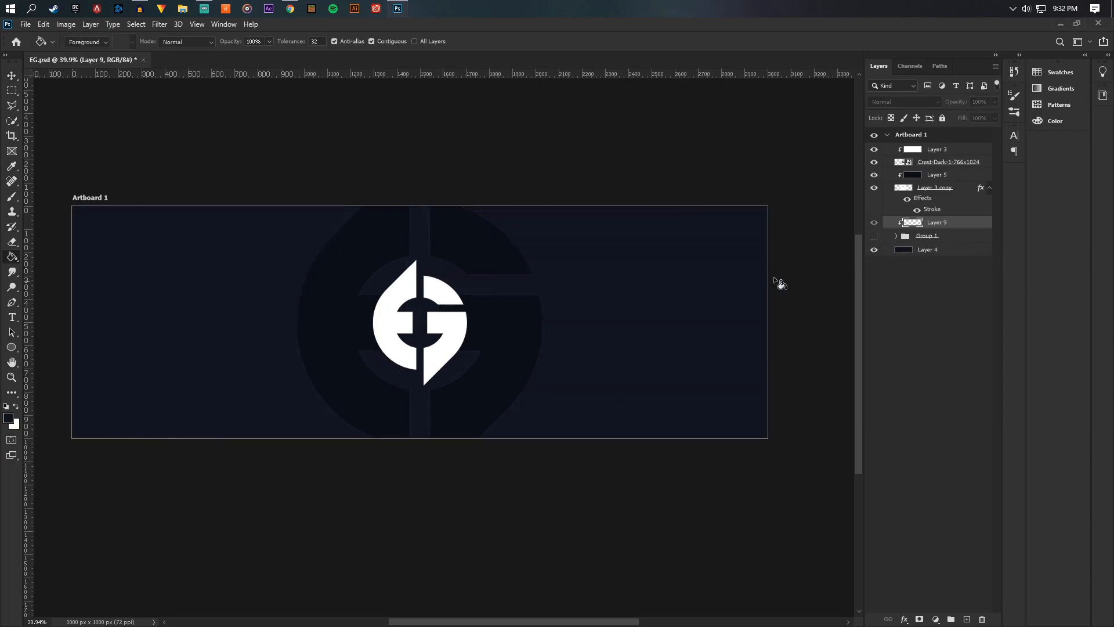
click(874, 237)
click(569, 293)
click(898, 105)
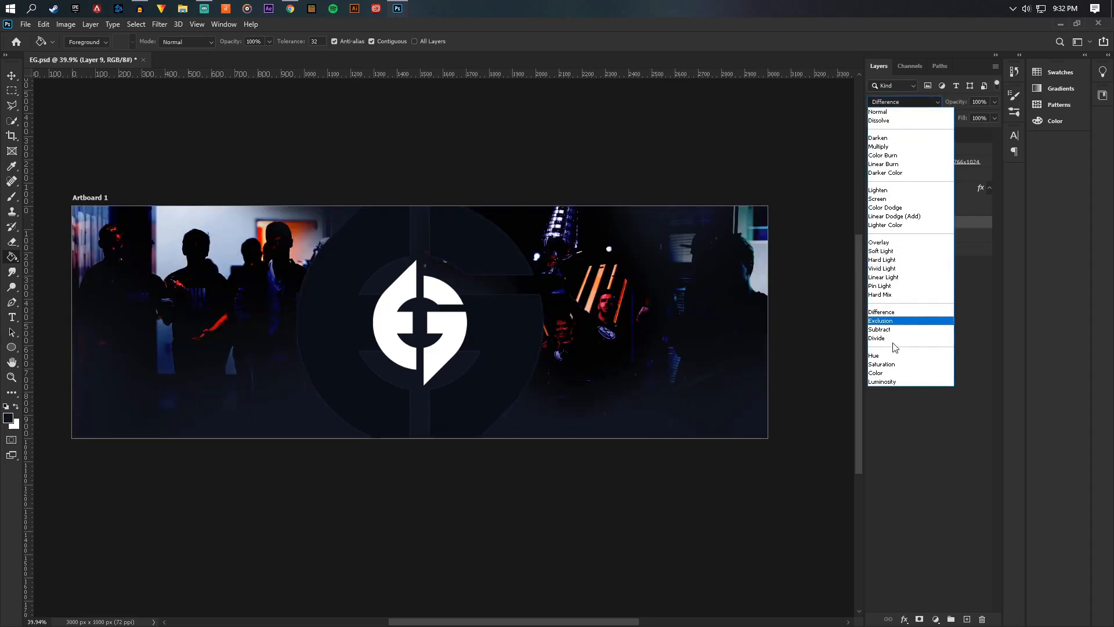
click(891, 373)
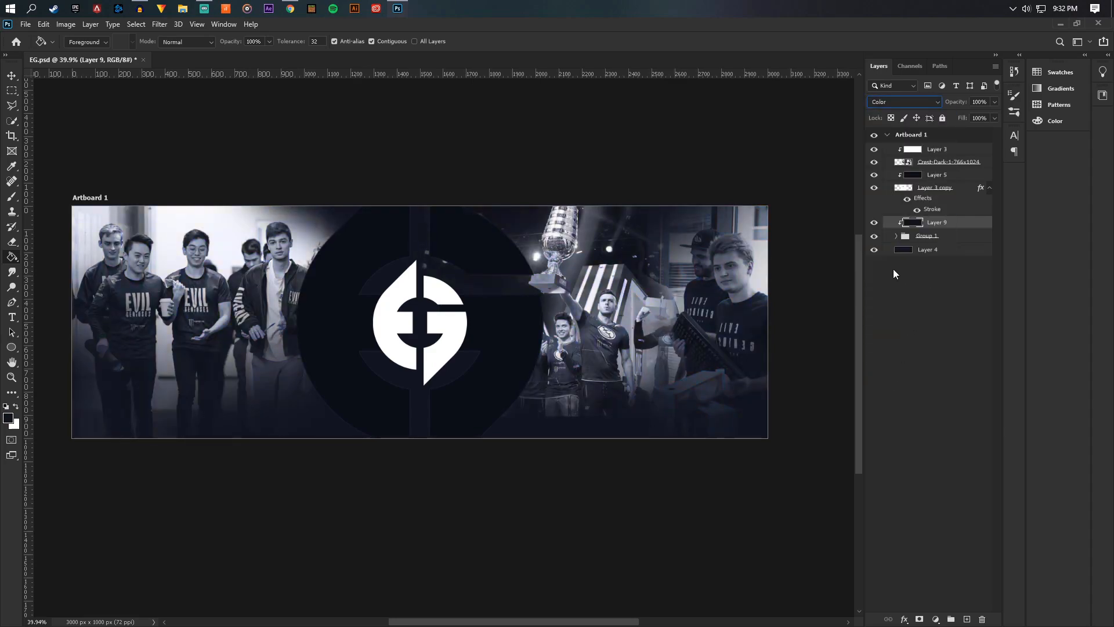
Switch to Chrome to review the Evil Geniuses website, Twitter profile header and YouTube banner as references, and return to Photoshop.
click(291, 8)
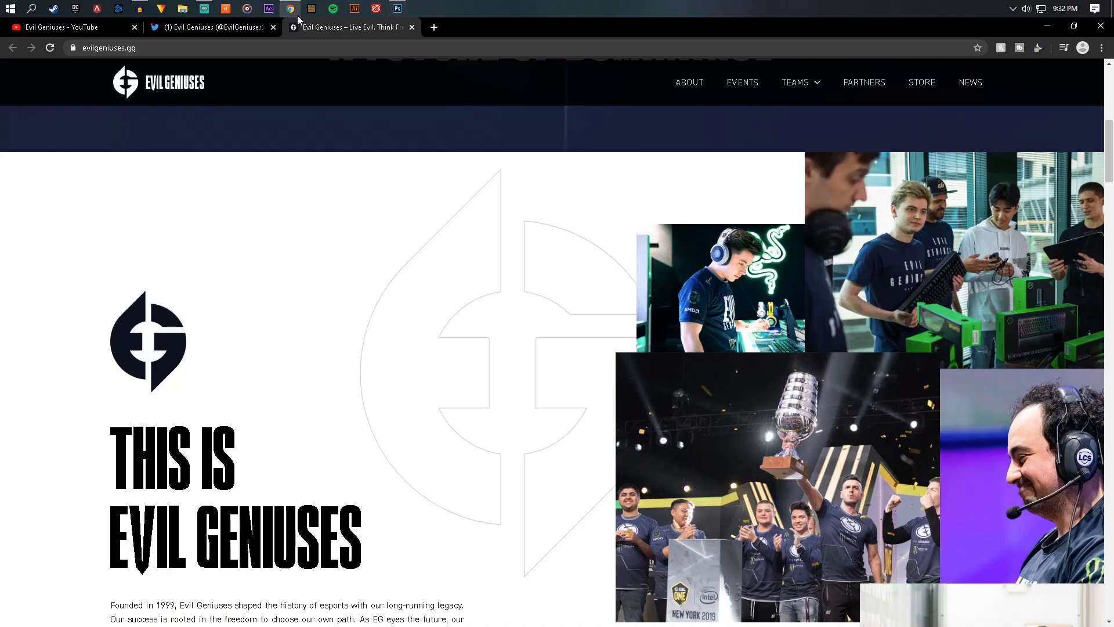
click(224, 29)
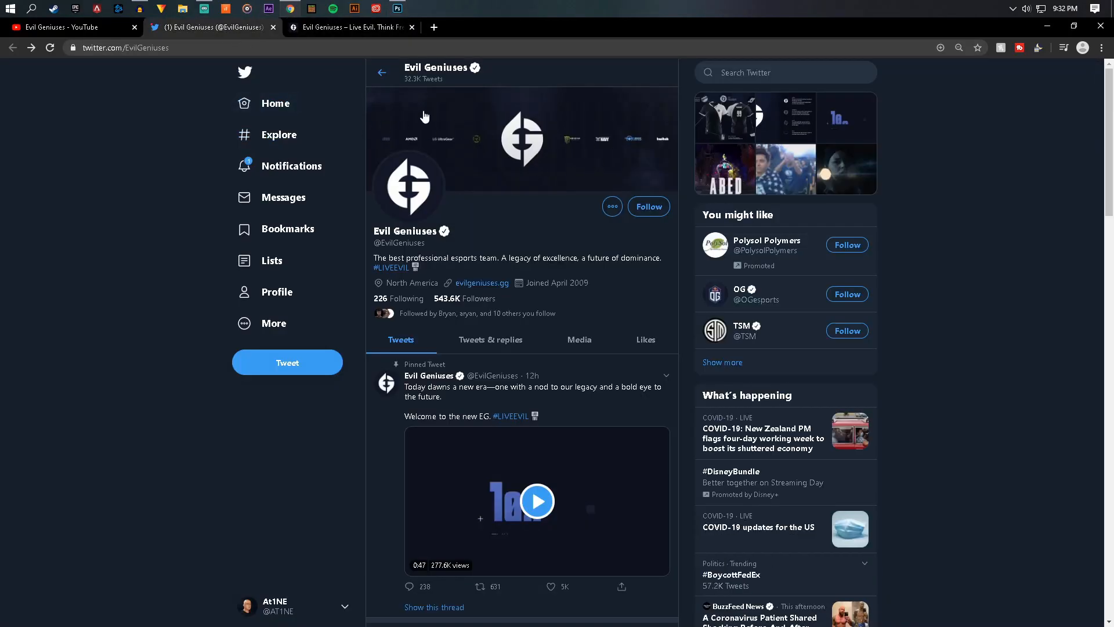
click(79, 26)
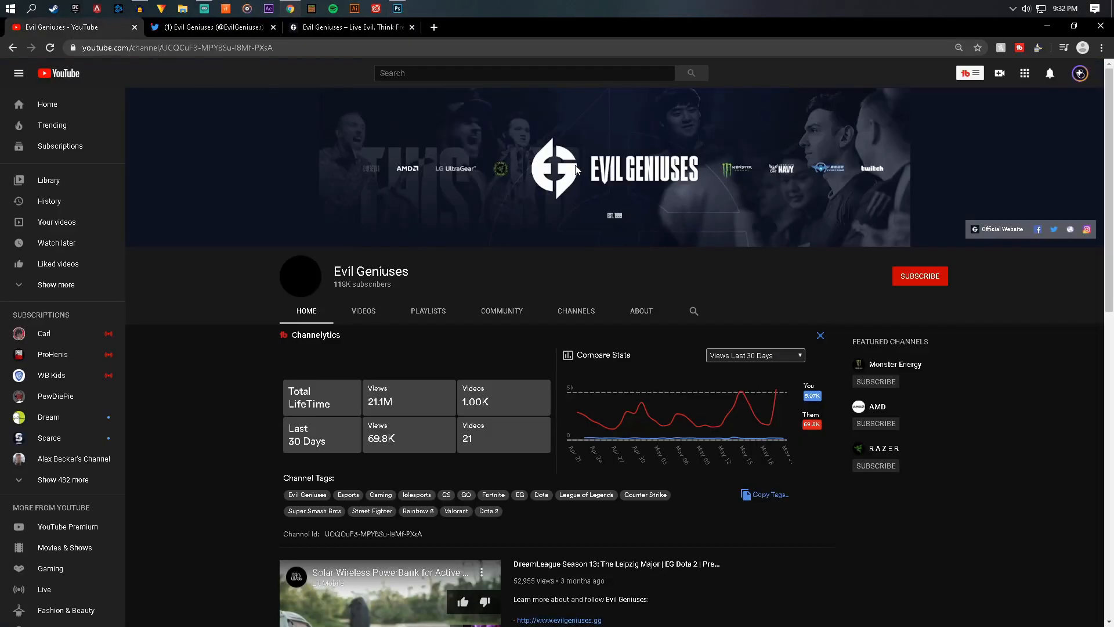
click(397, 9)
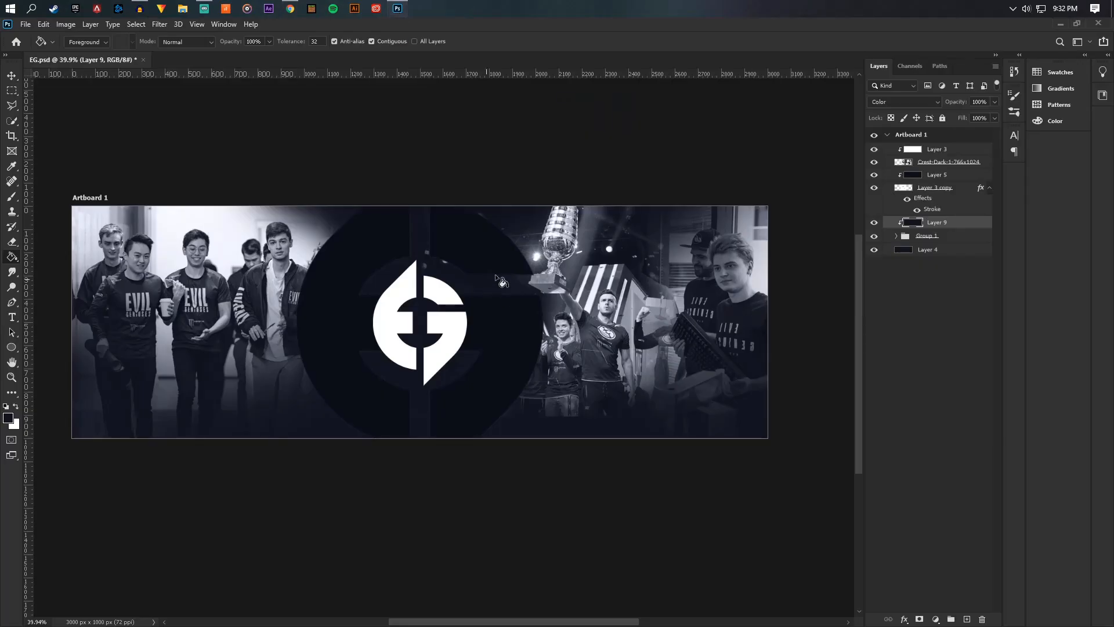
Merge the photo group into a single layer and set its blending mode to Soft Light.
click(940, 236)
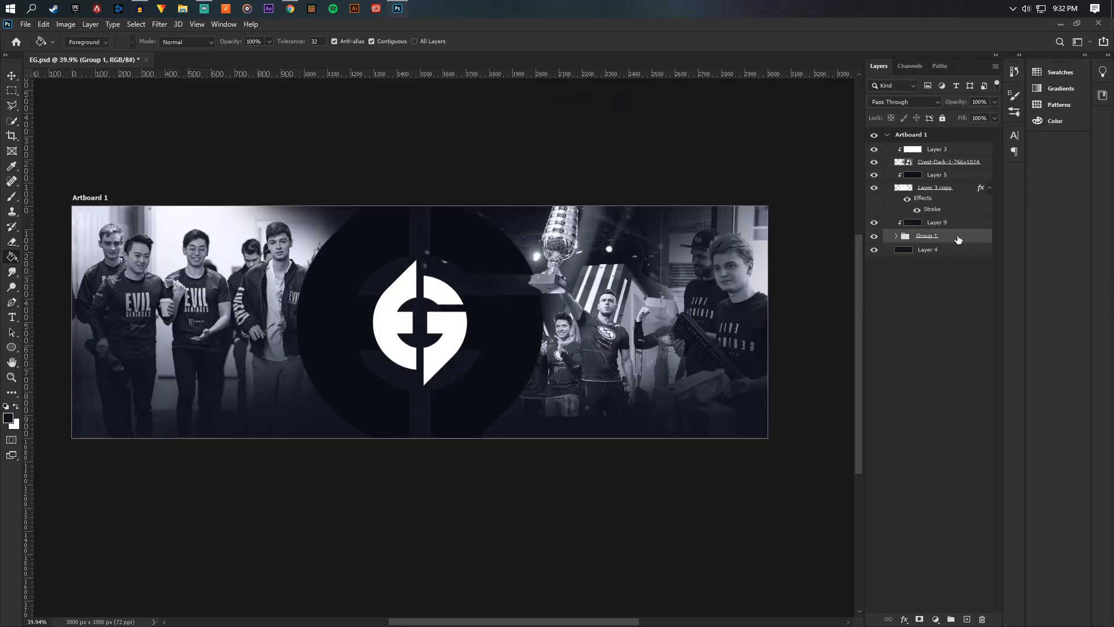
right_click(954, 239)
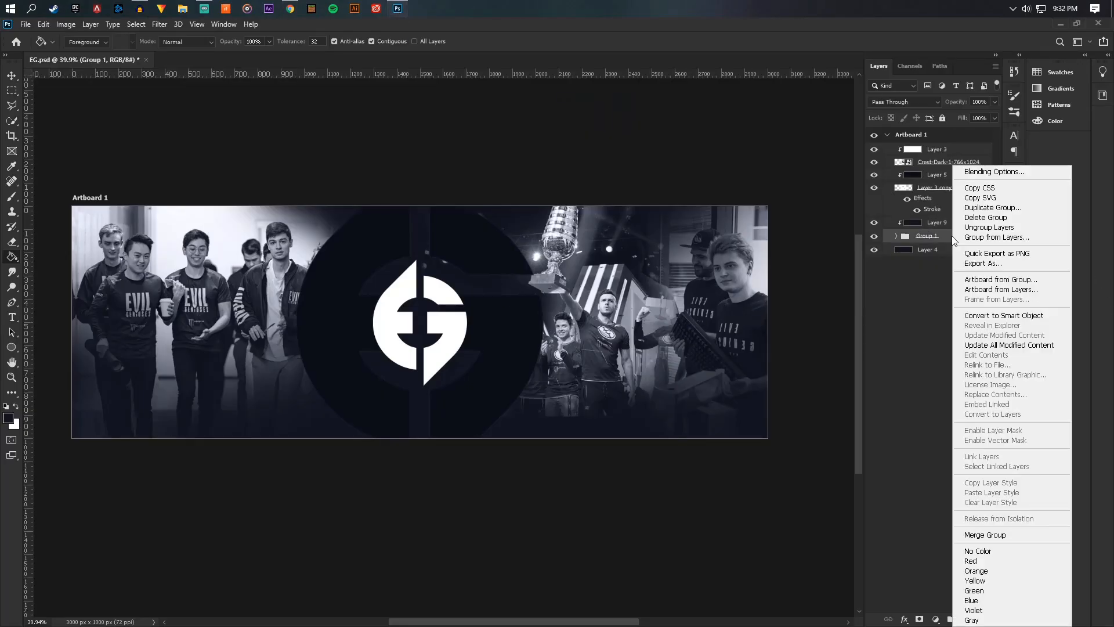
click(989, 533)
click(903, 102)
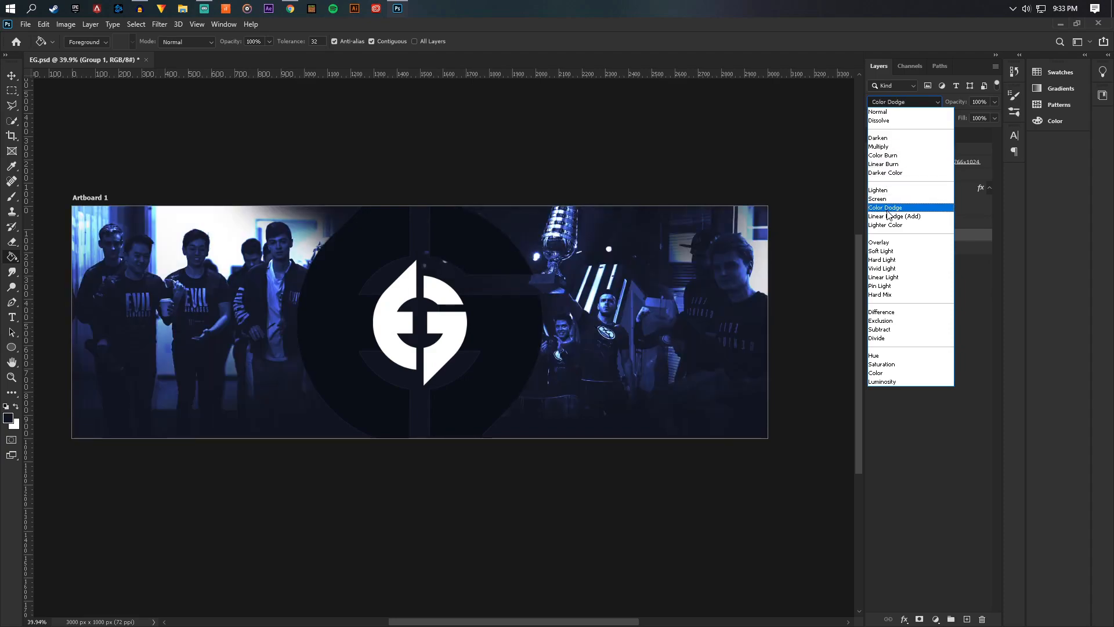
click(890, 252)
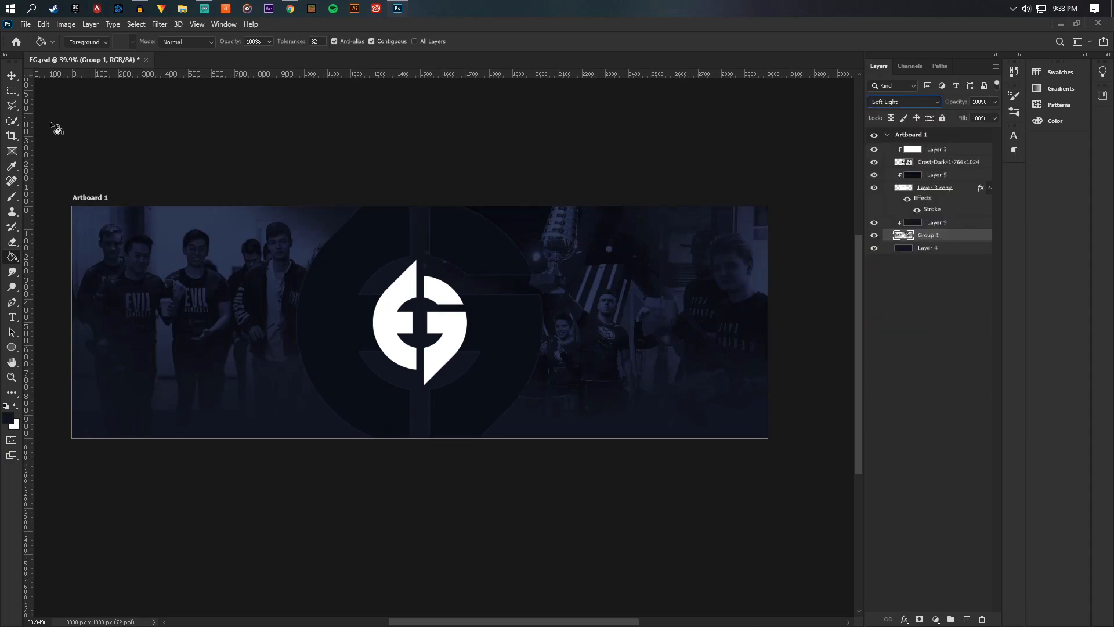
Switch to the Move tool and save the header document.
click(11, 76)
scroll(550, 300, down, 2)
scroll(445, 318, up, 3)
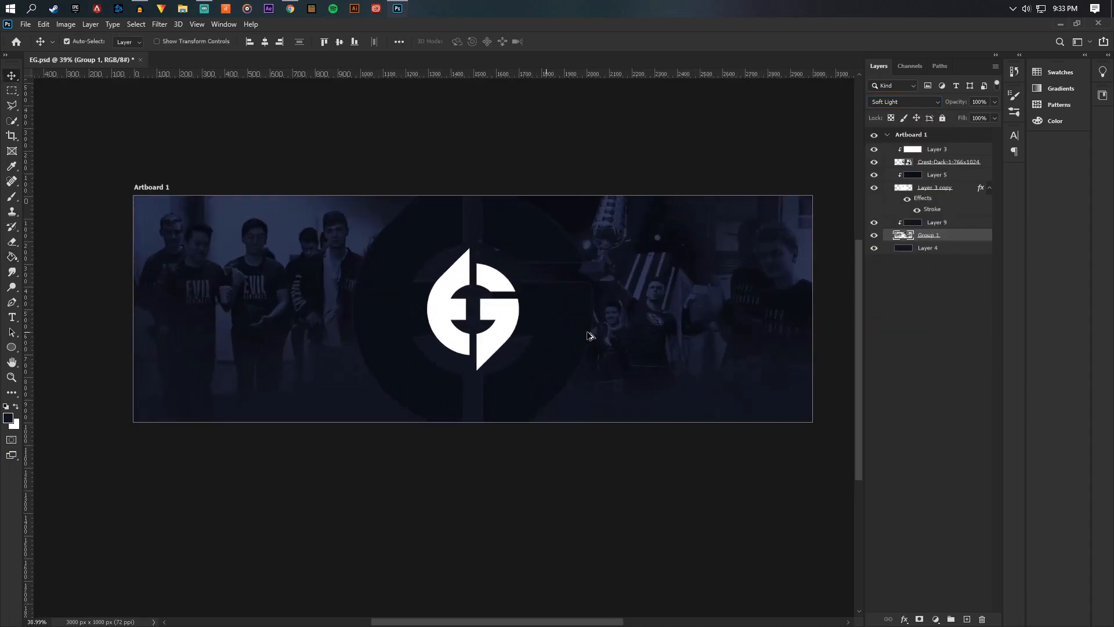
click(25, 24)
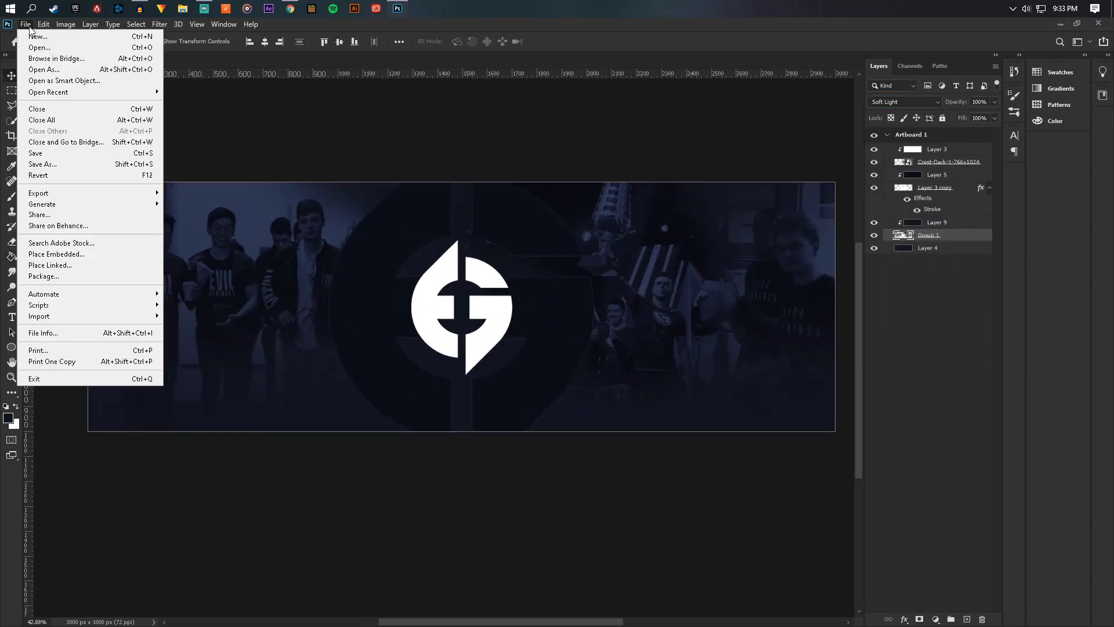
click(52, 152)
Compare the header with the YouTube banner and Evil Geniuses website in Chrome, and return to Photoshop.
click(290, 8)
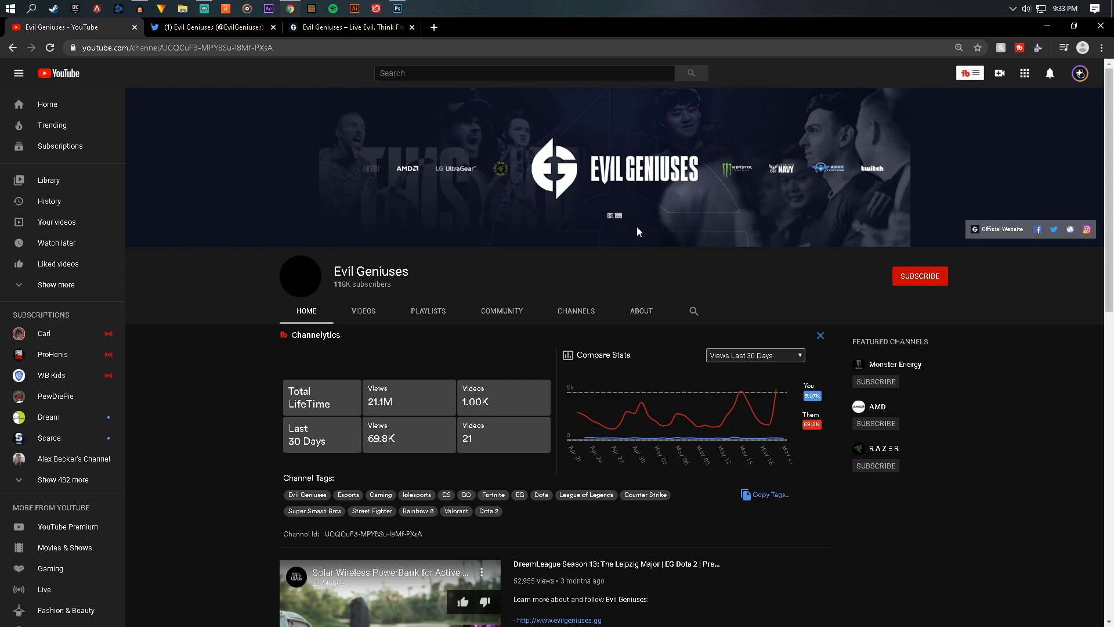
click(327, 34)
click(398, 9)
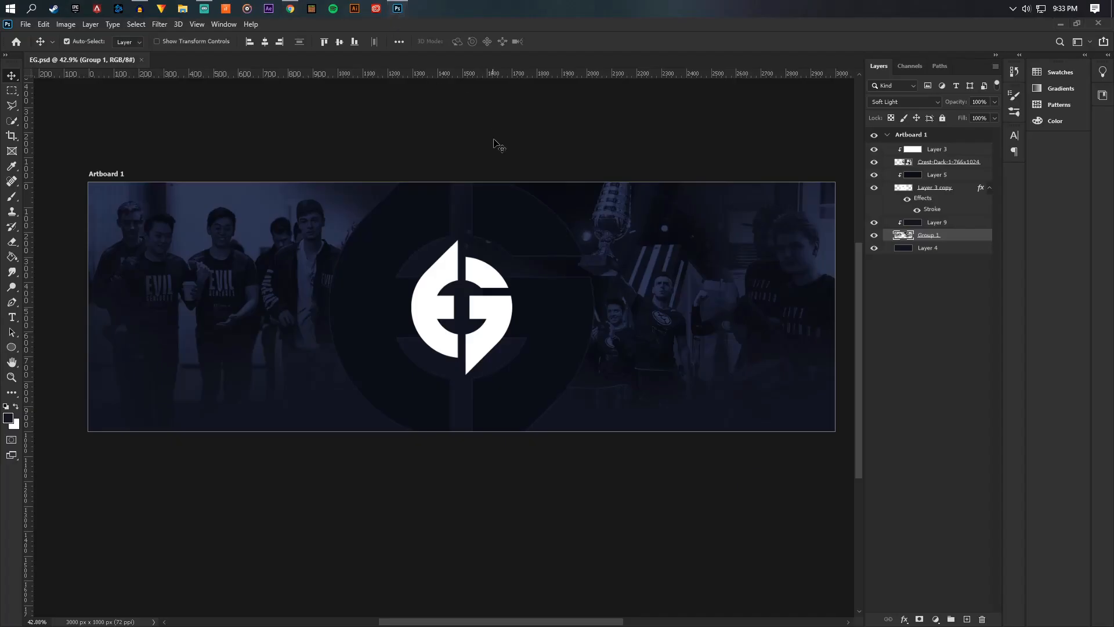
Toggle the dark crest backdrop layer off and on to compare the header with and without it.
scroll(467, 327, down, 4)
scroll(466, 326, up, 4)
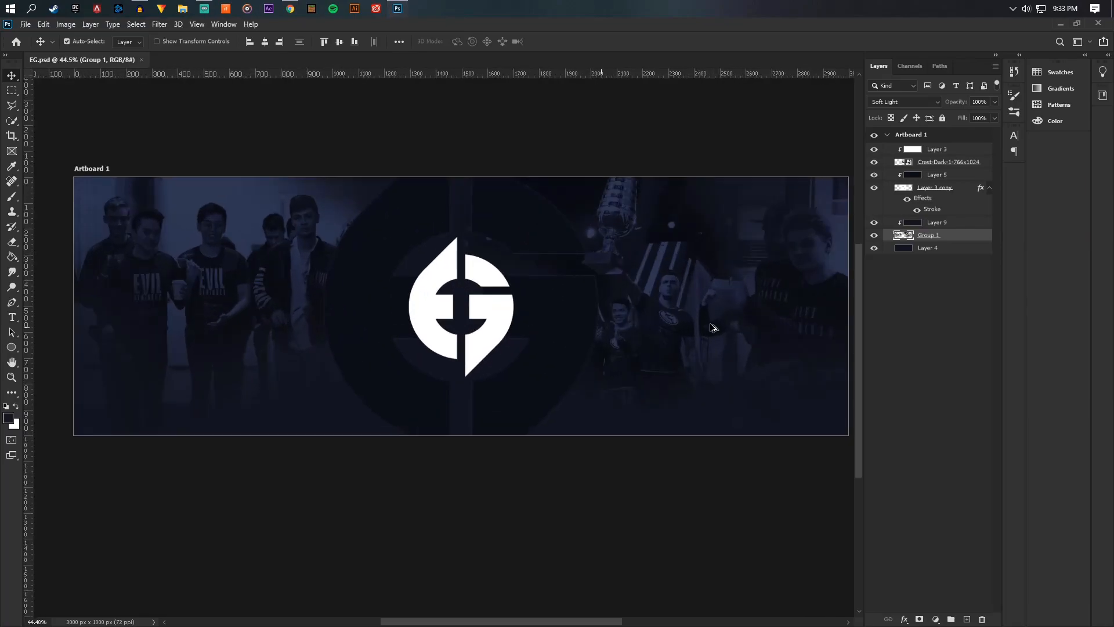
click(874, 187)
click(874, 188)
scroll(562, 246, up, 2)
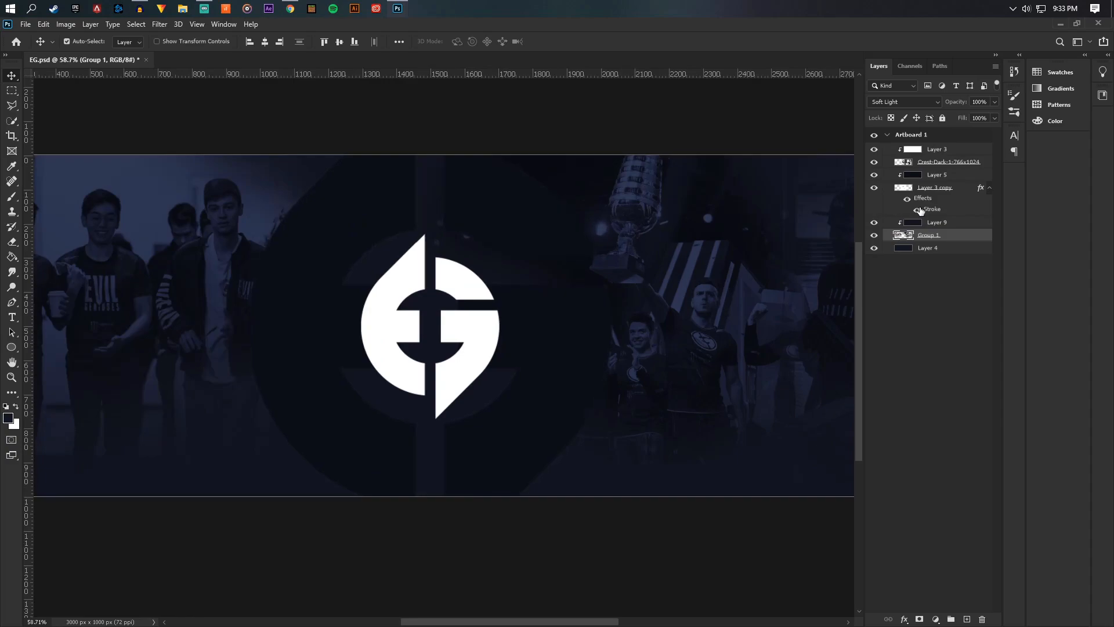
scroll(617, 308, down, 3)
scroll(759, 332, up, 2)
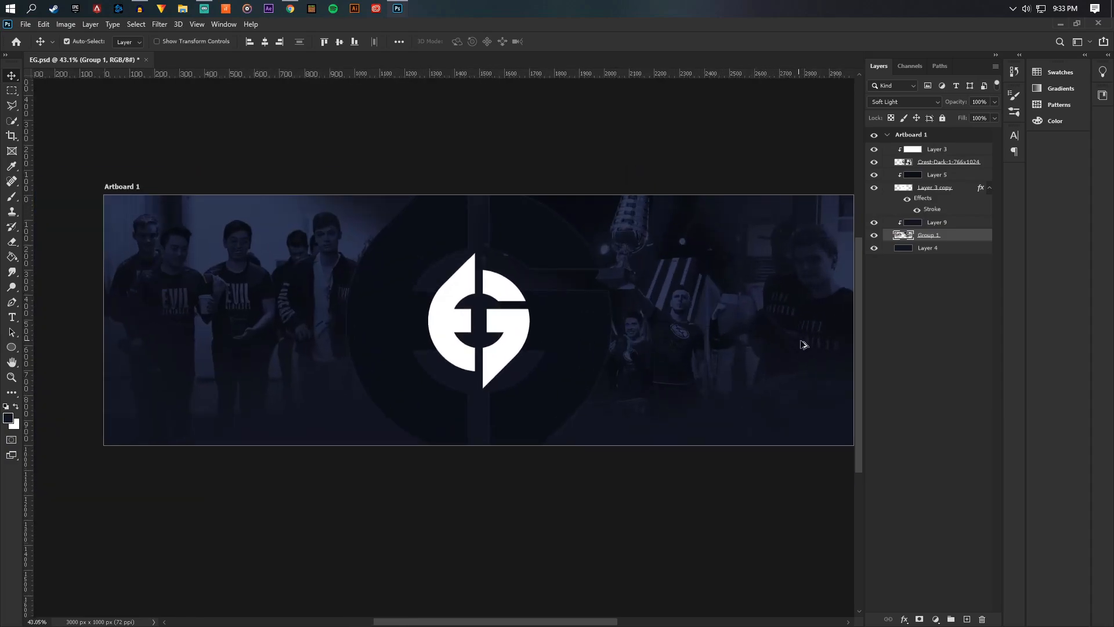
Switch to Chrome, browse the Evil Geniuses website down to its footer, and open the team's Twitter header photo to examine its sponsor logos.
click(298, 8)
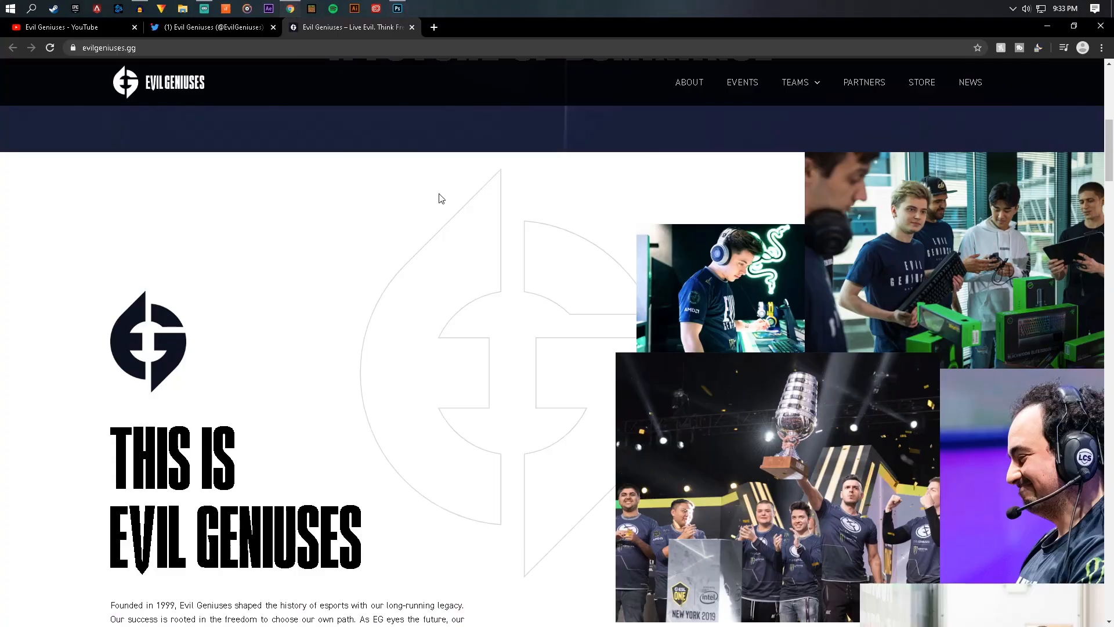
scroll(434, 184, down, 20)
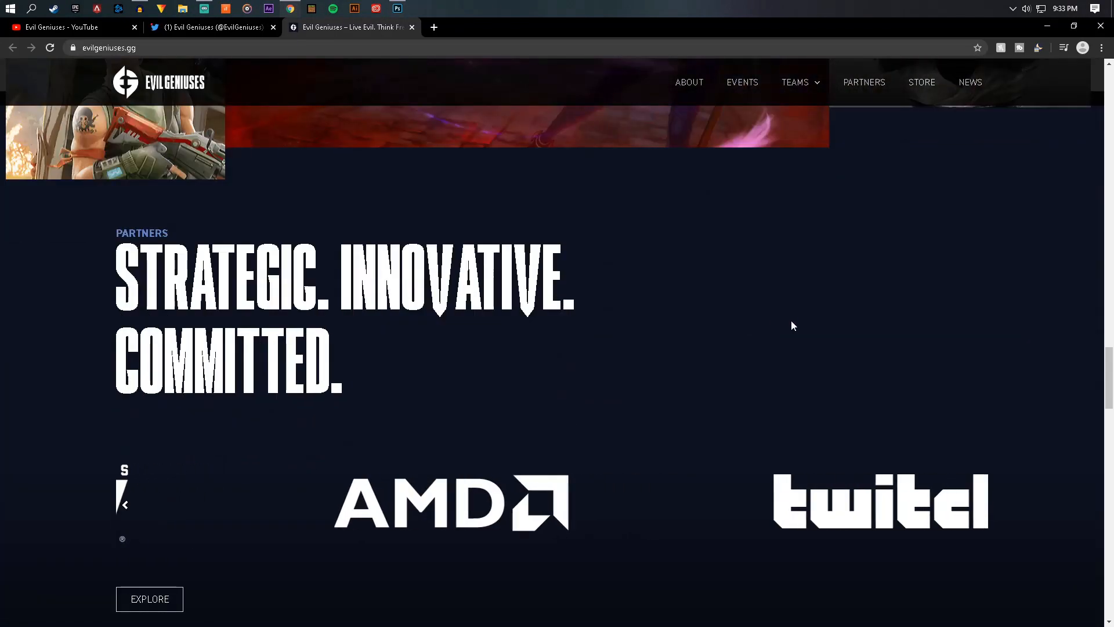
scroll(812, 333, down, 7)
scroll(841, 343, up, 5)
scroll(843, 344, down, 7)
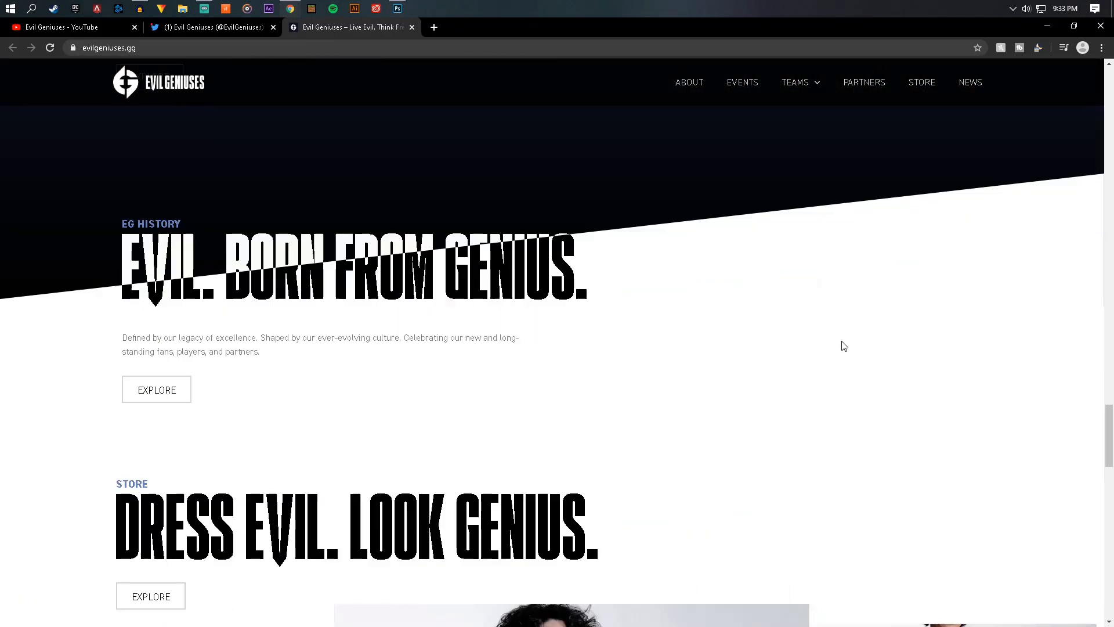
scroll(843, 345, down, 10)
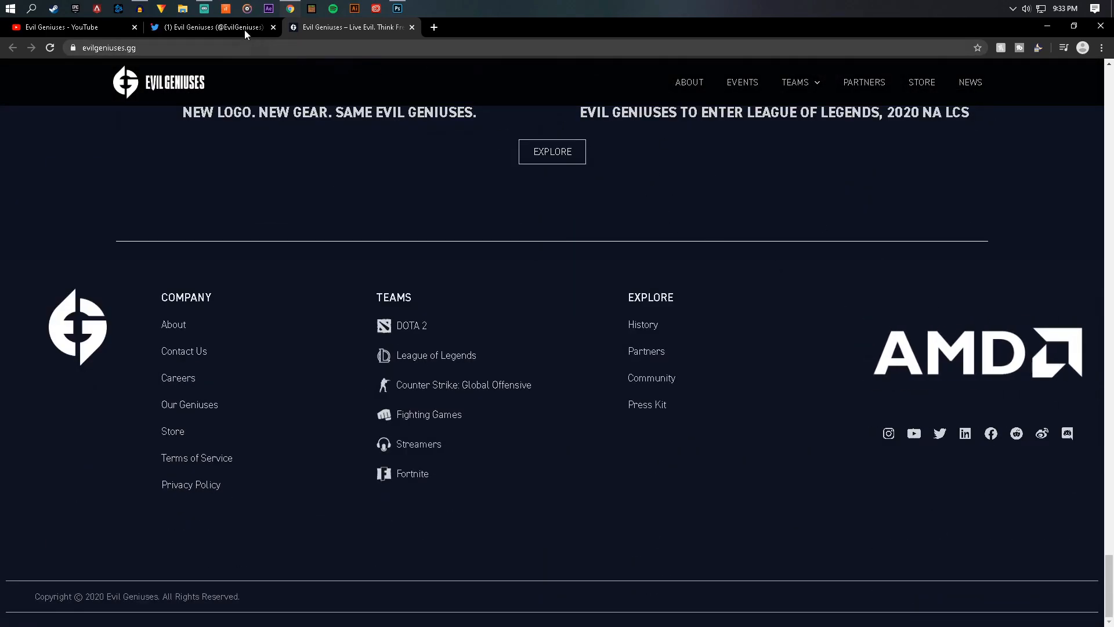
click(224, 27)
click(472, 135)
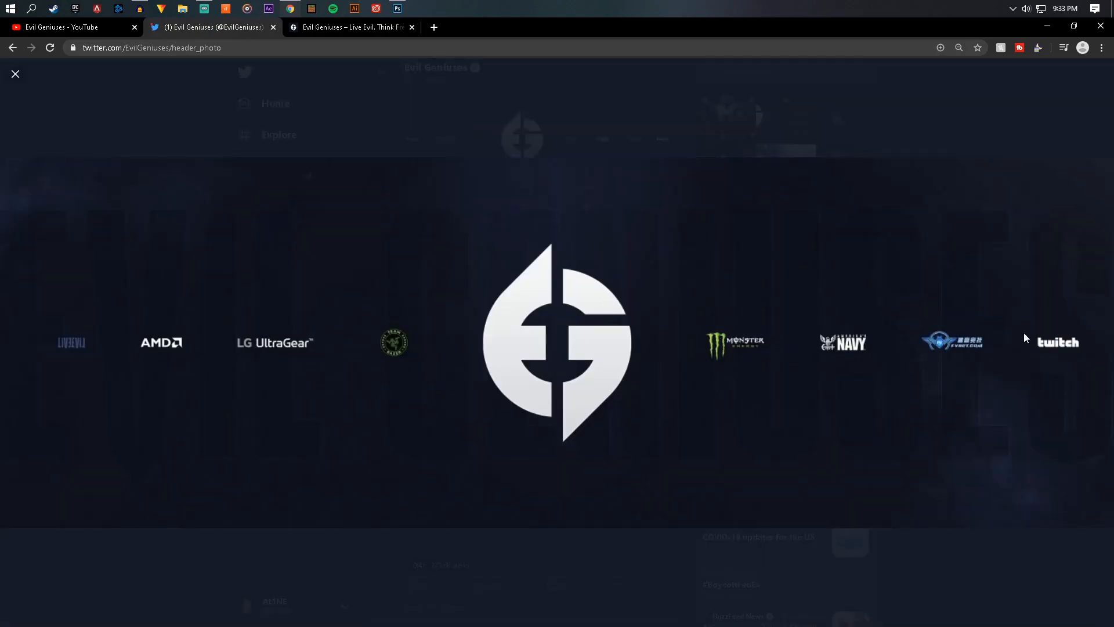
Return to the Evil Geniuses website, find its partners section, and open the Team Razer logo image in a new tab.
click(365, 31)
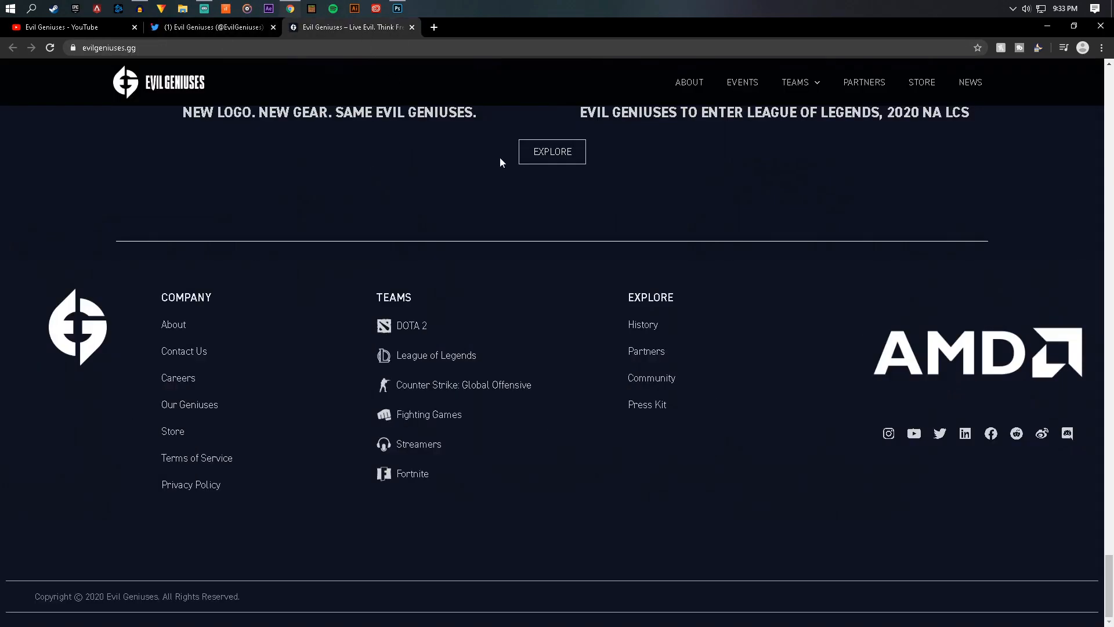
right_click(958, 351)
click(922, 345)
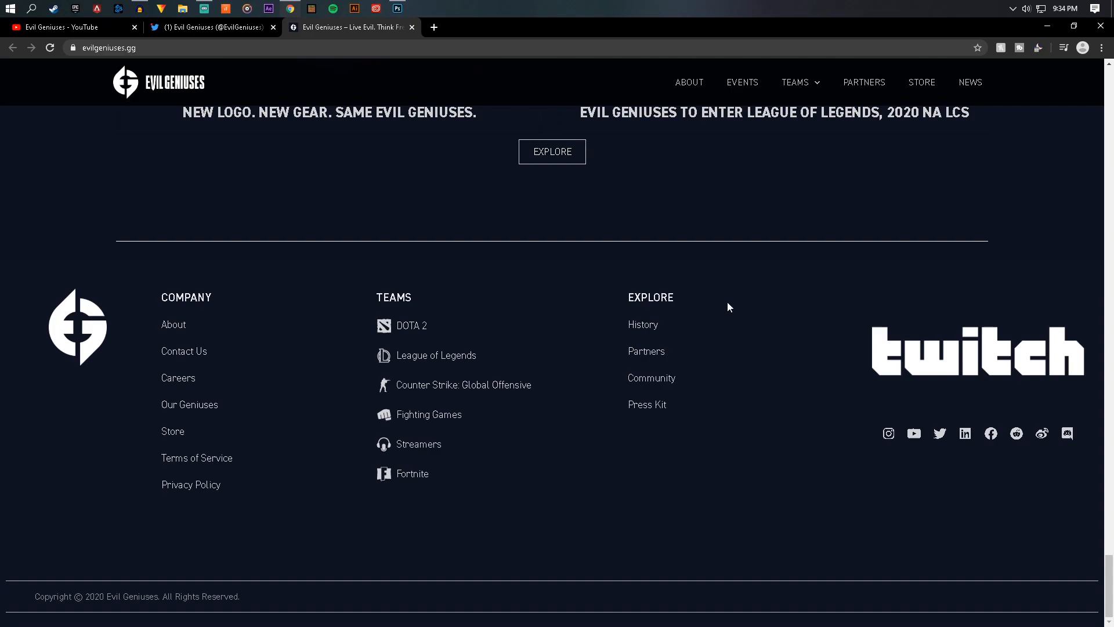
scroll(870, 83, up, 2)
click(866, 84)
right_click(320, 392)
click(392, 400)
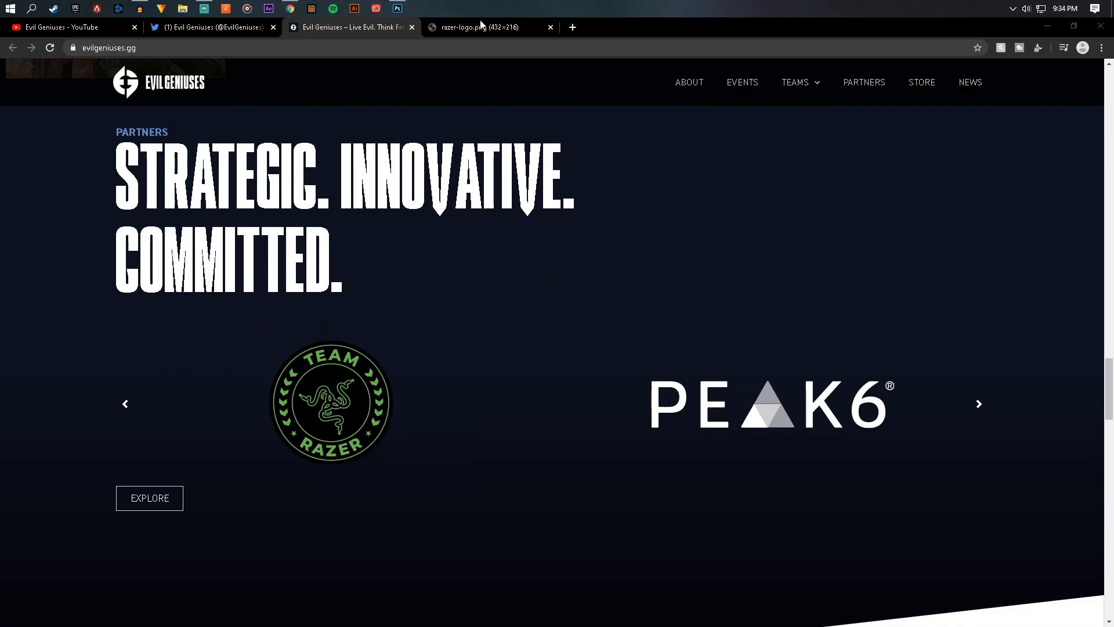
Open the PEAK6, FVBET, LG UltraGear, America's Navy, AMD, Twitch and Monster logo images from the partners carousel in separate tabs.
click(481, 25)
click(389, 32)
right_click(718, 391)
click(732, 392)
click(979, 405)
right_click(755, 394)
click(768, 399)
click(979, 405)
right_click(845, 394)
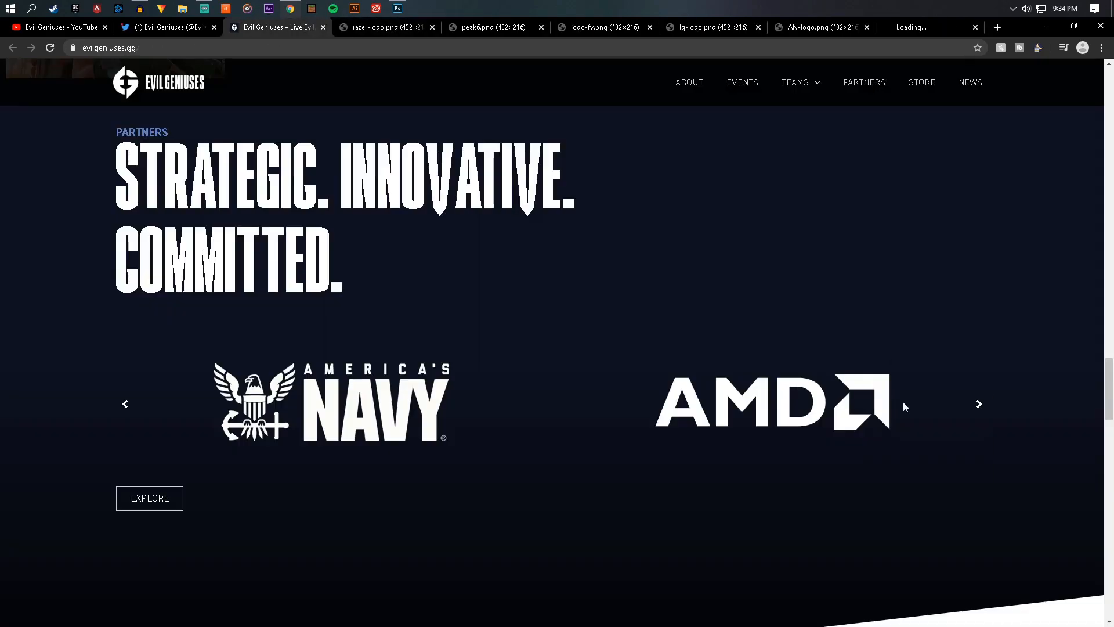
click(870, 402)
Save the Team Razer logo image as razer-logo.png.
click(316, 27)
right_click(532, 344)
click(560, 368)
right_click(361, 246)
scroll(459, 290, down, 10)
click(592, 547)
Save peak6, logo-fv, lg-logo, AN-logo, logo-amd, twitch-new-2020 and logo-monster as PNG files and close the saved image tabs.
click(405, 29)
click(496, 28)
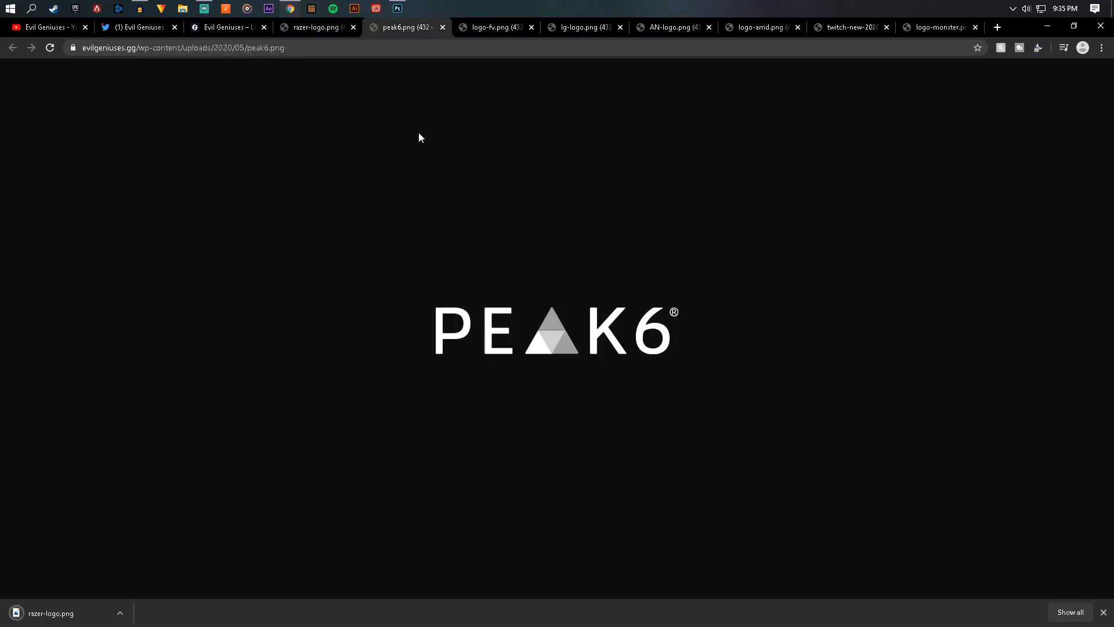
click(585, 27)
click(673, 28)
click(759, 29)
click(850, 28)
click(938, 28)
right_click(604, 314)
click(633, 338)
click(488, 28)
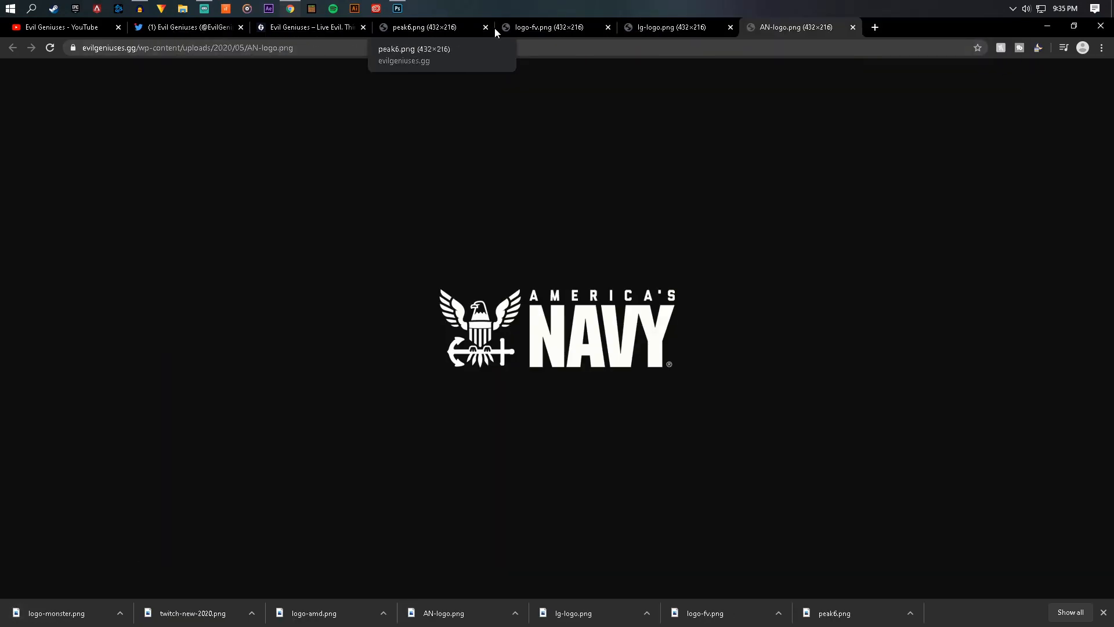
Switch to Photoshop and place AN-logo, lg-logo, logo-amd, logo-fv, logo-monster, peak6 and razer-logo above Layer 5 in the header.
click(936, 174)
click(26, 25)
click(57, 254)
double_click(325, 170)
click(26, 24)
click(56, 254)
double_click(389, 221)
key(Return)
click(26, 24)
click(56, 254)
double_click(451, 221)
key(Return)
click(25, 25)
key(Return)
click(26, 25)
click(56, 255)
double_click(515, 129)
key(Return)
Place twitch-new-2020 above the razer-logo layer and commit the placement.
click(26, 24)
click(56, 252)
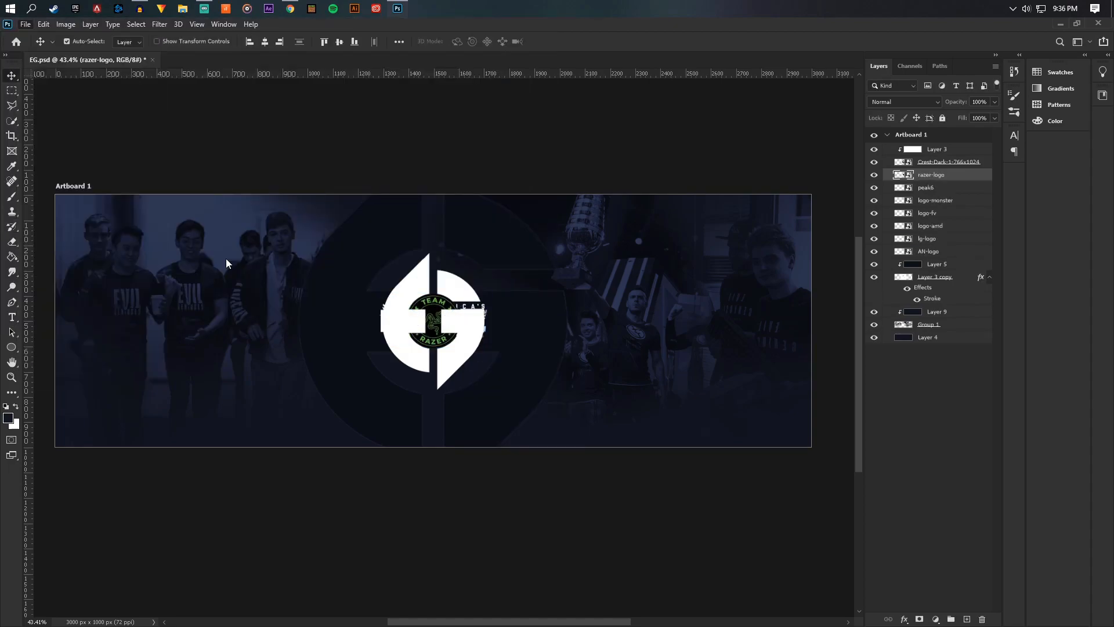
double_click(141, 198)
right_click(476, 305)
click(493, 308)
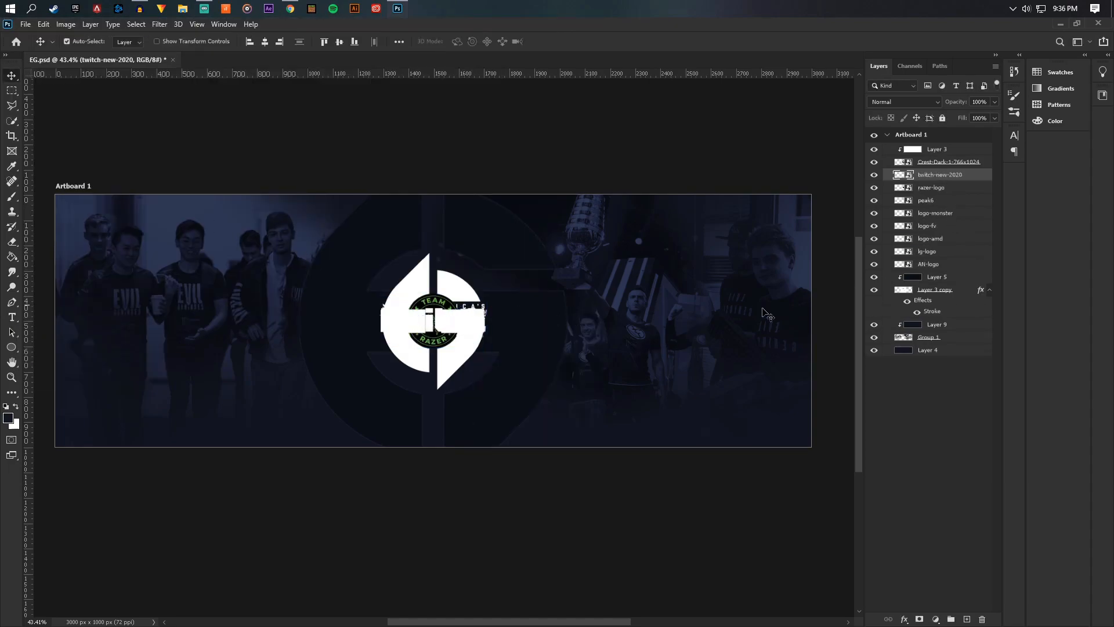
Select all eight sponsor logo layers and move them together over the team photo left of the crest.
shift+click(941, 266)
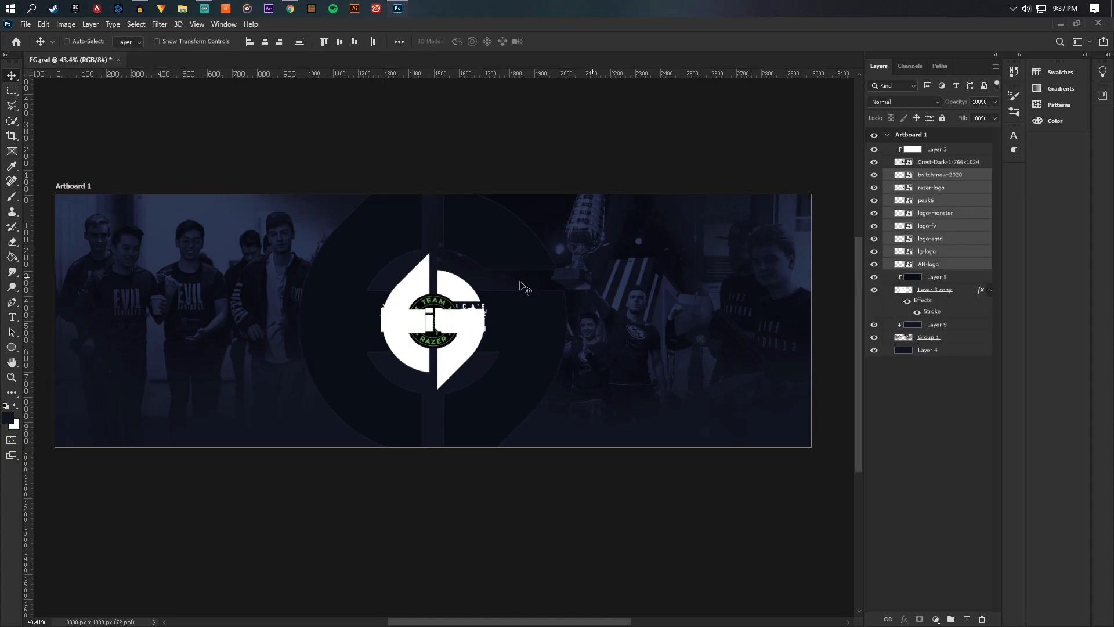
key(ctrl+t)
drag(475, 321, 221, 315)
Add guides through the artboard's horizontal and vertical centre lines and along its left and right edges.
drag(403, 74, 402, 320)
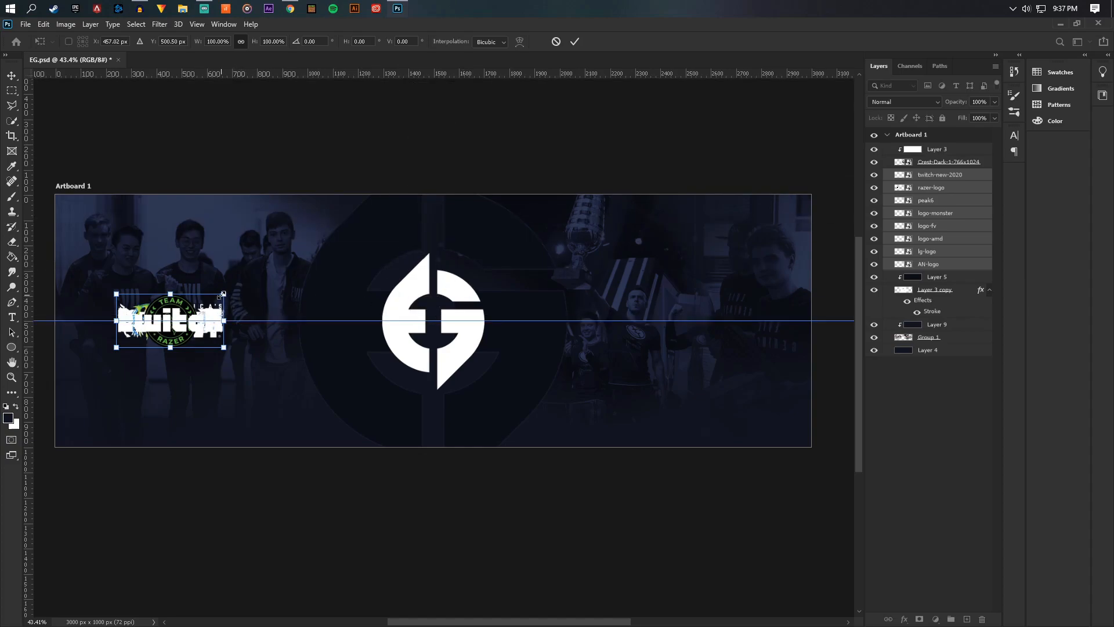
drag(27, 171, 812, 190)
drag(32, 224, 434, 219)
scroll(437, 313, up, 5)
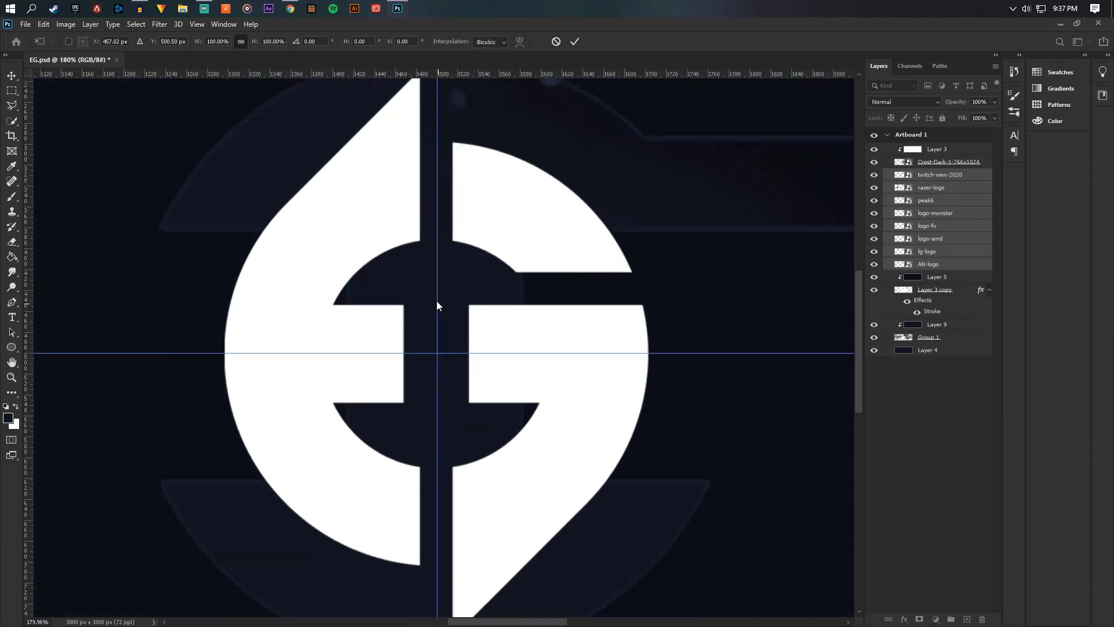
scroll(439, 313, down, 5)
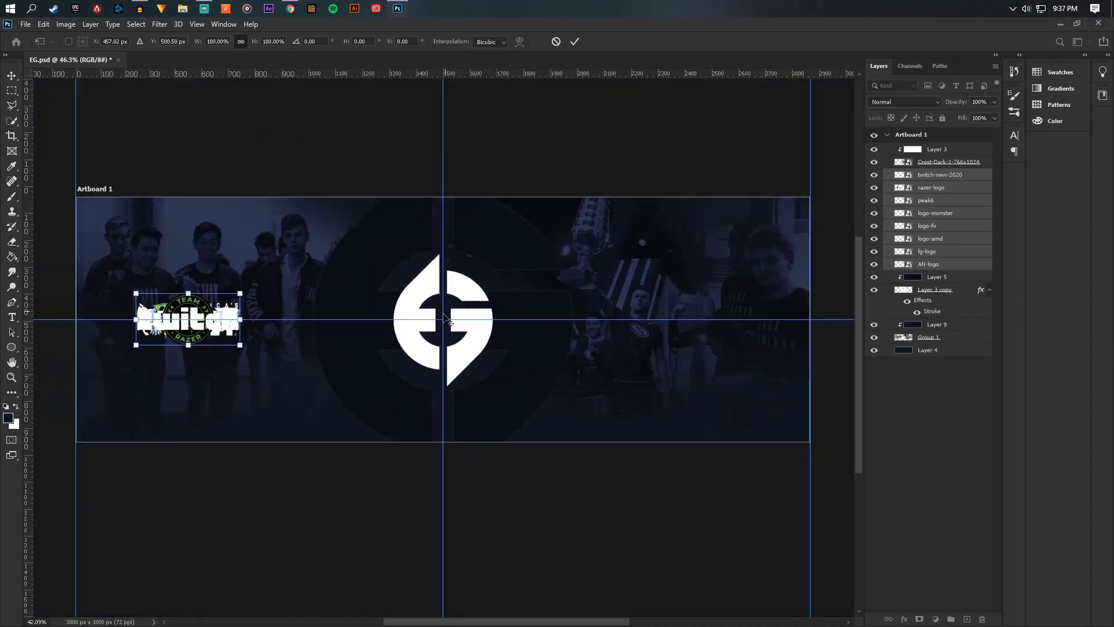
Scale the eight sponsor logos to about 57% and position them near the artboard's left edge on the centre guide.
scroll(441, 318, up, 1)
scroll(440, 318, down, 2)
scroll(97, 334, up, 6)
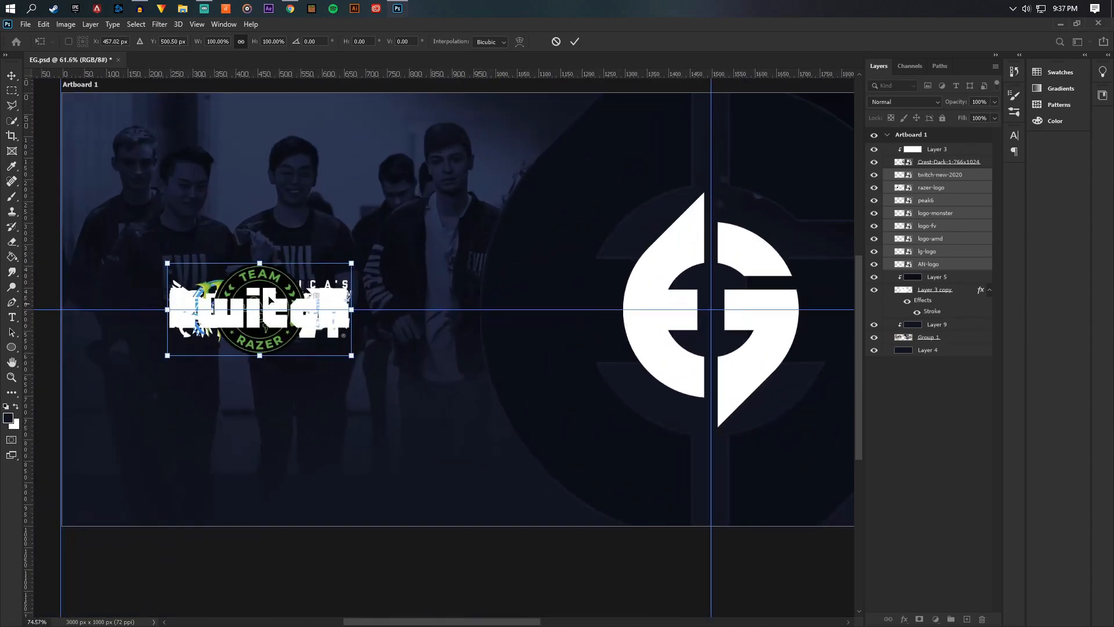
drag(352, 264, 169, 316)
click(13, 77)
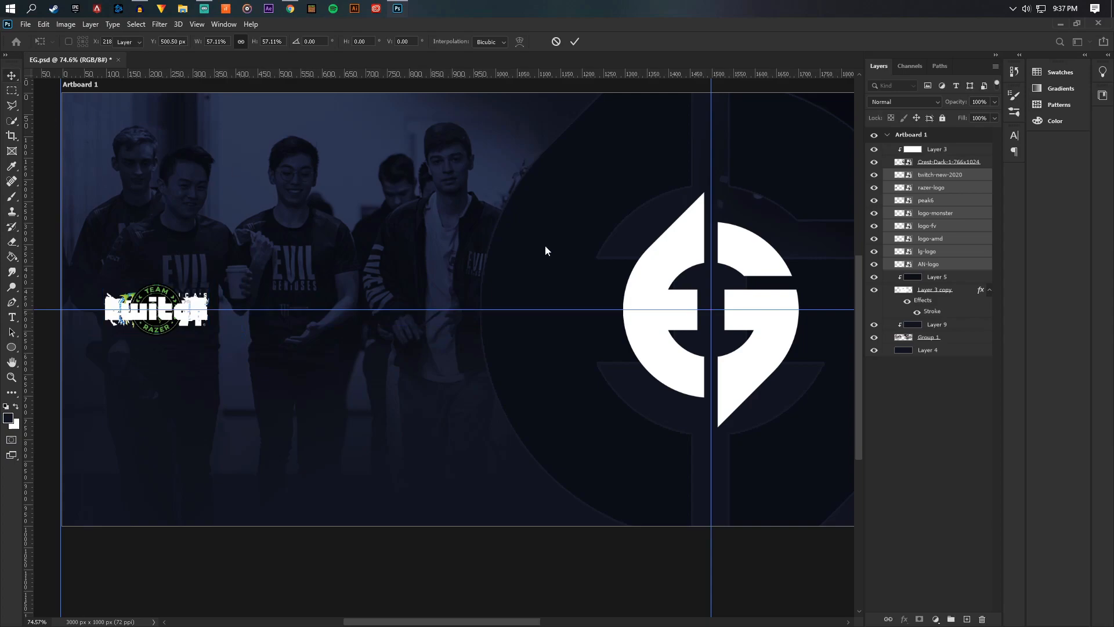
Select every sponsor logo except AN-logo and shift the stack right until it sits beside the America's Navy logo.
click(938, 253)
shift+click(932, 176)
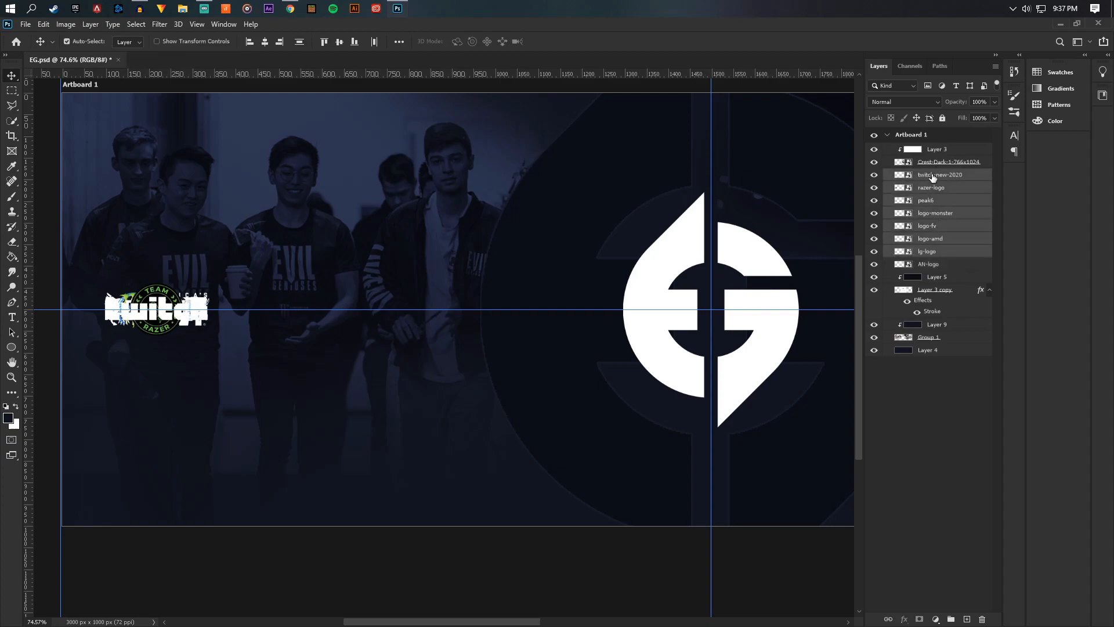
key(Right)
key(Right)
key(Right)
key(Right)
key(Right)
key(Right)
key(Right)
key(Right)
key(Right)
key(Right)
key(Right)
key(Right)
key(Right)
key(Right)
key(Right)
key(Right)
key(Right)
key(Right)
key(Right)
key(Right)
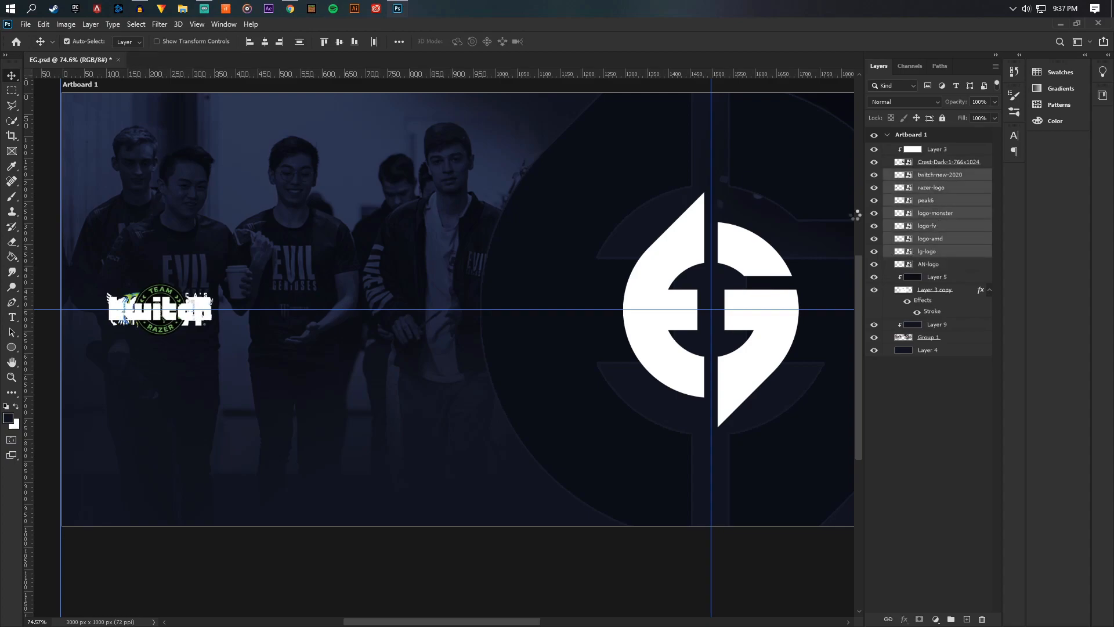
key(Right)
key(Right)
key(Right)
key(Right)
key(Right)
key(Right)
key(Right)
key(Right)
key(Right)
key(Right)
key(Right)
key(Right)
key(Right)
key(Right)
key(Right)
key(Right)
key(Right)
key(Right)
key(Right)
key(Right)
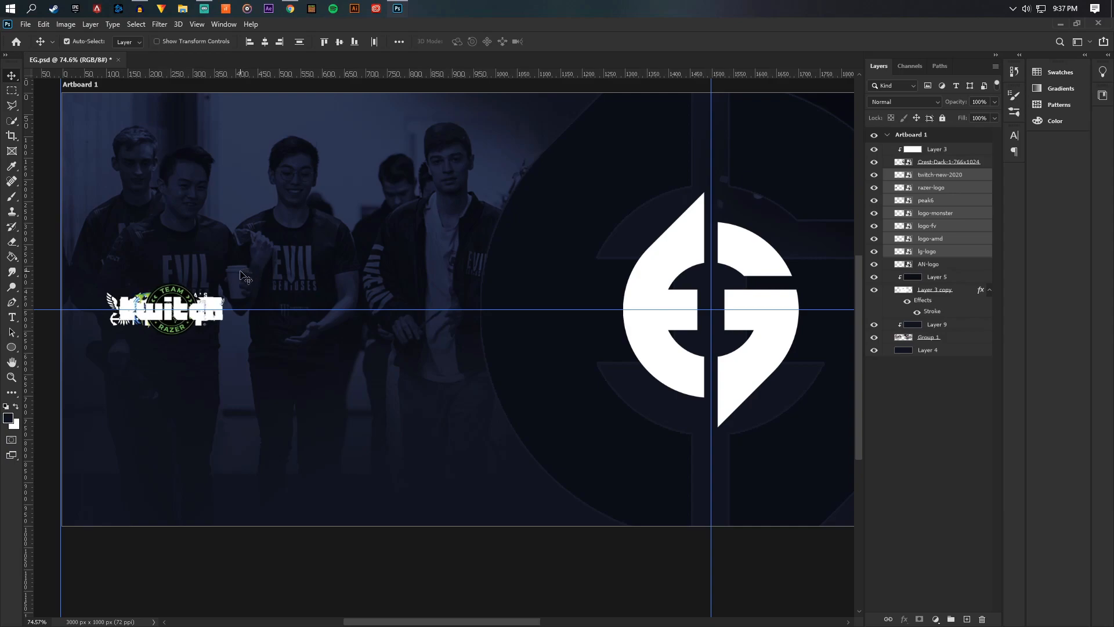
key(Right)
key(Right)
key(Right)
key(Right)
key(Right)
key(Right)
key(Right)
key(Right)
key(Right)
key(Right)
key(Right)
key(Right)
key(Right)
key(Right)
key(Right)
key(Right)
key(Right)
key(Right)
key(Right)
key(Right)
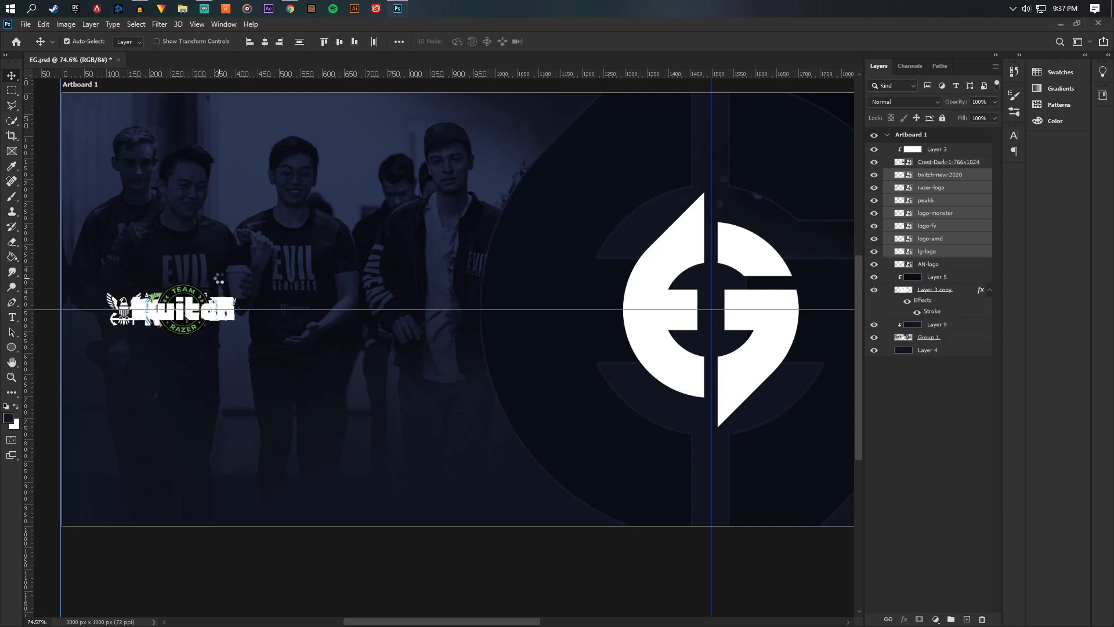
key(Right)
key(Right)
key(Right)
key(Right)
key(Right)
key(Right)
key(Right)
key(Right)
key(Right)
key(Right)
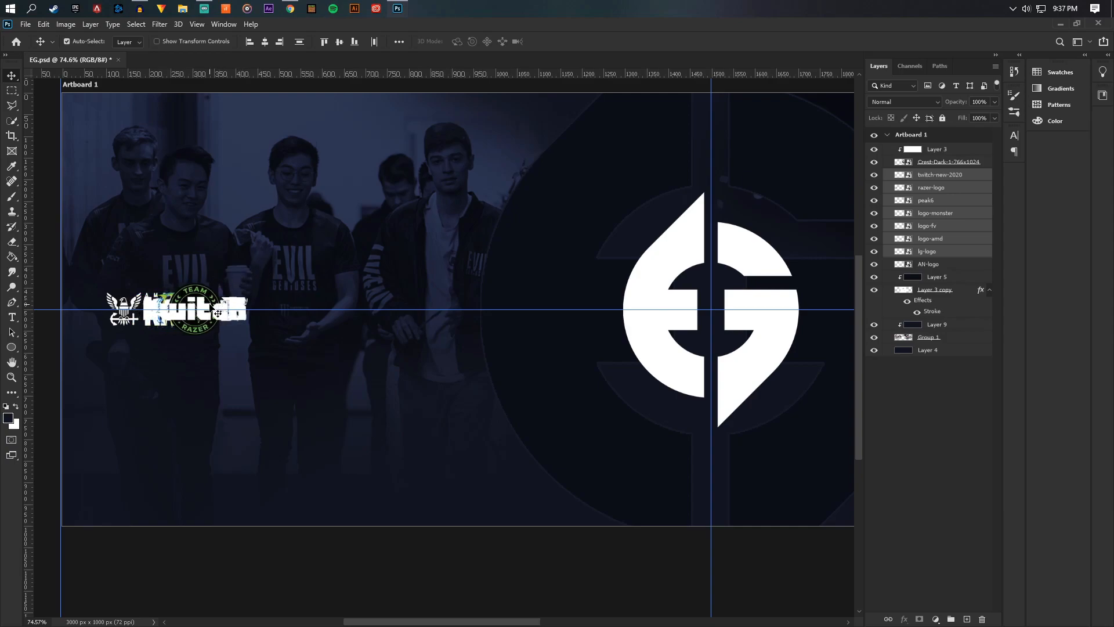
drag(215, 312, 285, 307)
Select the layers from logo-amd up to twitch-new-2020 and move them to the right of the LG UltraGear logo.
click(950, 241)
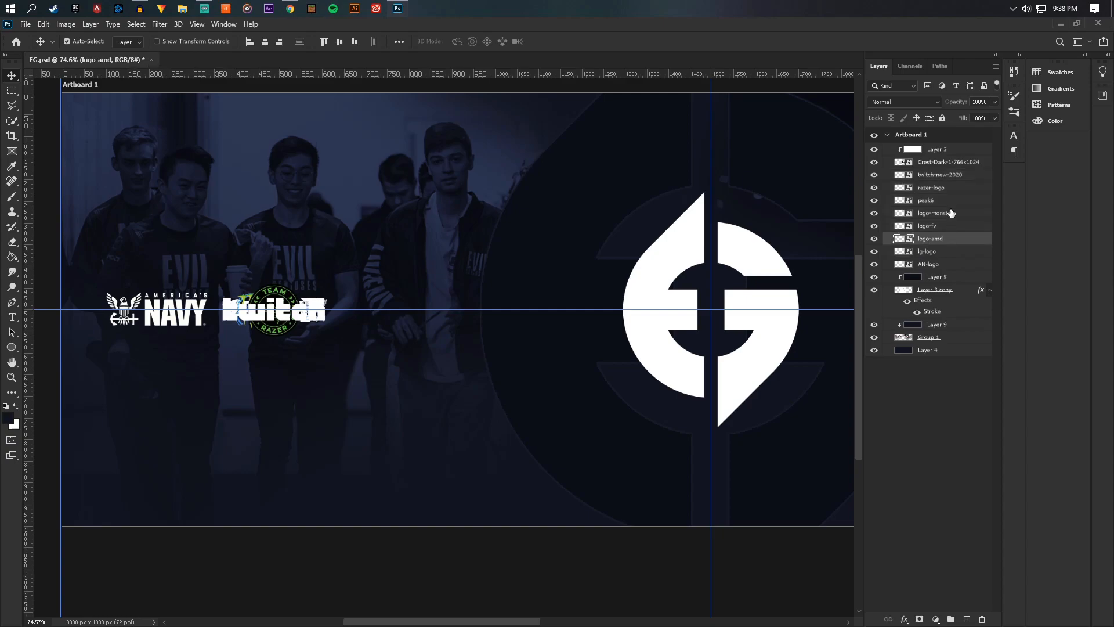
shift+click(948, 179)
drag(286, 304, 389, 306)
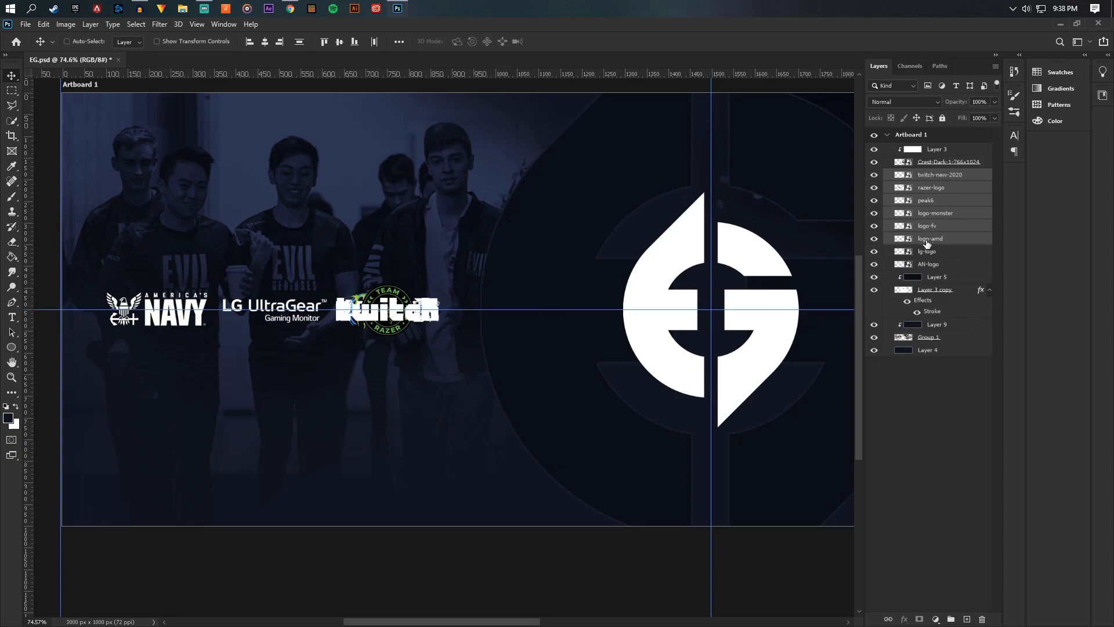
Leave AMD and FVBET side by side after the LG logo by moving the remaining stacked logos farther right.
ctrl+click(927, 243)
drag(404, 305, 498, 300)
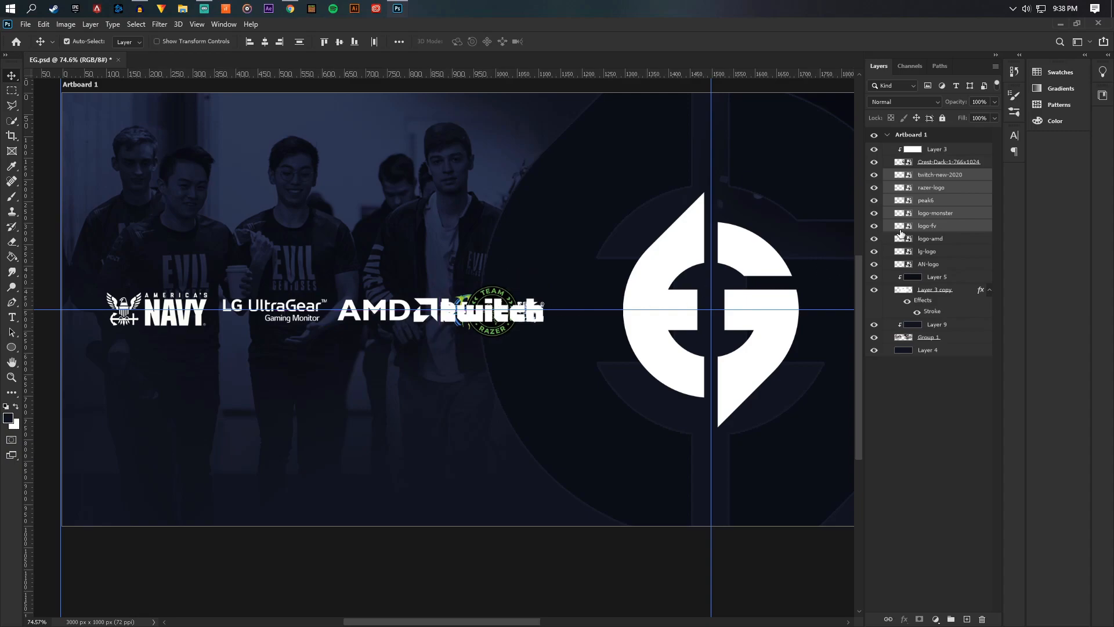
ctrl+click(925, 229)
drag(503, 312, 641, 310)
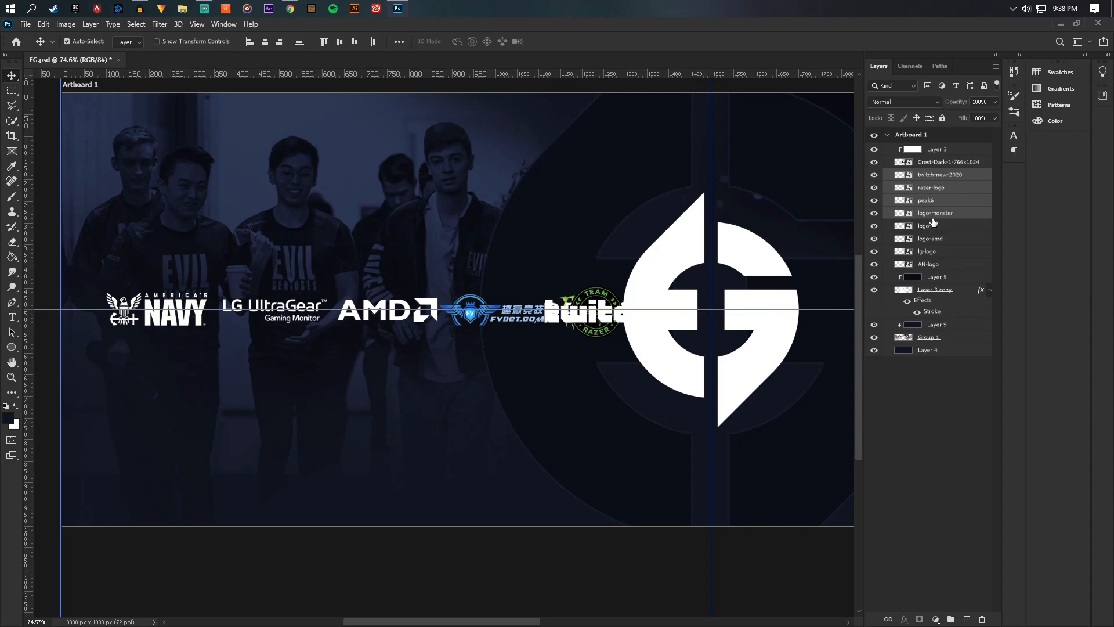
Move the four remaining logos across the crest and arrange them in a row: Monster, PEAK6, Twitch and Team Razer.
drag(505, 621, 568, 621)
drag(329, 311, 616, 303)
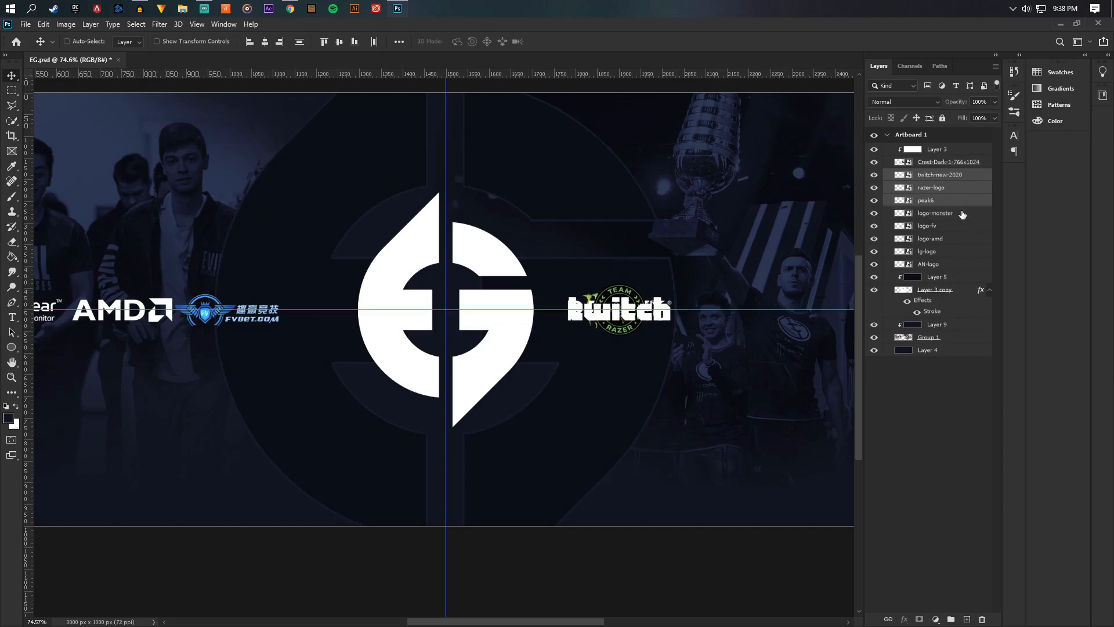
drag(551, 620, 625, 608)
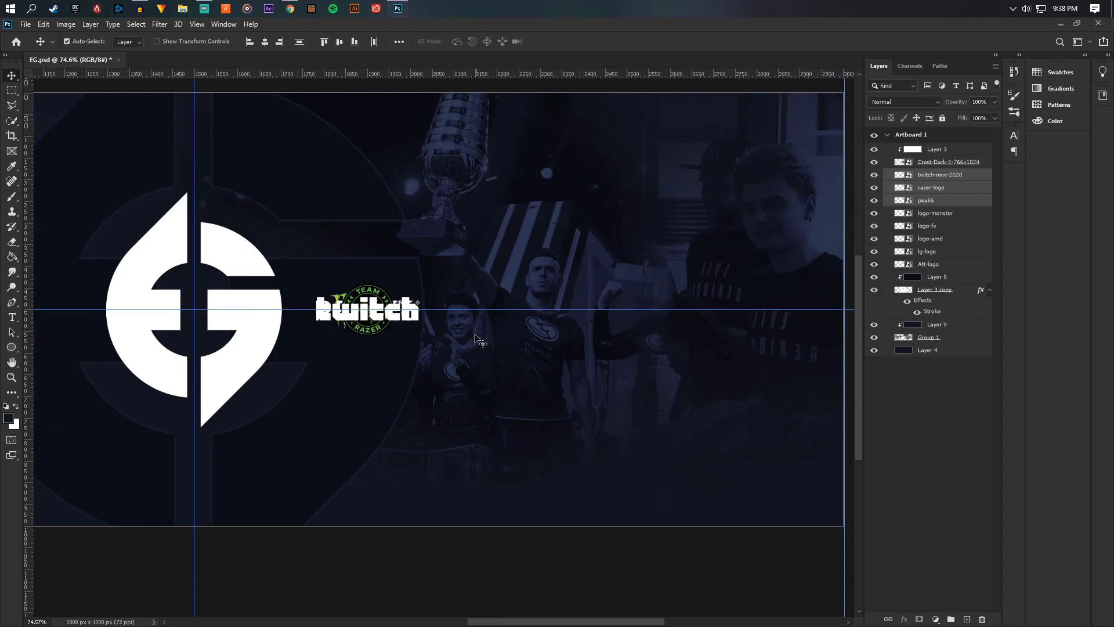
drag(369, 305, 678, 296)
click(934, 192)
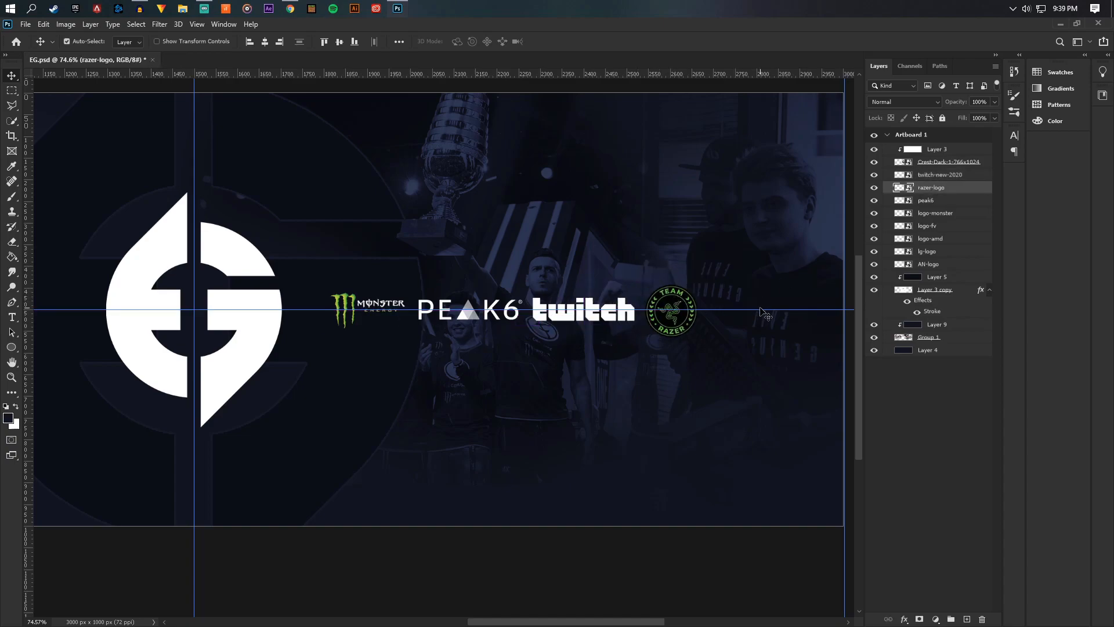
Shift the PEAK6, Twitch and Team Razer logos together slightly left, closer to the Monster logo, and select the Monster layer.
click(938, 214)
drag(595, 307, 596, 308)
shift+click(935, 201)
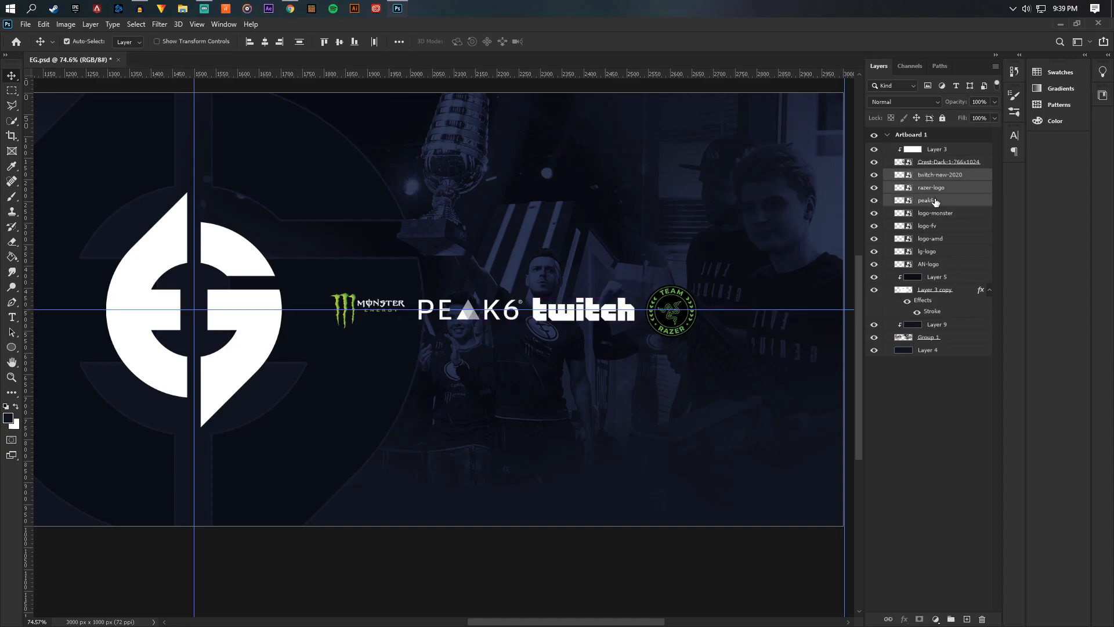
drag(582, 317, 578, 317)
click(932, 213)
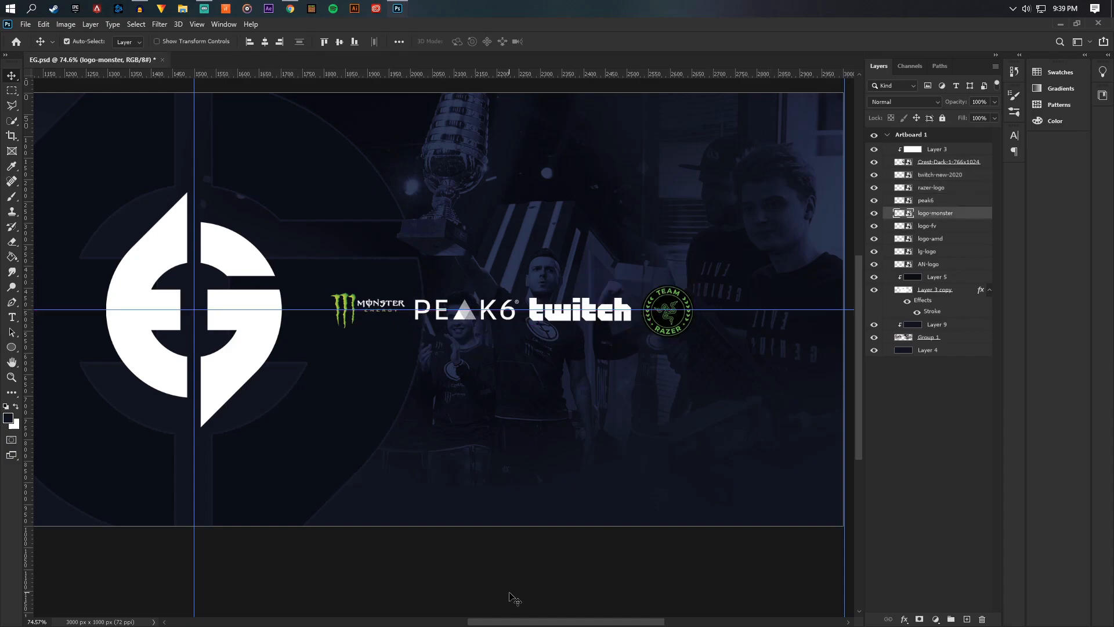
Select the layers from lg-logo to logo-fv and shift them together slightly left, closer to the America's Navy logo.
drag(506, 623, 351, 612)
scroll(419, 241, up, 4)
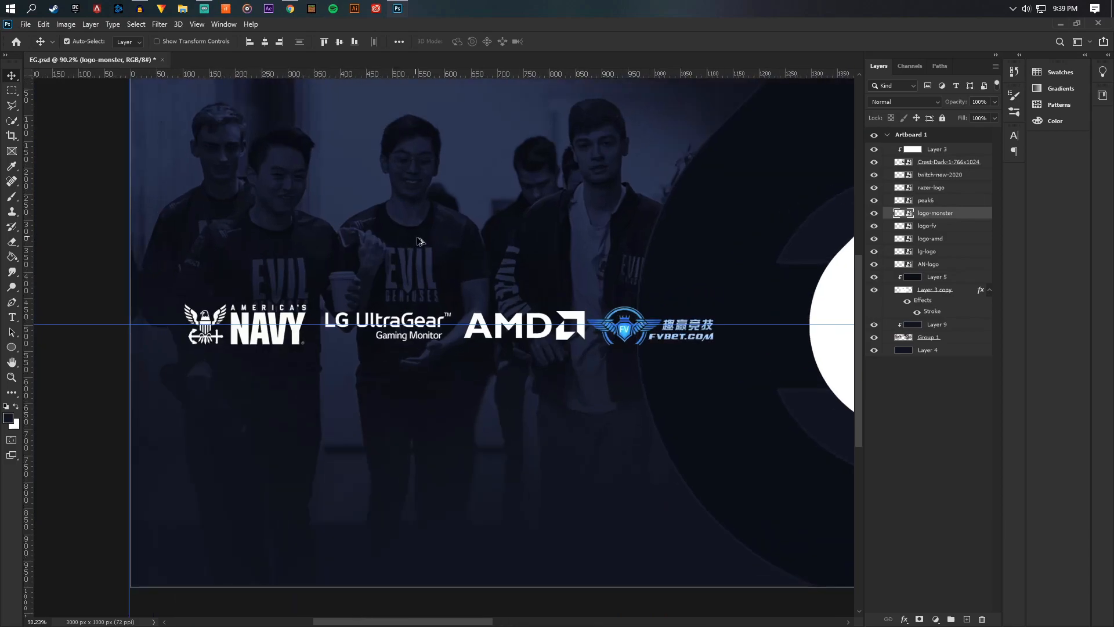
click(953, 229)
shift+click(937, 255)
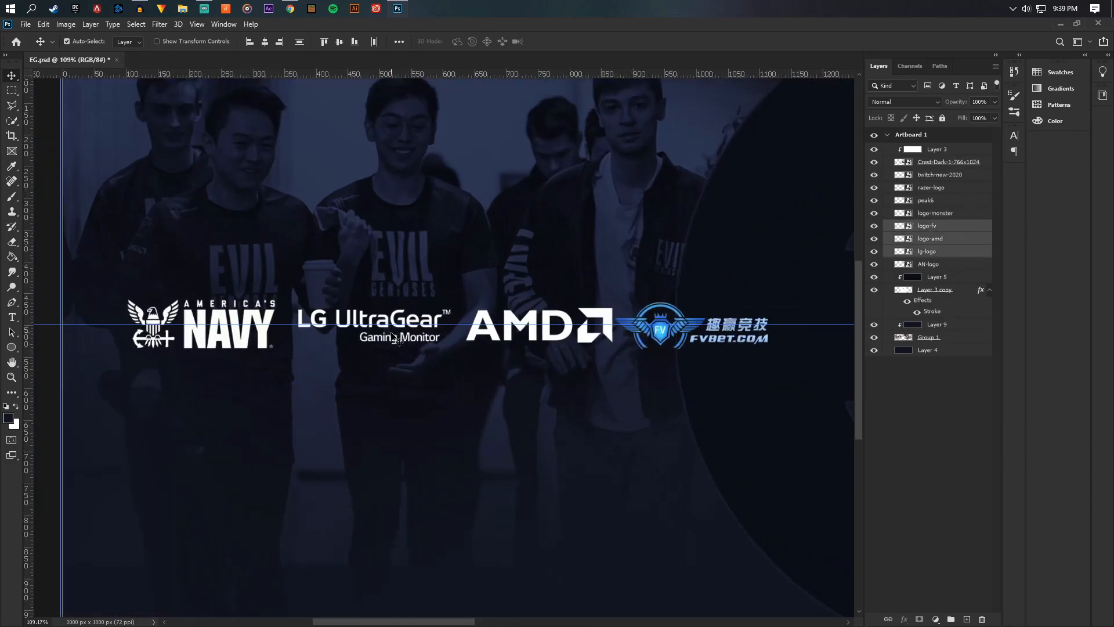
drag(401, 338, 388, 340)
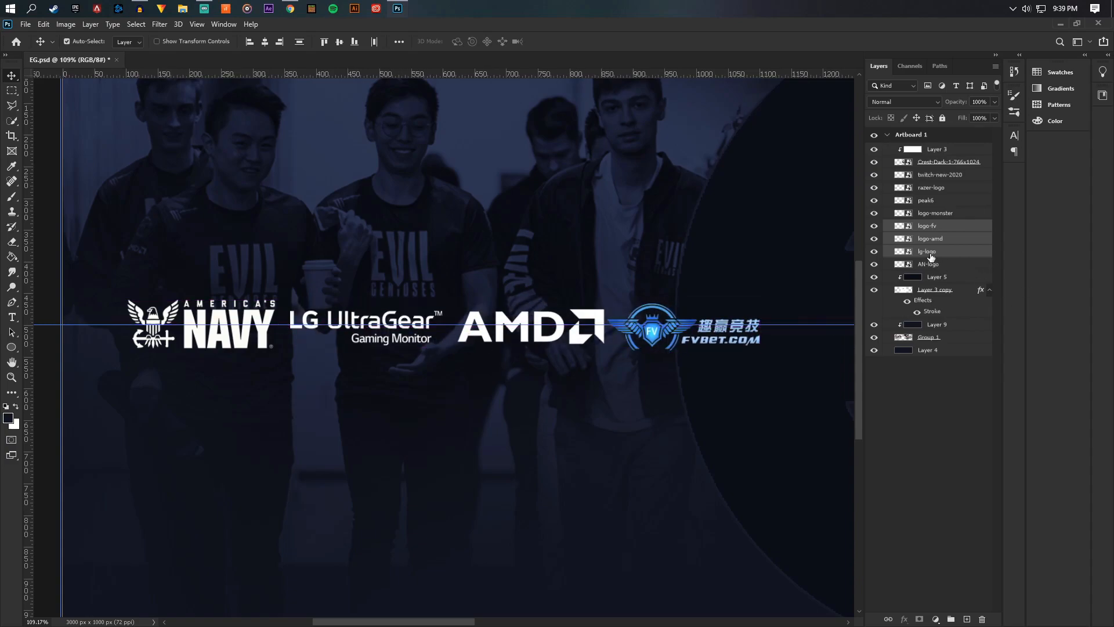
Move the FVBET logo 19 px right so the gaps between the four logos before the crest are all 24 px.
click(931, 227)
drag(702, 335, 719, 338)
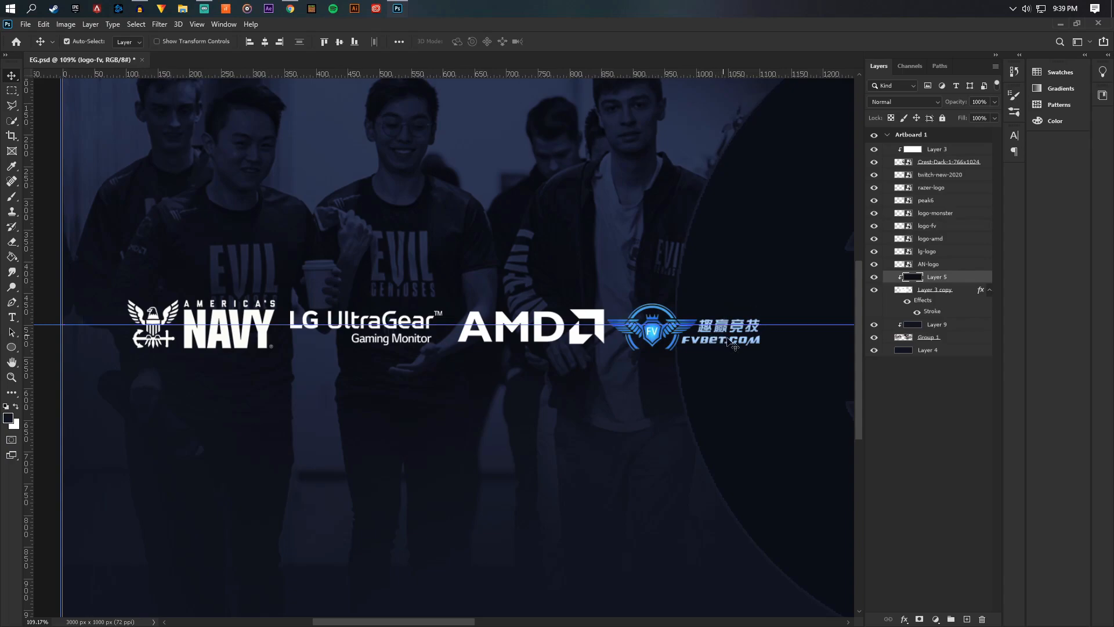
click(924, 265)
click(874, 264)
click(873, 264)
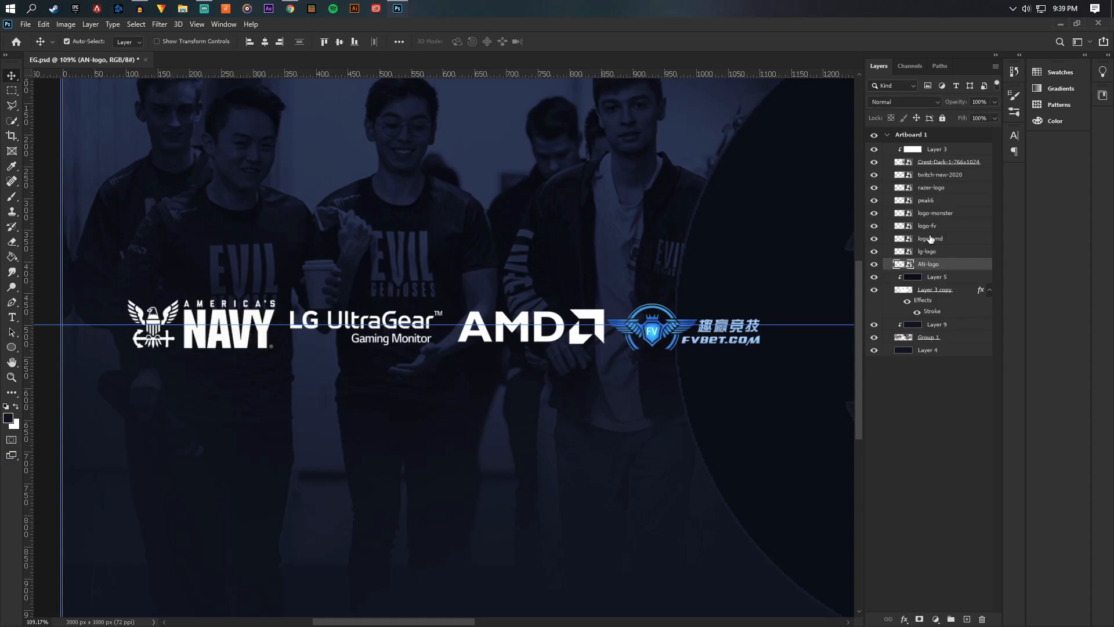
click(930, 238)
click(873, 225)
click(874, 225)
click(934, 213)
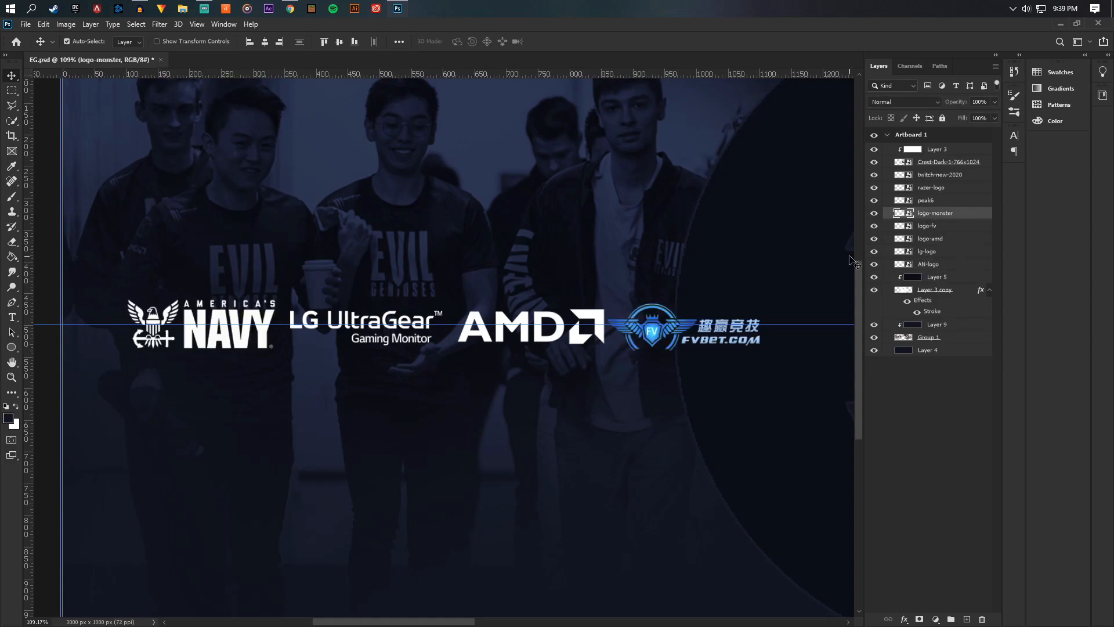
click(924, 228)
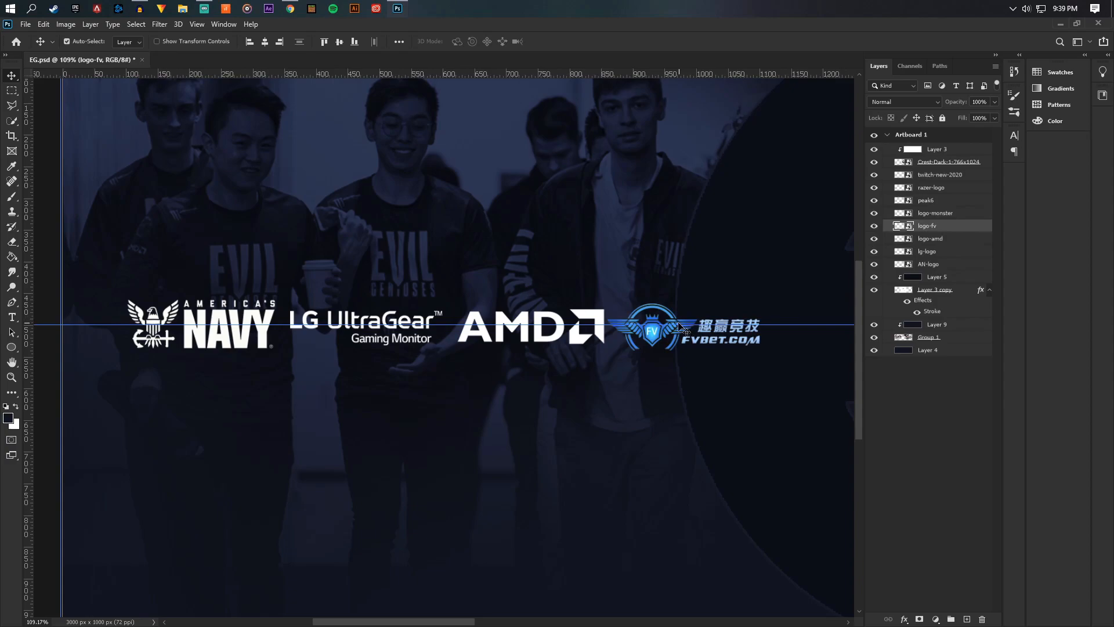
drag(680, 322, 691, 322)
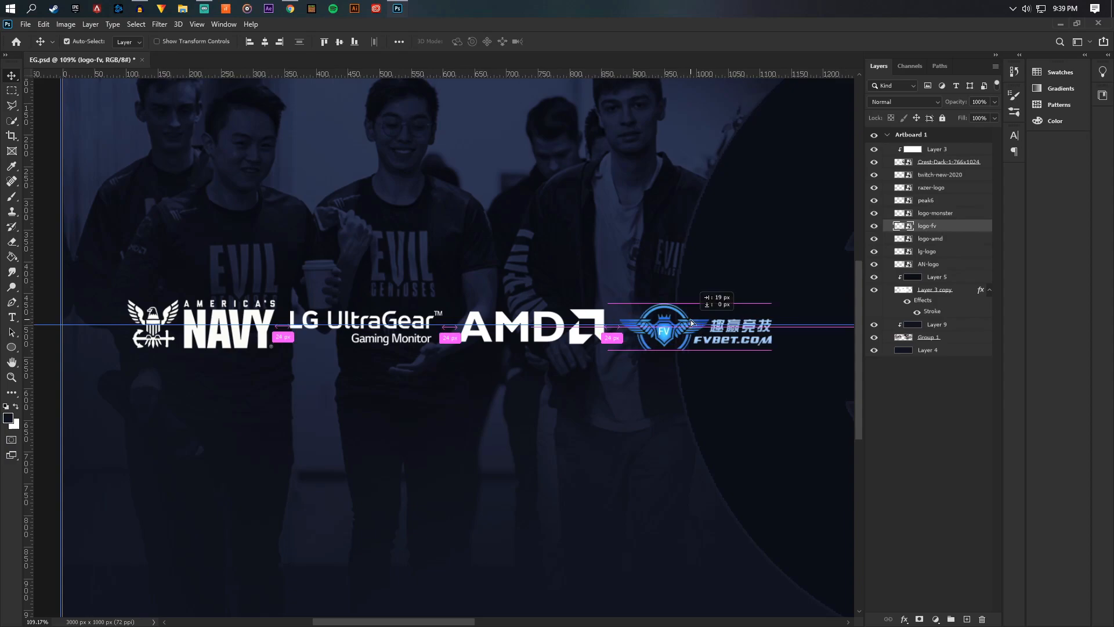
Bring the whole artboard into view and hide the guides and other extras.
scroll(721, 259, down, 9)
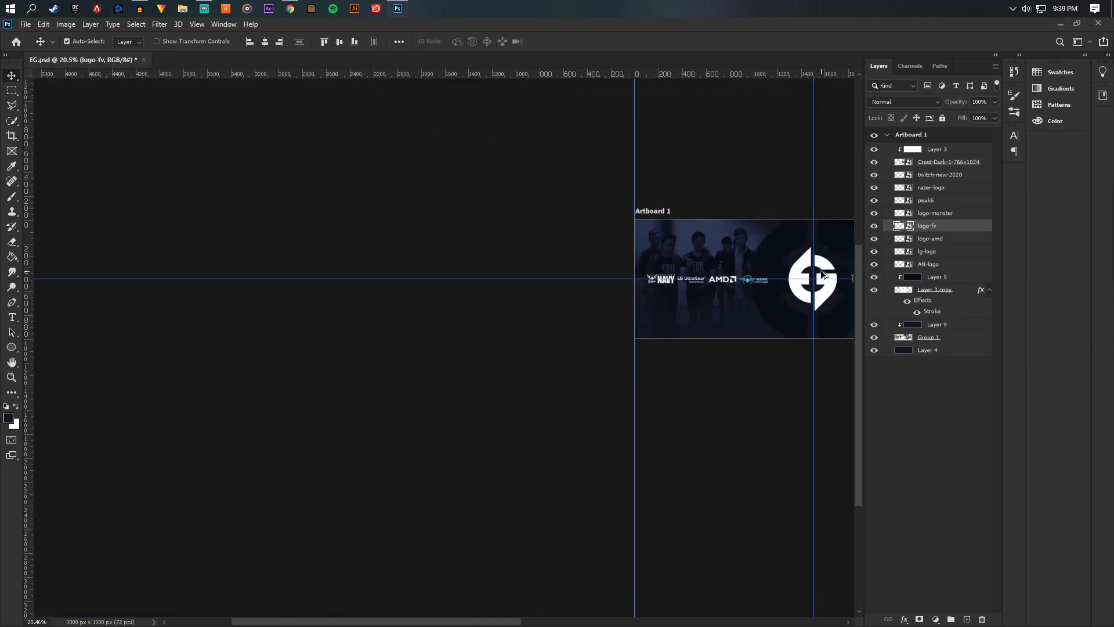
scroll(824, 275, up, 4)
drag(493, 622, 547, 622)
scroll(843, 211, down, 2)
scroll(824, 301, up, 2)
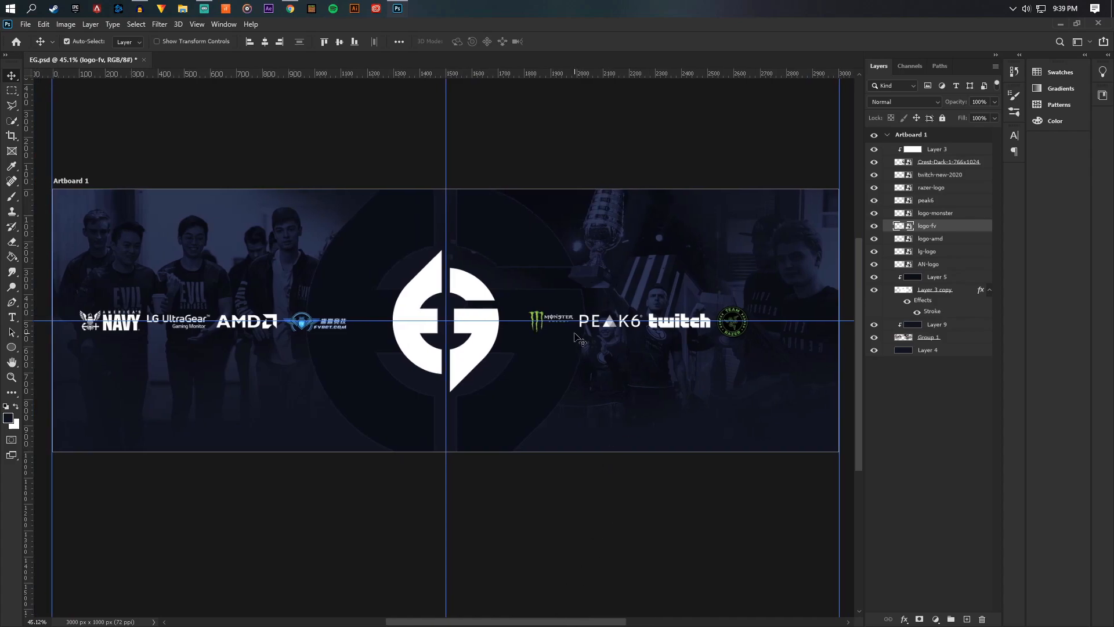
click(197, 25)
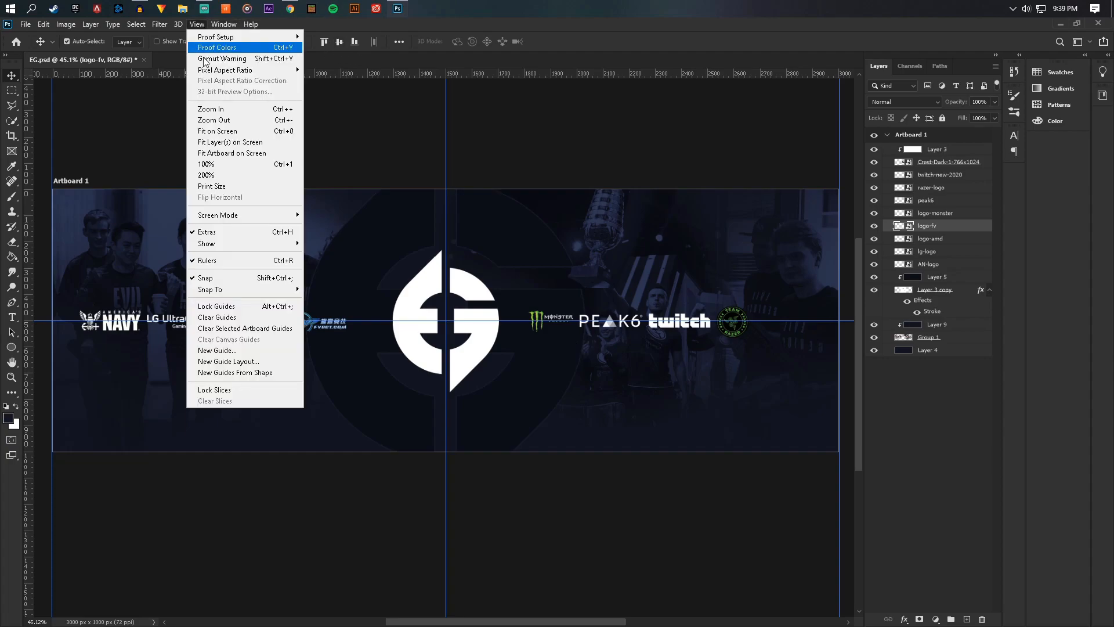
click(224, 233)
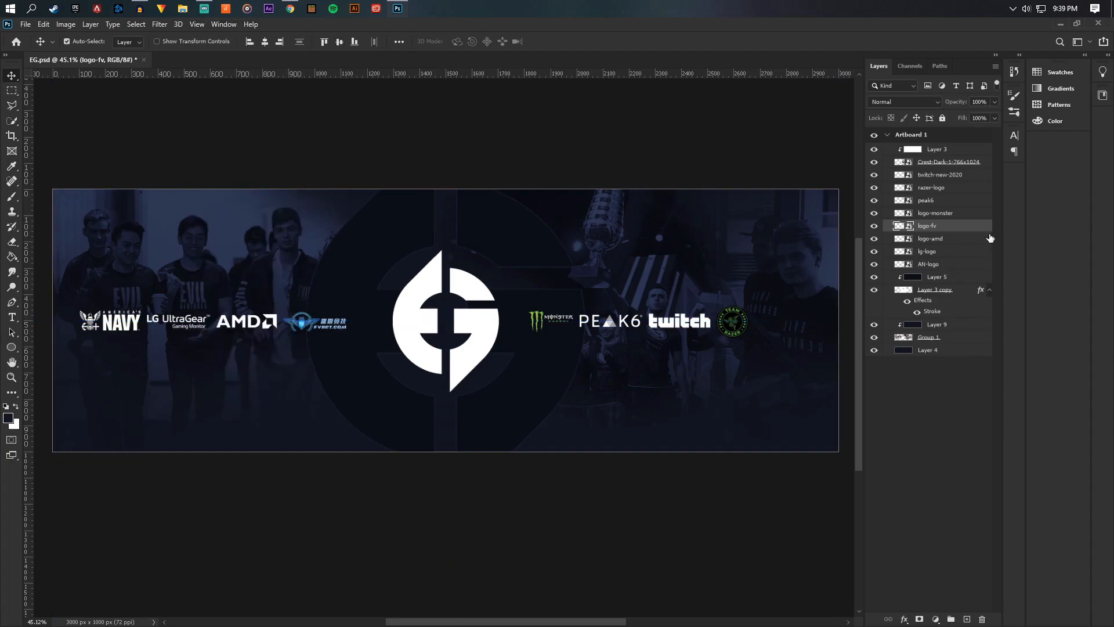
Group all the logo layers from twitch-new-2020 to AN-logo and name the group sponsor.
click(947, 174)
shift+click(930, 265)
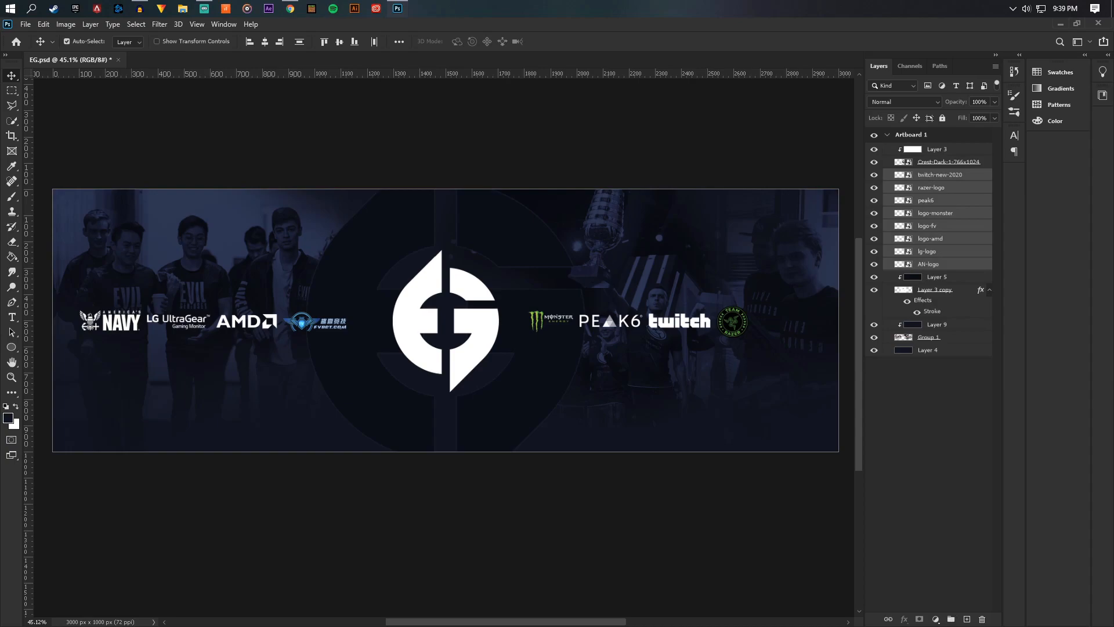
click(950, 617)
double_click(931, 176)
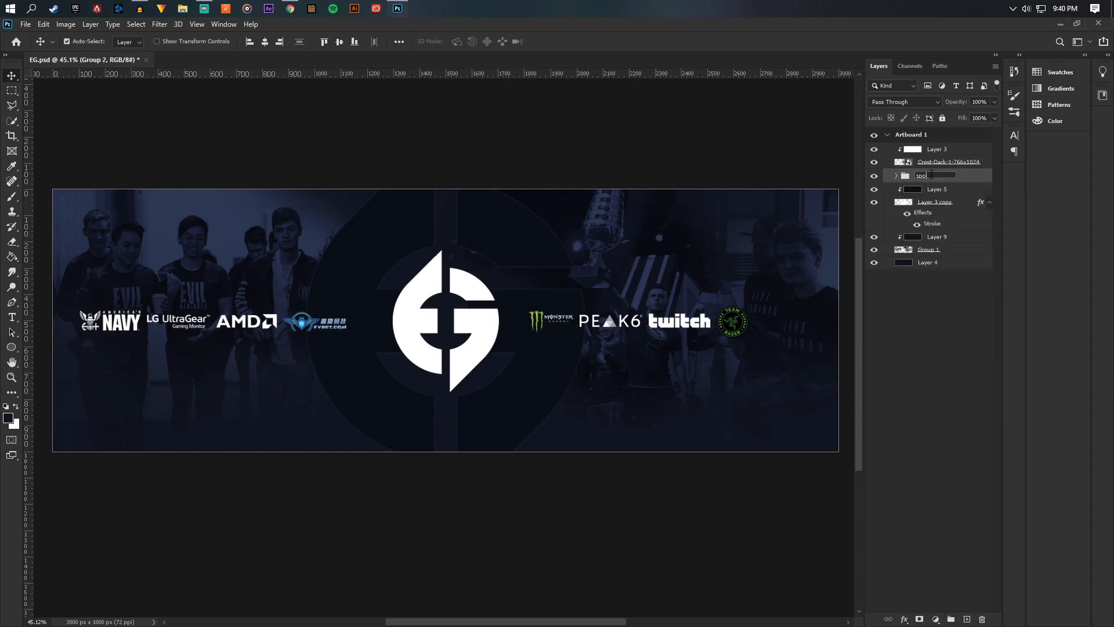
key(Return)
click(896, 175)
click(945, 189)
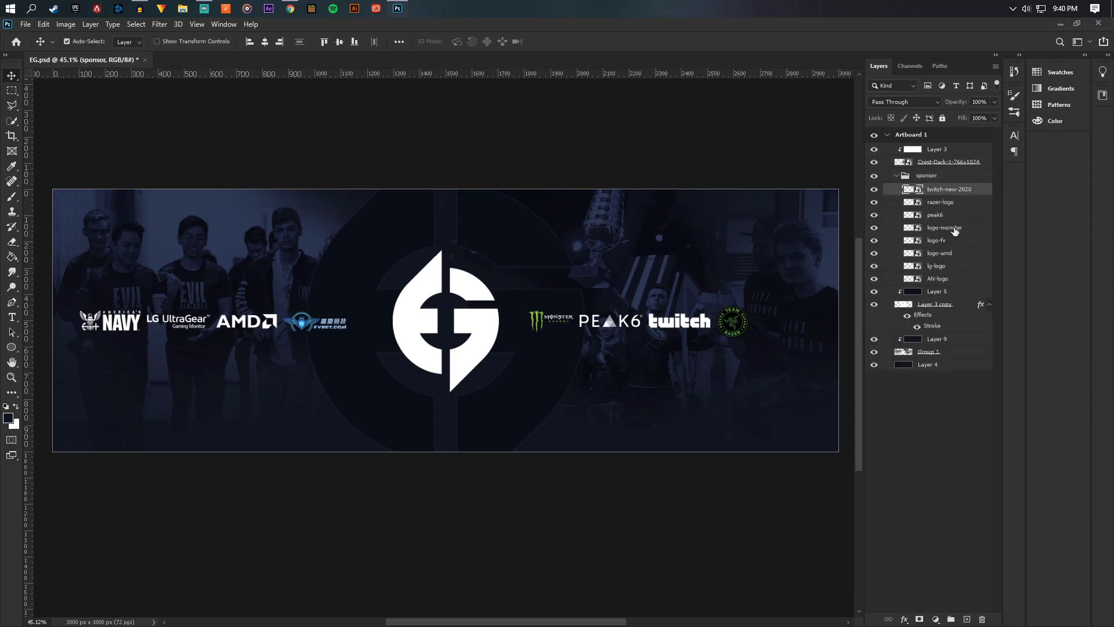
shift+click(923, 279)
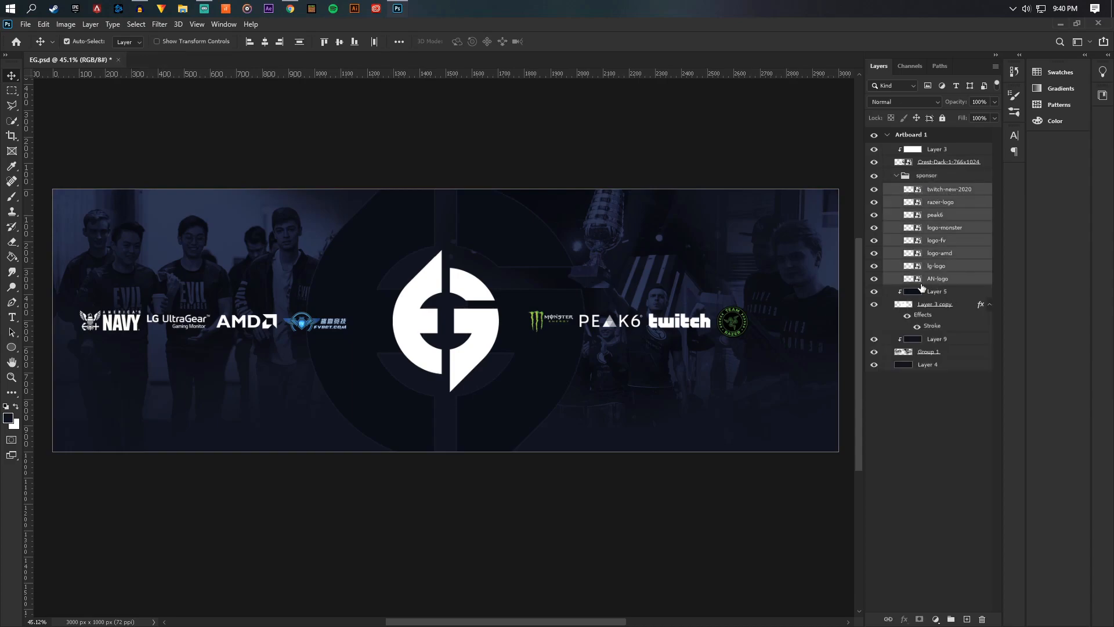
click(14, 93)
drag(39, 174, 823, 516)
click(12, 76)
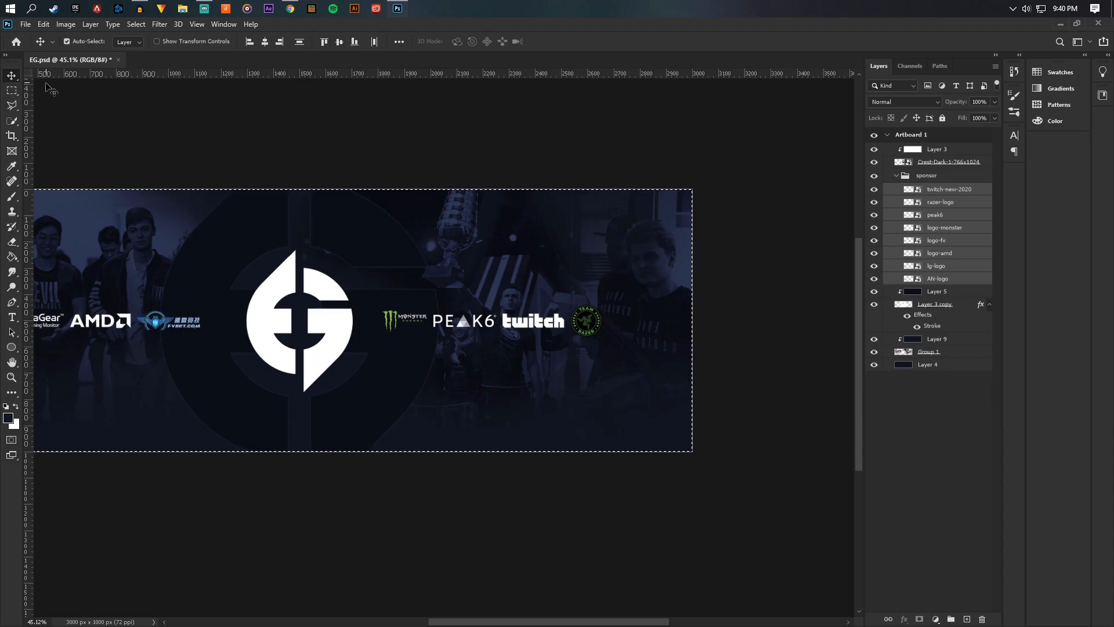
click(12, 91)
right_click(200, 241)
click(228, 249)
scroll(236, 251, down, 6)
scroll(133, 270, up, 6)
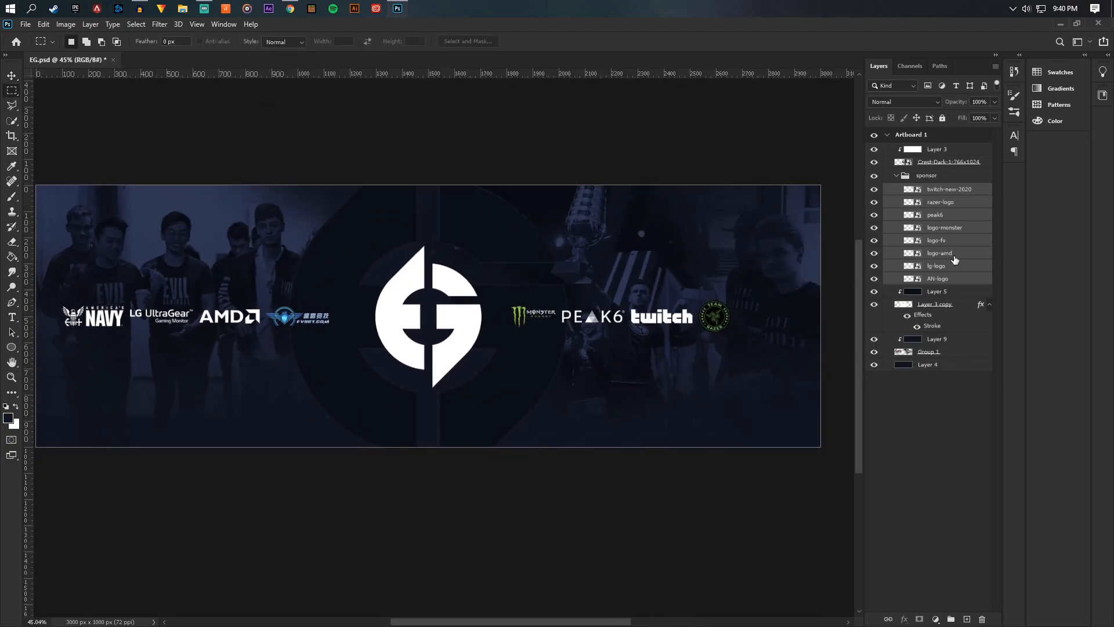
click(935, 176)
click(897, 175)
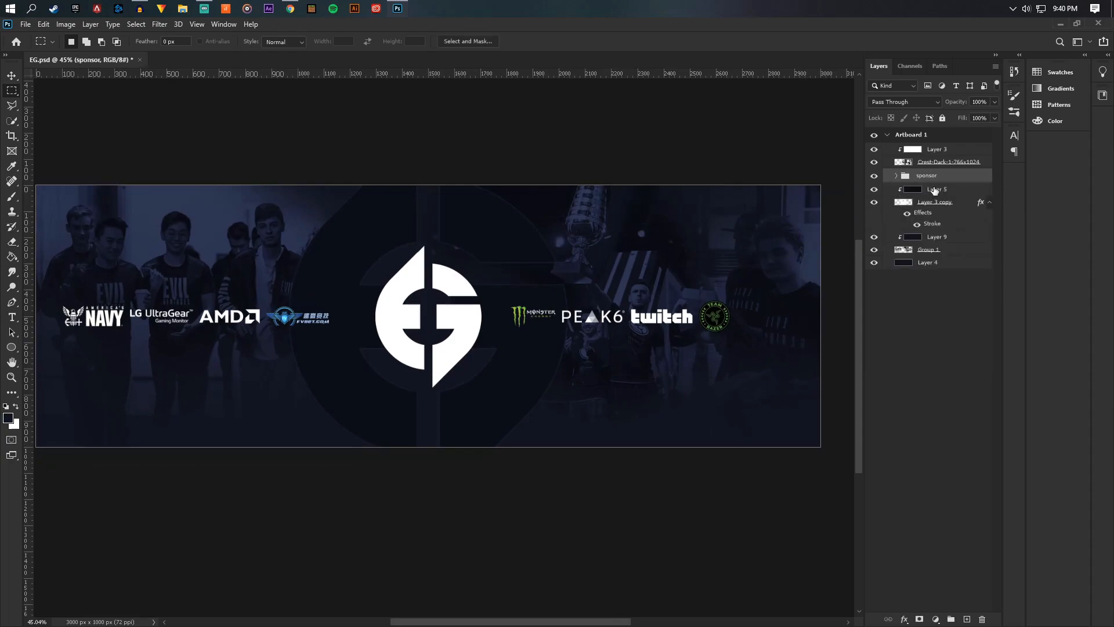
Centre the sponsor group horizontally against a selection of the whole artboard, and remove the selection.
click(11, 75)
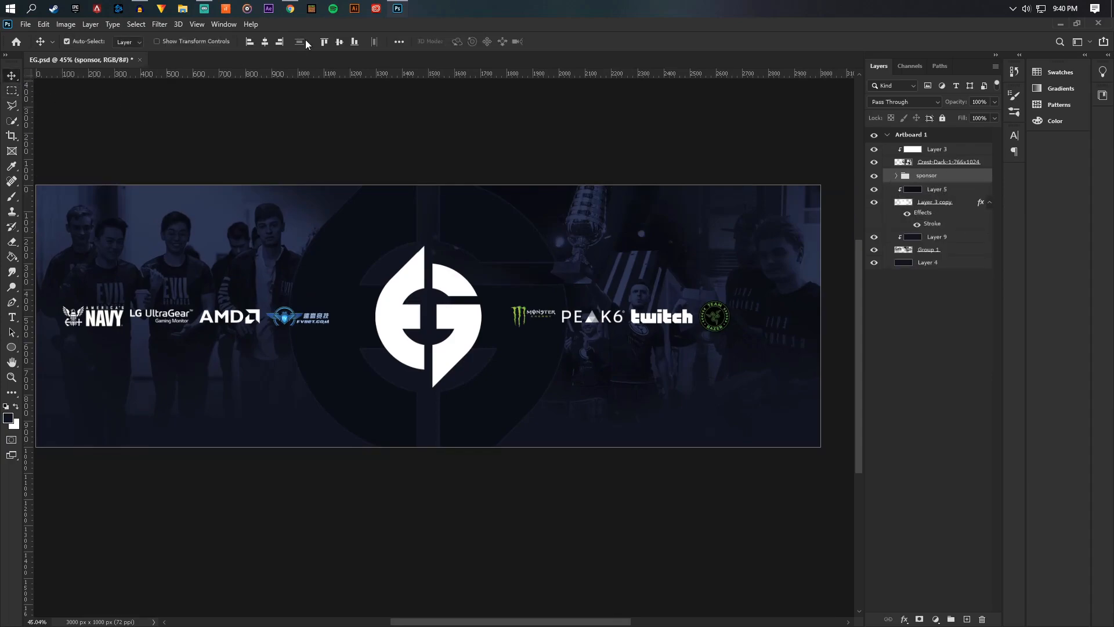
scroll(299, 158, down, 2)
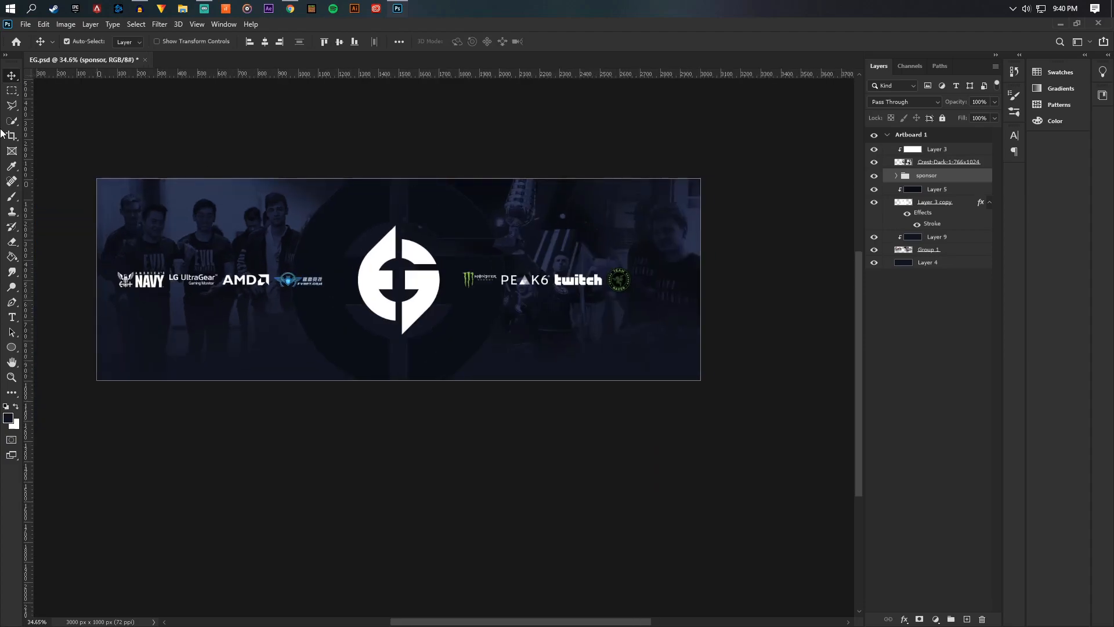
key(m)
drag(133, 198, 133, 205)
scroll(134, 205, right, 1)
key(ctrl+a)
click(11, 76)
click(268, 39)
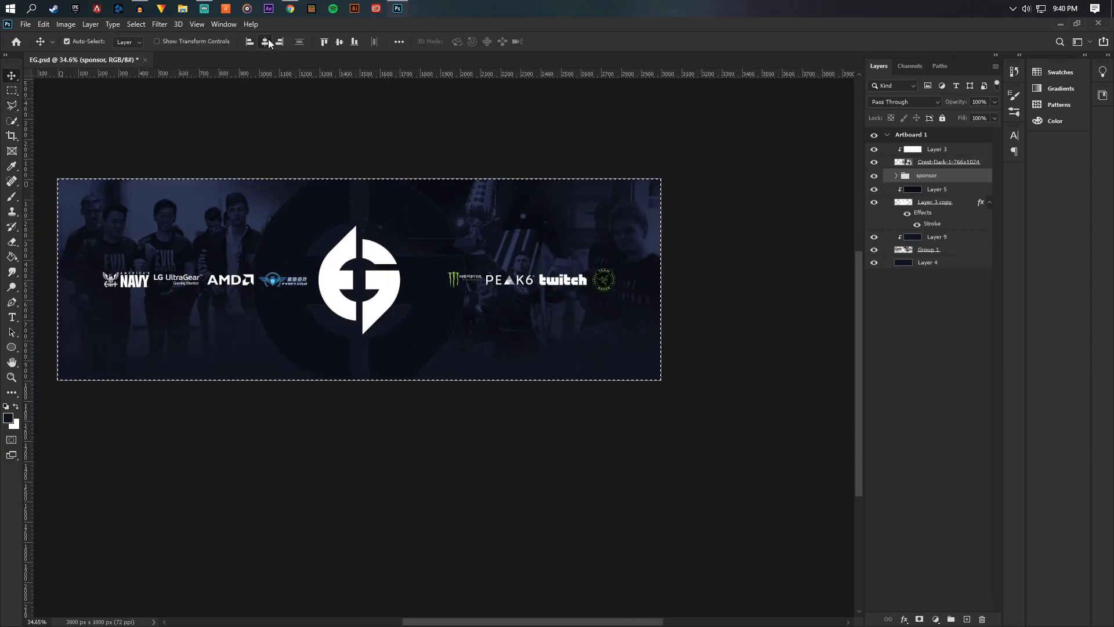
click(14, 91)
right_click(291, 231)
click(317, 239)
Nudge the sponsor group left until the logo rows on either side sit about equally far from the crest.
scroll(317, 239, down, 2)
scroll(132, 237, up, 1)
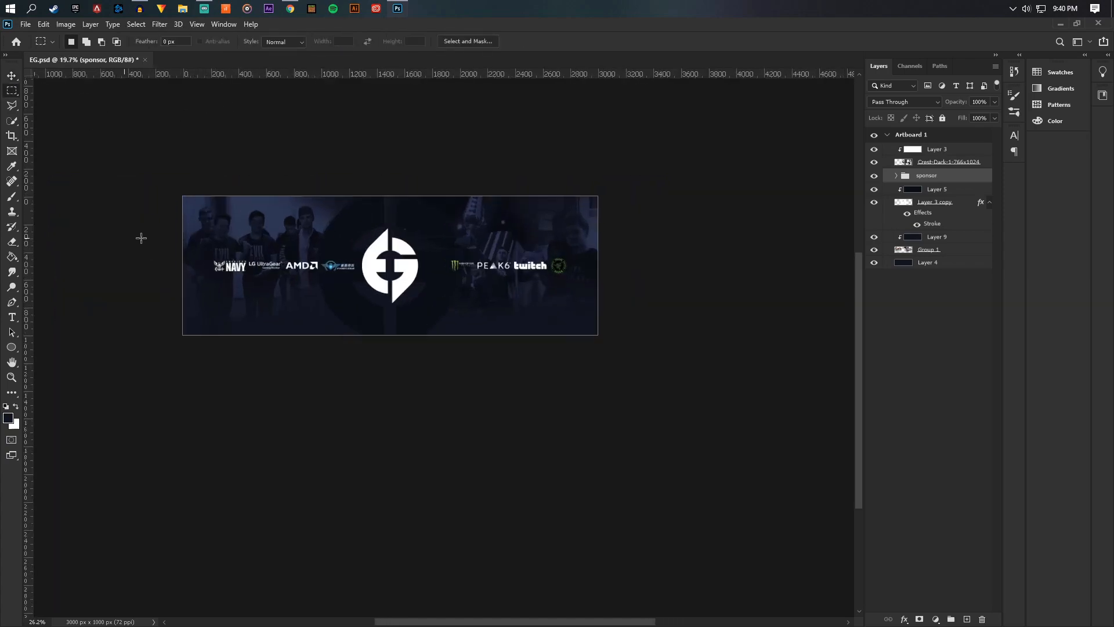
scroll(340, 241, up, 4)
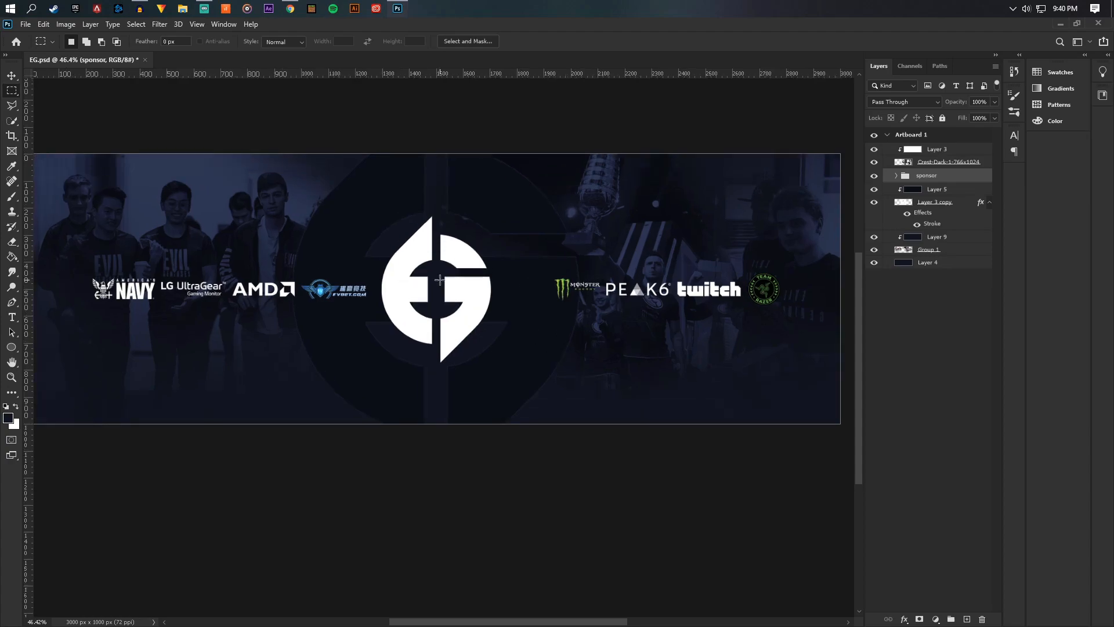
scroll(439, 280, up, 2)
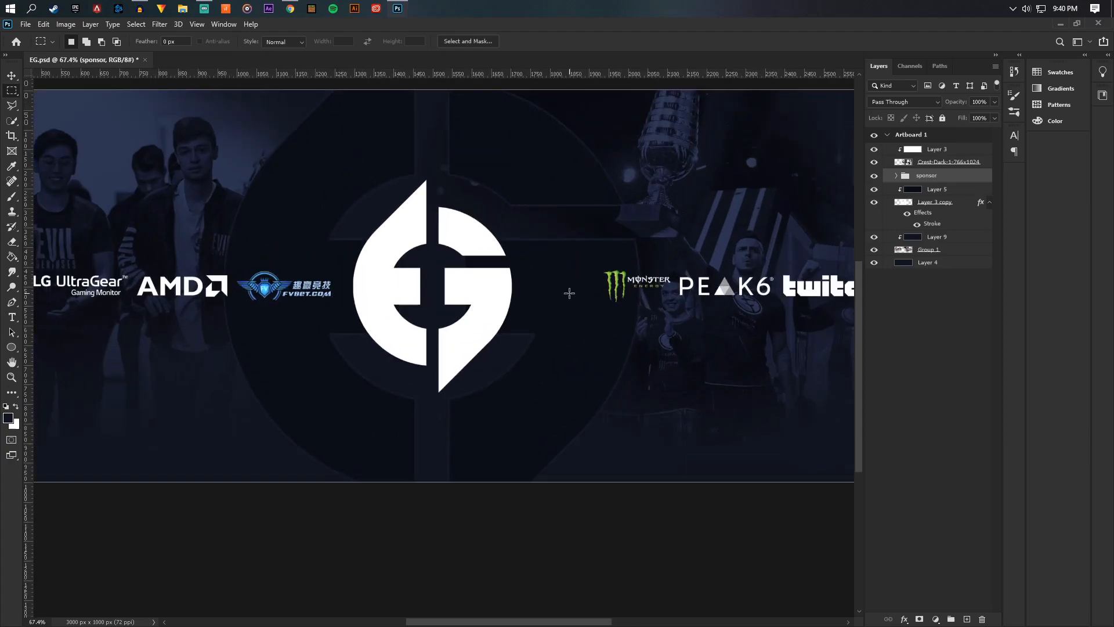
scroll(569, 293, down, 2)
scroll(684, 317, up, 1)
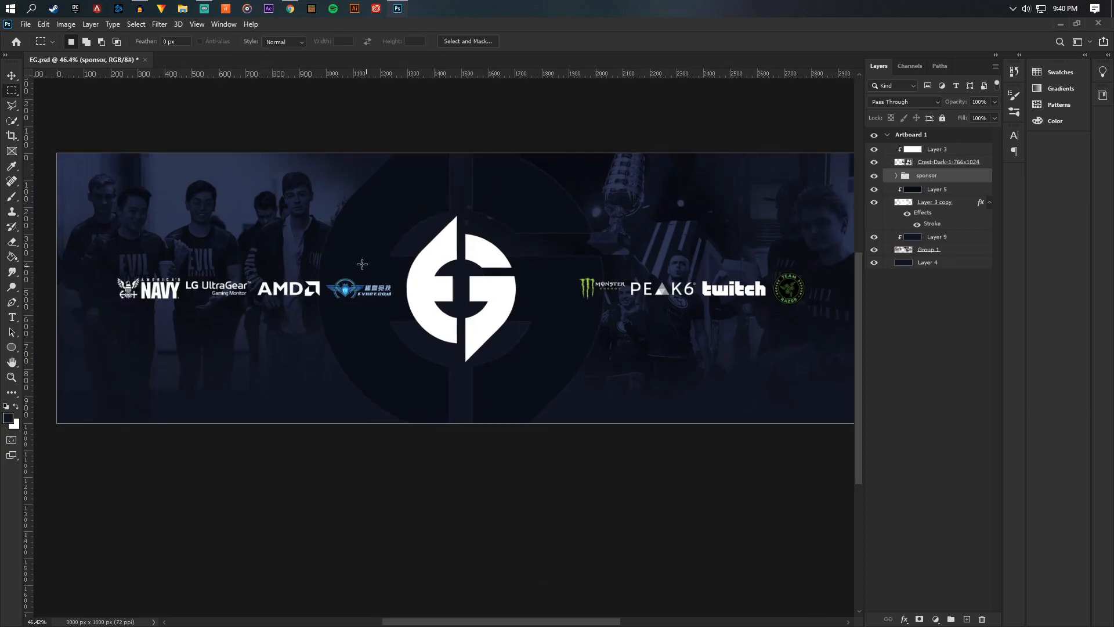
click(14, 76)
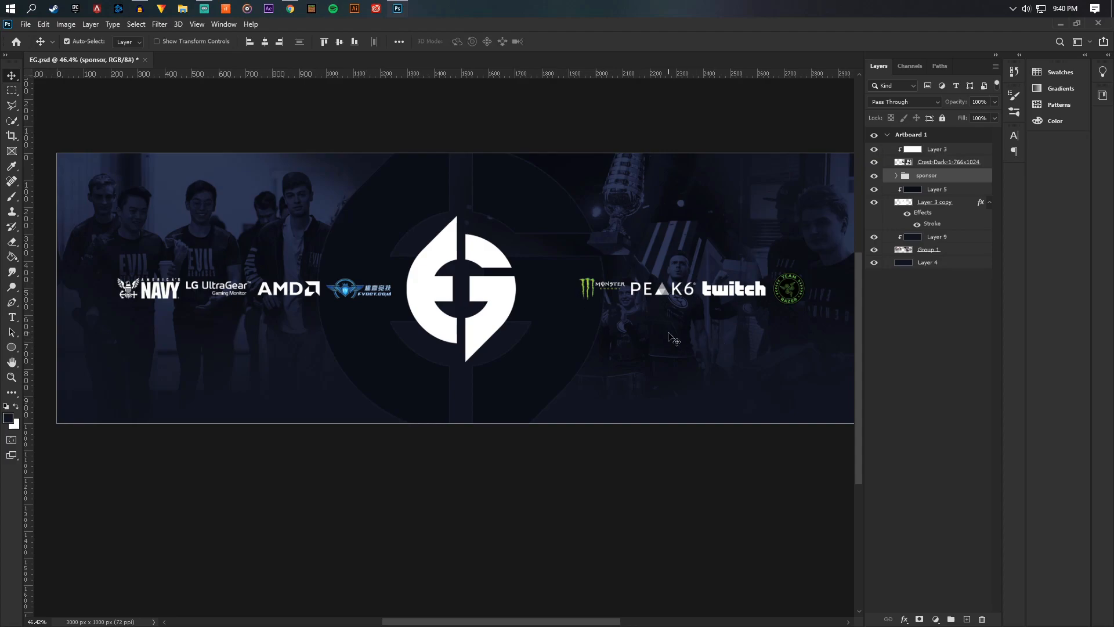
key(Left)
key(Left)
key(Left)
key(Left)
key(Left)
key(Left)
key(Left)
key(Left)
key(Left)
key(Left)
key(Left)
key(Left)
key(Left)
key(Left)
key(Left)
key(Left)
key(Left)
key(Left)
key(Left)
key(Left)
key(Left)
key(Left)
key(Left)
key(Left)
key(Left)
key(Left)
key(Left)
key(Left)
key(Left)
key(Left)
key(Left)
key(Left)
key(Left)
key(Left)
key(Left)
key(Left)
key(Left)
key(Left)
key(Left)
key(Left)
key(Left)
key(Left)
key(Left)
key(Left)
key(Left)
key(Left)
key(Left)
key(Left)
key(Left)
key(Left)
key(Left)
key(Left)
key(Left)
key(Left)
key(Left)
key(Left)
key(Left)
key(Left)
key(Left)
key(Left)
key(Right)
key(Right)
key(Right)
key(Right)
key(Right)
key(Right)
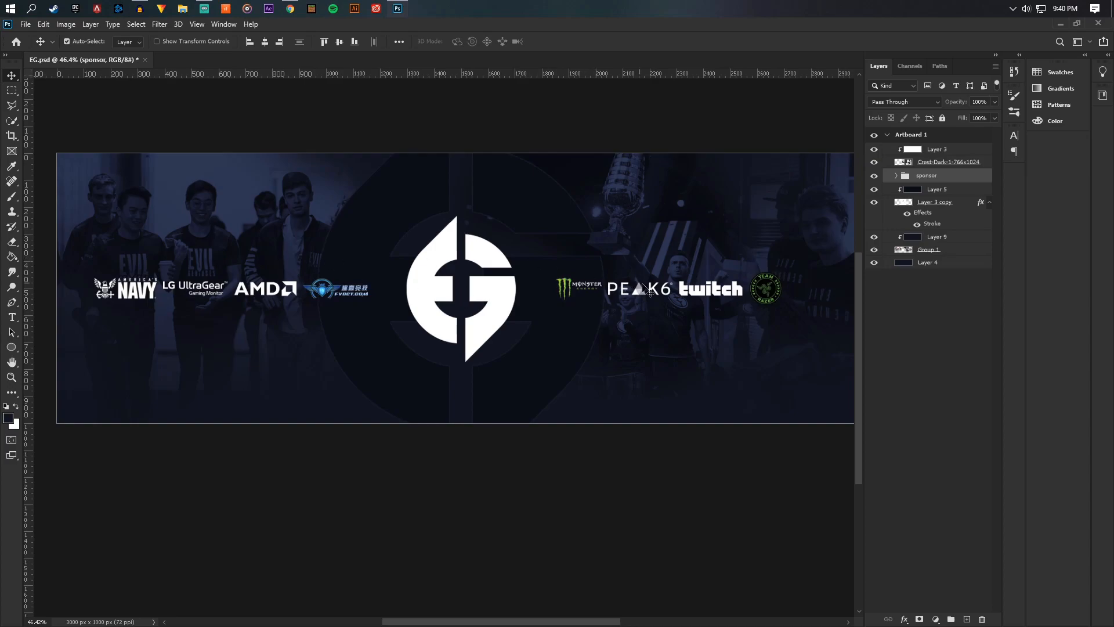
Place vertical guides at the crest's centre, at the FVBET logo's inner edge and at the Monster logo's inner edge, about 1851 px.
scroll(542, 325, up, 3)
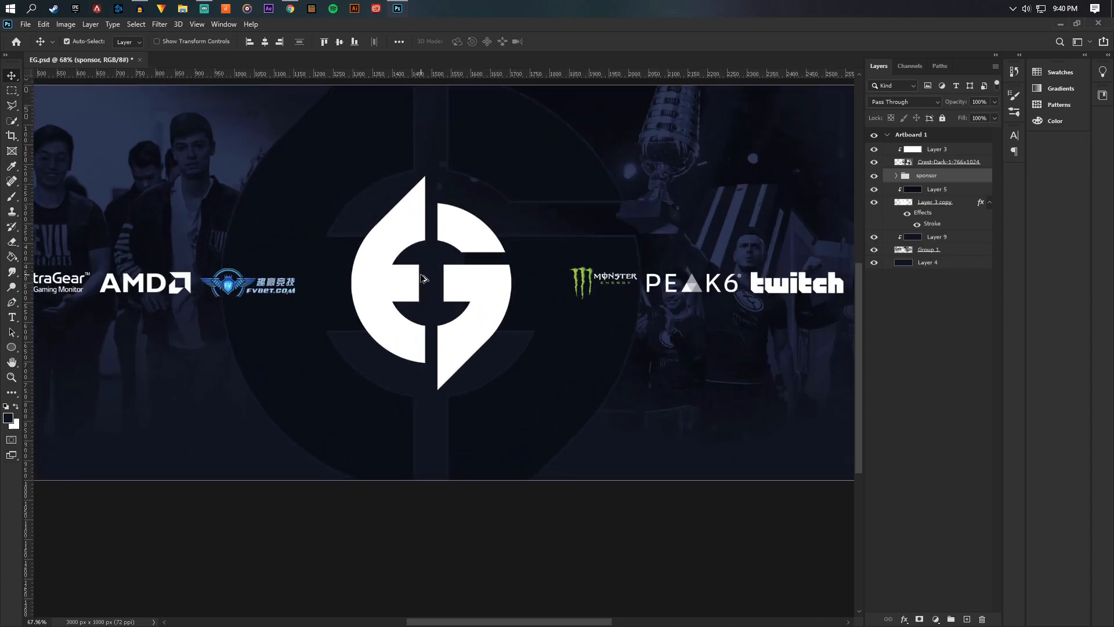
drag(29, 224, 432, 235)
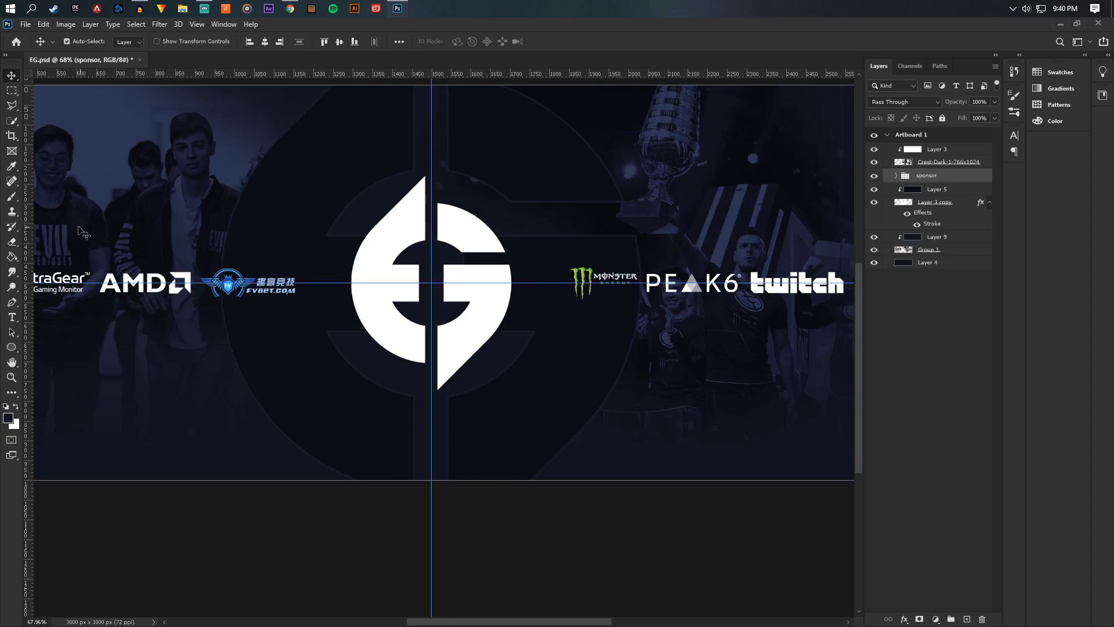
drag(29, 221, 296, 224)
drag(27, 247, 569, 210)
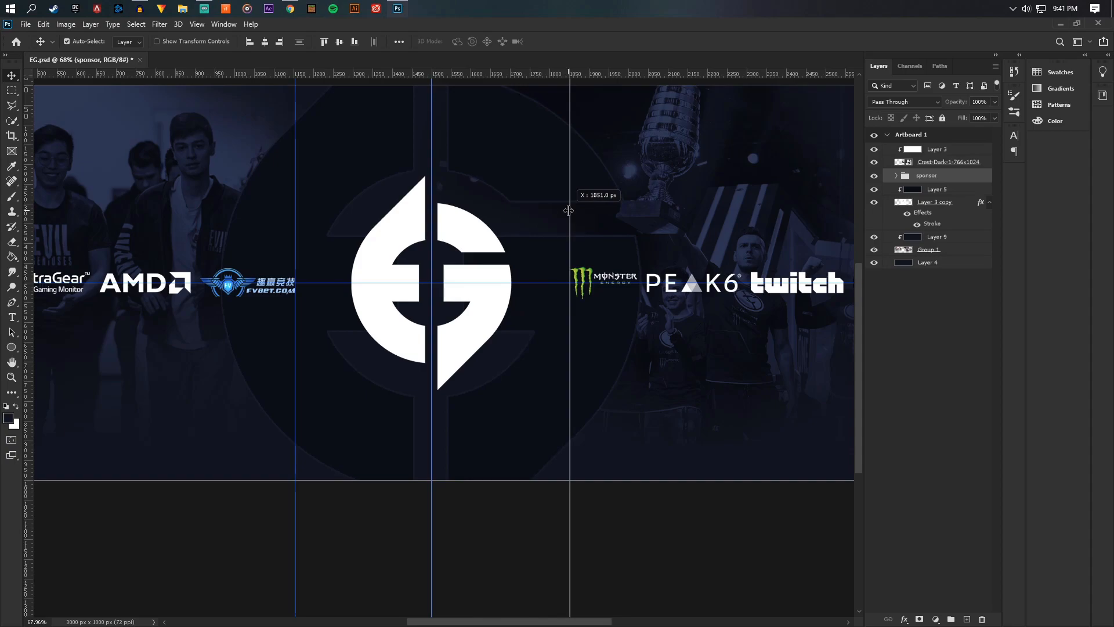
drag(569, 211, 568, 211)
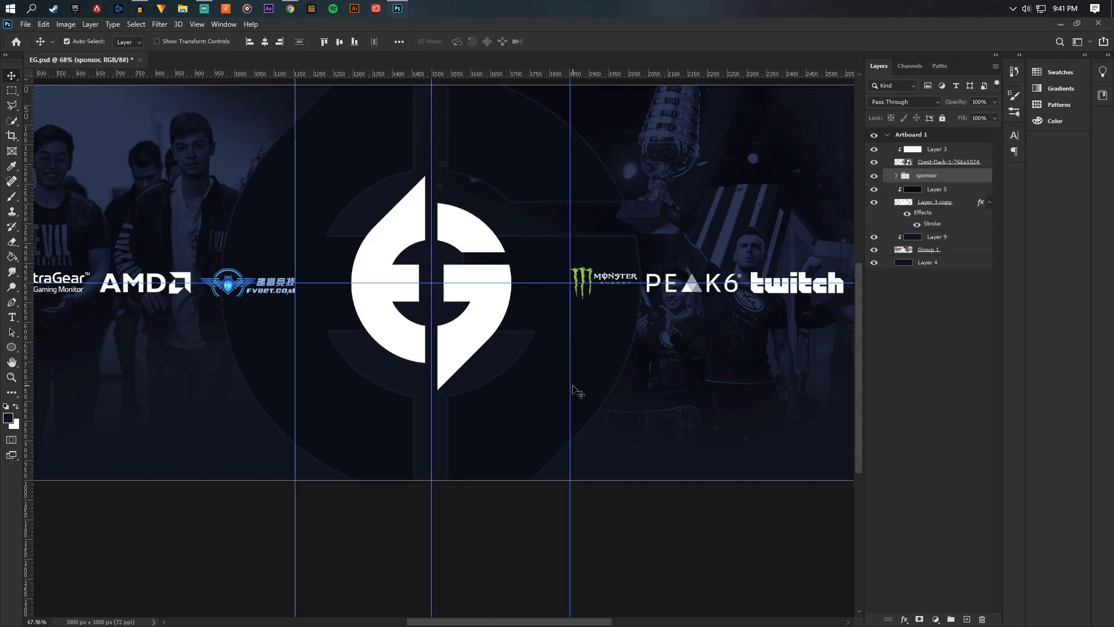
Compare the two crest-to-logo gaps by moving a selection spanning the FVBET-side guides onto the Monster side, and remove the selection.
scroll(572, 385, down, 9)
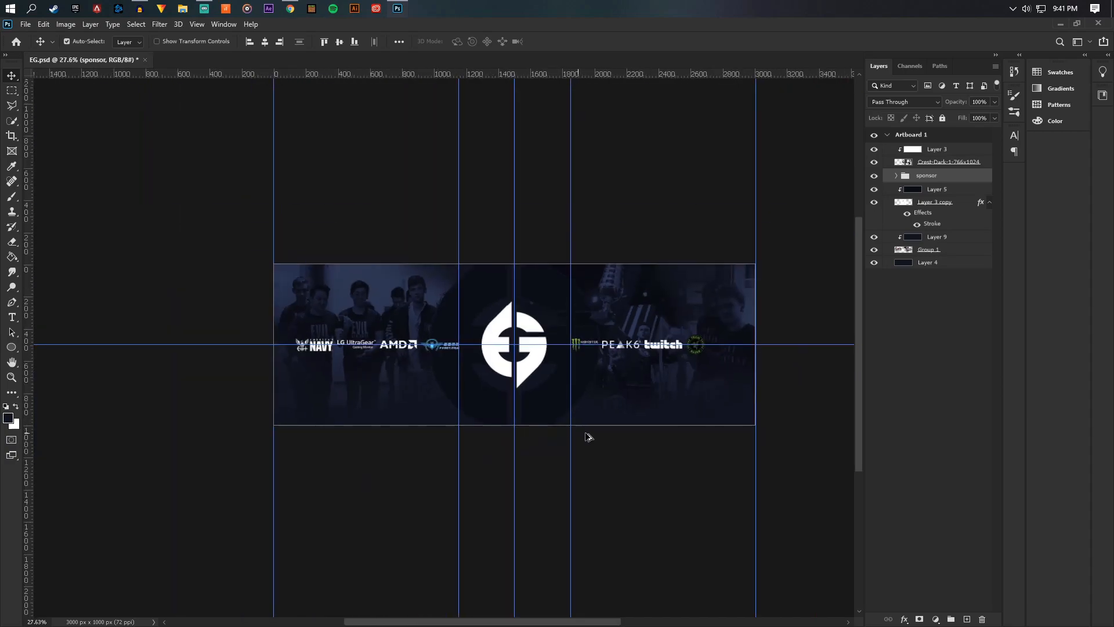
scroll(586, 434, up, 3)
scroll(580, 278, down, 2)
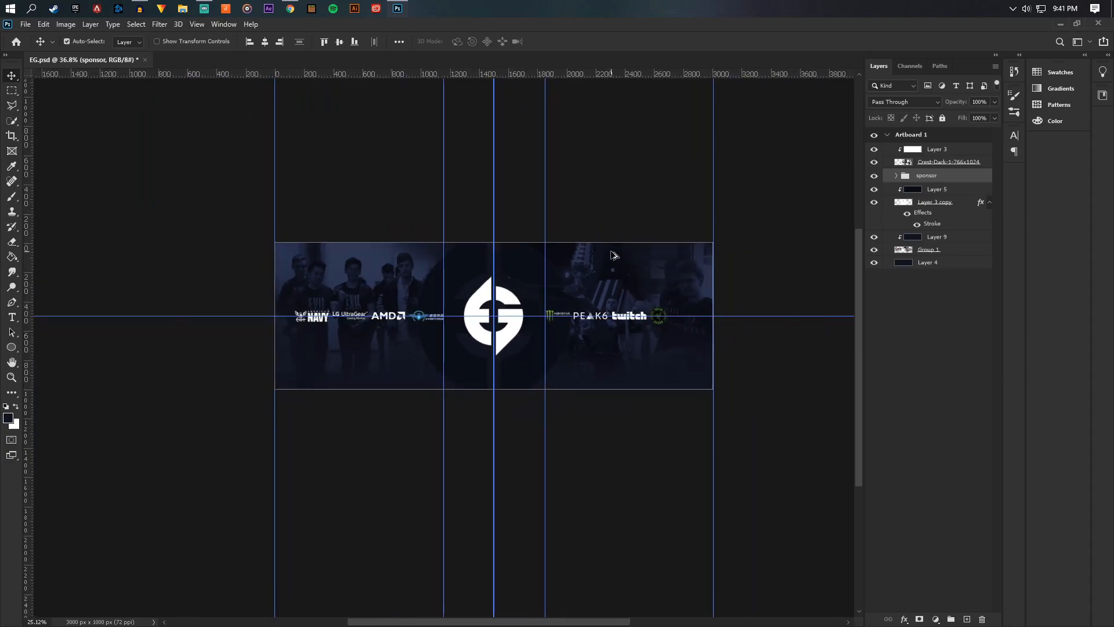
scroll(614, 256, up, 6)
click(12, 91)
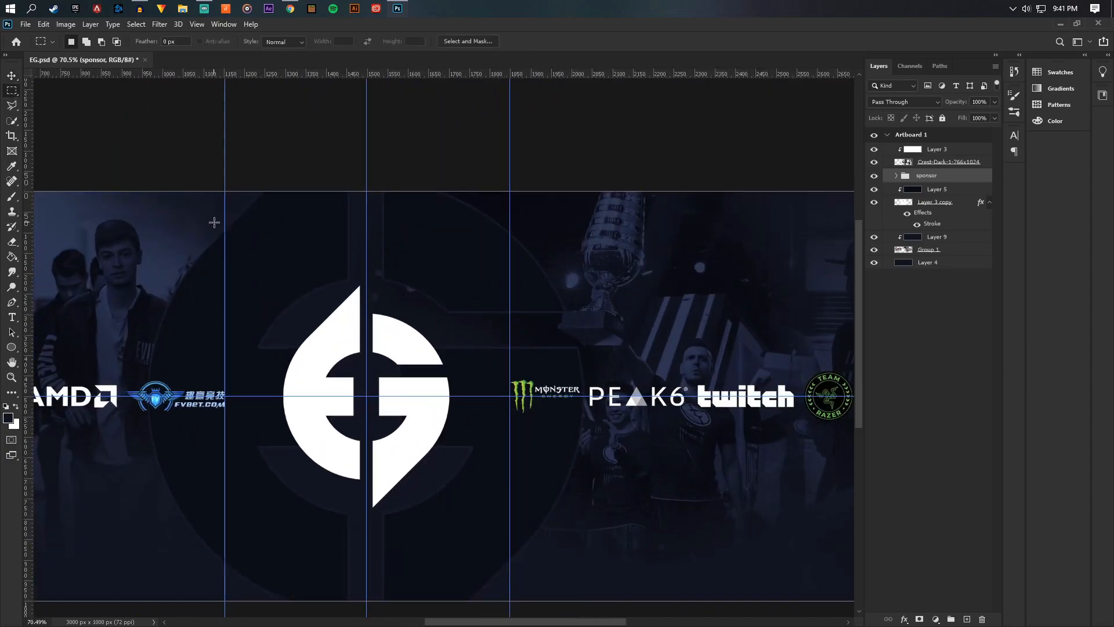
drag(225, 221, 366, 335)
drag(337, 292, 472, 287)
right_click(473, 287)
click(497, 294)
scroll(496, 294, down, 6)
scroll(432, 348, up, 3)
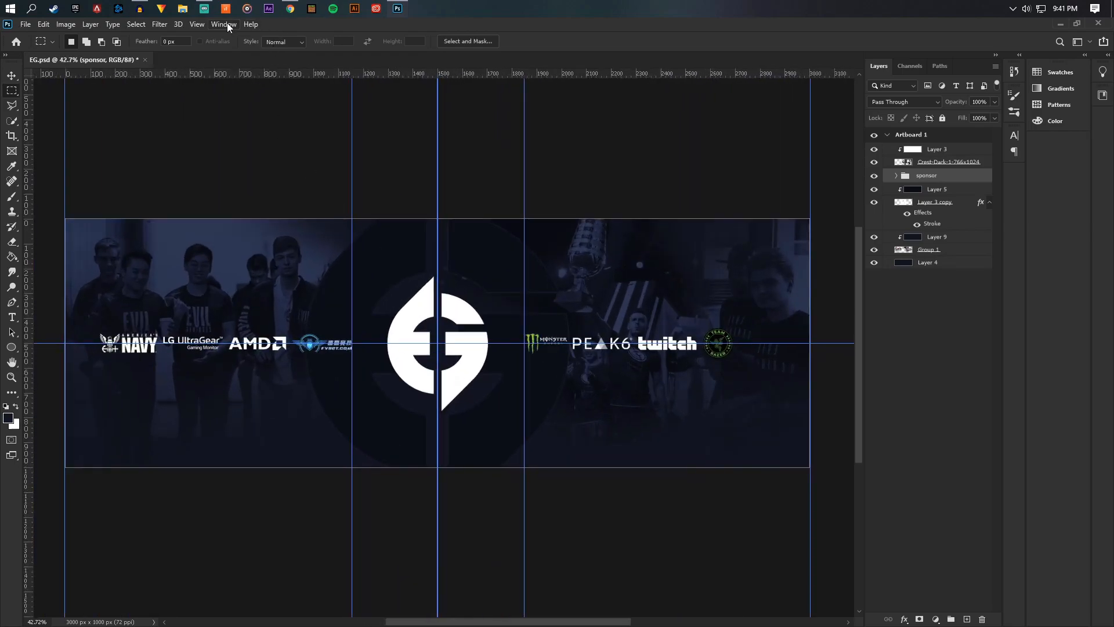
Try to hide the guides by toggling the extras and rulers.
click(199, 25)
click(223, 233)
scroll(446, 287, down, 3)
scroll(446, 287, up, 3)
click(201, 26)
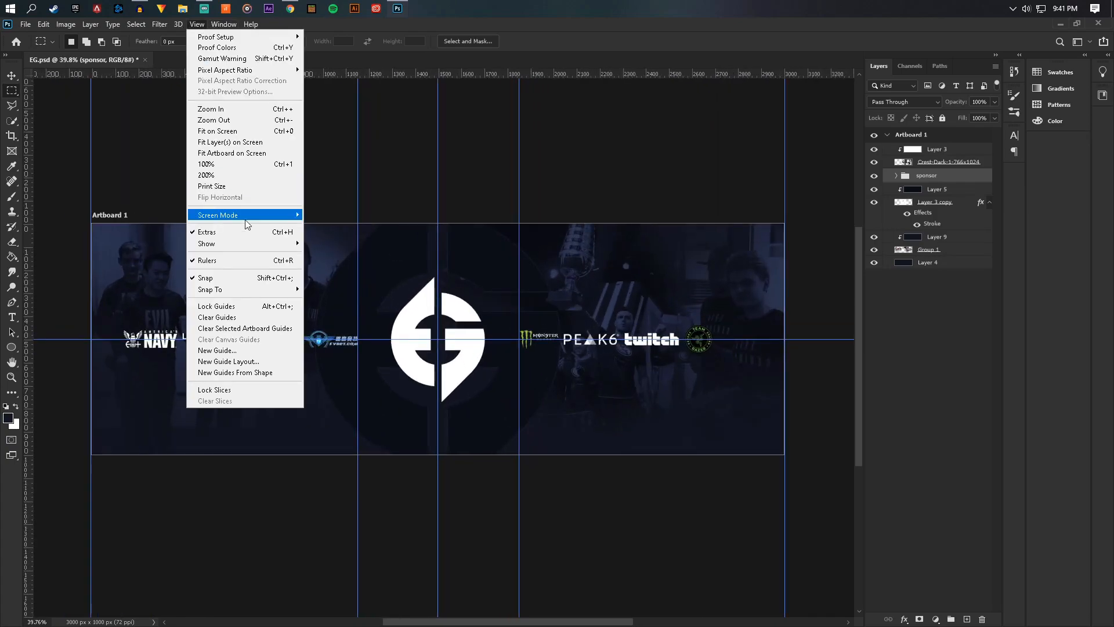
click(244, 260)
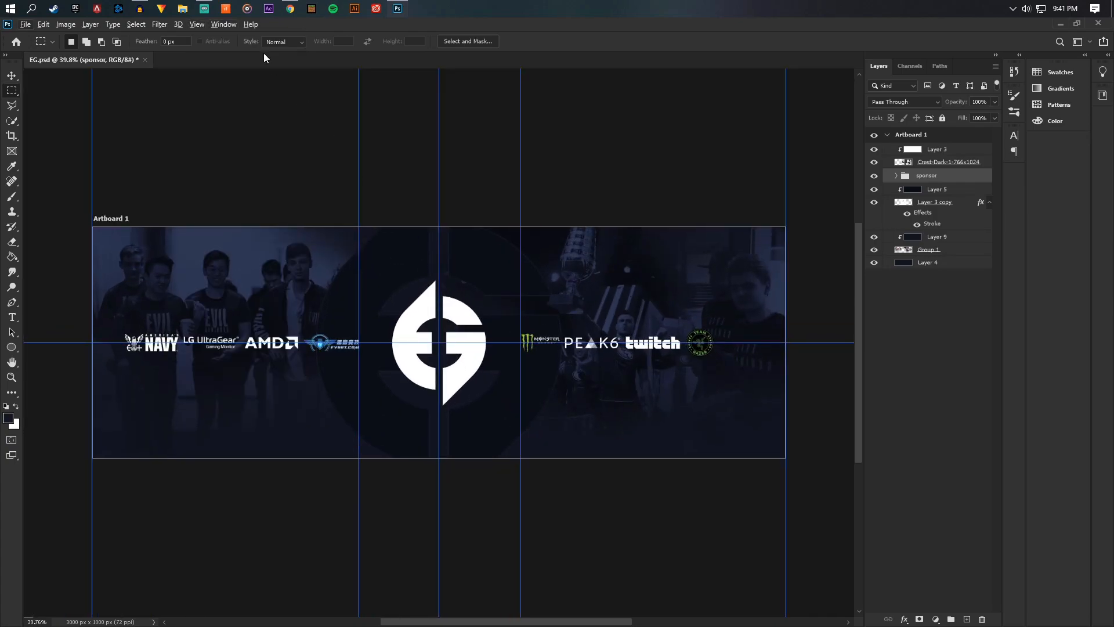
click(196, 25)
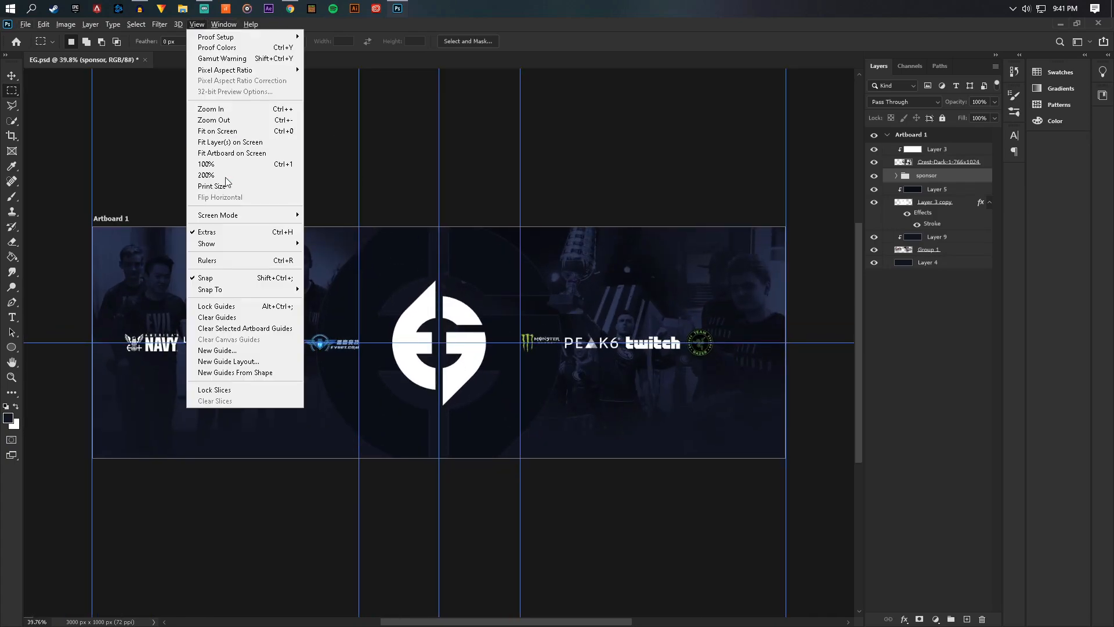
click(221, 260)
click(197, 25)
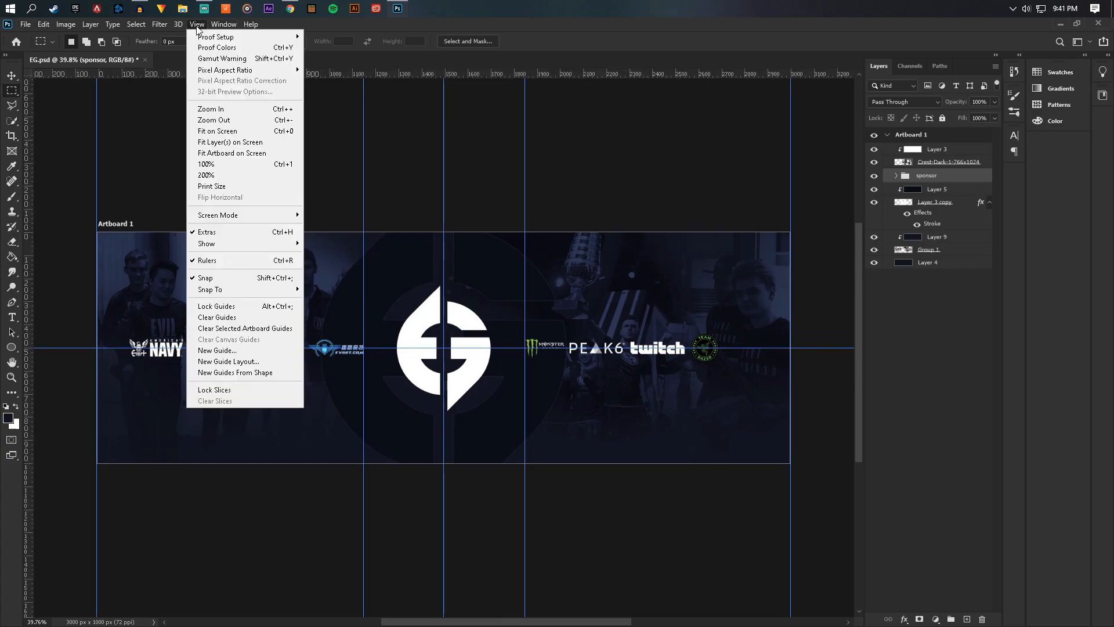
click(216, 259)
Turn off the extras to hide the guides, and show the rulers again.
click(197, 25)
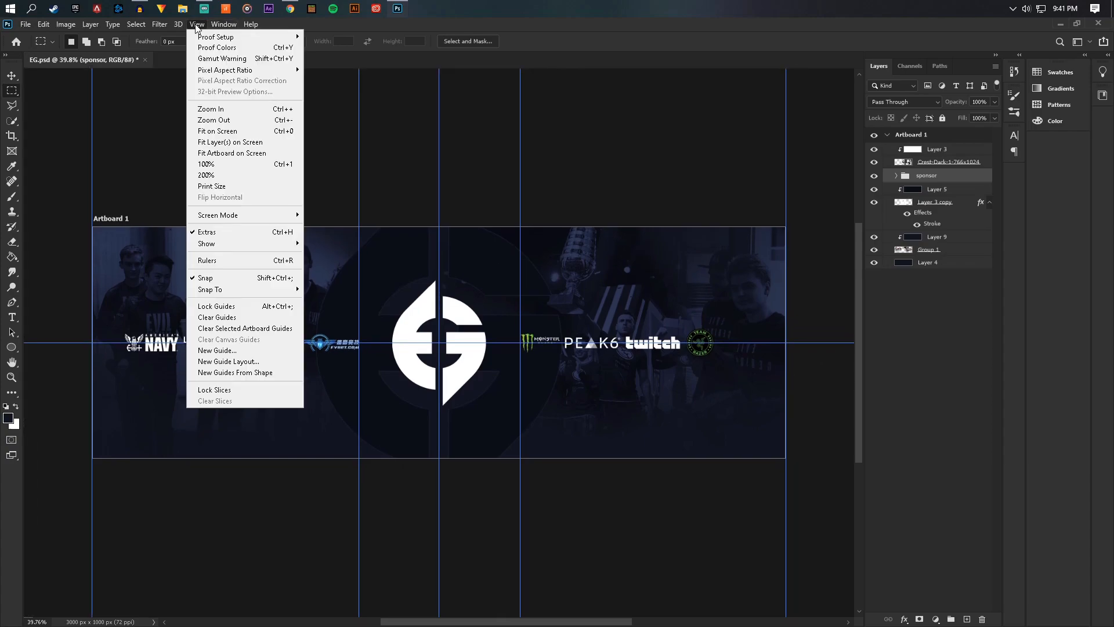
click(221, 233)
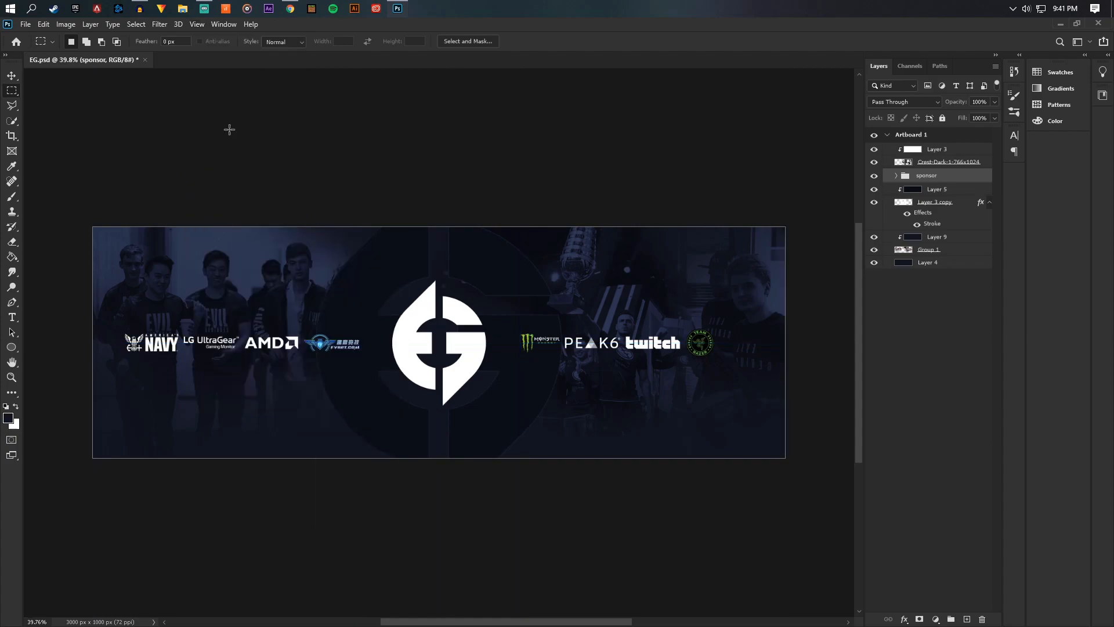
click(193, 26)
click(221, 257)
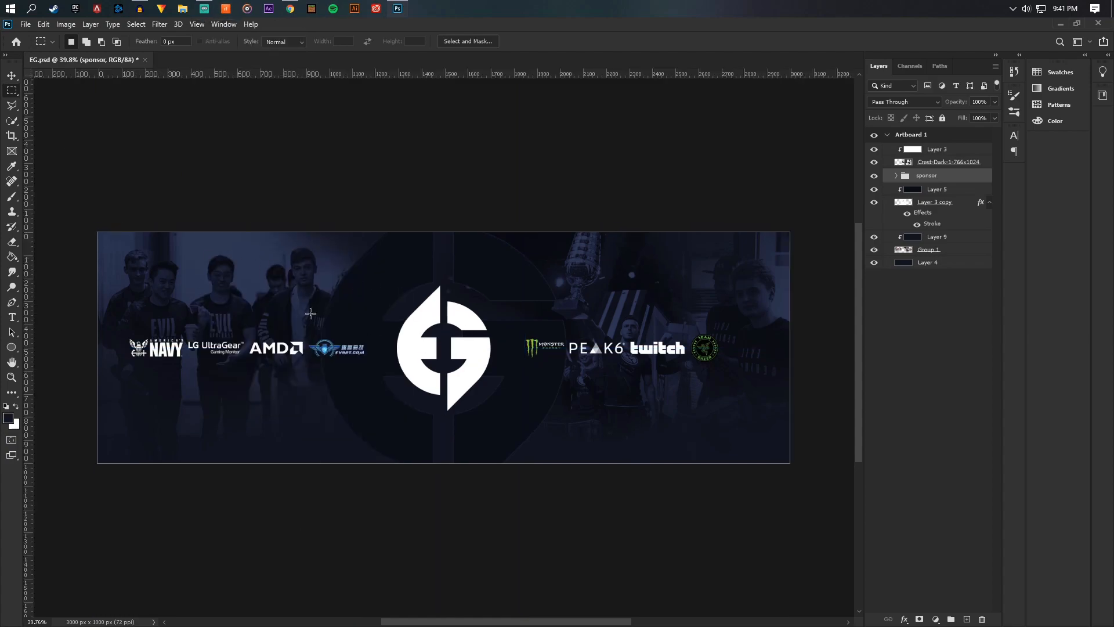
Switch back to the Move tool and save EG.psd.
click(11, 75)
click(26, 24)
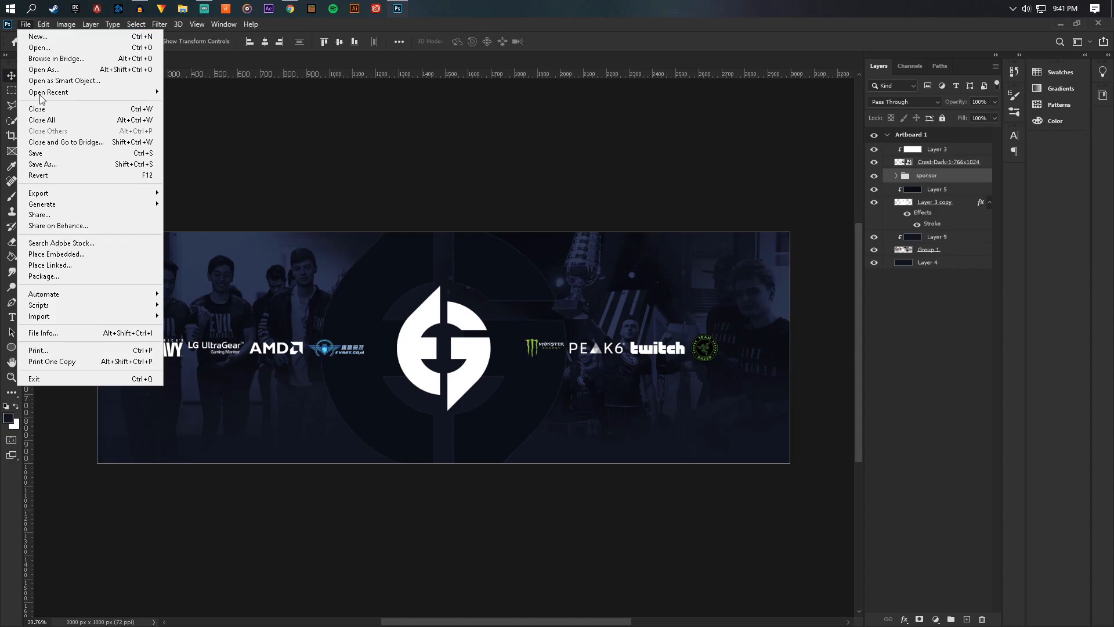
click(42, 153)
Examine the sponsor logos and their spacing around the crest across the whole header without guides.
scroll(778, 383, up, 3)
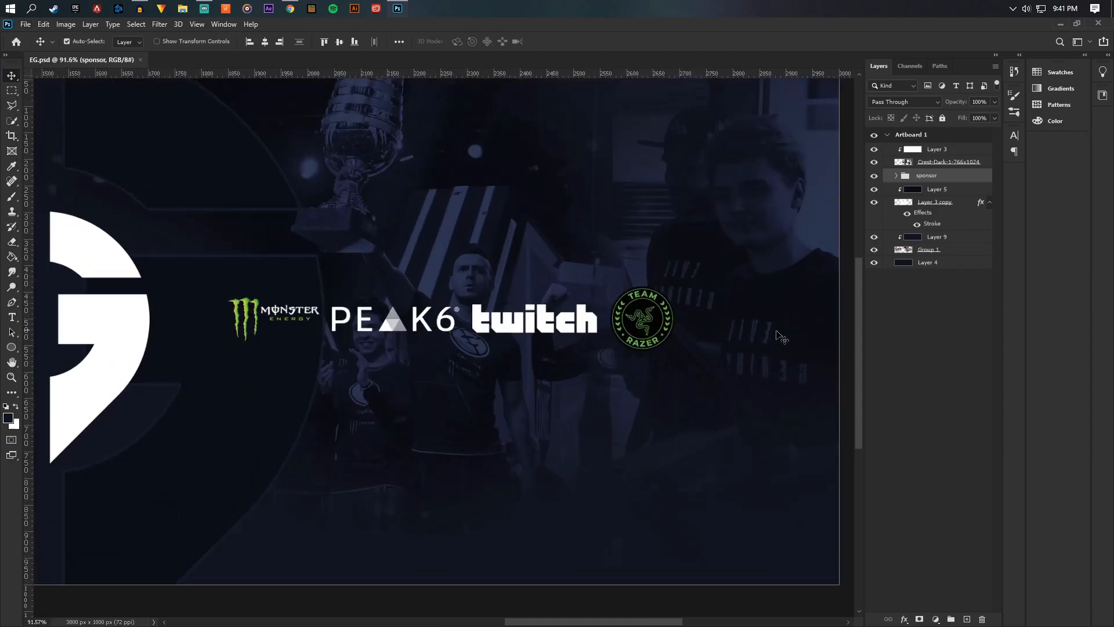
scroll(772, 334, down, 3)
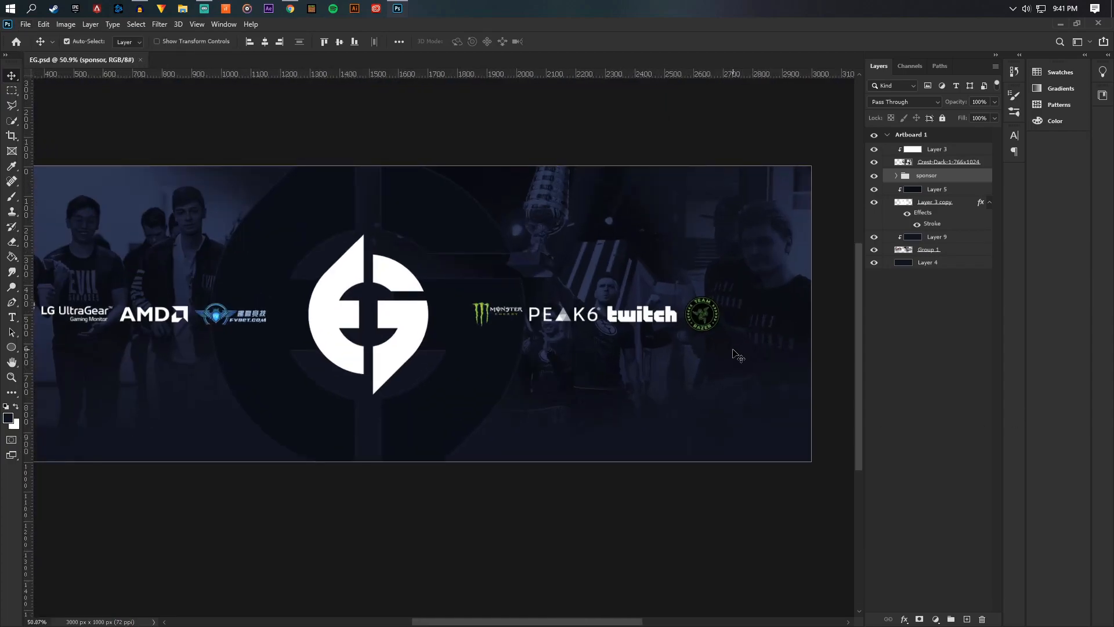
scroll(719, 338, down, 3)
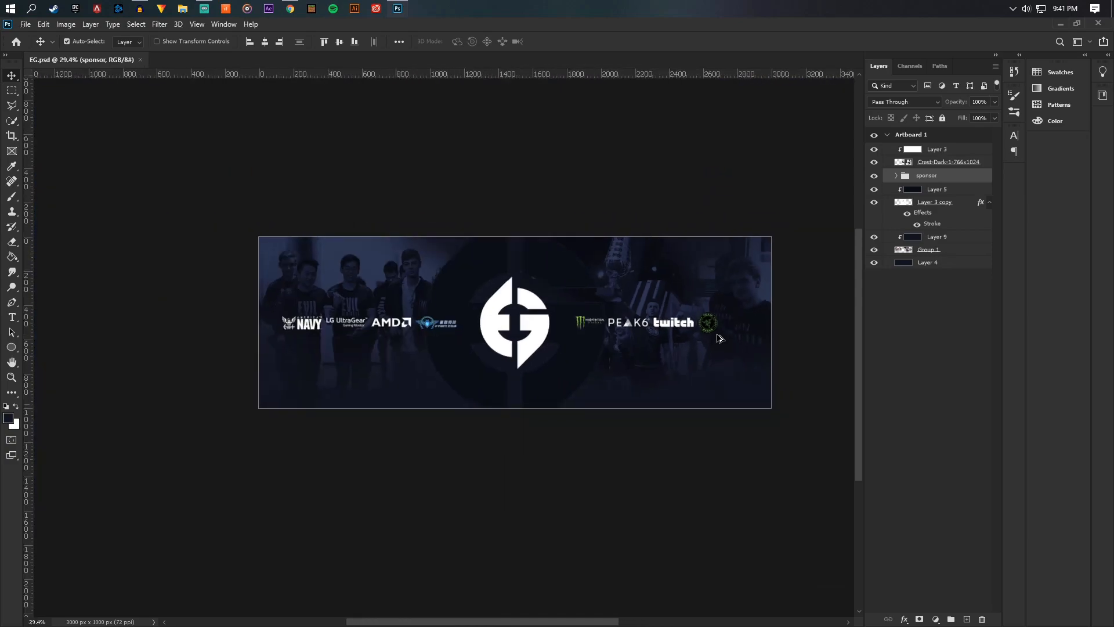
scroll(696, 336, up, 1)
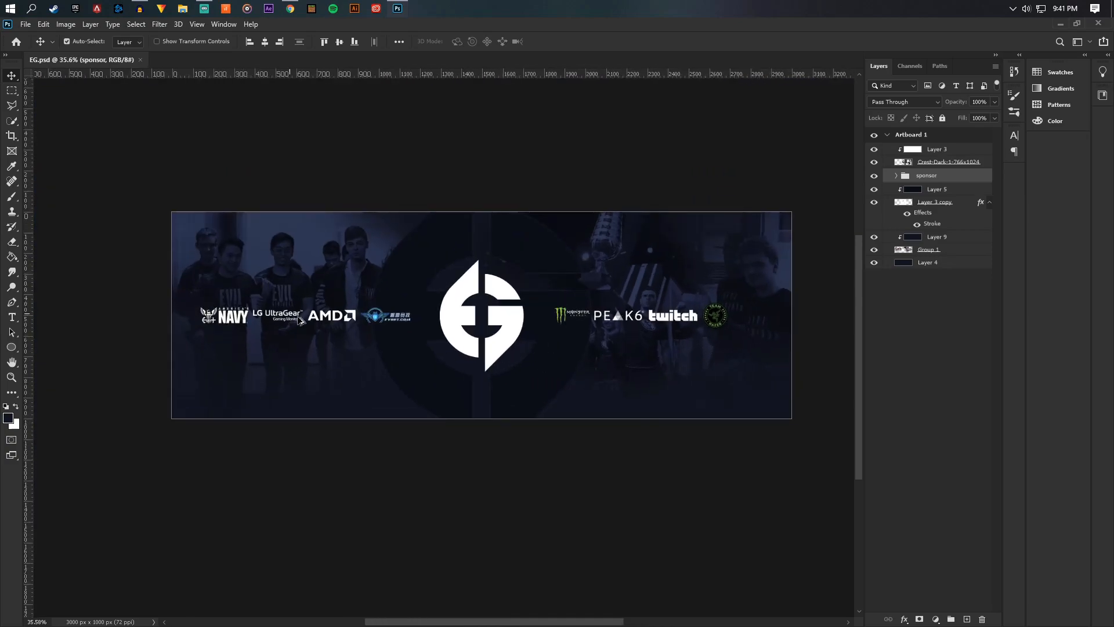
scroll(524, 356, up, 1)
scroll(815, 327, up, 1)
scroll(799, 333, down, 1)
scroll(843, 313, up, 1)
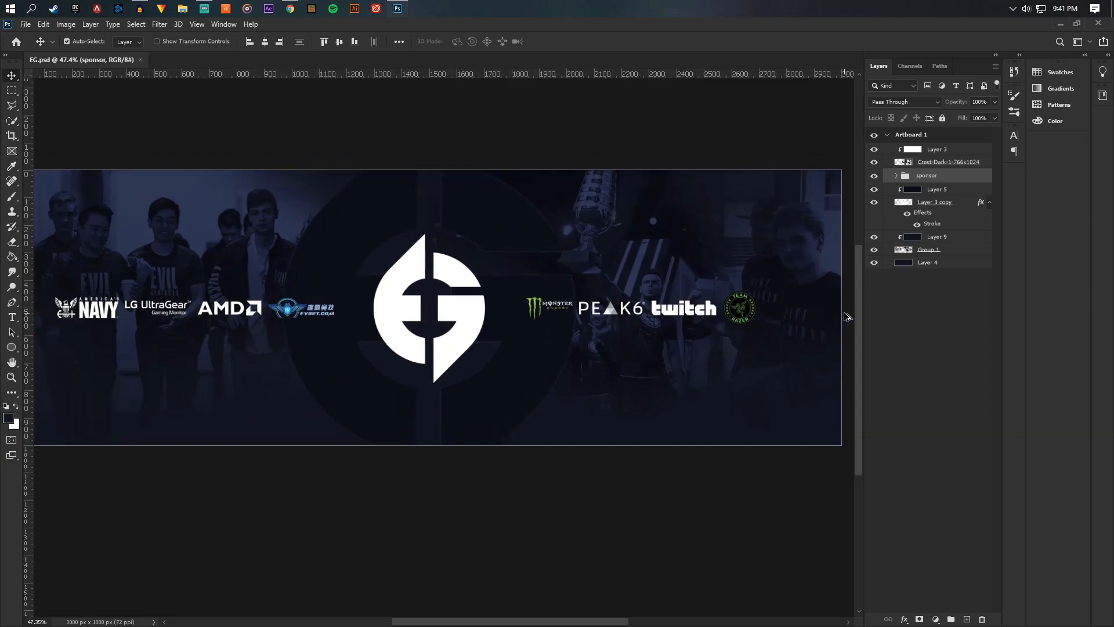
scroll(654, 319, down, 1)
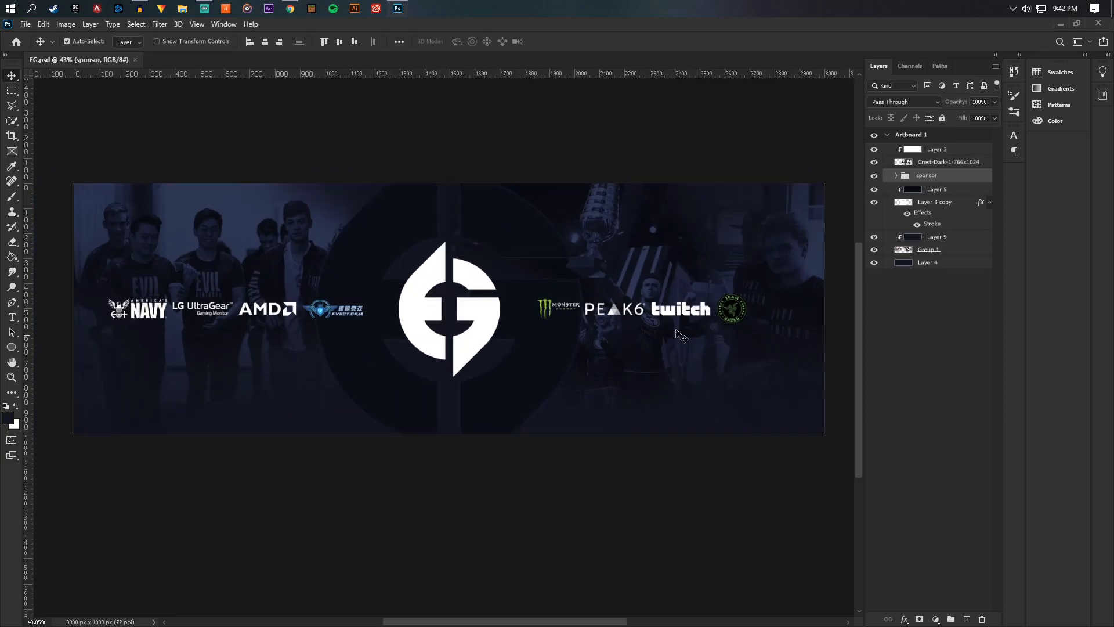
Duplicate Layer 5 and Layer 3 copy, merge the duplicates into one layer, and hide the original Layer 3 copy.
click(908, 194)
click(874, 204)
click(874, 204)
click(874, 204)
click(874, 203)
shift+click(932, 204)
drag(938, 190, 938, 184)
right_click(956, 191)
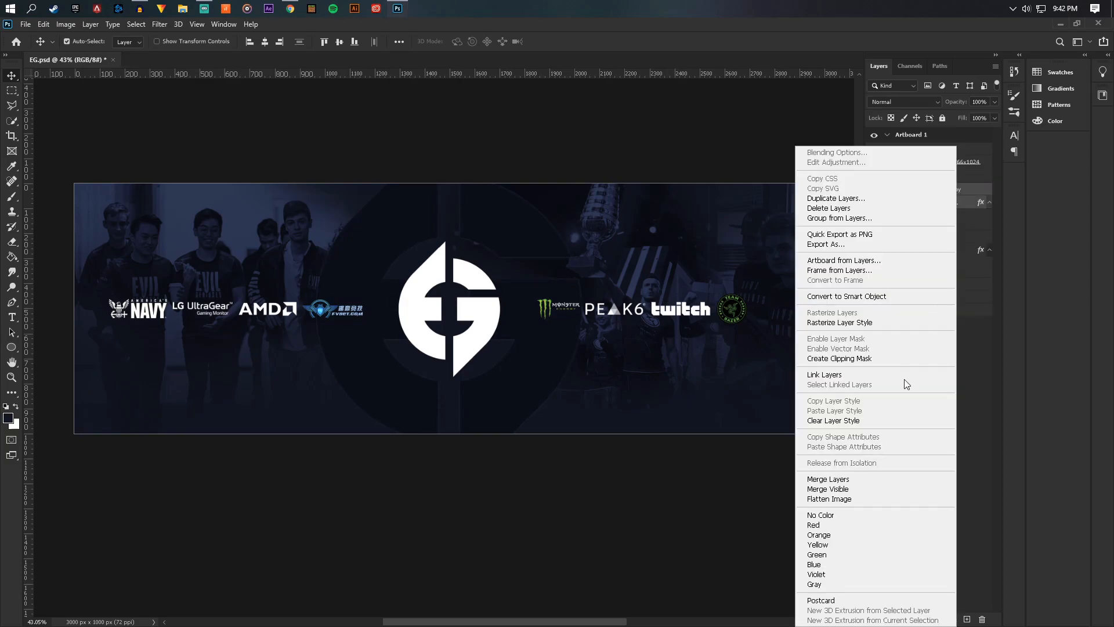
click(833, 478)
click(874, 214)
Try to clear the merged background crest's dark fill using the Paint Bucket in Clear mode, and undo the fill.
scroll(486, 302, up, 3)
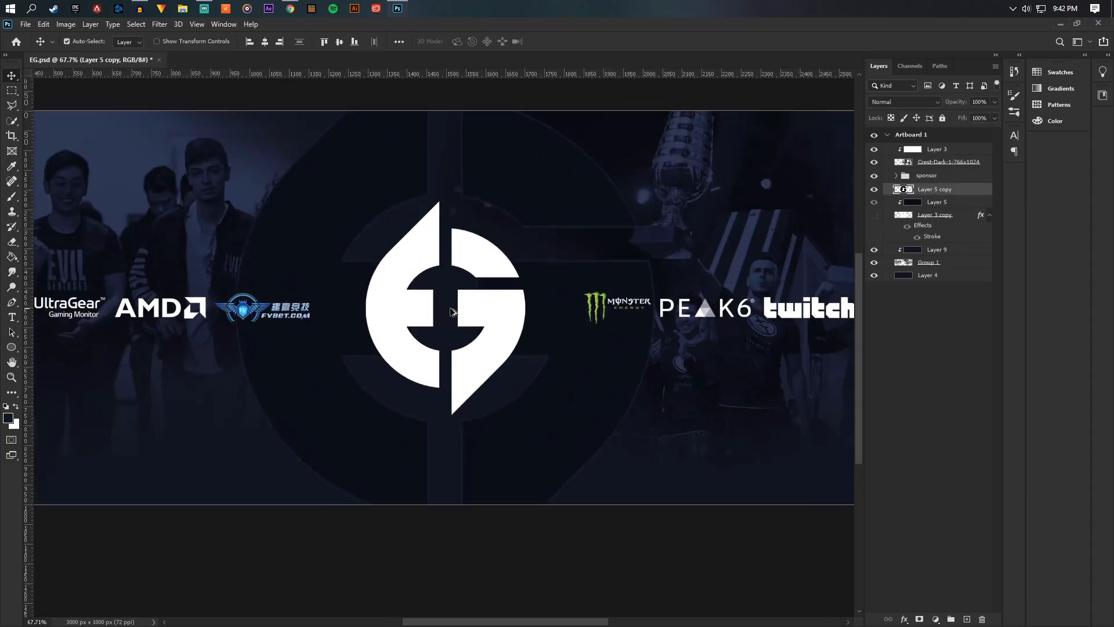
scroll(453, 311, up, 1)
click(11, 255)
click(204, 42)
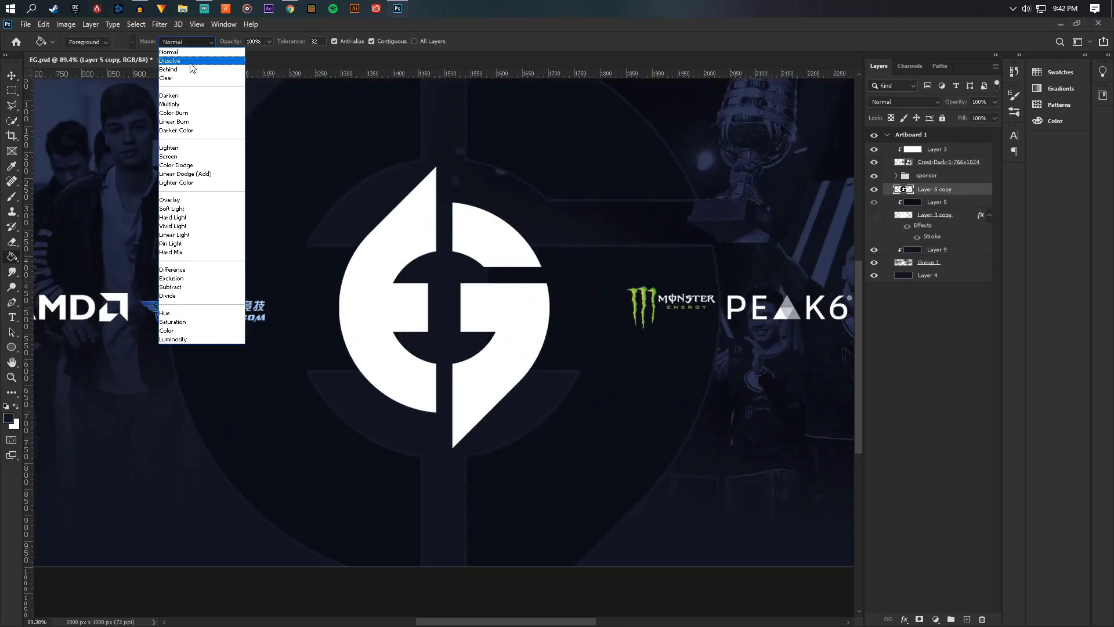
click(174, 78)
click(300, 146)
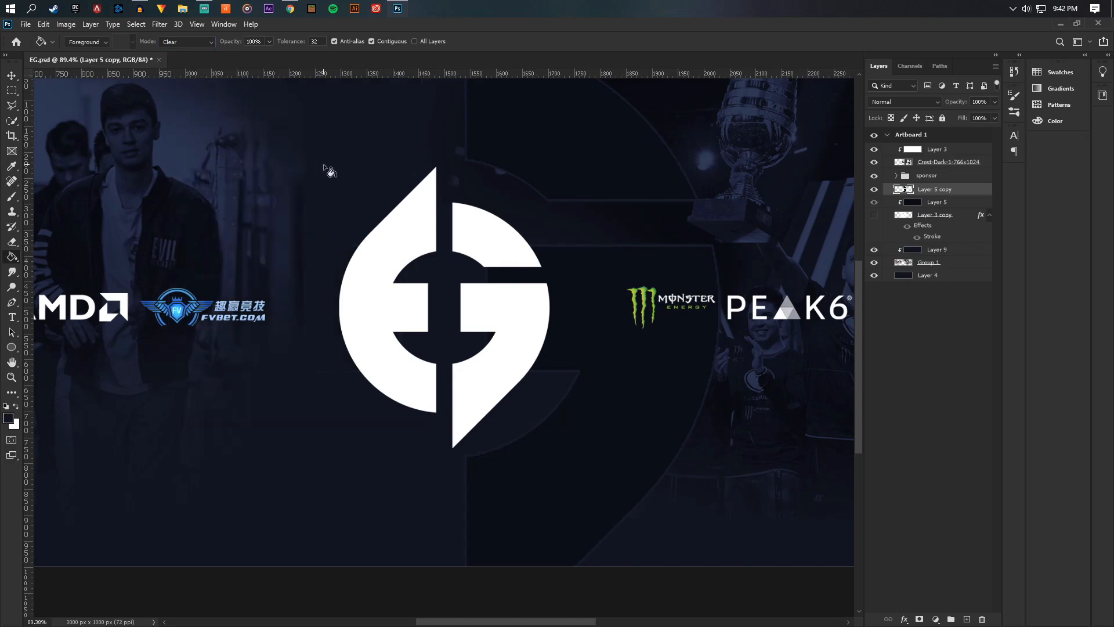
key(ctrl+z)
scroll(310, 189, up, 4)
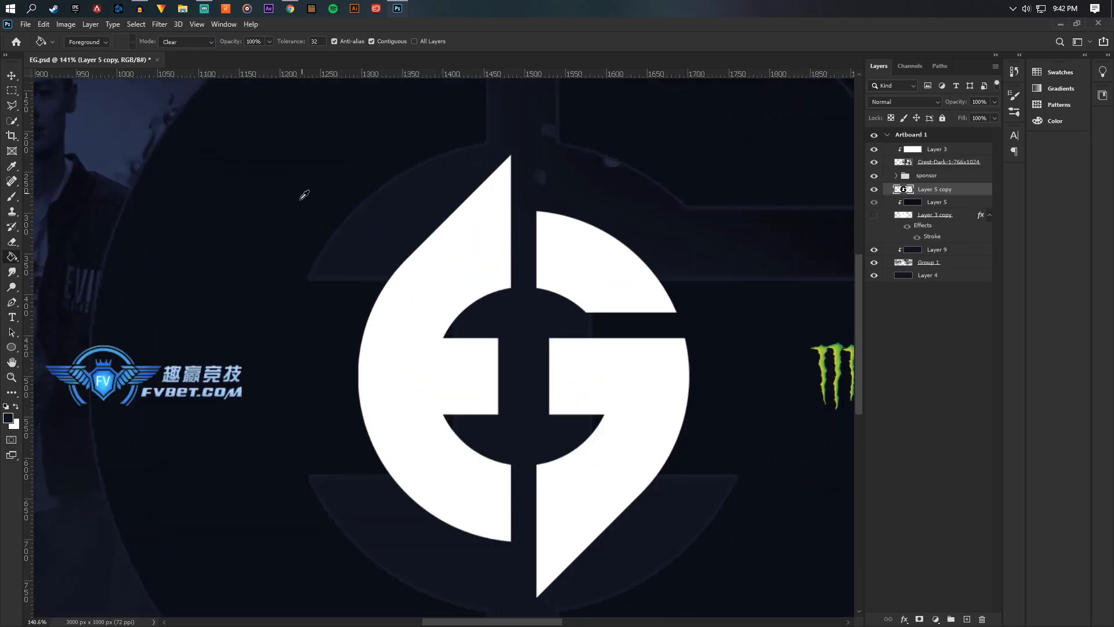
scroll(512, 227, down, 5)
scroll(788, 242, up, 2)
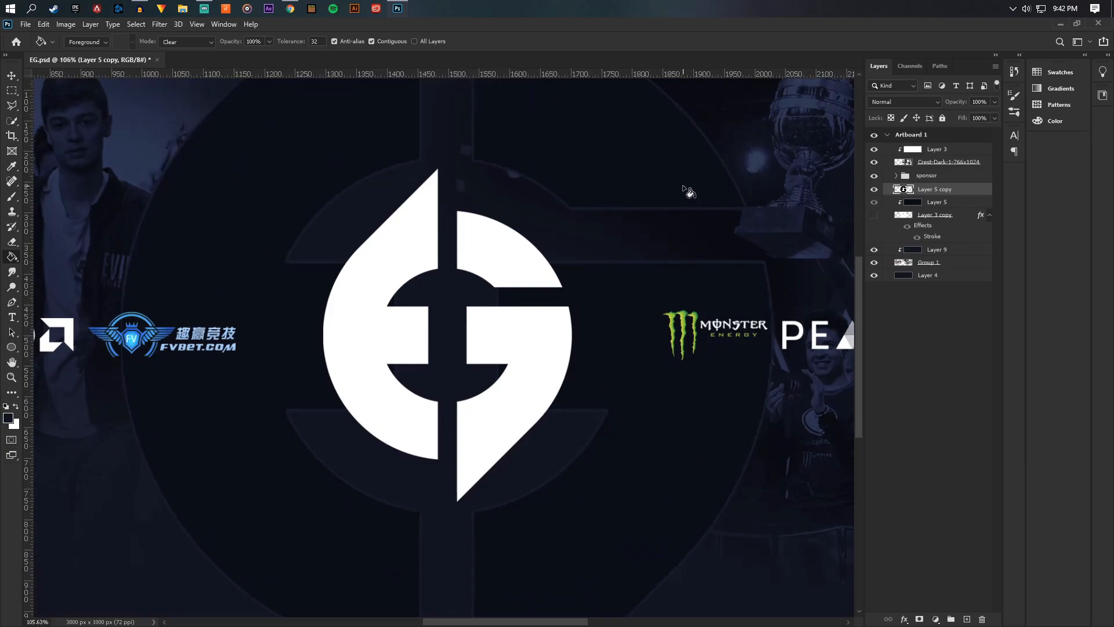
Delete the merged crest layer and show the original Layer 3 copy again.
click(874, 189)
drag(982, 618, 982, 619)
click(873, 202)
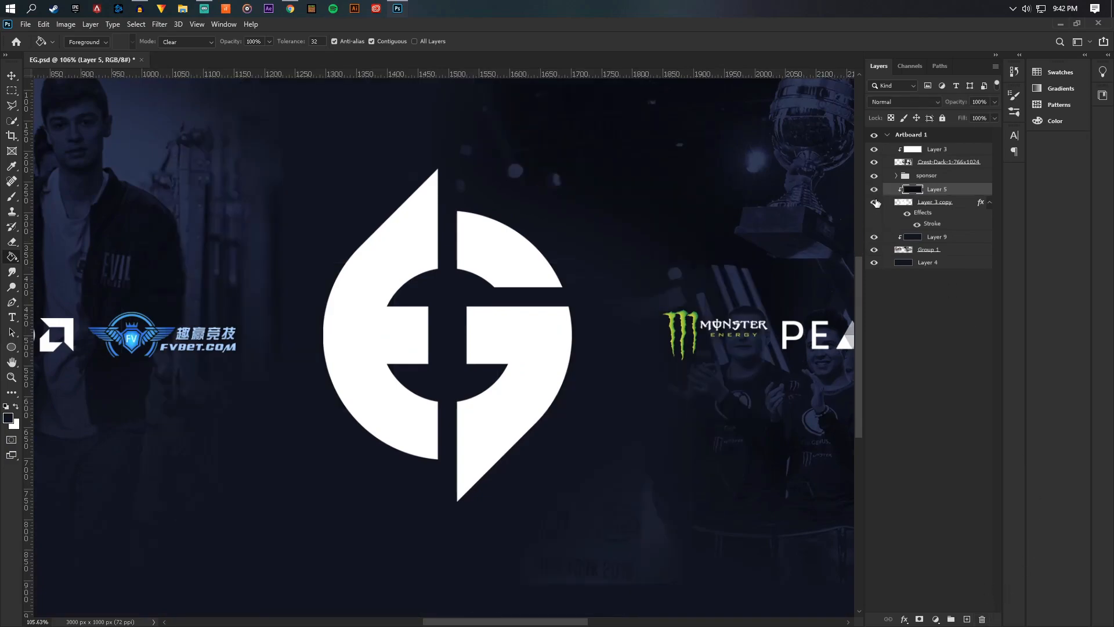
Change the stroke colour on Layer 3 copy to light blue 7890d4.
double_click(980, 205)
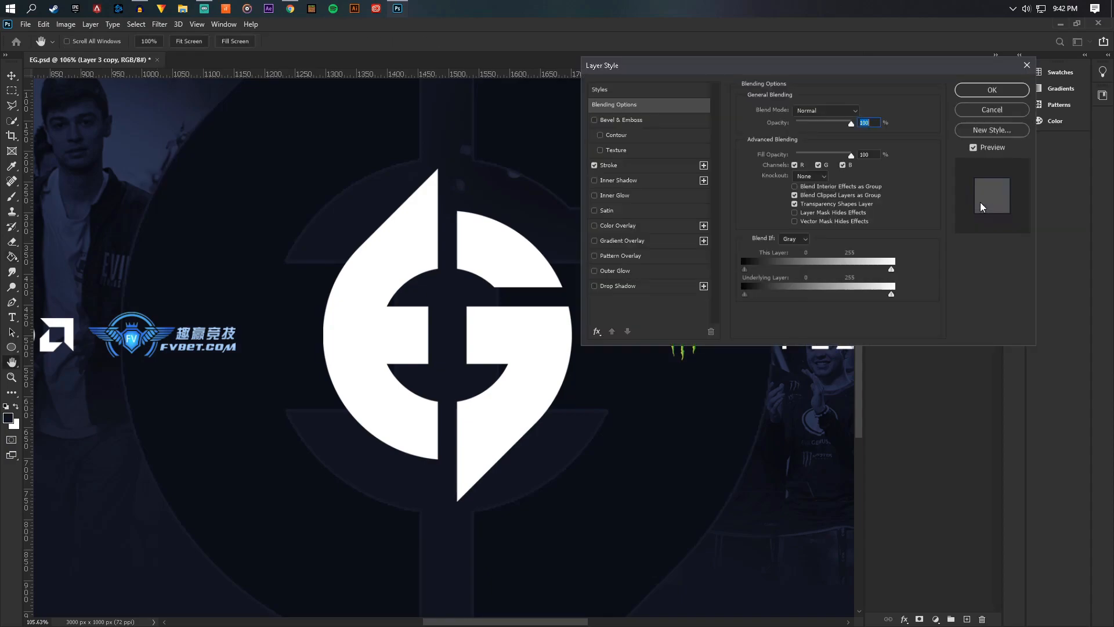
click(609, 165)
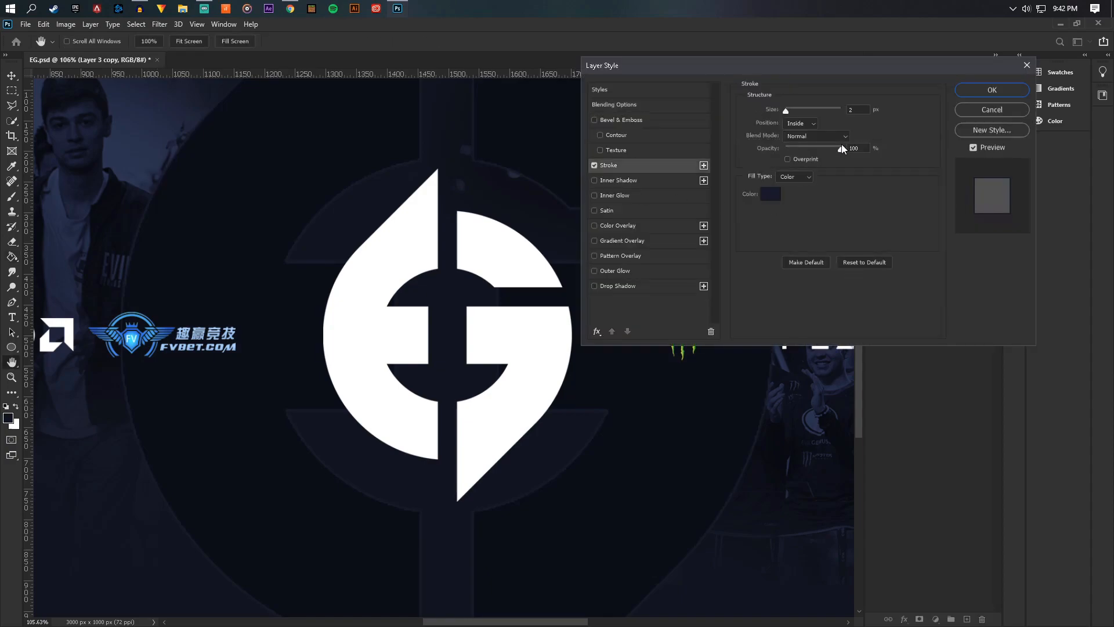
click(774, 195)
click(659, 165)
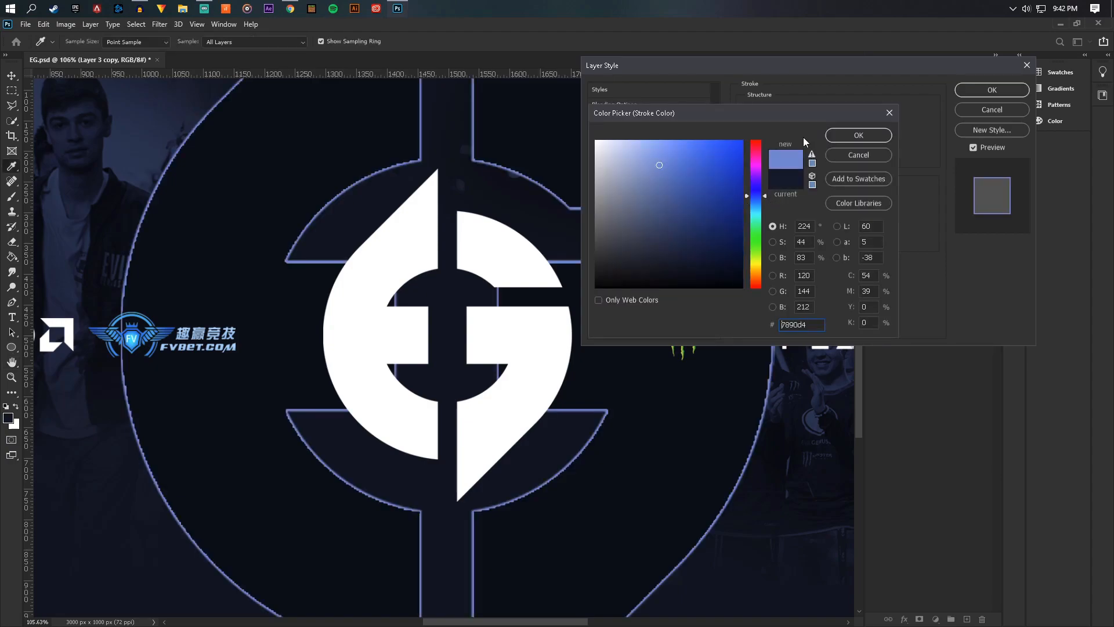
click(852, 135)
click(1001, 90)
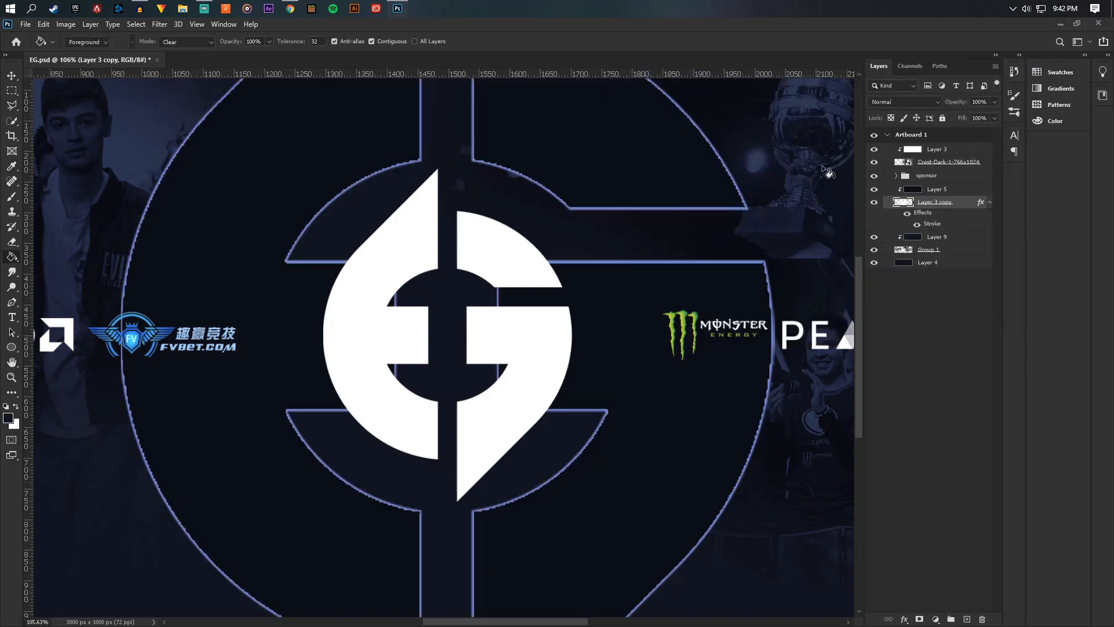
Merge duplicates of Layer 5 and Layer 3 copy, hide the original Layer 3 copy, and clear the merged crest's fill down to its outline.
shift+click(939, 190)
key(ctrl+j)
right_click(978, 190)
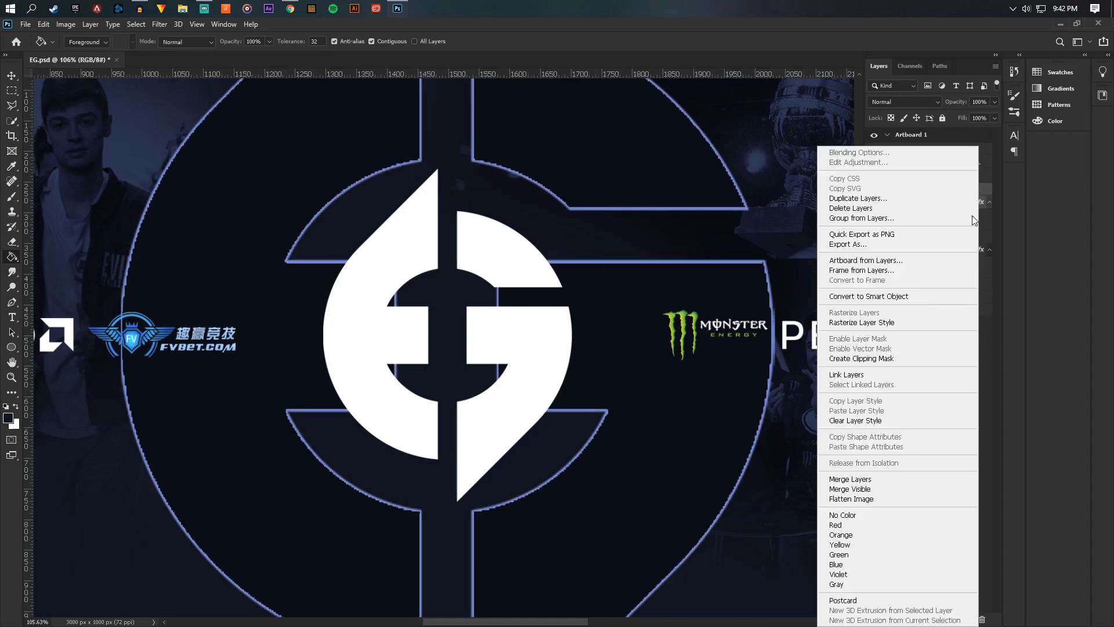
click(867, 479)
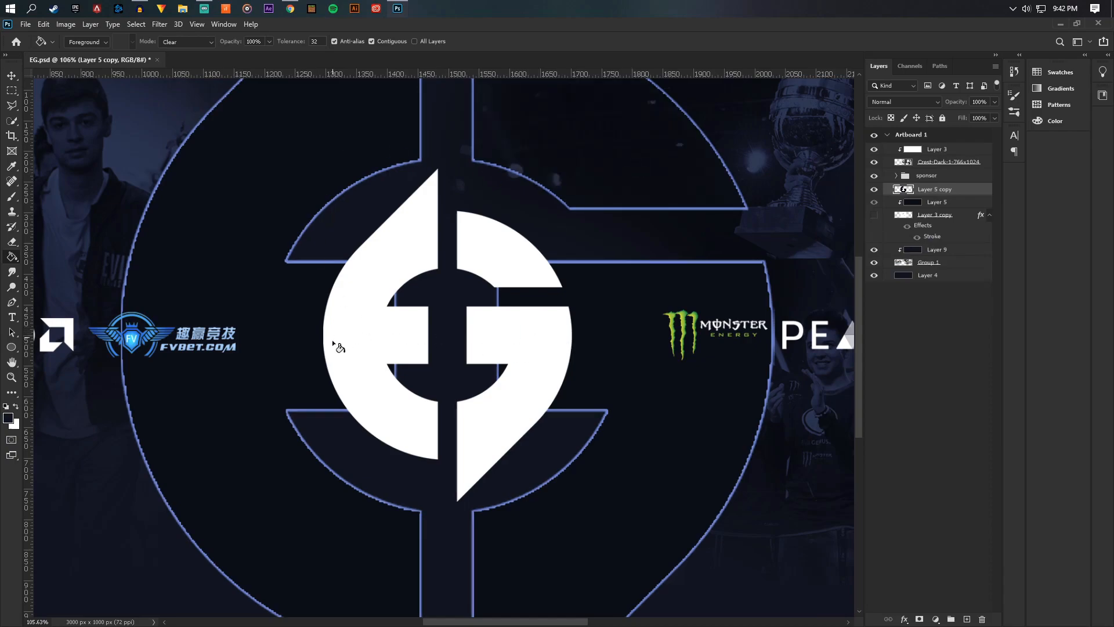
scroll(739, 368, down, 3)
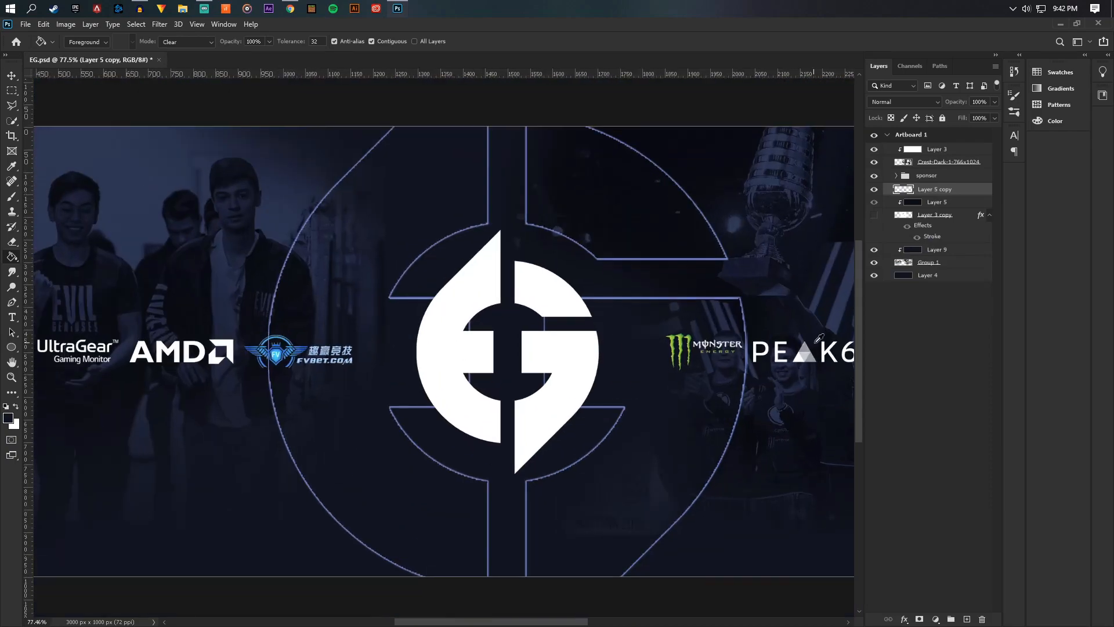
scroll(818, 338, up, 1)
Add a new layer clipped to the crest outline and fill it with dark navy using the Paint Bucket in Normal mode.
click(966, 618)
alt+click(928, 195)
click(171, 42)
click(174, 51)
click(188, 192)
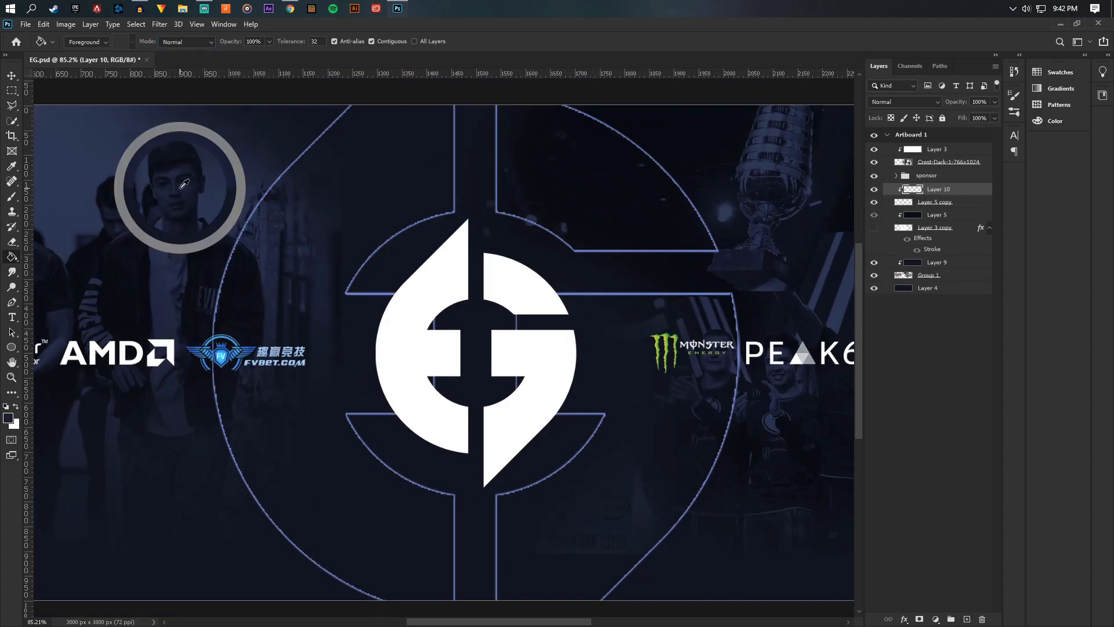
scroll(180, 188, down, 4)
scroll(696, 290, up, 5)
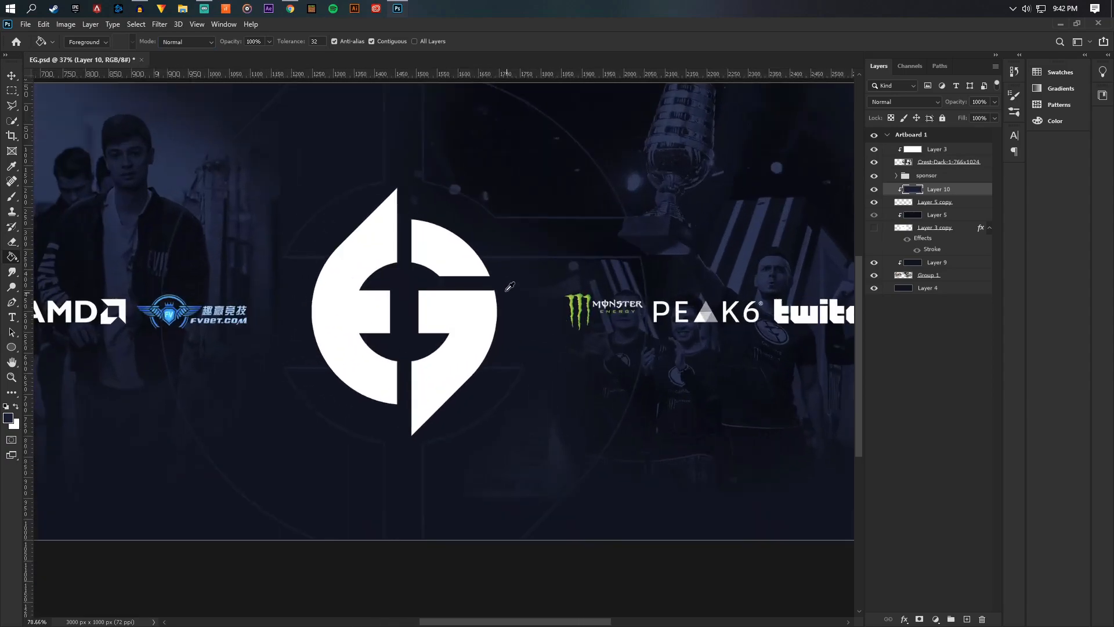
scroll(412, 203, down, 6)
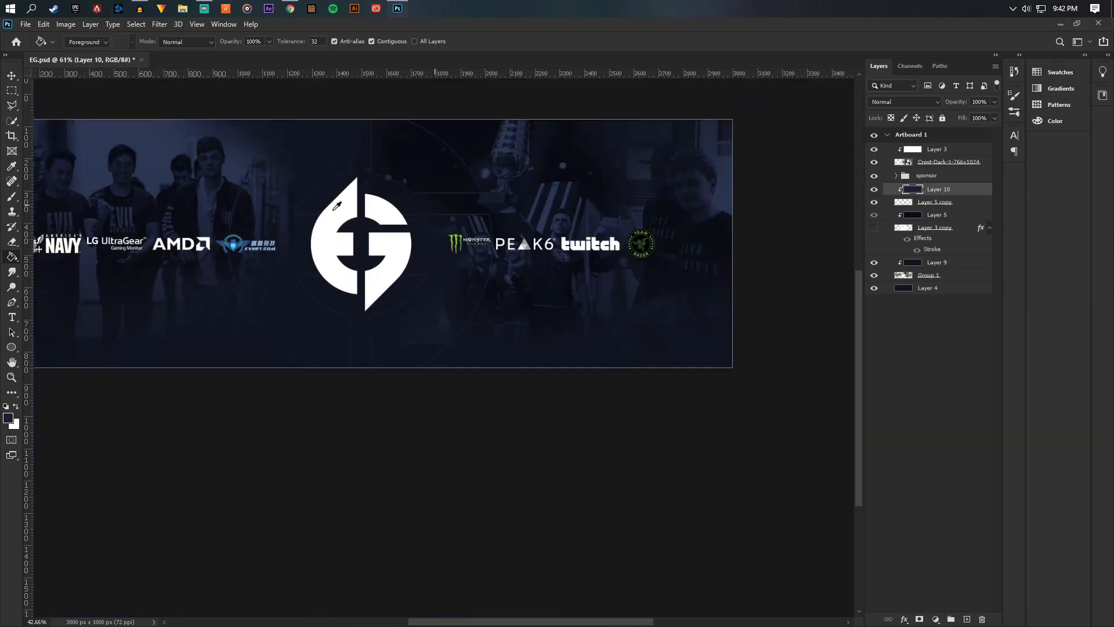
Try to apply a Motion Blur to the navy fill layer clipped to the crest outline, at an angle of -87° and a distance of 19 pixels.
scroll(477, 230, up, 4)
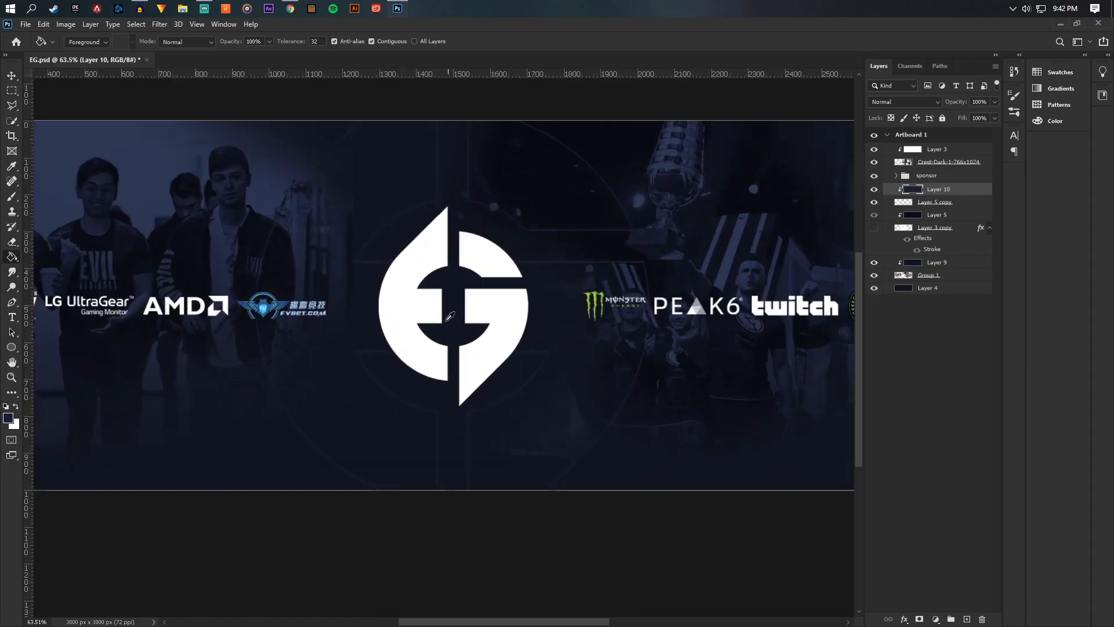
scroll(692, 280, down, 3)
scroll(747, 203, up, 2)
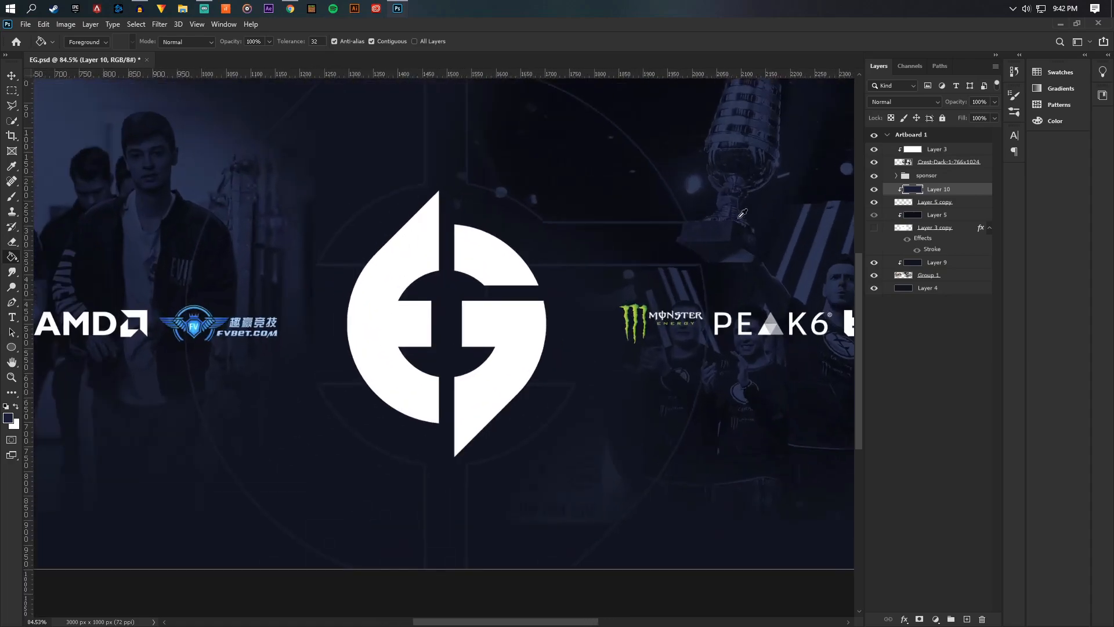
scroll(441, 211, up, 1)
click(157, 27)
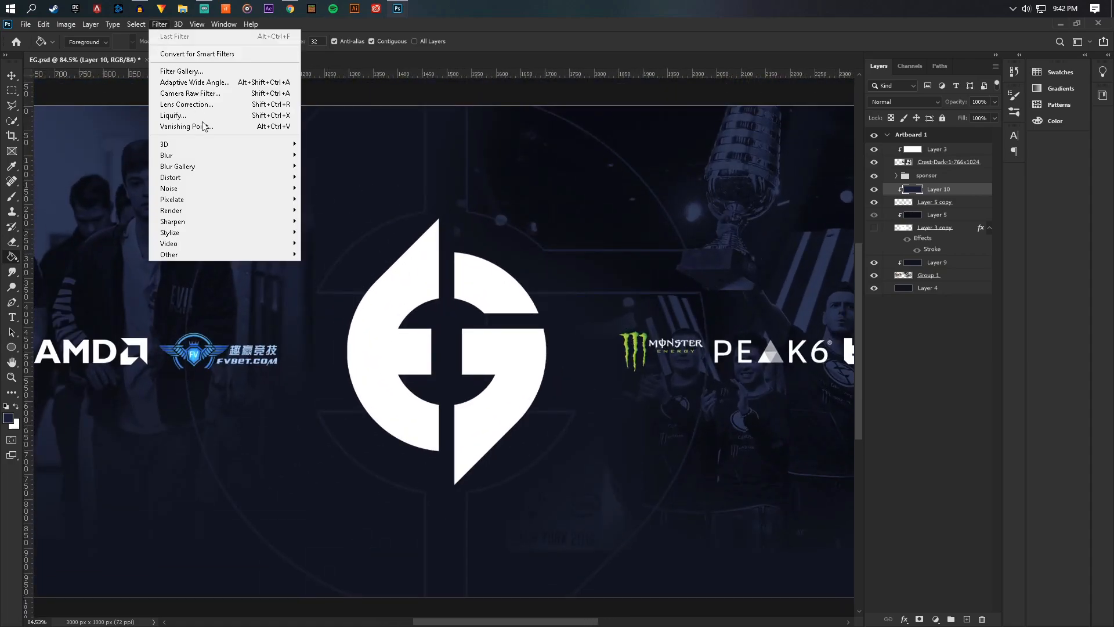
mouse_move(195, 157)
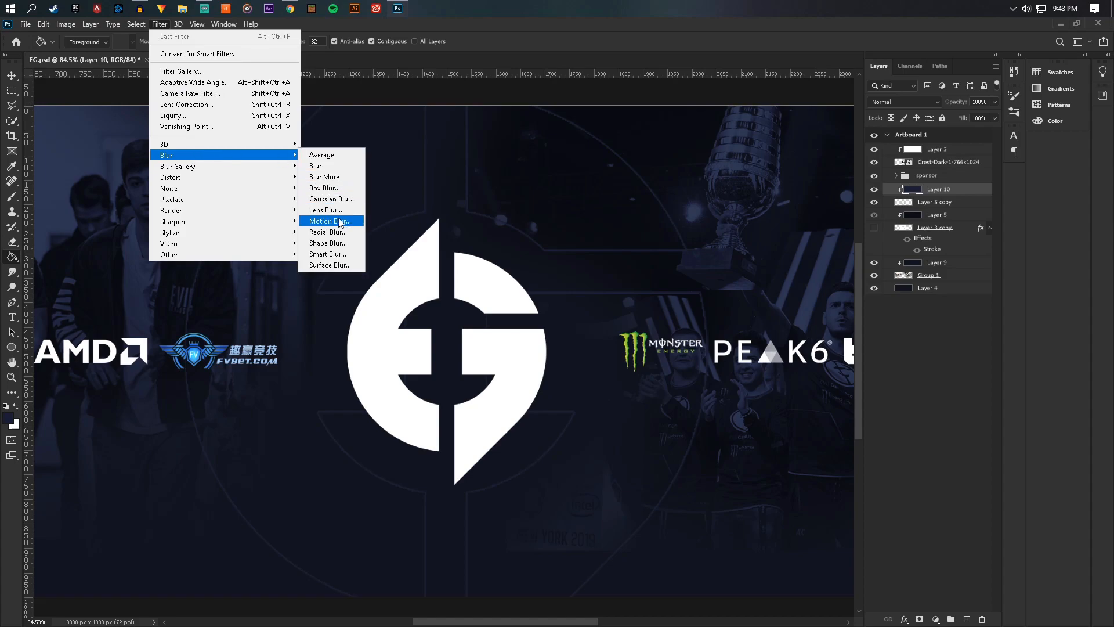
click(330, 221)
text(2)
key(Down)
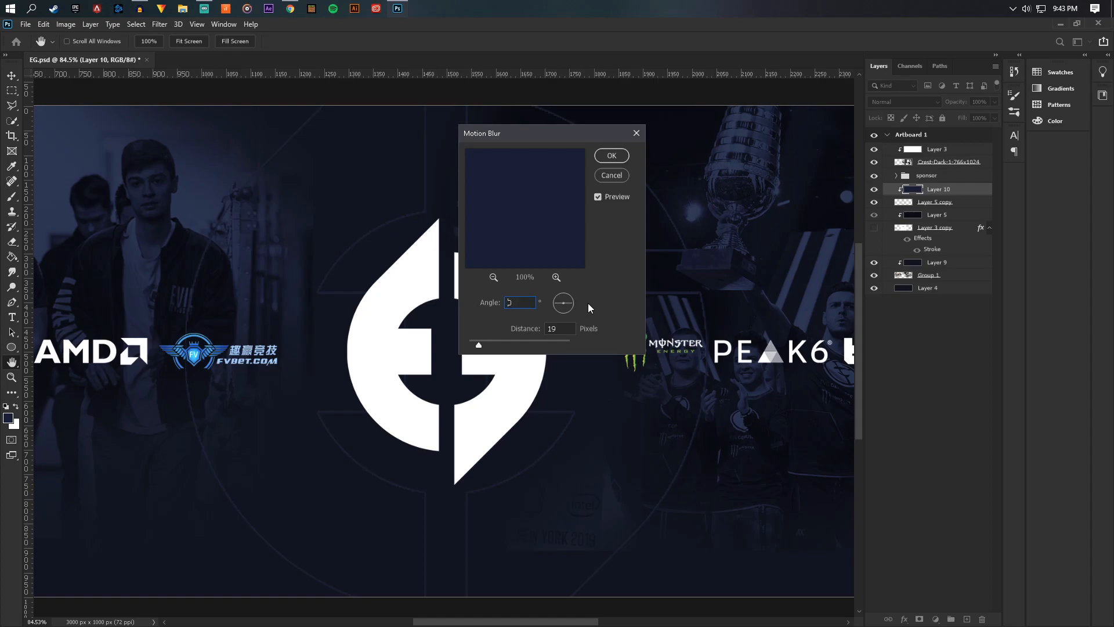
key(Down)
key(Down)
key(Down)
key(Tab)
click(612, 156)
key(g)
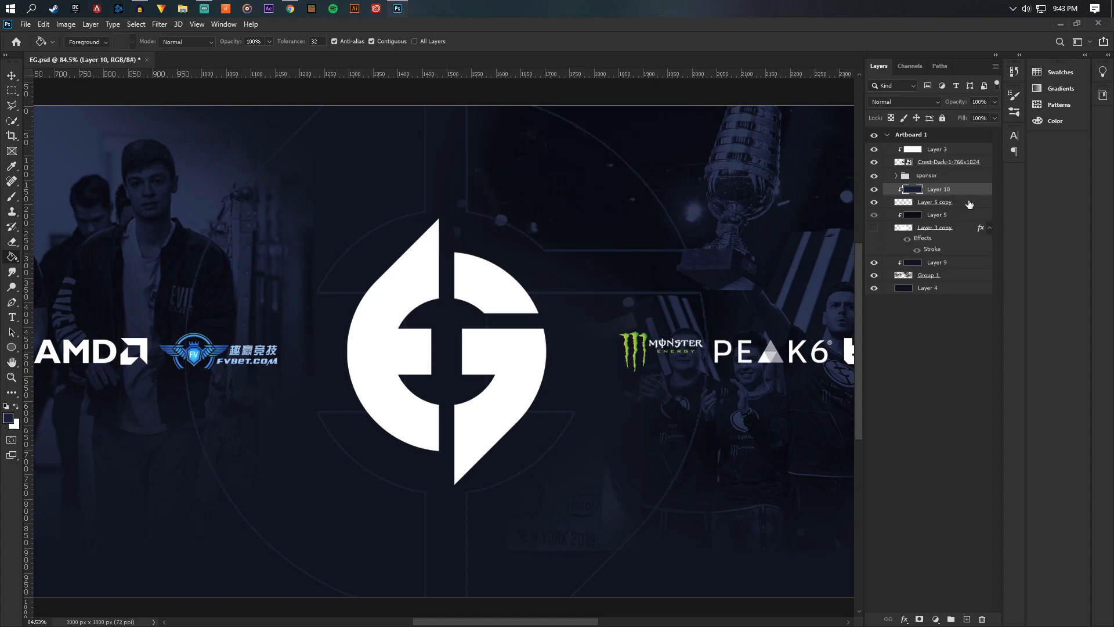
Merge the navy fill in Layer 10 with the Layer 5 copy crest outline beneath it.
ctrl+click(961, 205)
right_click(960, 204)
click(845, 479)
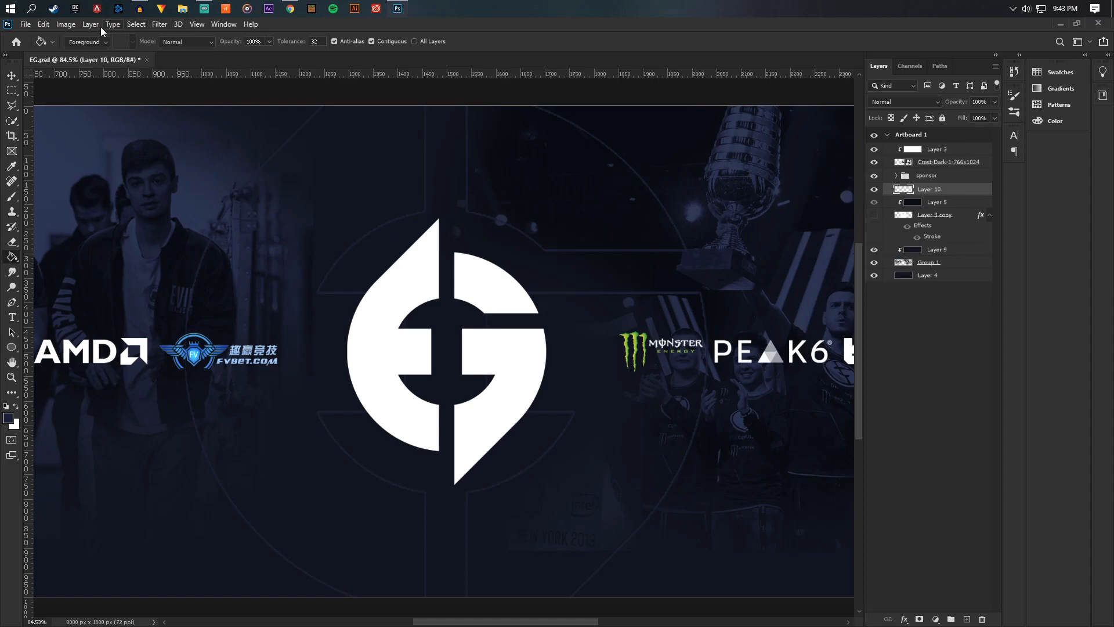
Apply a Motion Blur to the merged crest outline with an angle of 0° and a distance of 12 pixels.
click(159, 25)
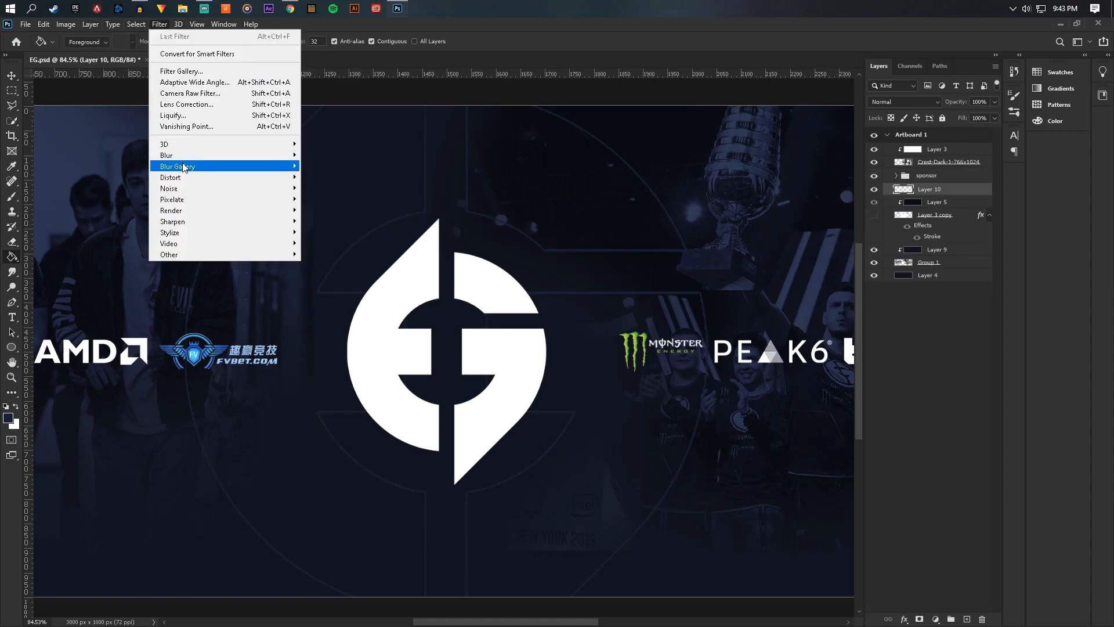
mouse_move(232, 155)
click(329, 221)
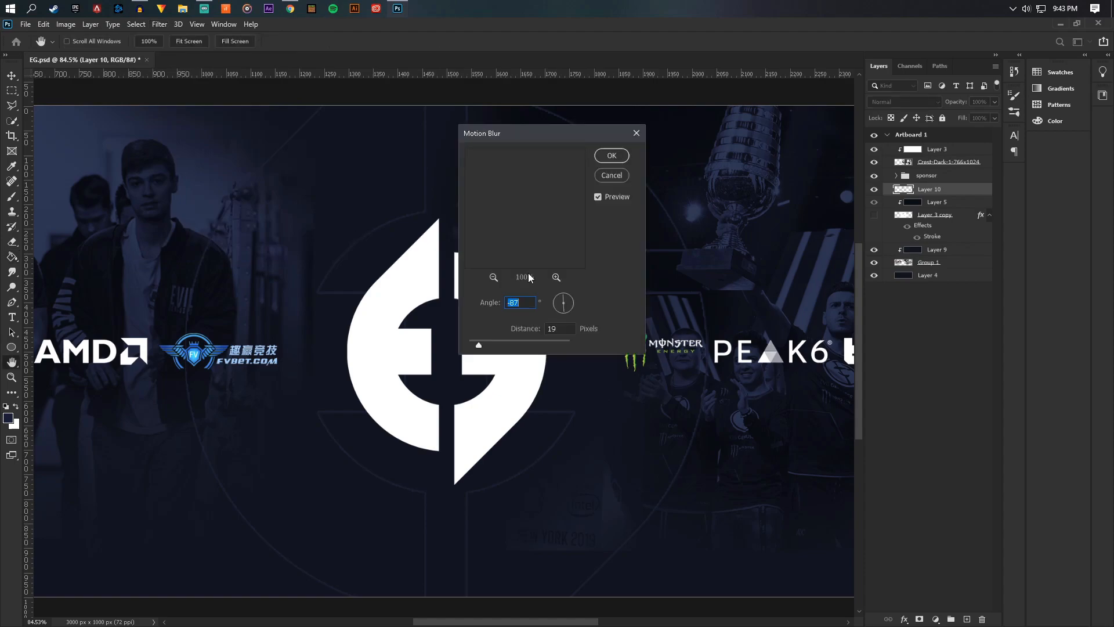
key(Down)
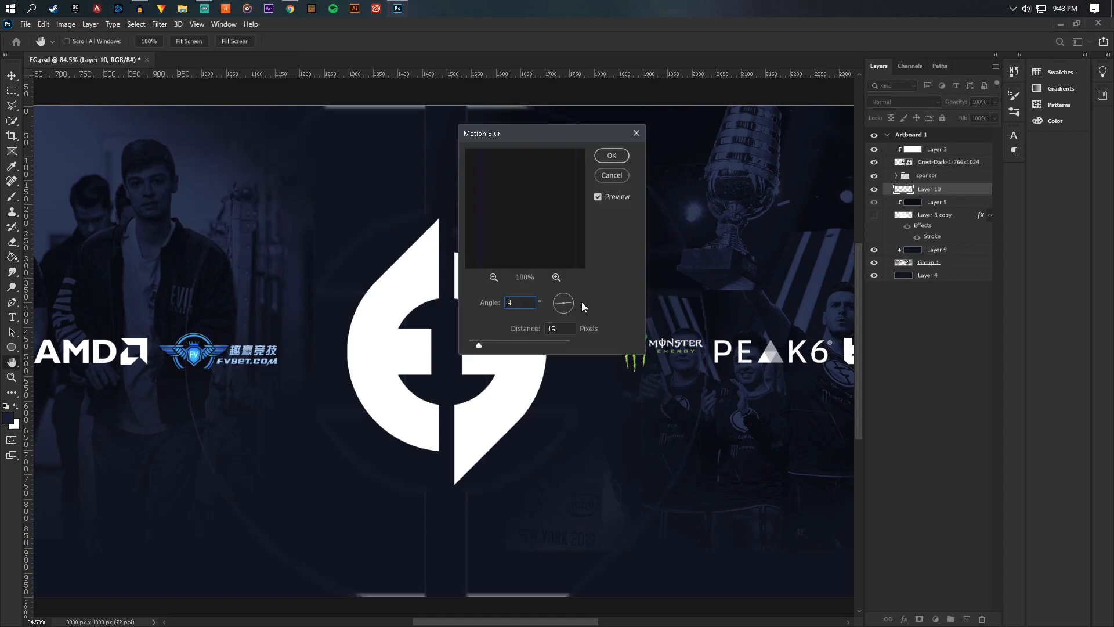
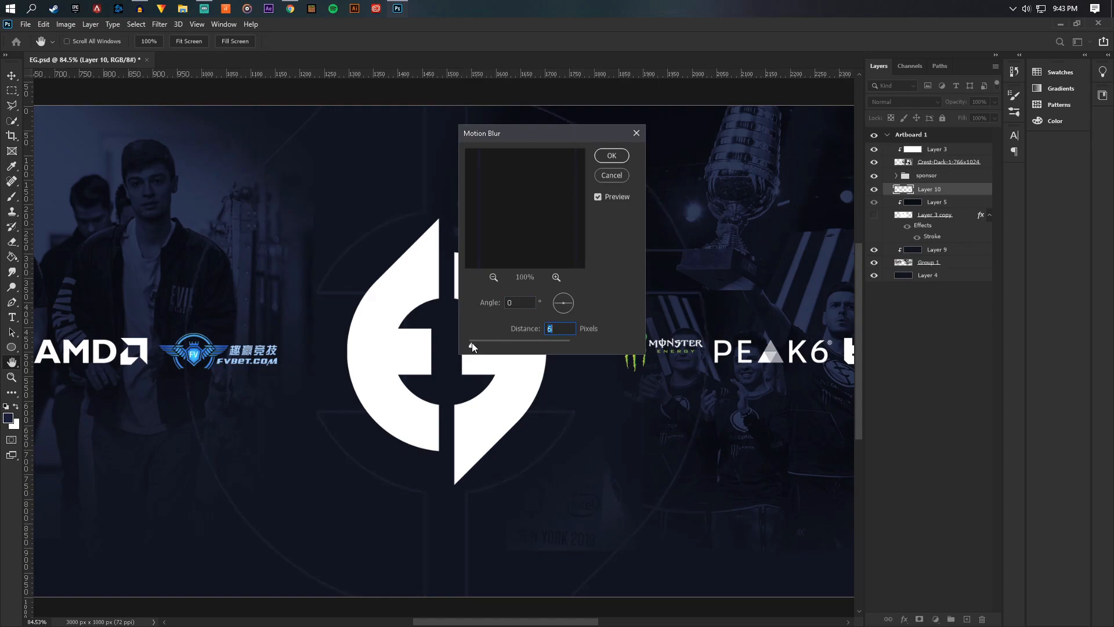
drag(471, 343, 477, 343)
drag(478, 342, 475, 342)
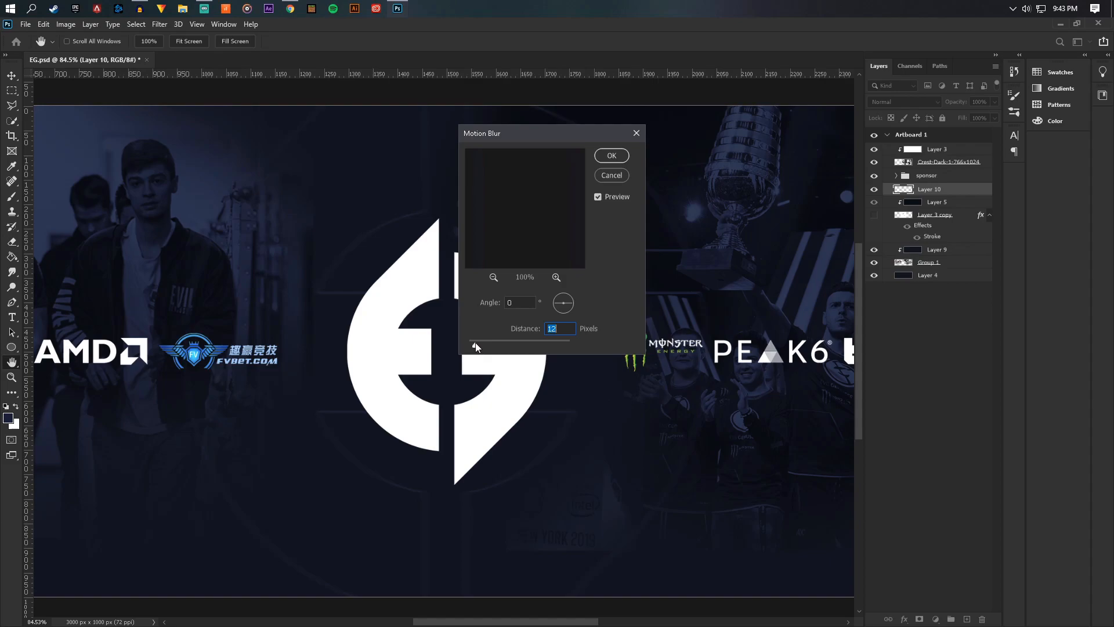
click(611, 155)
key(g)
Examine the blurred background crest outline against the rest of the header at several magnifications.
scroll(657, 302, down, 3)
scroll(656, 302, down, 2)
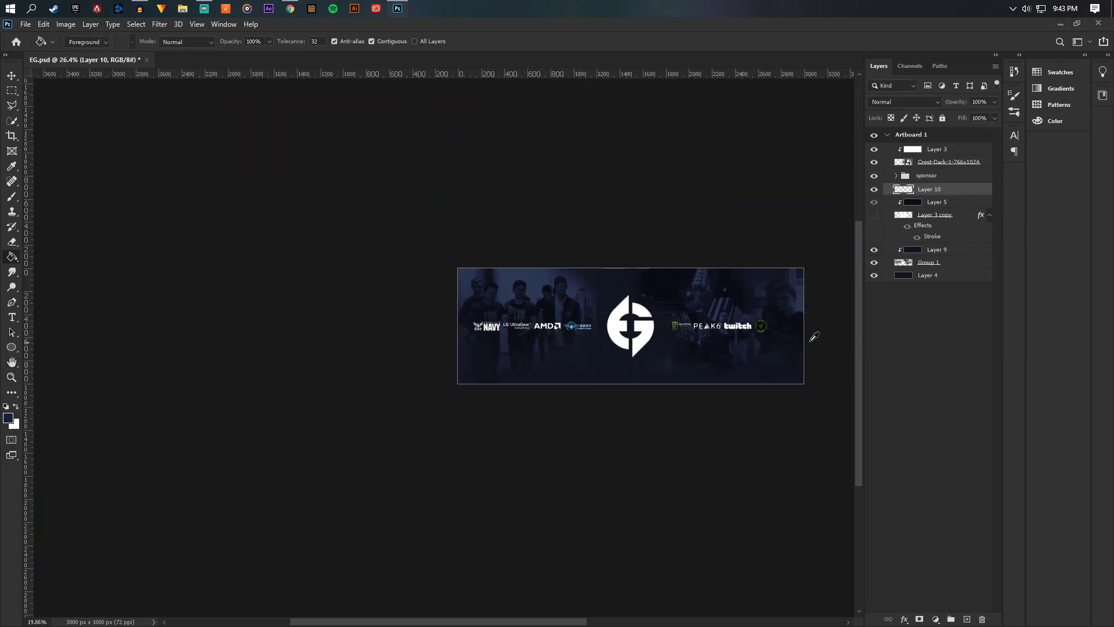
scroll(702, 345, up, 3)
scroll(702, 345, down, 1)
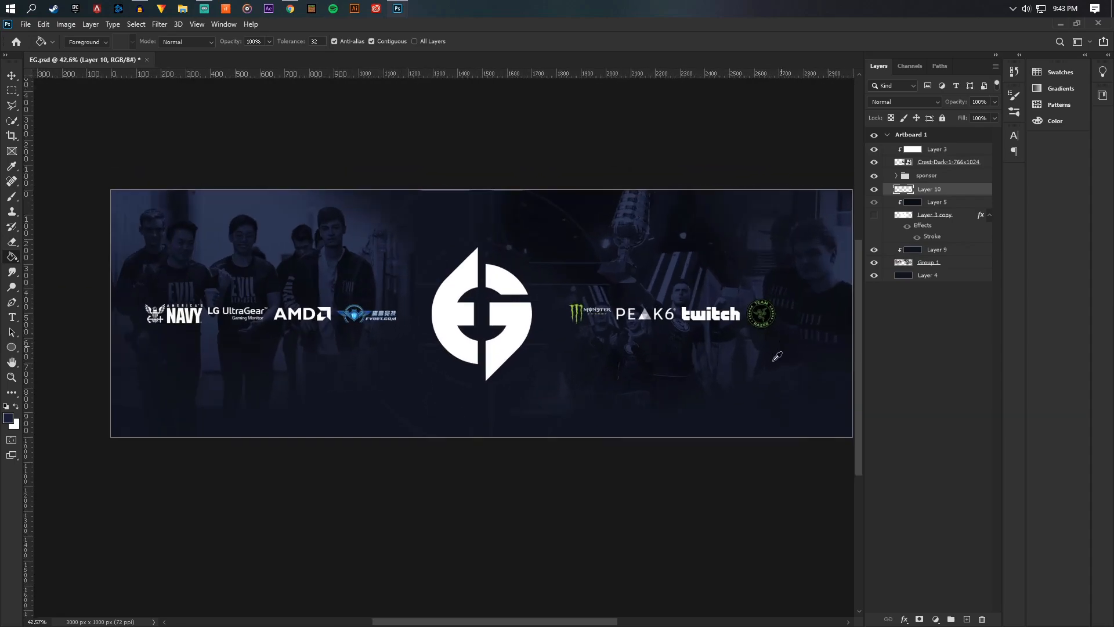
drag(573, 620, 584, 622)
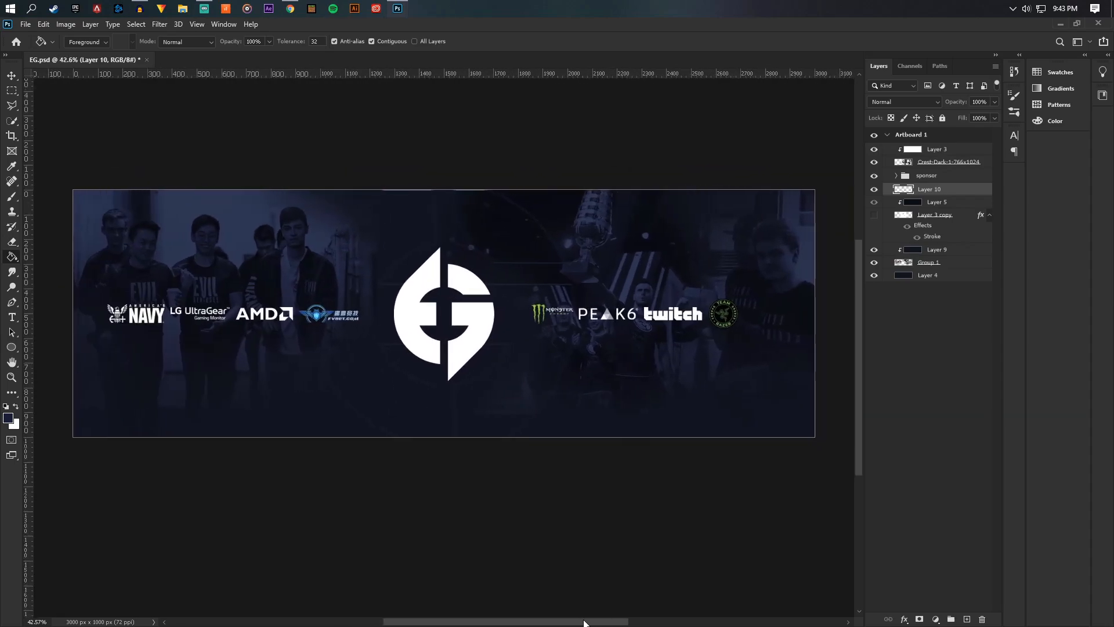
click(12, 76)
scroll(676, 255, down, 2)
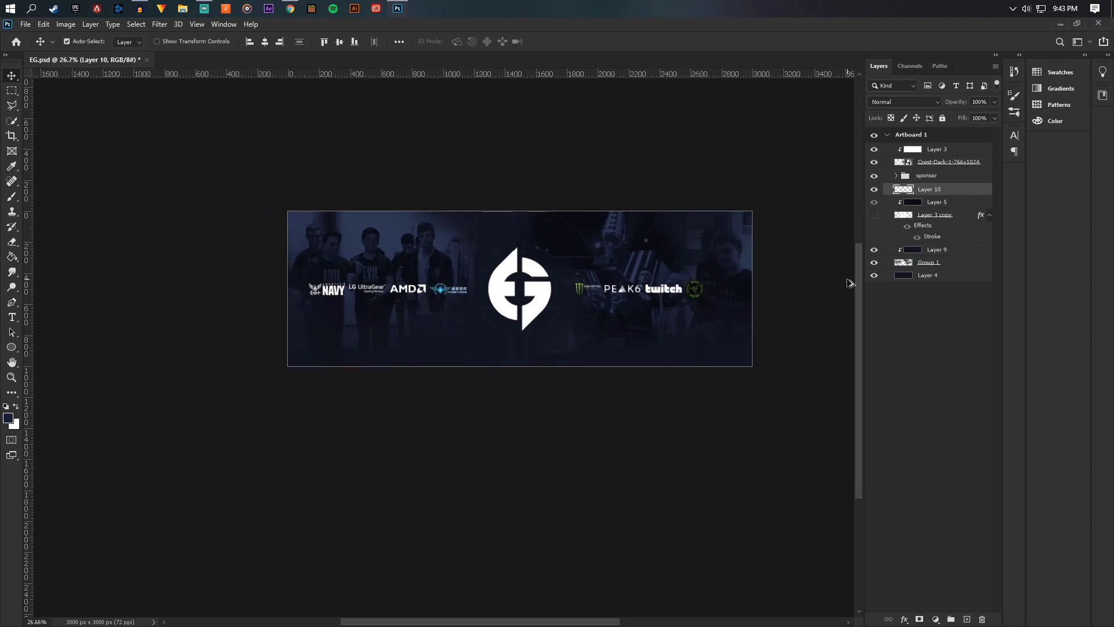
scroll(580, 253, up, 2)
scroll(580, 253, down, 2)
scroll(686, 299, up, 1)
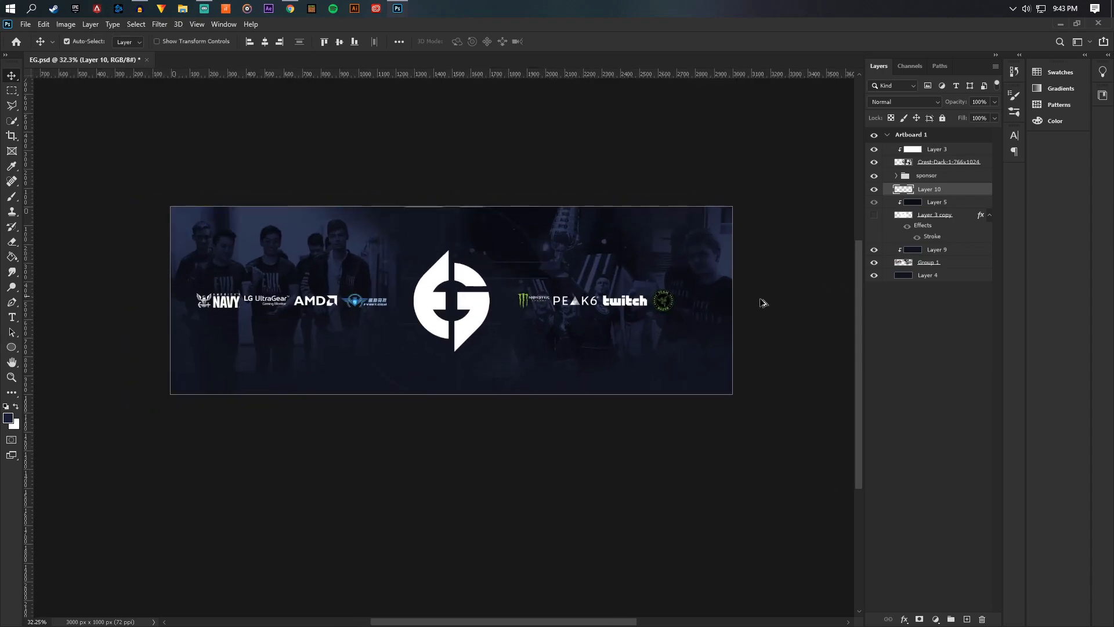
Duplicate Layer 10 beneath itself as an unclipped layer and enlarge the copy to 190.36%, centred horizontally behind the crest.
drag(941, 194, 935, 206)
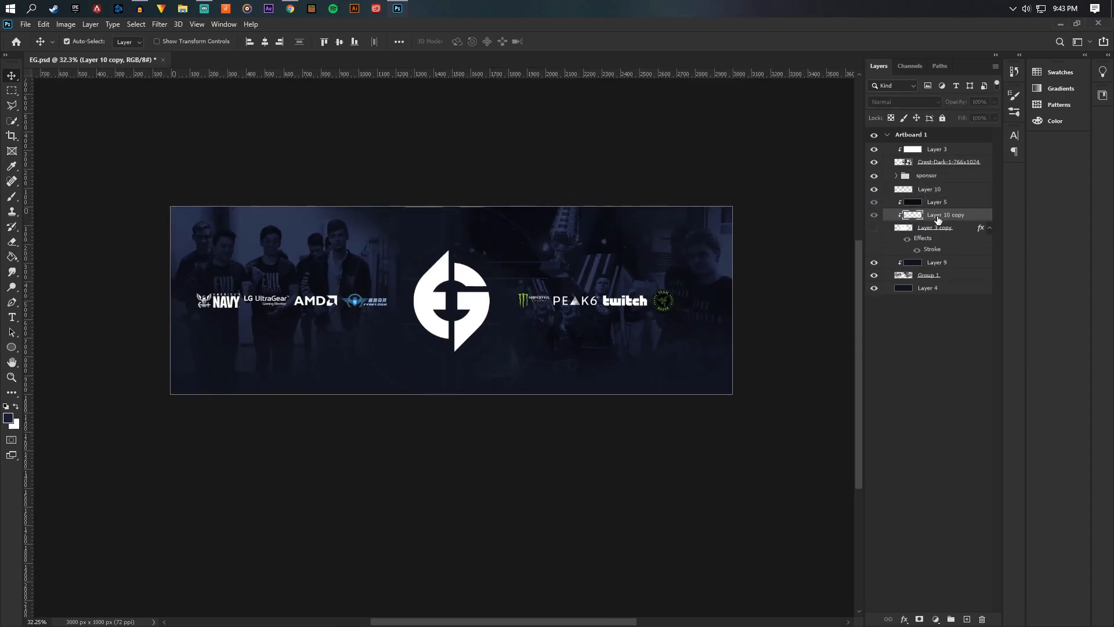
alt+click(932, 204)
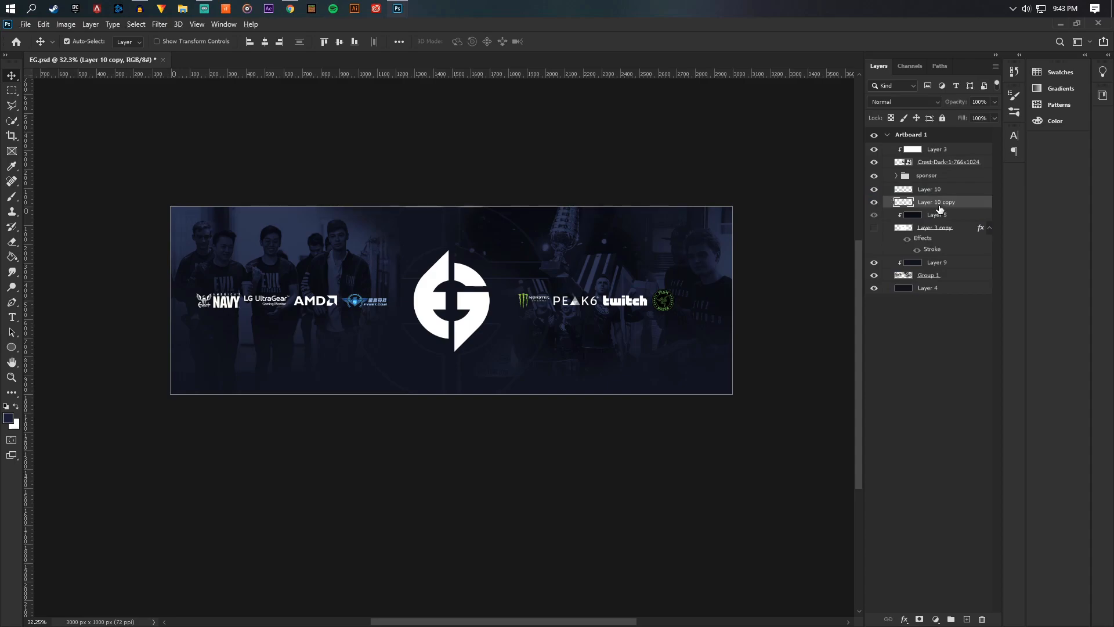
key(ctrl+t)
scroll(638, 273, down, 3)
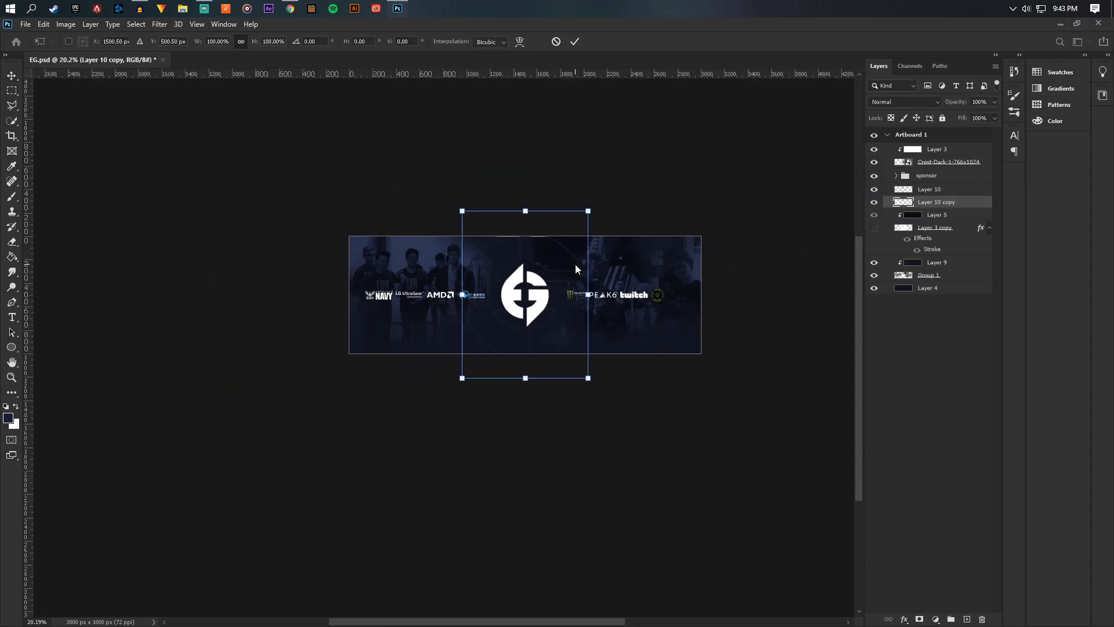
drag(587, 208, 702, 113)
drag(628, 247, 570, 319)
scroll(617, 369, up, 3)
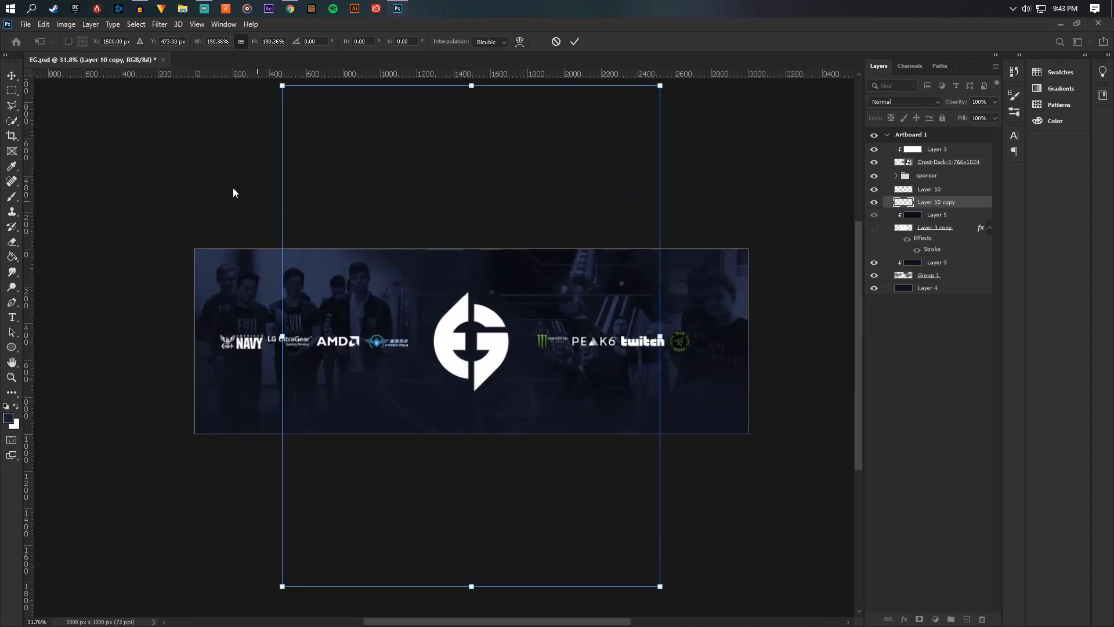
Commit the enlarged crest copy, select the whole artboard with the Rectangular Marquee tool, and clear the selection.
click(11, 90)
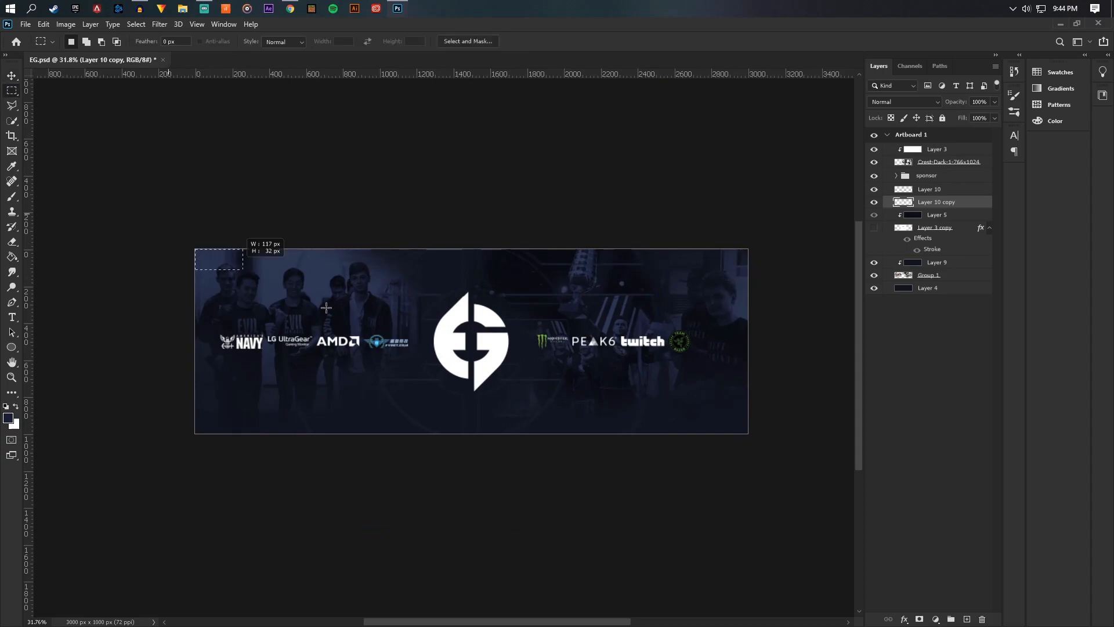
drag(262, 280, 654, 449)
click(12, 76)
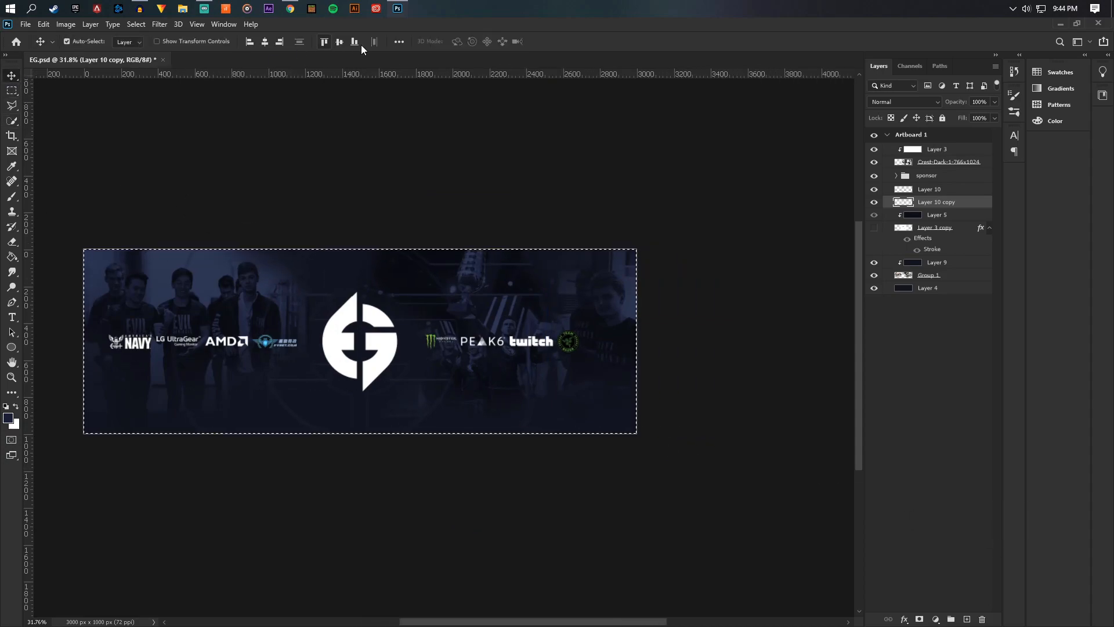
scroll(350, 299, down, 1)
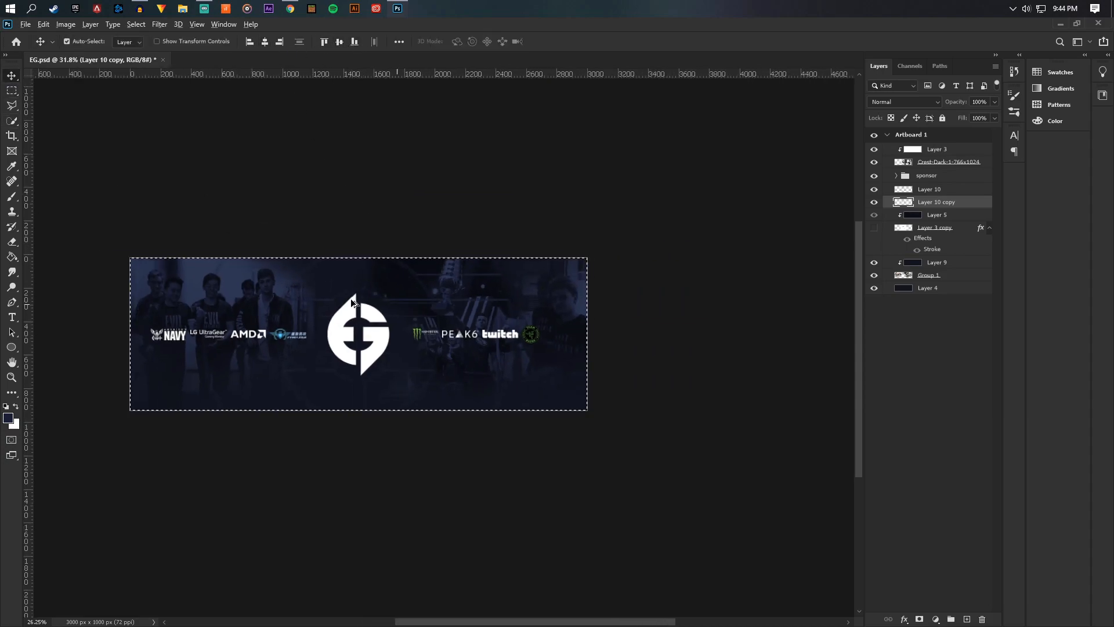
scroll(238, 333, up, 3)
click(11, 91)
click(222, 280)
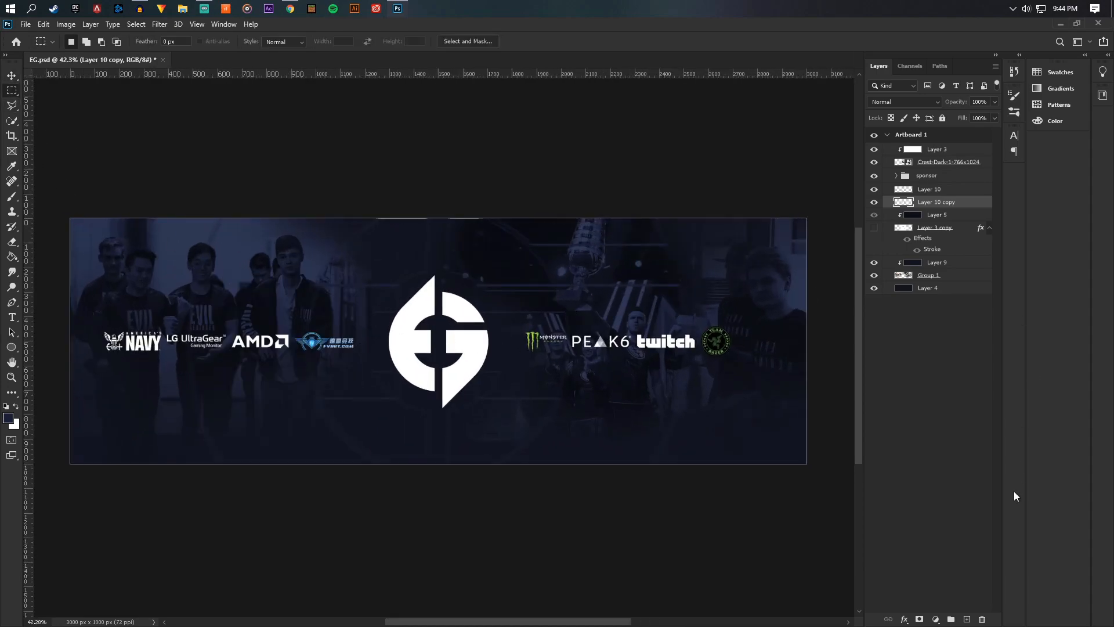
Add a new layer clipped to Layer 10 copy and fill it with near-black navy using the Paint Bucket.
click(967, 619)
alt+click(919, 208)
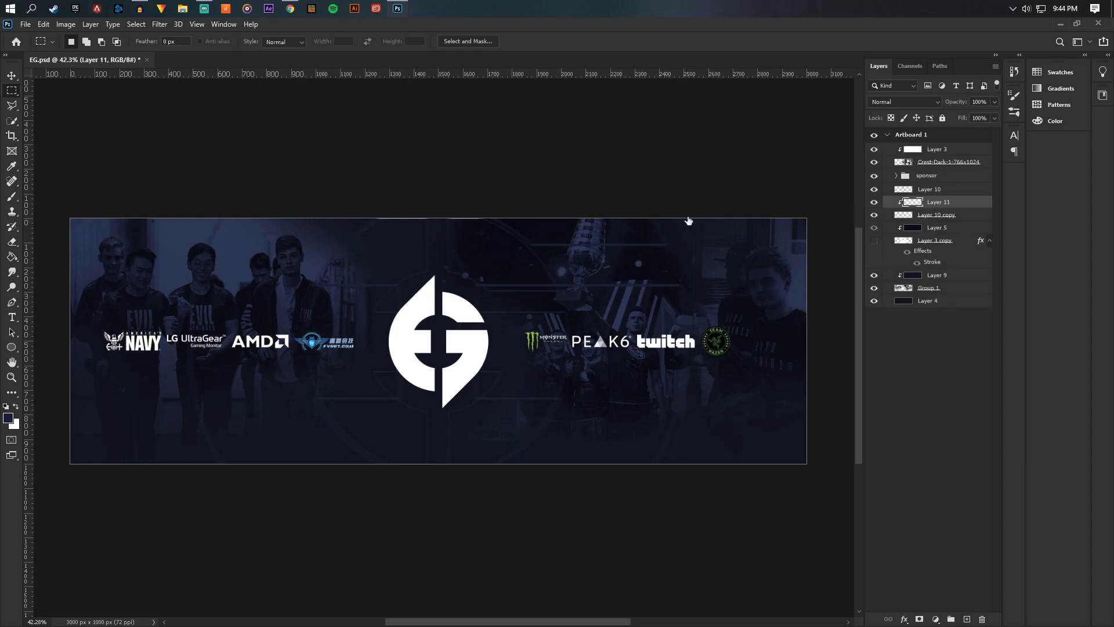
click(12, 257)
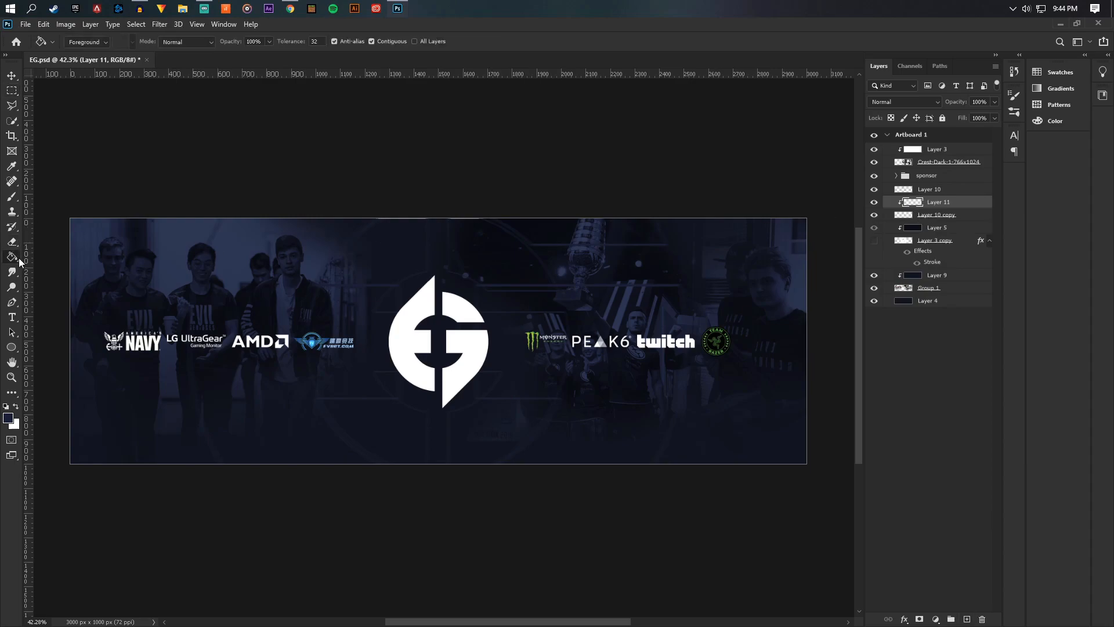
click(148, 298)
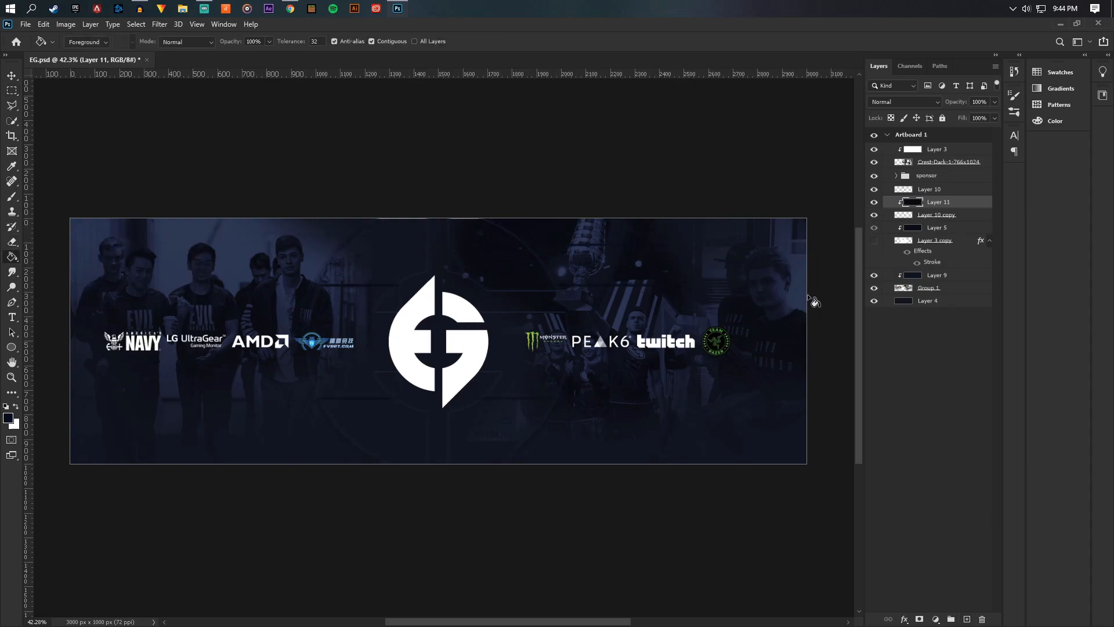
Hide the clipped near-black fill in Layer 11, and delete it together with Layer 10 copy.
click(876, 201)
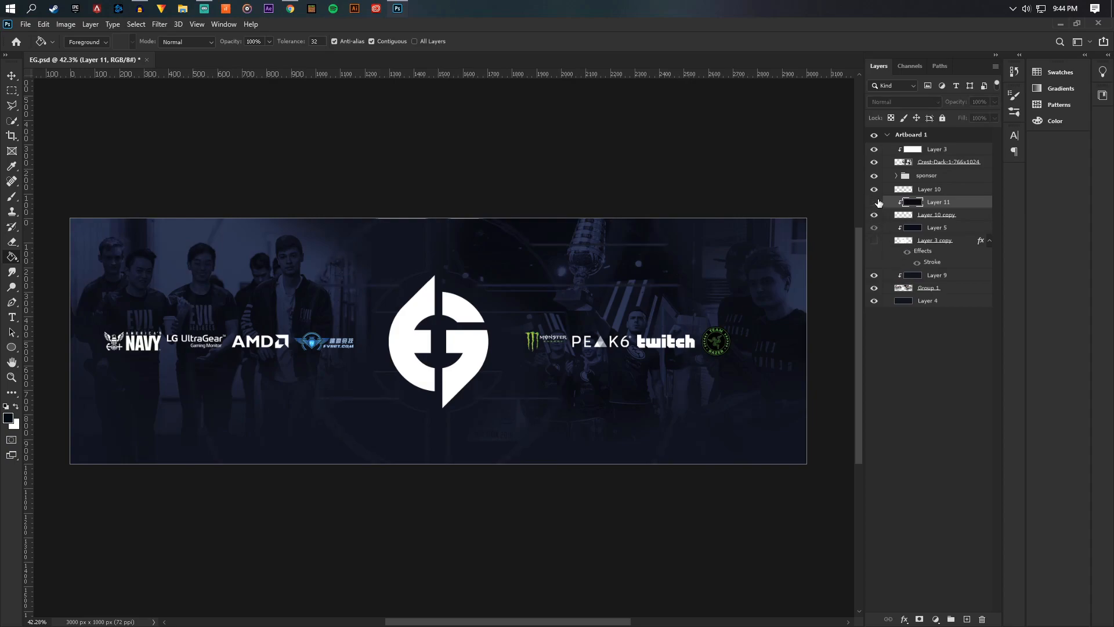
shift+click(937, 216)
right_click(953, 214)
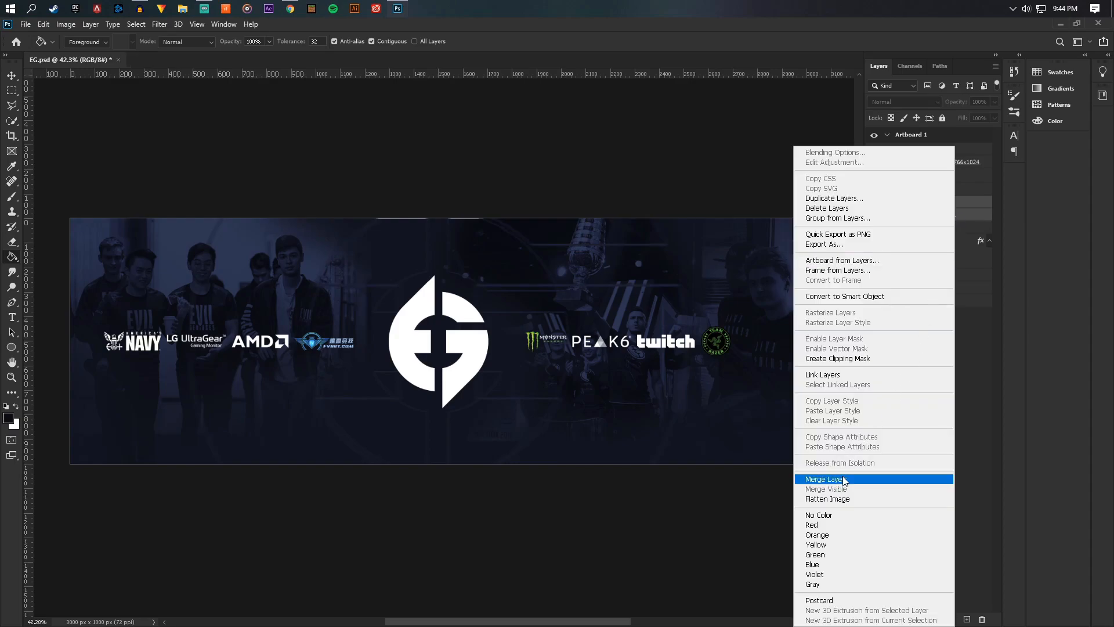
click(975, 380)
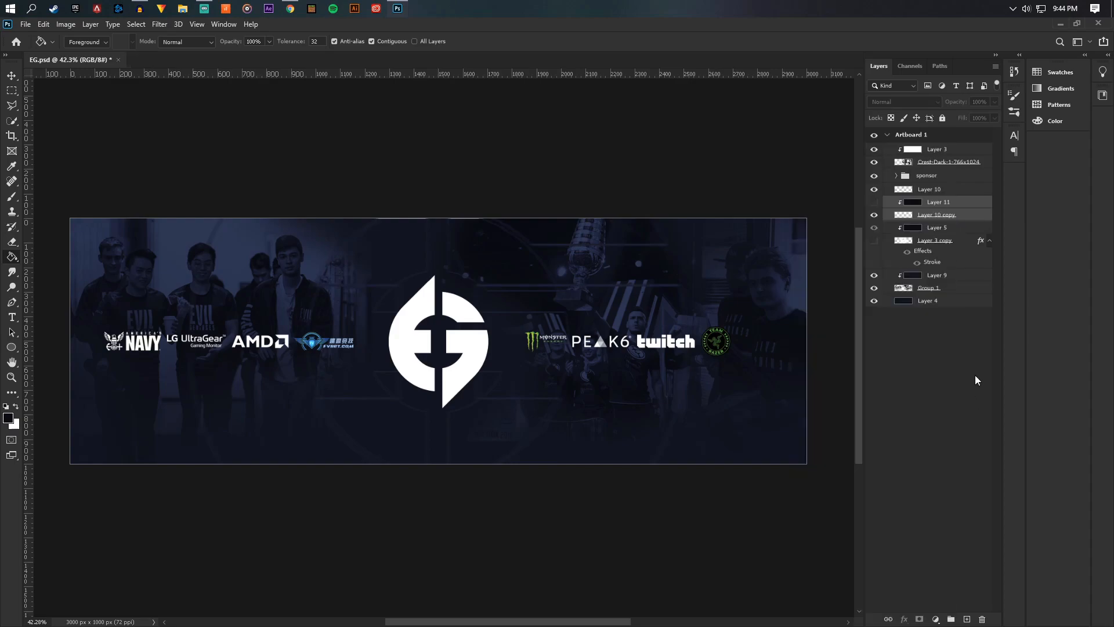
click(982, 620)
Delete the unused Layer 5 and the hidden Layer 3 copy with its stroke effect.
click(9, 81)
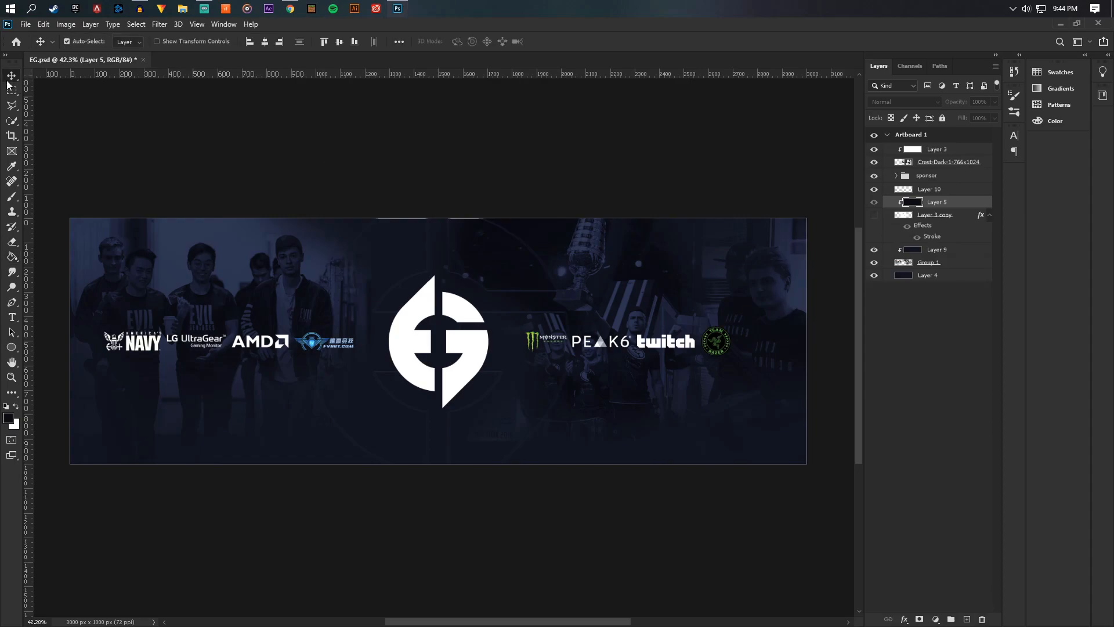
shift+click(953, 214)
click(981, 620)
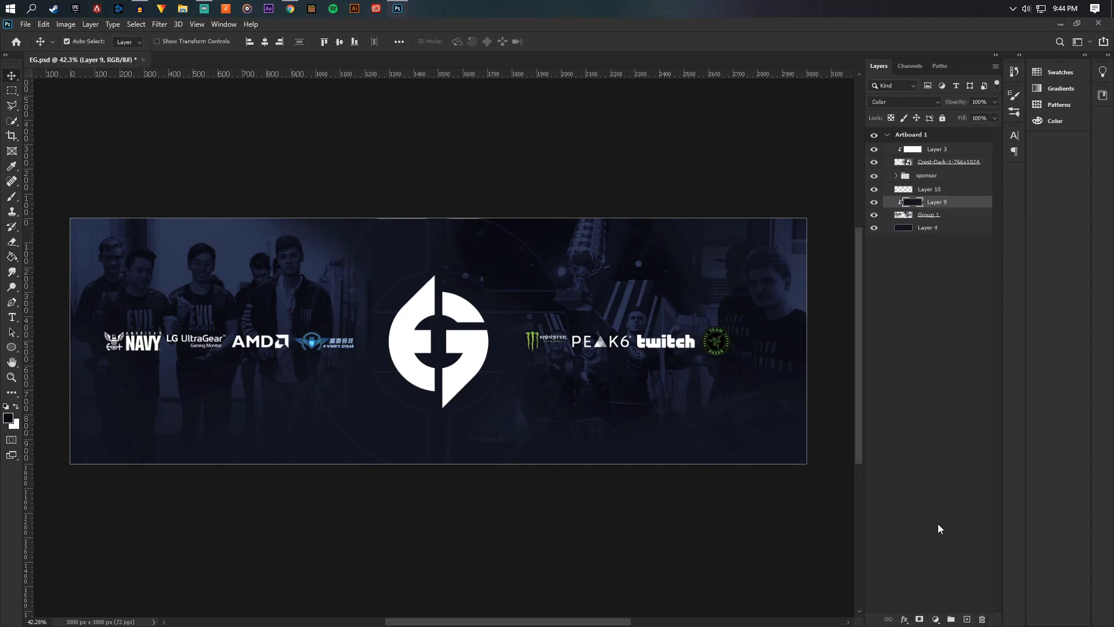
Check the whole header and save the document as EG.psd.
scroll(495, 311, down, 6)
scroll(500, 336, up, 7)
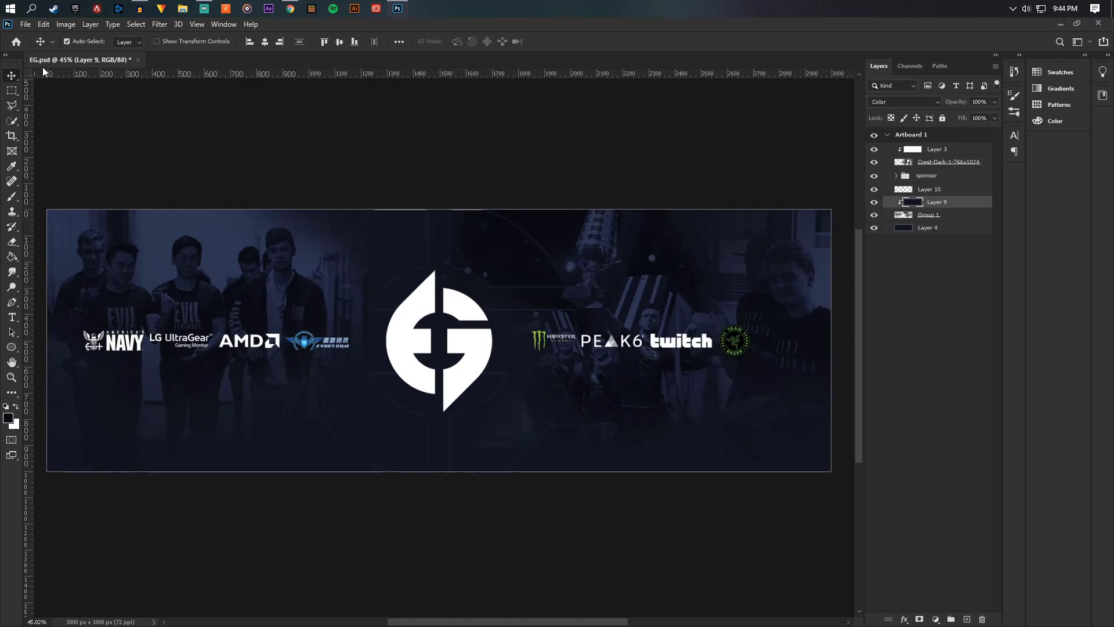
click(26, 24)
click(47, 153)
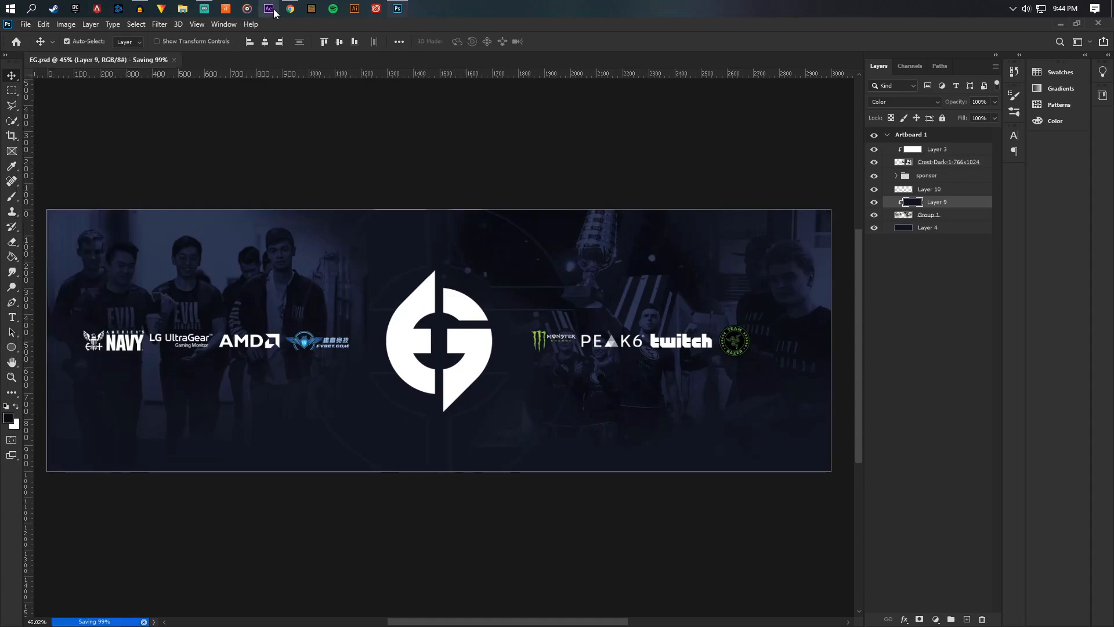
Examine the Evil Geniuses Twitter header, YouTube banner and website in Chrome, and compare them with the header in Photoshop.
click(296, 9)
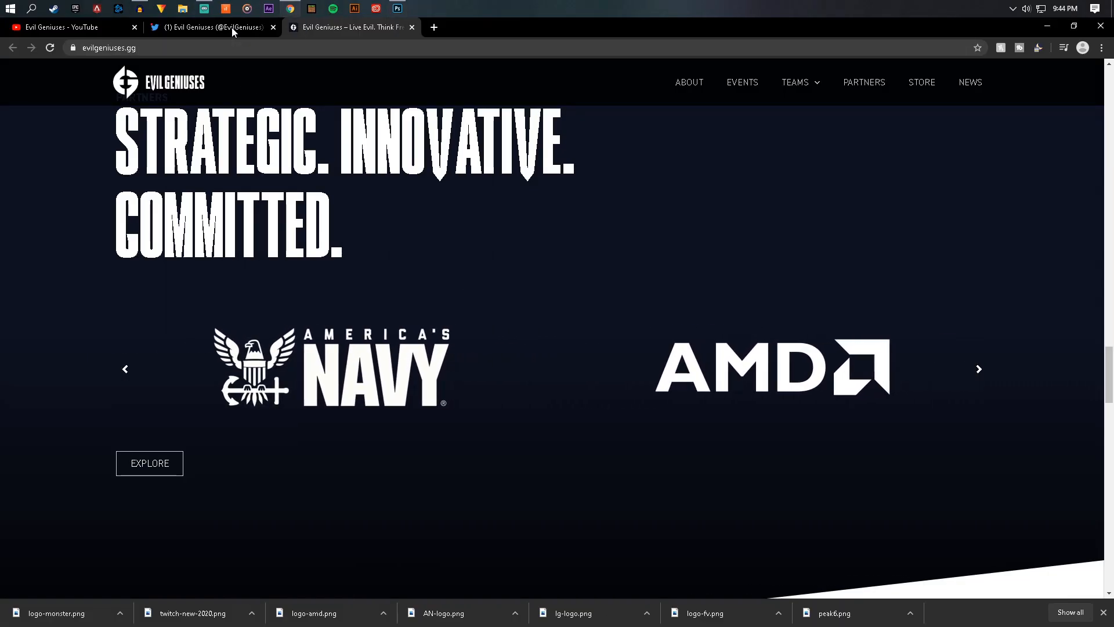
click(232, 30)
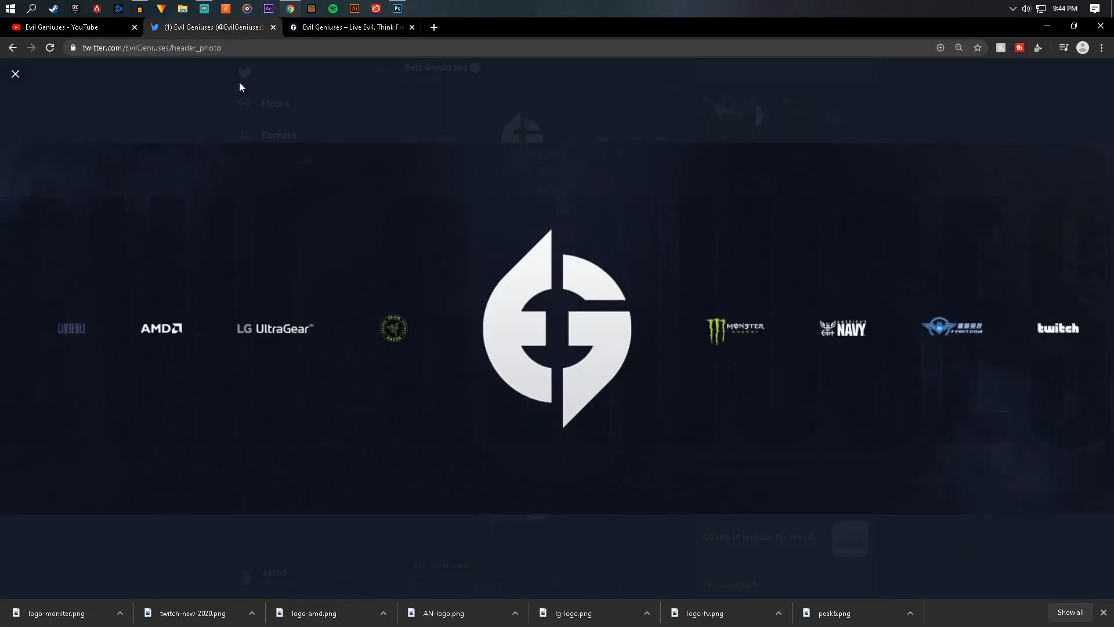
click(101, 22)
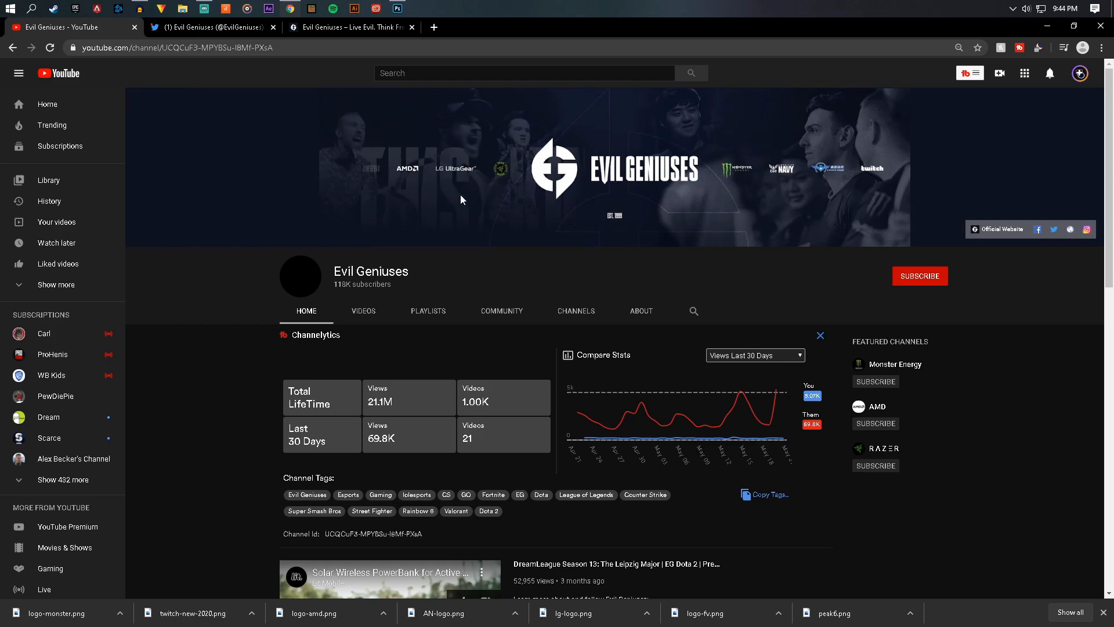
click(335, 29)
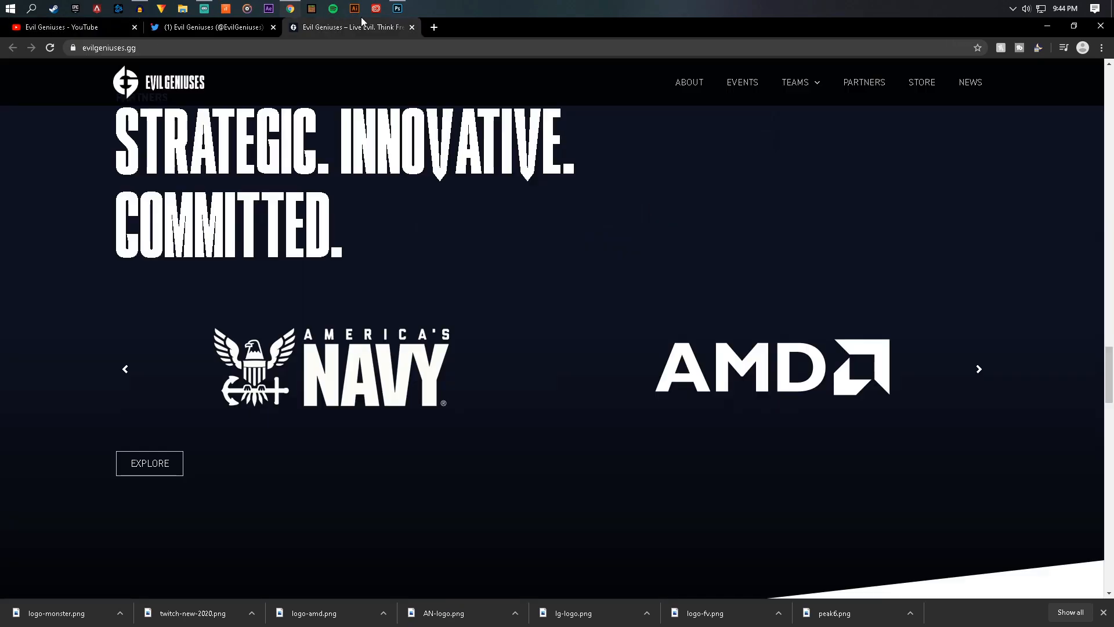
click(391, 10)
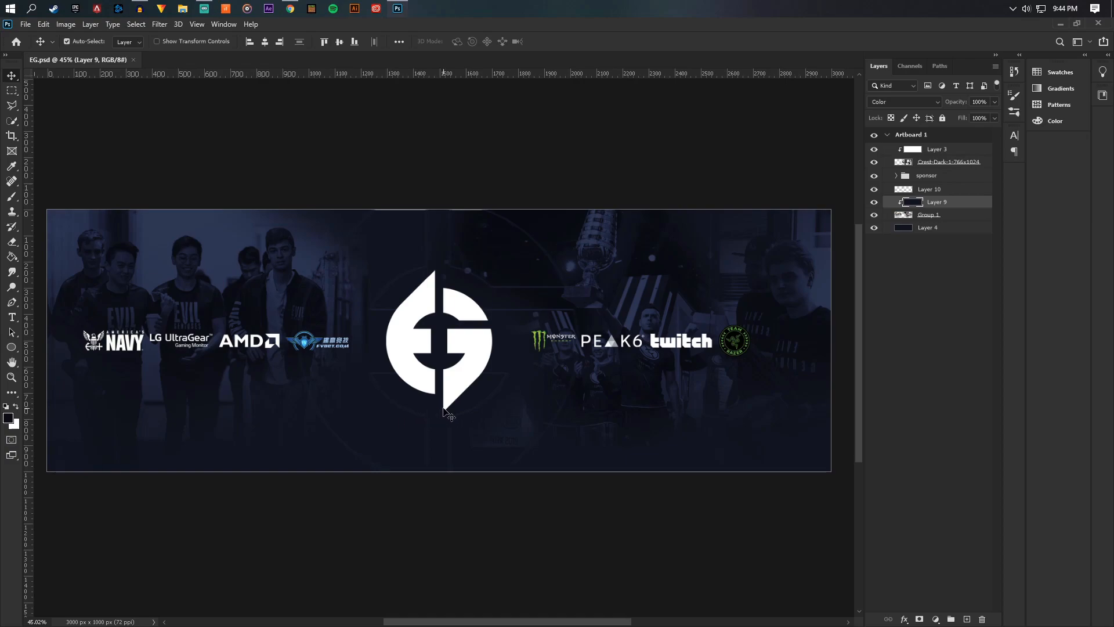
scroll(446, 409, down, 4)
scroll(448, 409, up, 2)
scroll(476, 419, up, 2)
scroll(476, 422, down, 4)
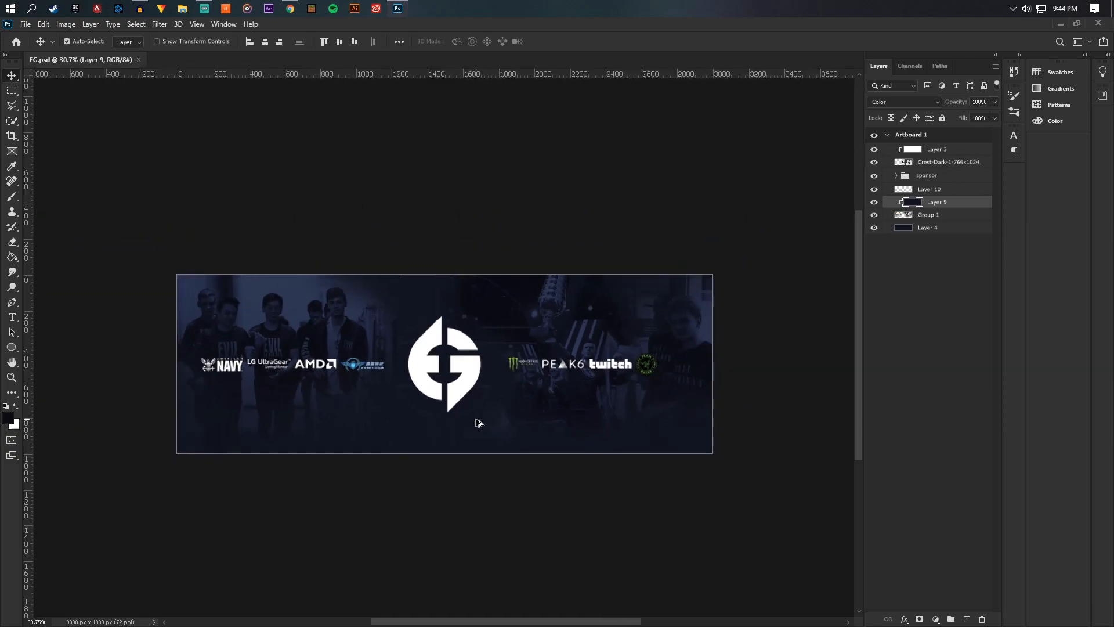
scroll(478, 423, up, 2)
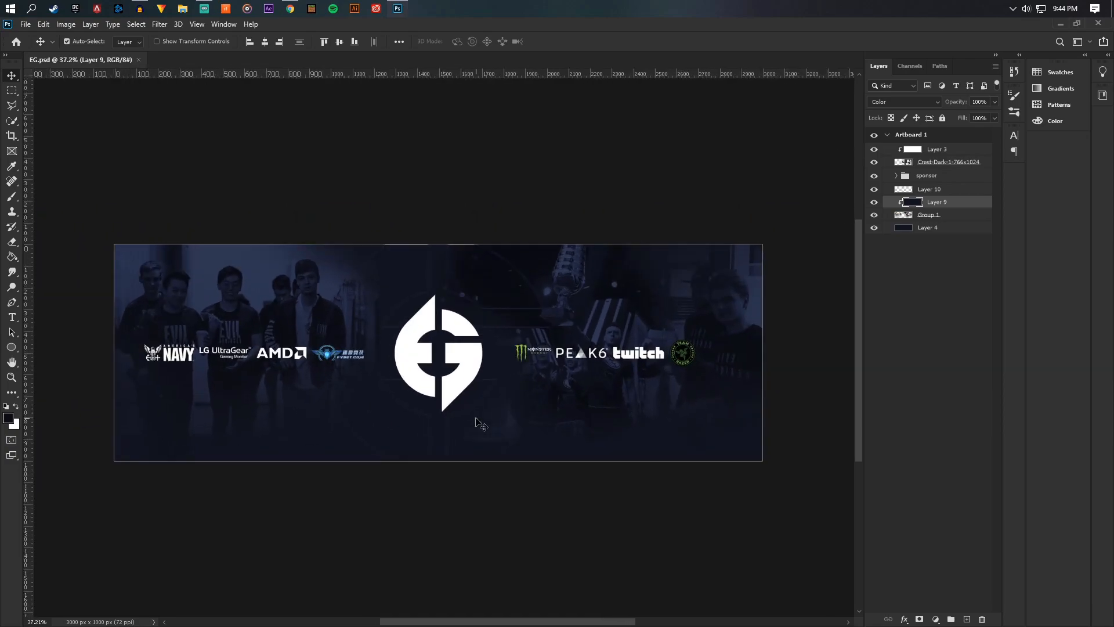
scroll(477, 421, down, 3)
scroll(472, 406, up, 3)
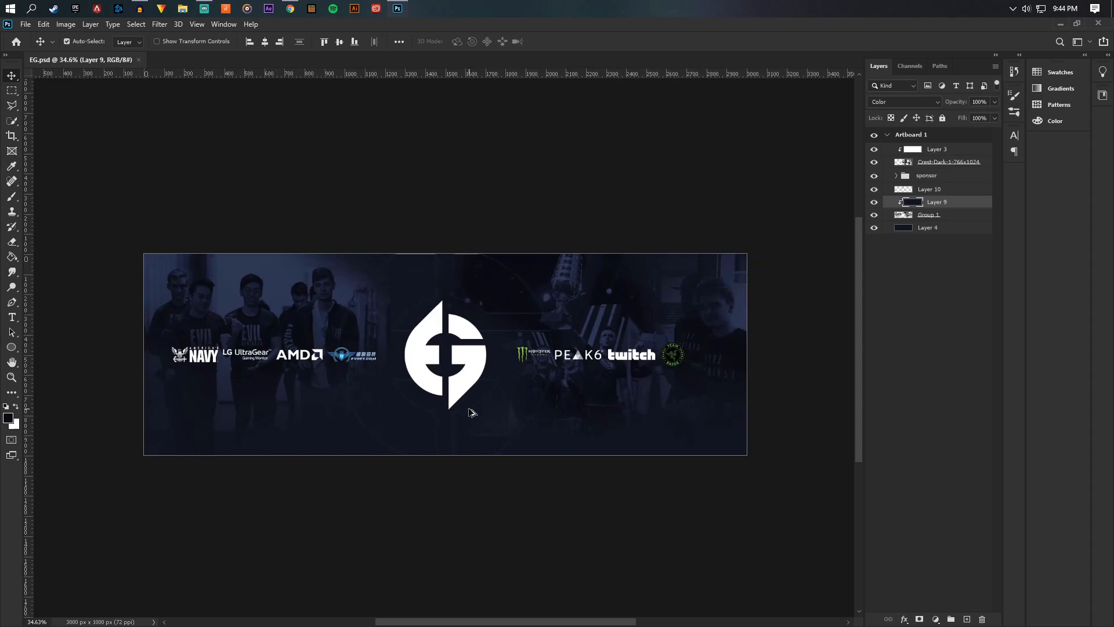
Add a new layer above Layer 9 and paint soft glows with a 1457 px brush in blue sampled from the team photo.
click(13, 195)
click(84, 42)
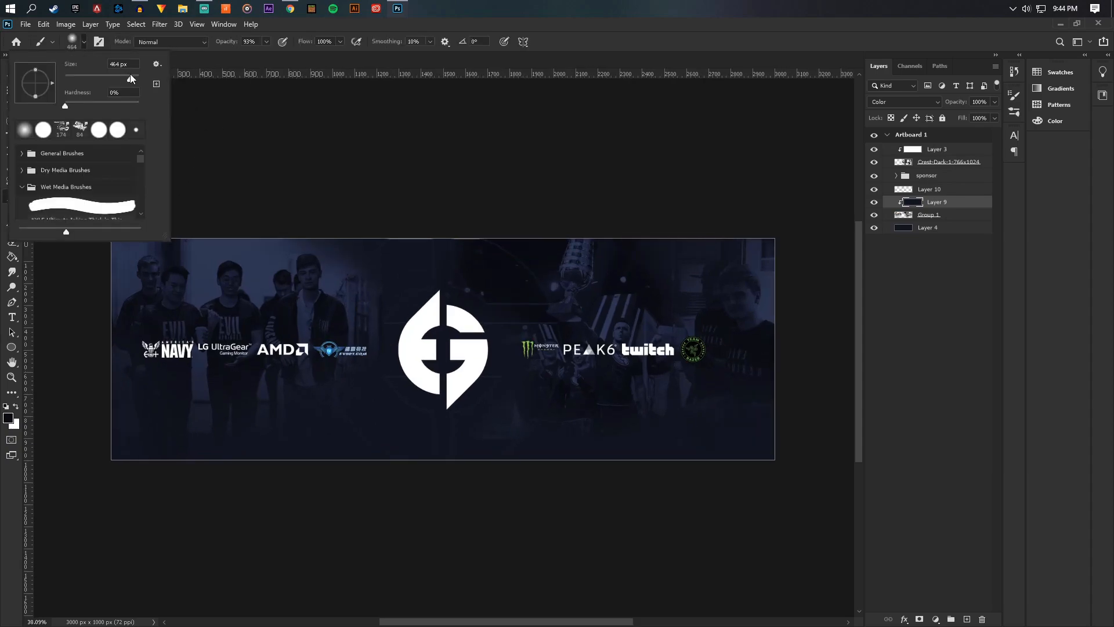
click(588, 60)
scroll(642, 244, down, 9)
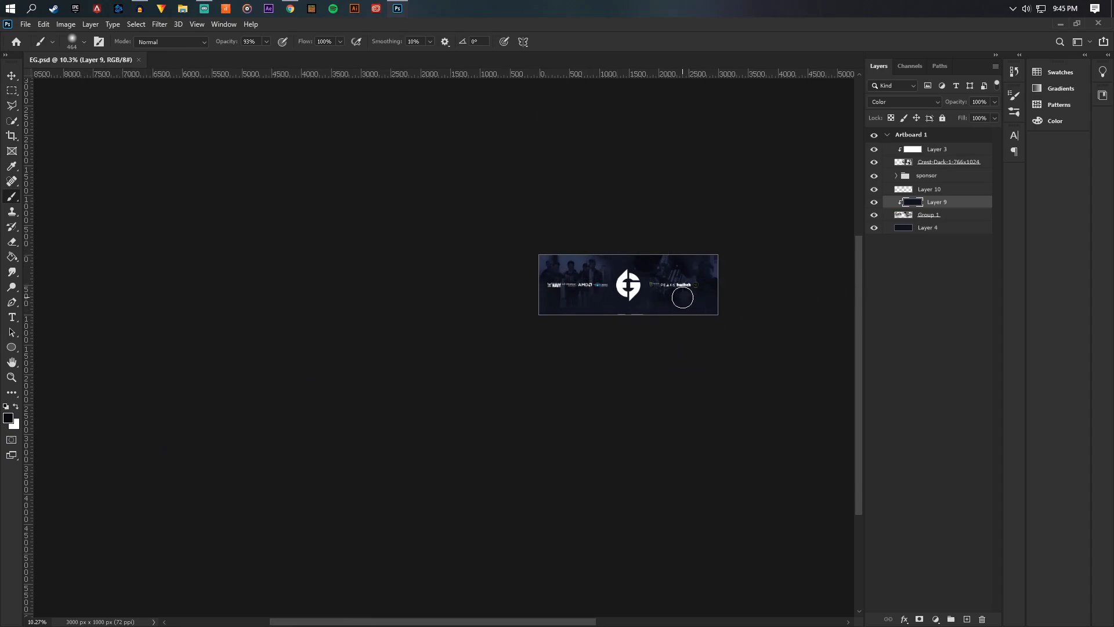
scroll(818, 302, up, 4)
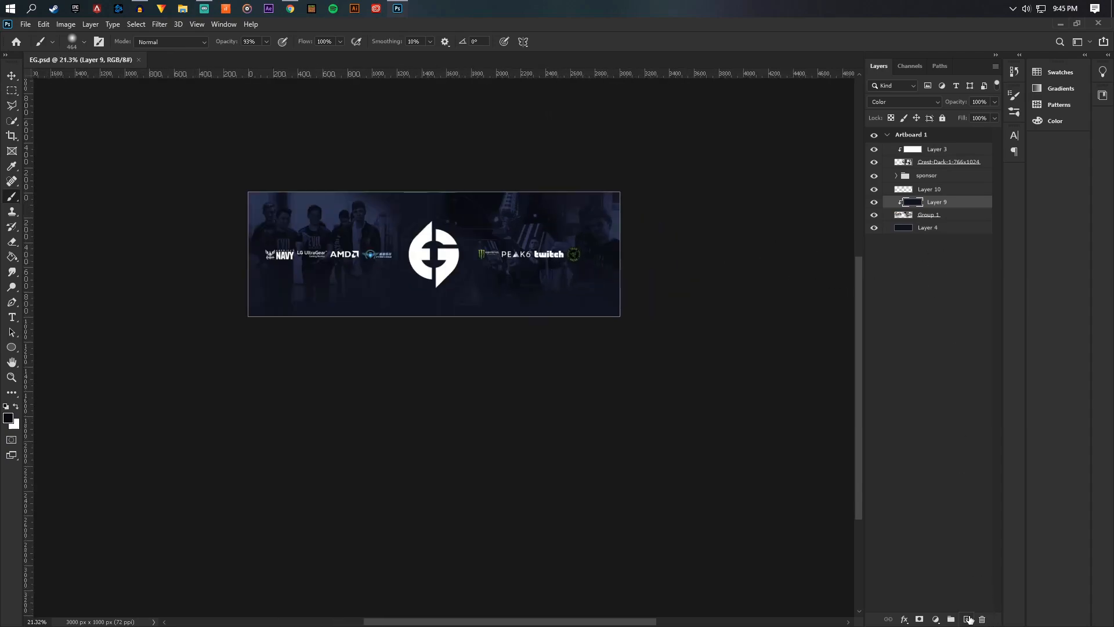
click(967, 619)
scroll(325, 214, up, 1)
alt+click(328, 214)
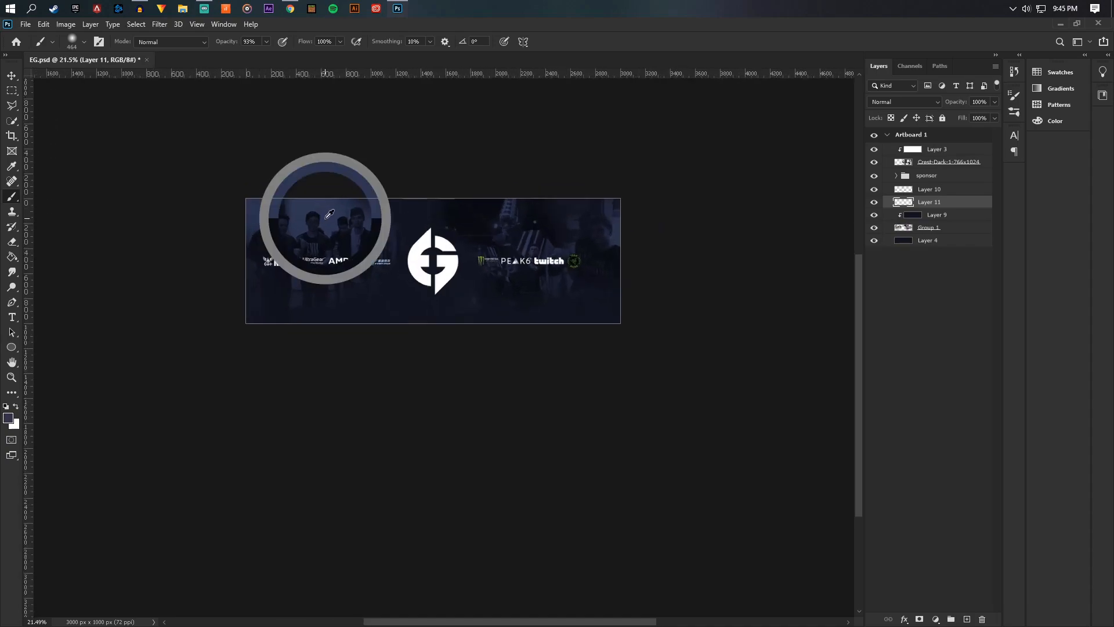
click(84, 42)
drag(131, 78, 133, 77)
click(398, 352)
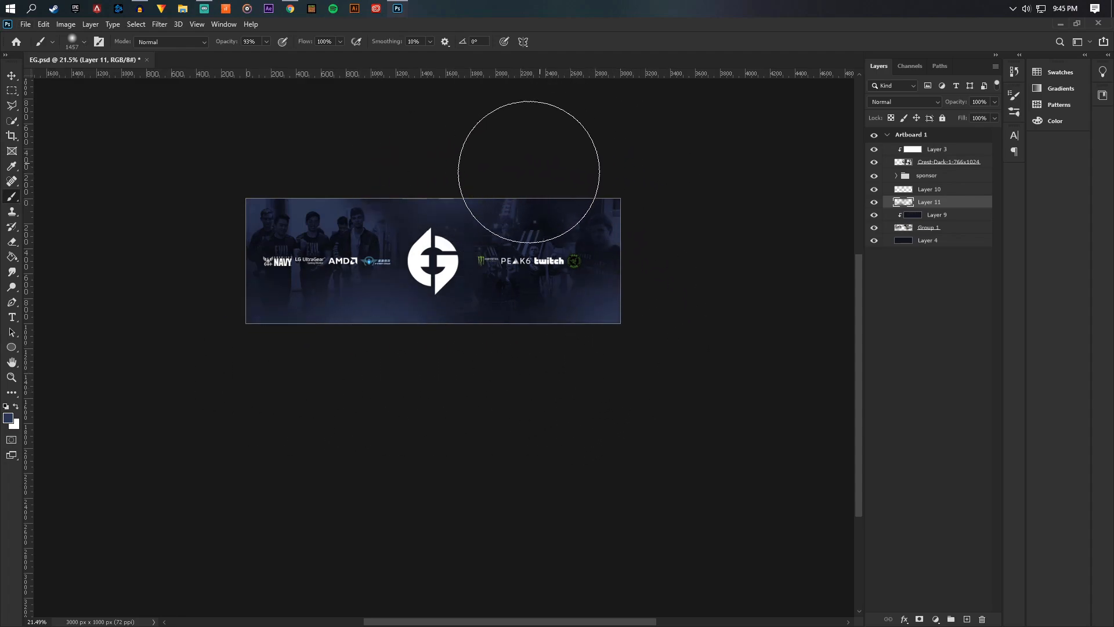
Paint over parts of the glow in Layer 11 with sampled dark navy and set the layer's opacity to 50%.
alt+click(348, 232)
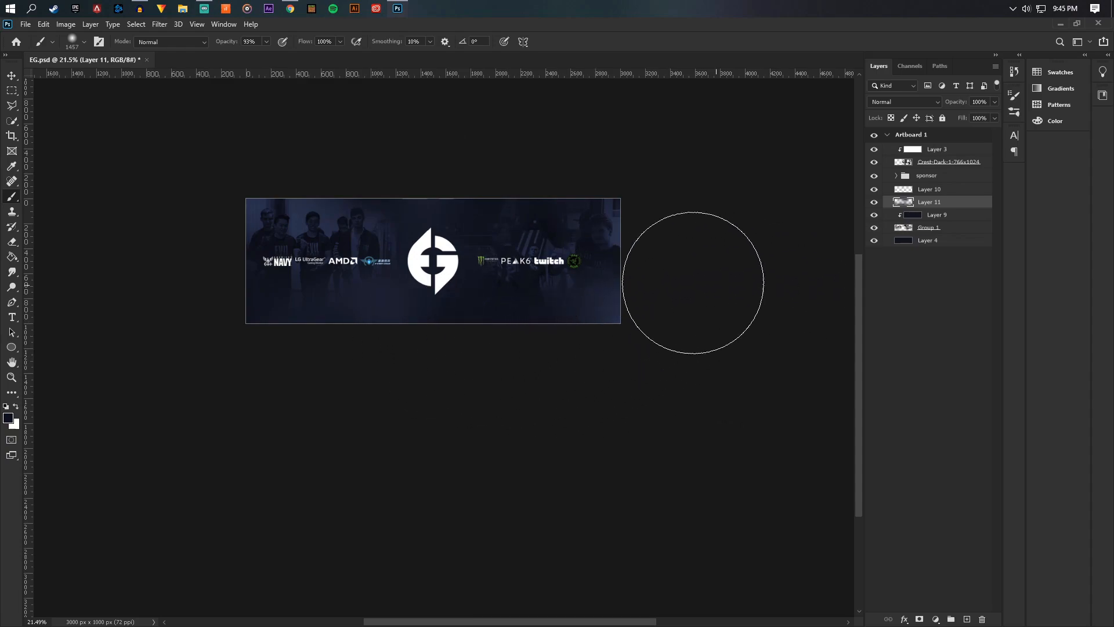
scroll(534, 241, up, 2)
scroll(236, 199, up, 1)
scroll(352, 250, up, 1)
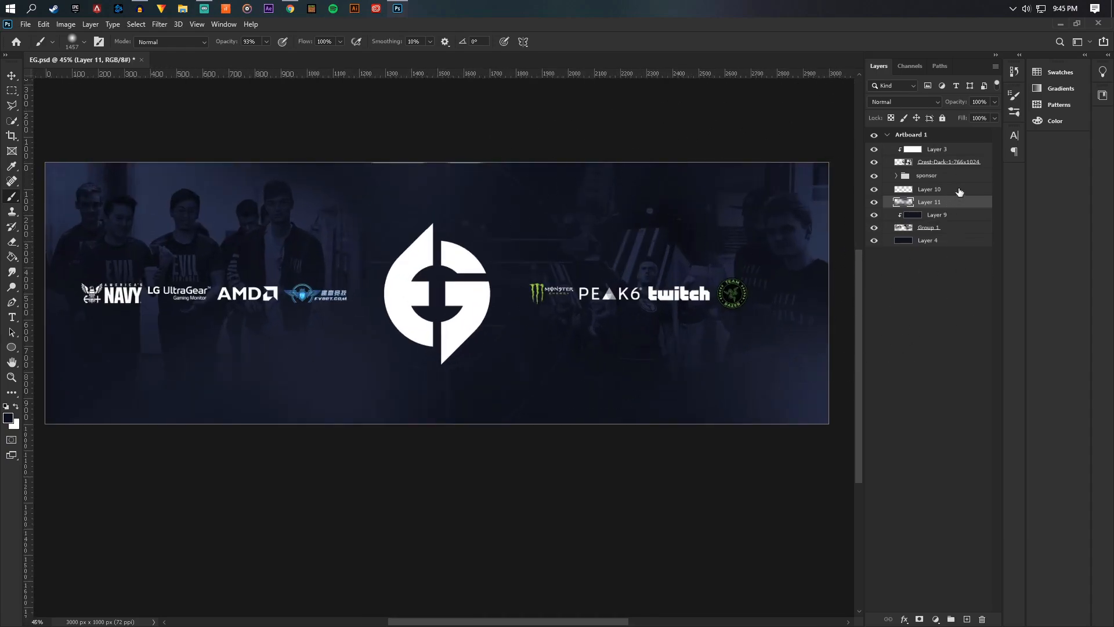
drag(991, 114, 972, 119)
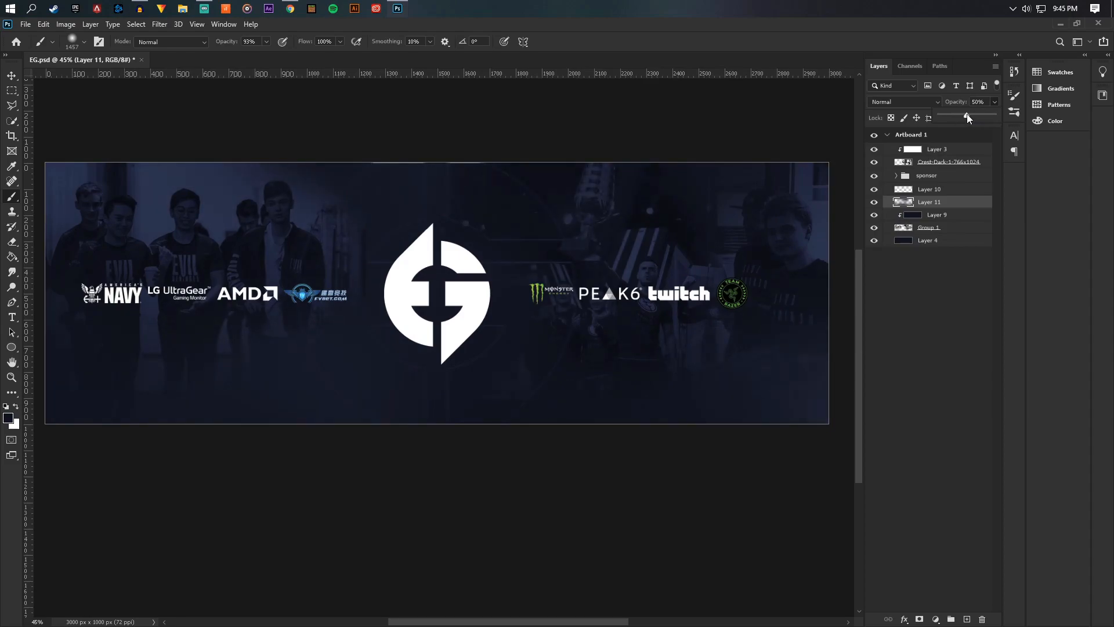
Soften the photo edges in Group 1 using the Eraser with a soft 417 px tip at 40% flow.
click(928, 228)
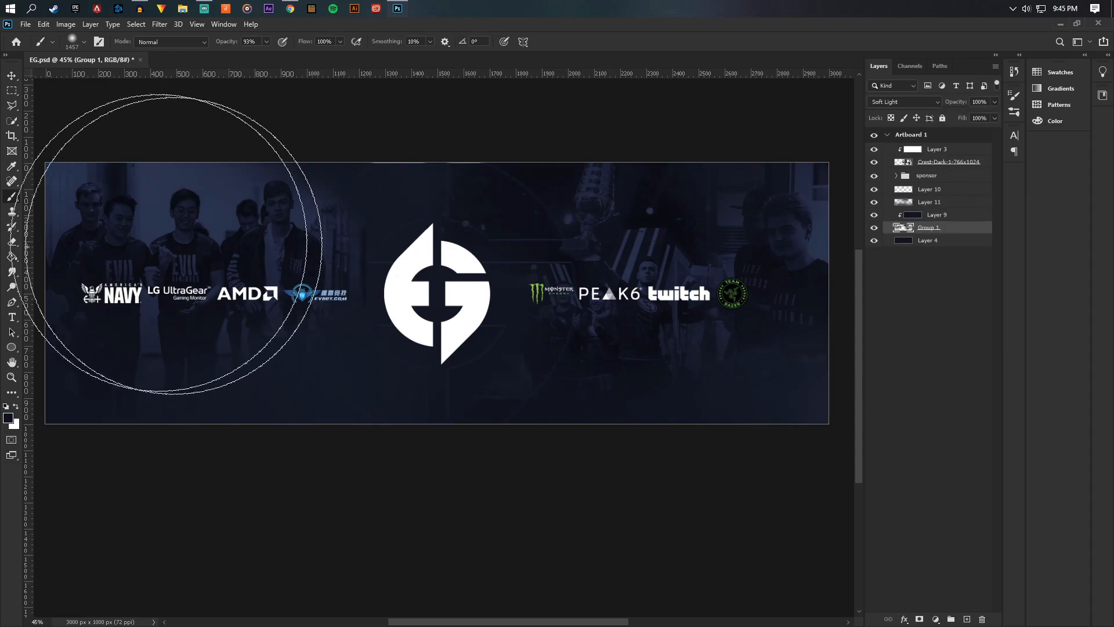
key(y)
click(18, 246)
click(84, 44)
click(121, 79)
click(376, 259)
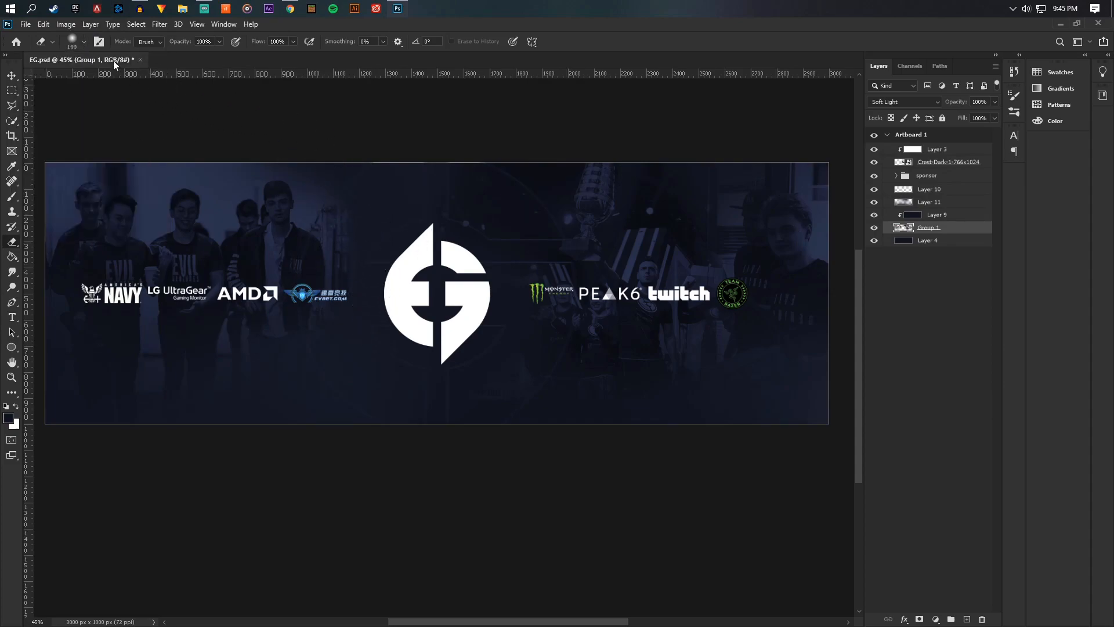
click(84, 43)
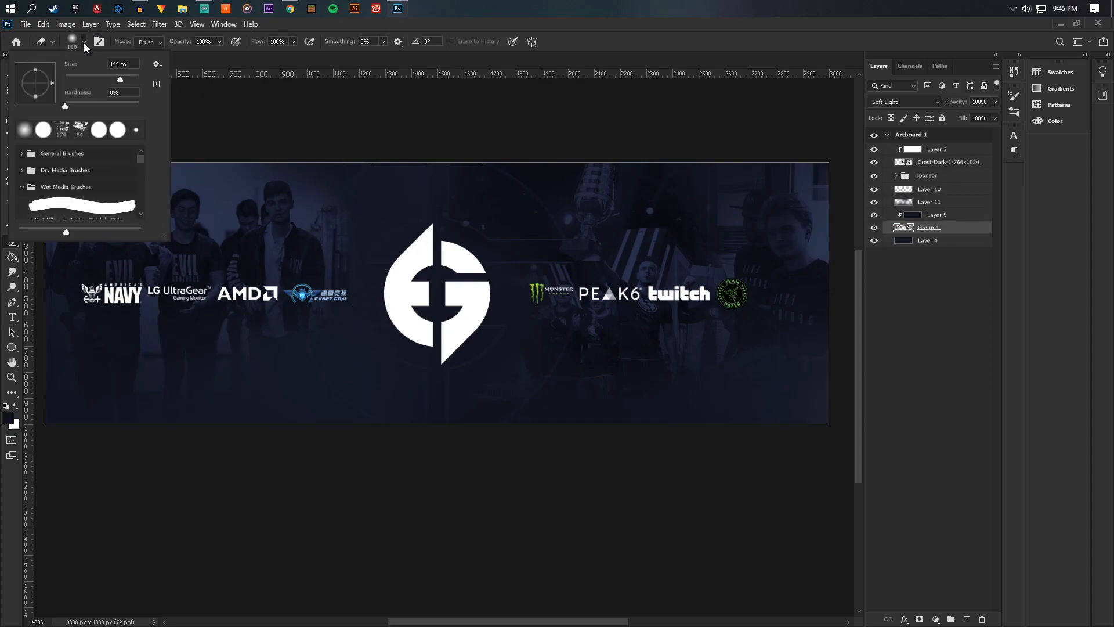
click(292, 42)
click(261, 56)
click(380, 308)
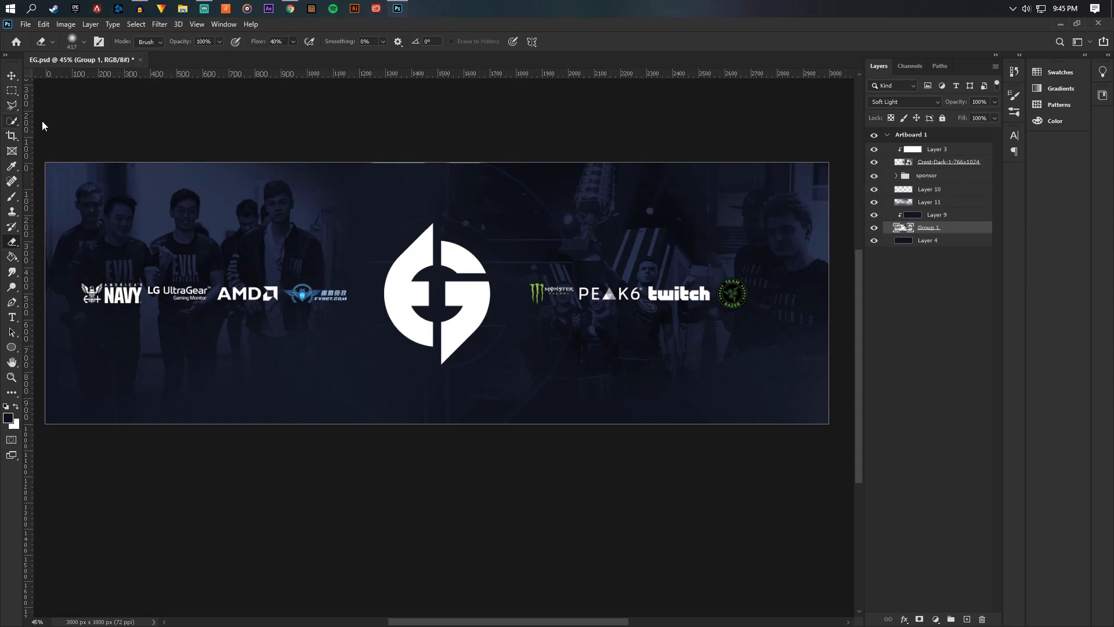
scroll(677, 333, down, 2)
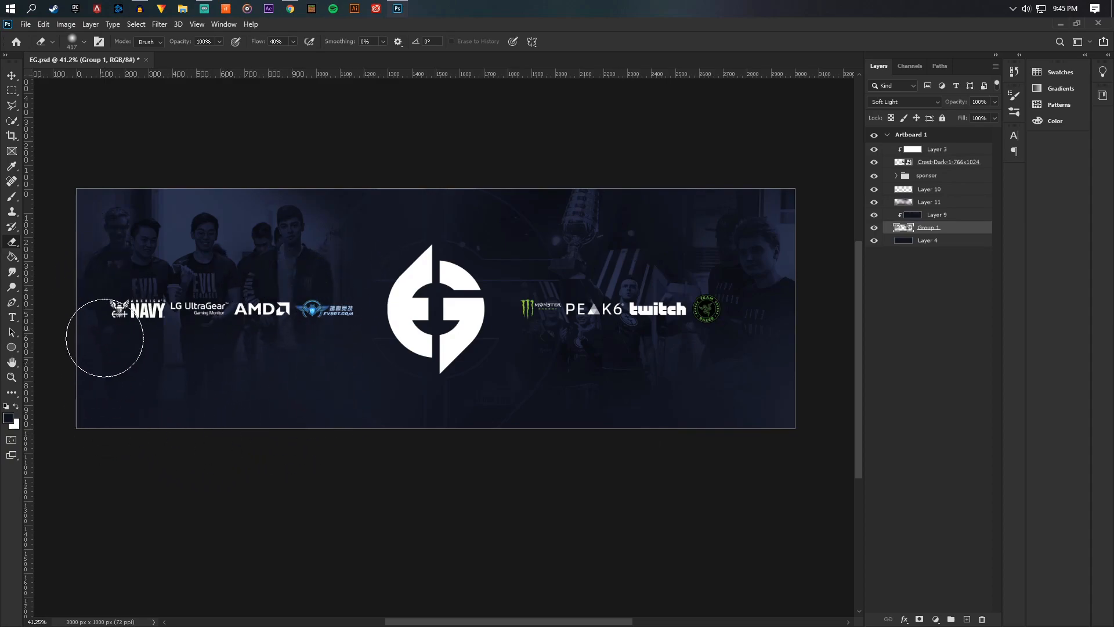
scroll(688, 276, down, 3)
scroll(167, 263, up, 3)
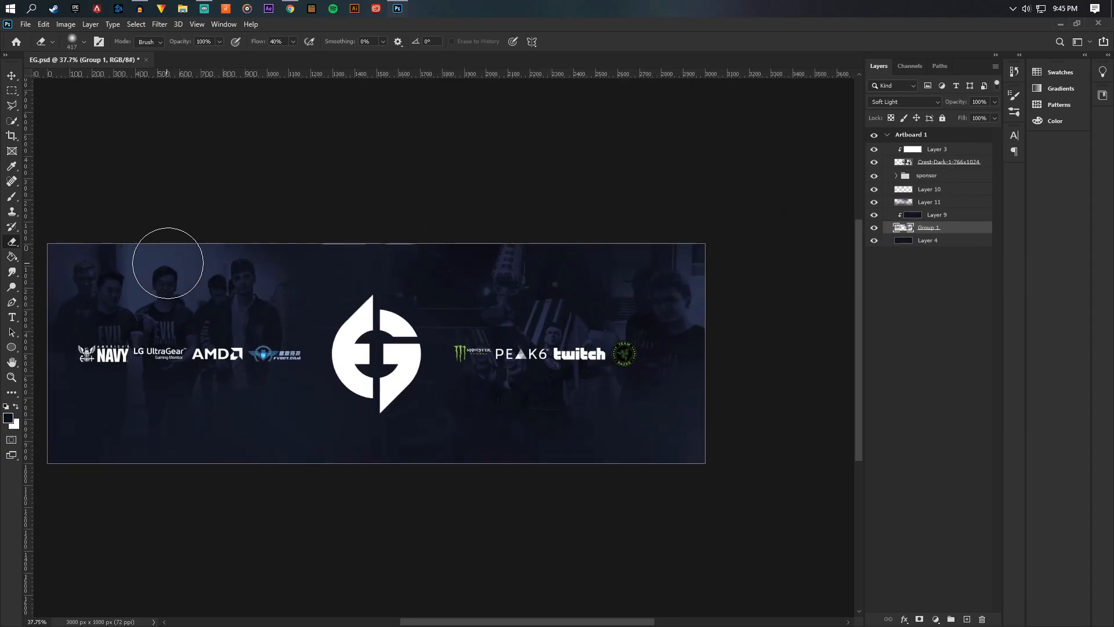
scroll(448, 356, down, 3)
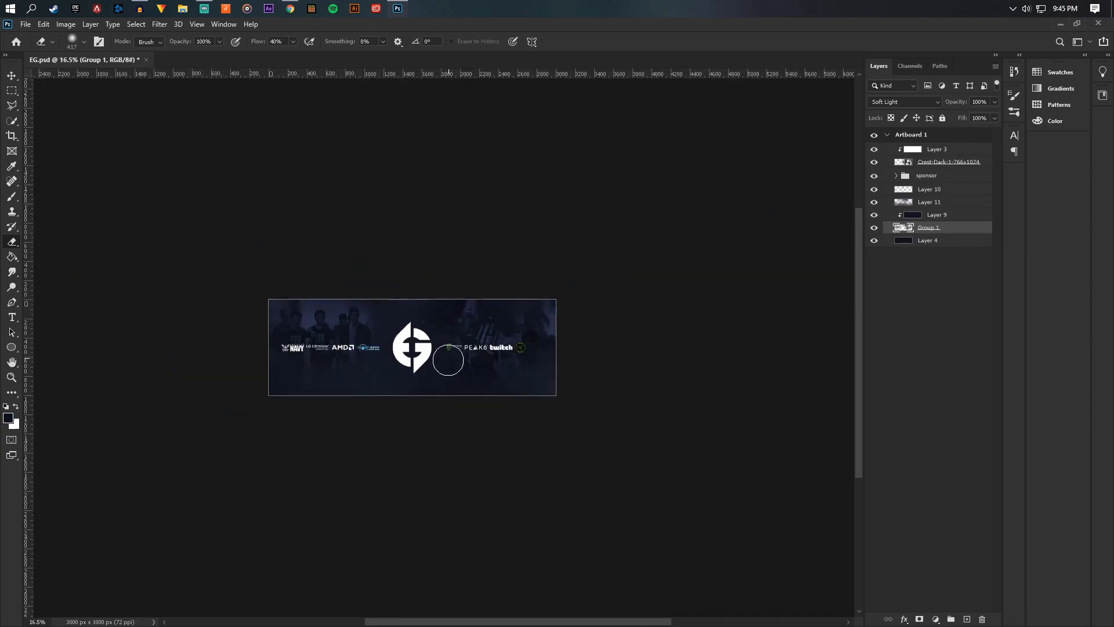
scroll(449, 357, up, 2)
scroll(273, 335, up, 1)
Select the left half of the Group 1 photos, scale it to 113.70% and reposition it within the header, removing the selection at the end.
key(v)
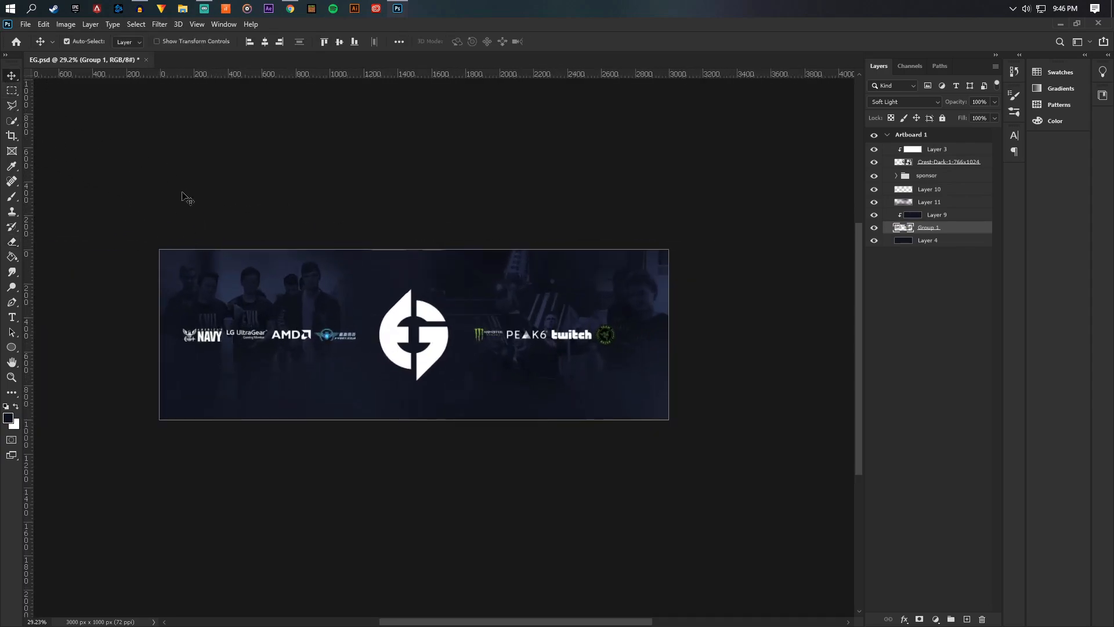
click(12, 90)
drag(160, 250, 388, 434)
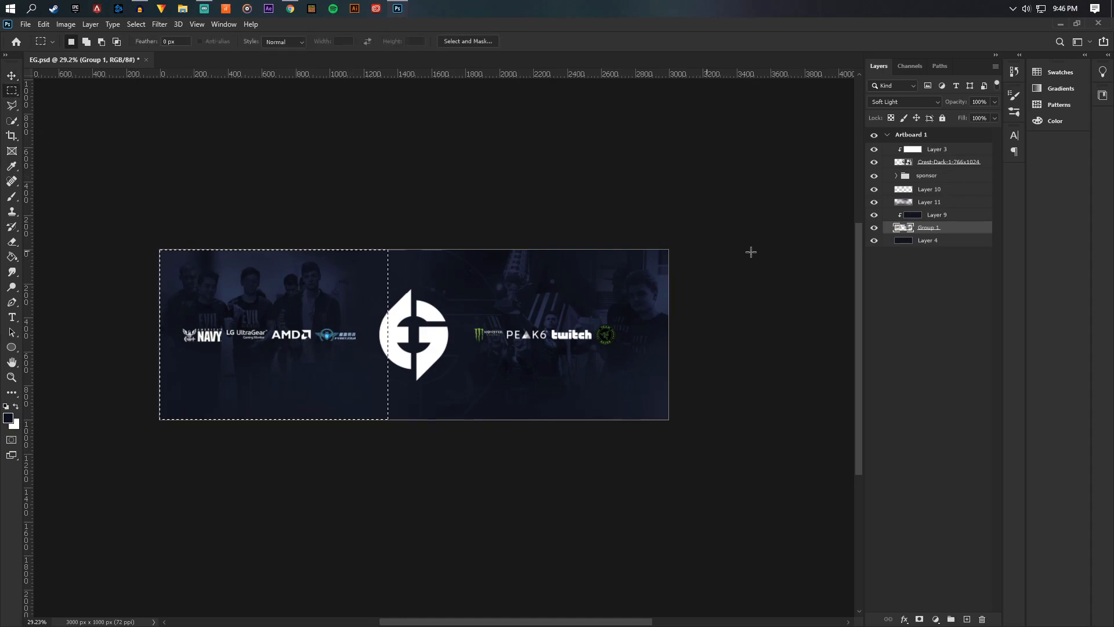
click(12, 77)
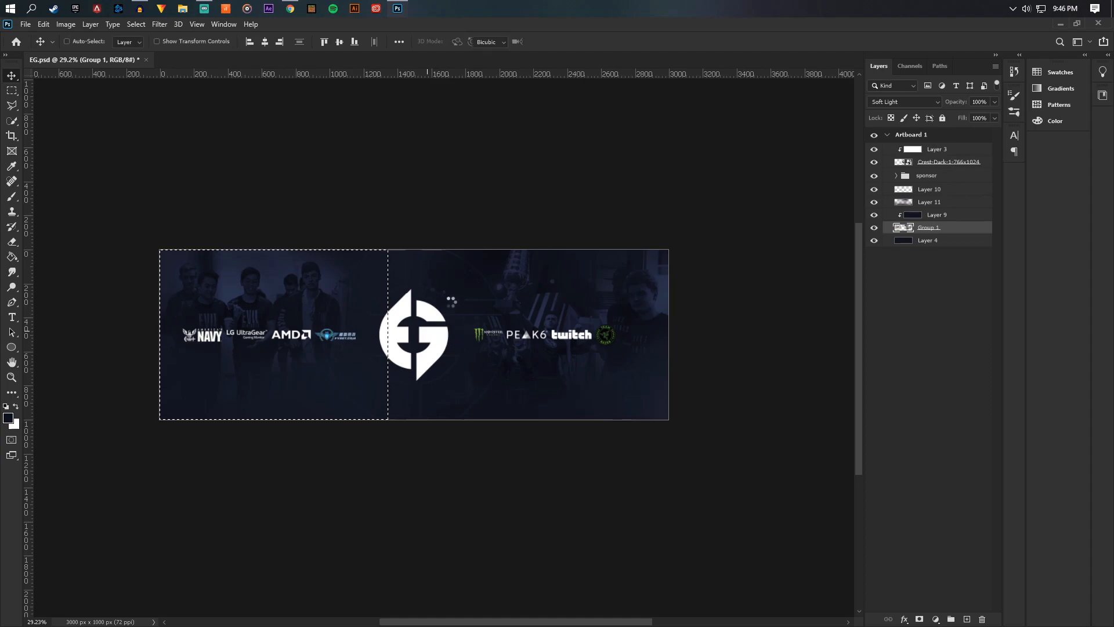
key(ctrl+t)
drag(393, 250, 425, 235)
drag(374, 292, 375, 313)
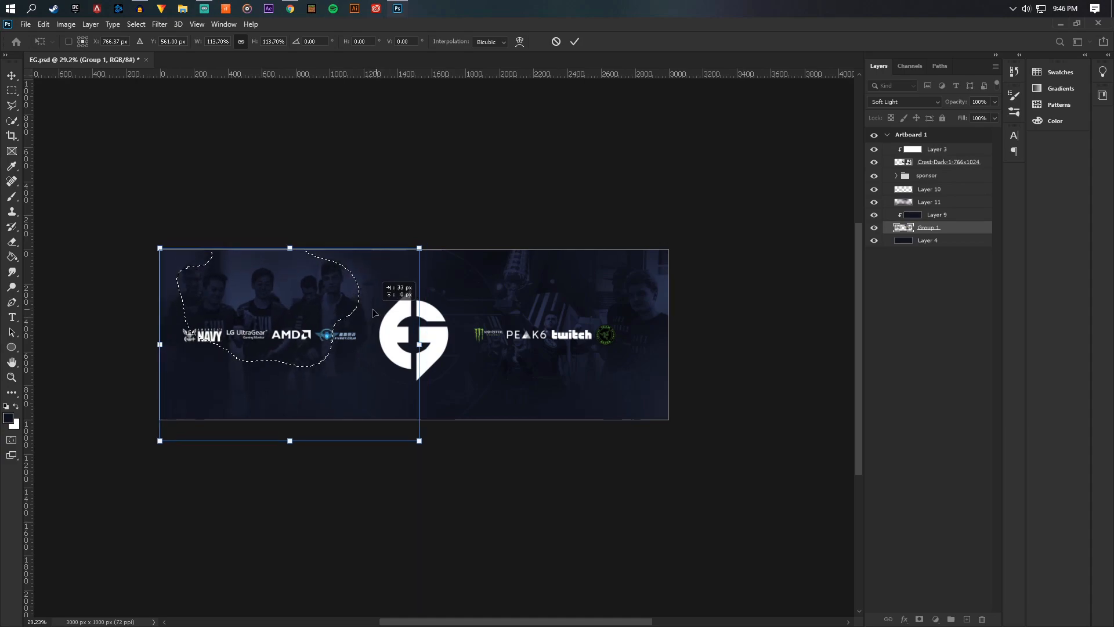
key(Return)
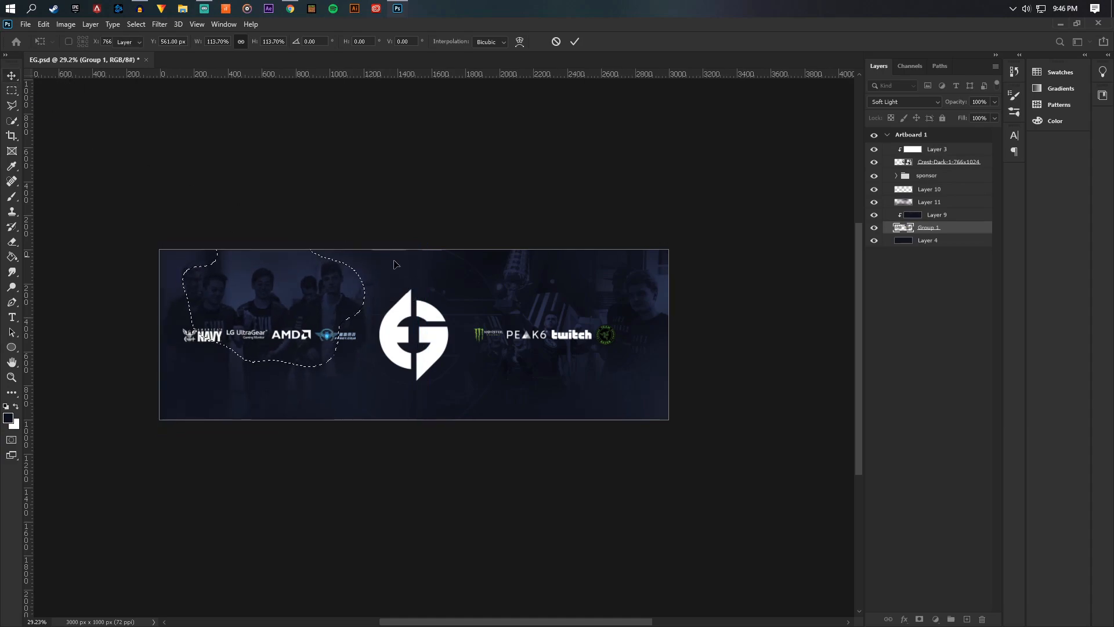
click(11, 105)
right_click(286, 310)
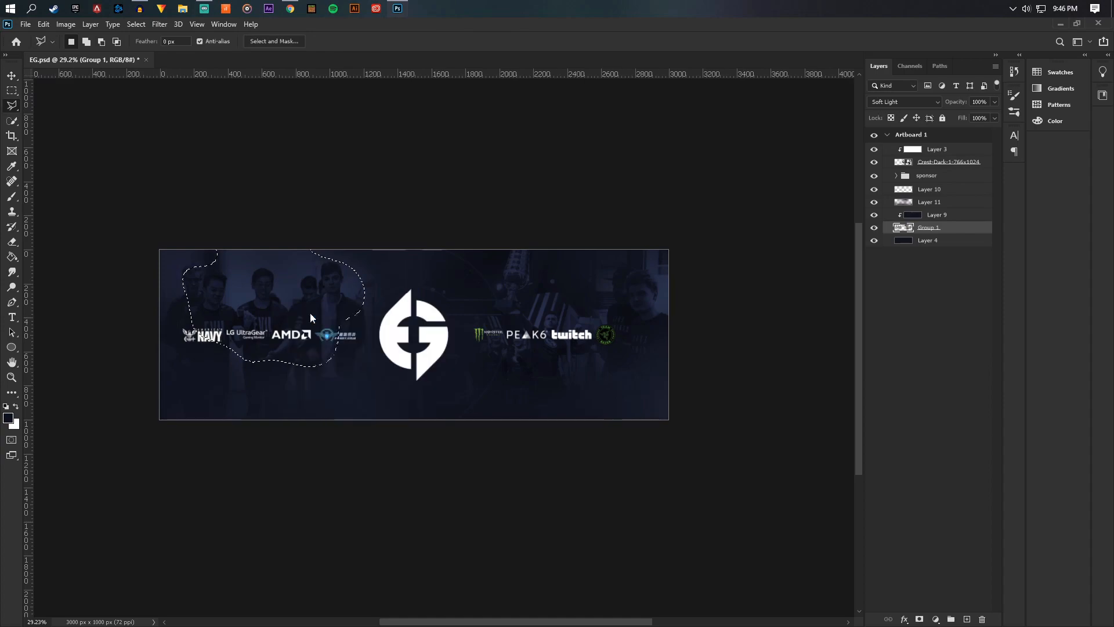
click(313, 318)
scroll(328, 319, down, 4)
scroll(335, 322, up, 5)
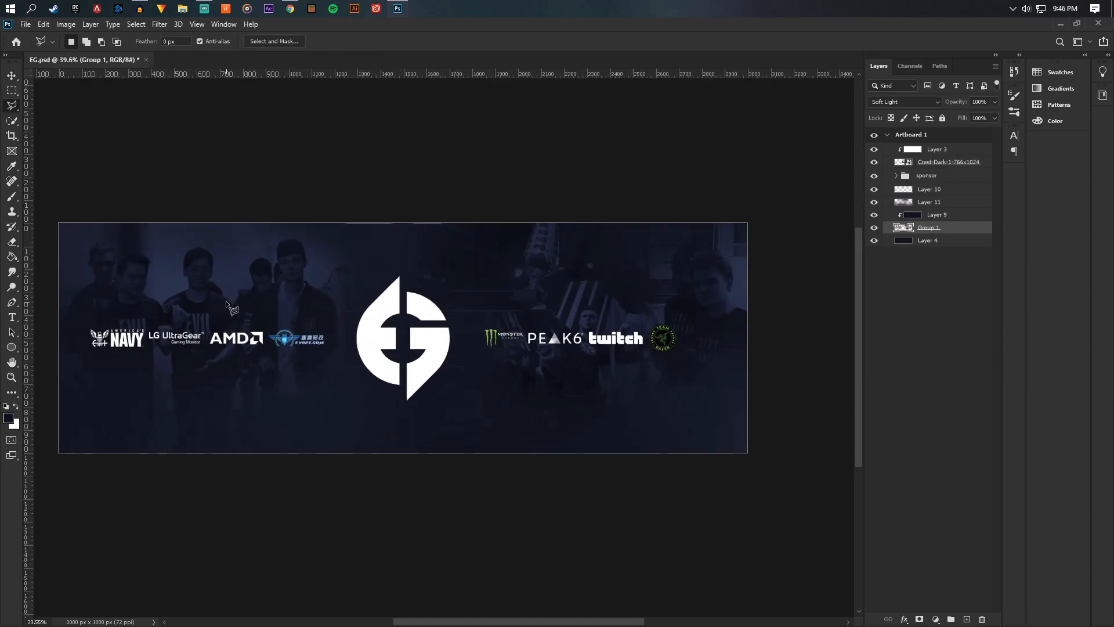
Select the right half of the Group 1 photos, transform it to sit lower in the header, and clear the selection.
click(12, 91)
drag(775, 476, 341, 192)
click(13, 76)
key(ctrl+t)
drag(691, 308, 691, 346)
click(12, 91)
right_click(440, 312)
click(477, 318)
scroll(496, 331, down, 3)
scroll(497, 330, down, 1)
scroll(475, 327, up, 4)
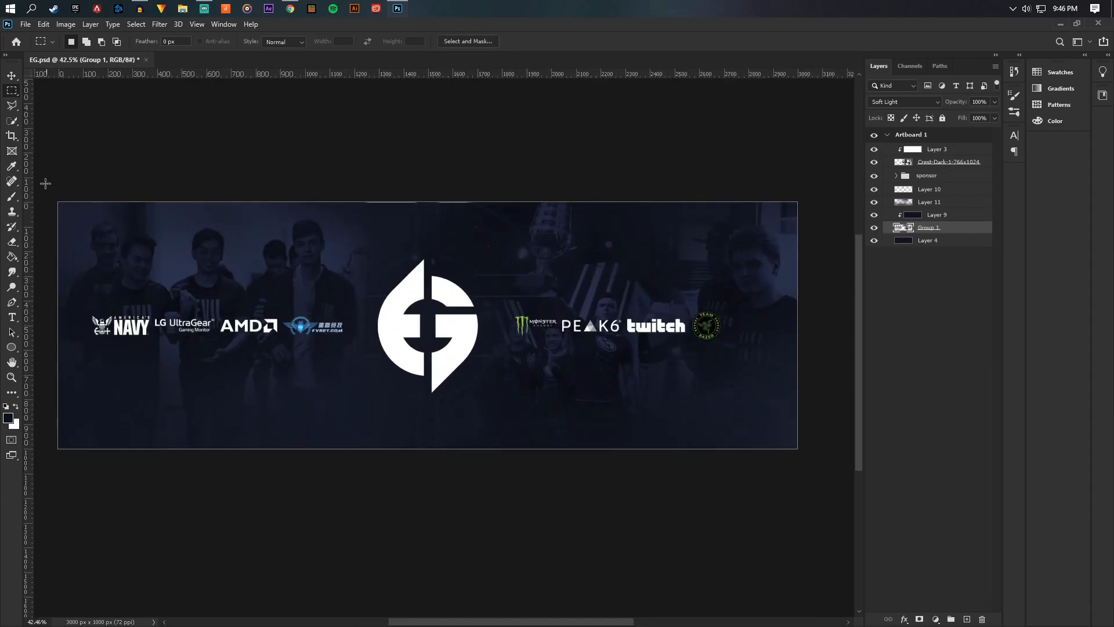
Add a new layer above the sponsor group and paint a soft black shadow behind the crest with a 0% hardness brush.
click(12, 196)
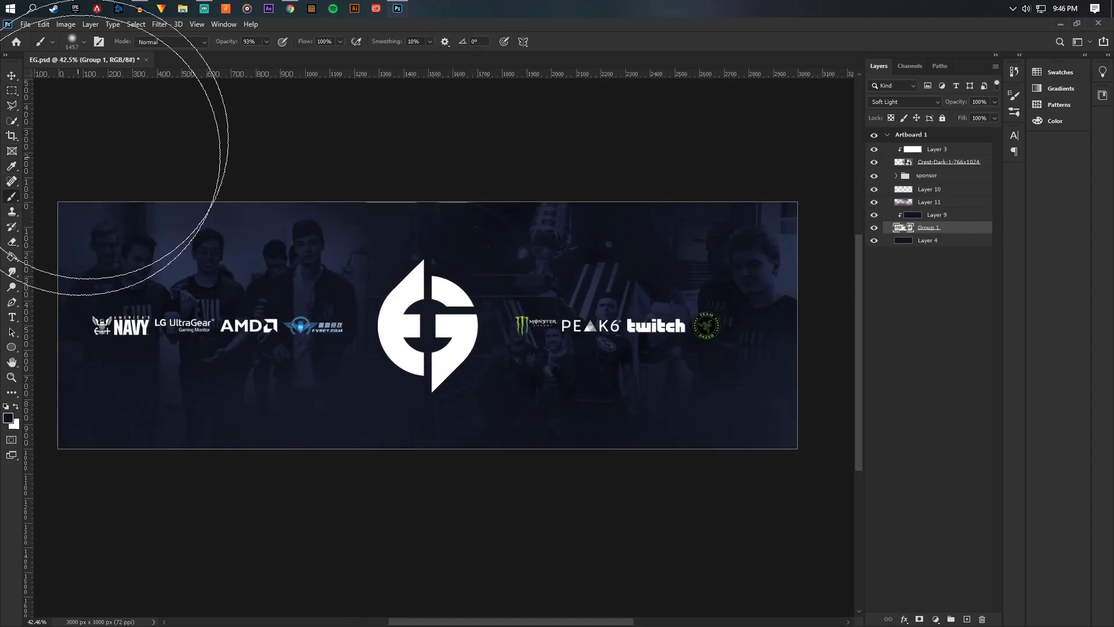
click(82, 42)
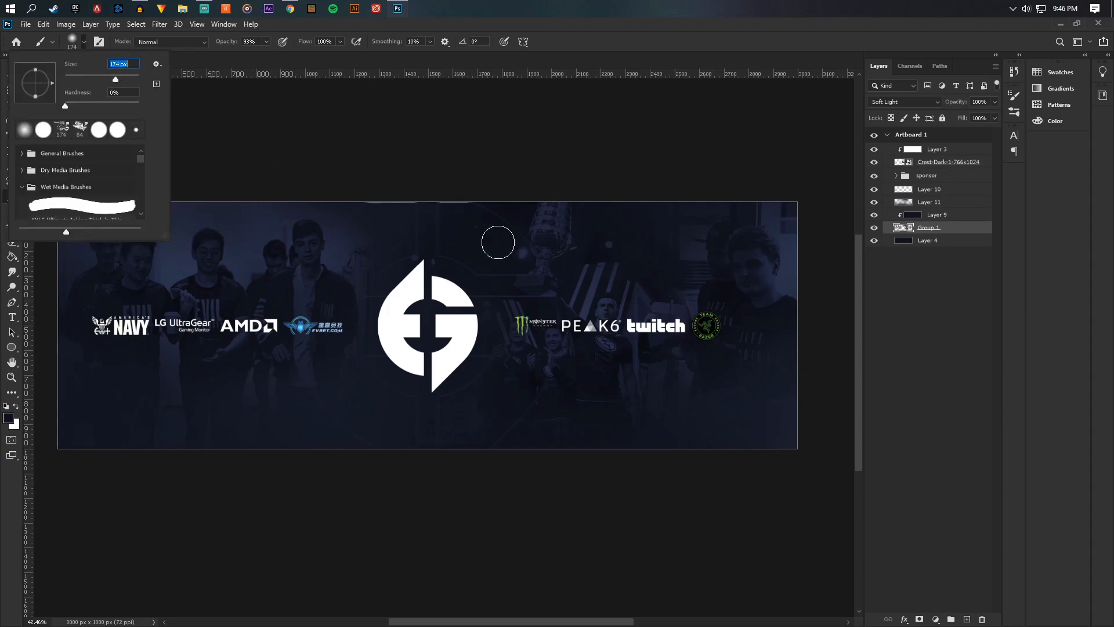
drag(129, 80, 129, 81)
click(938, 180)
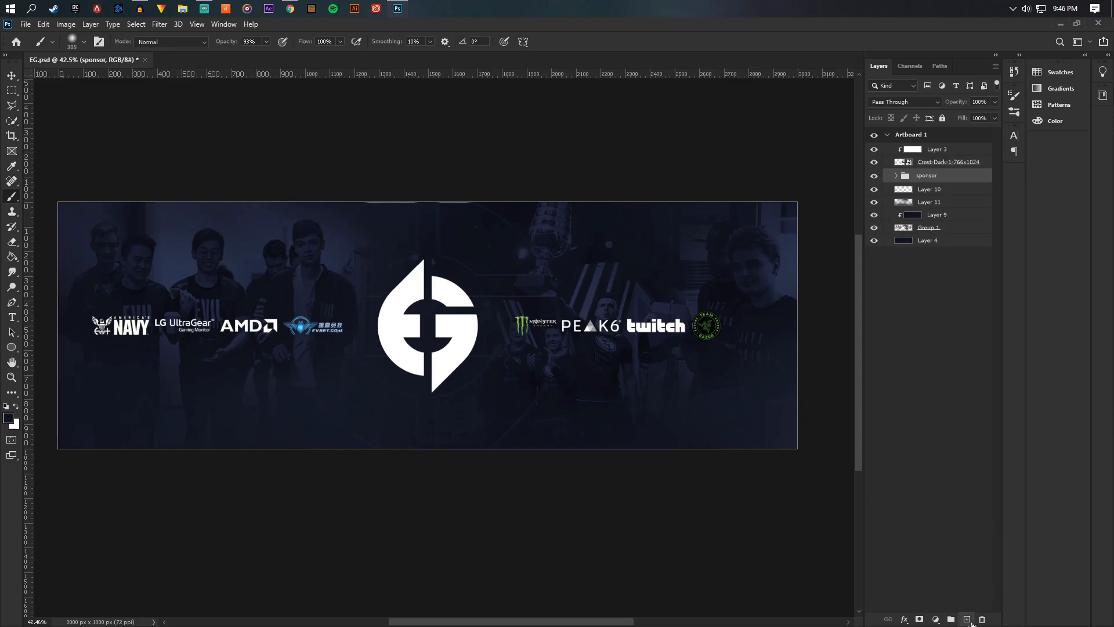
click(972, 622)
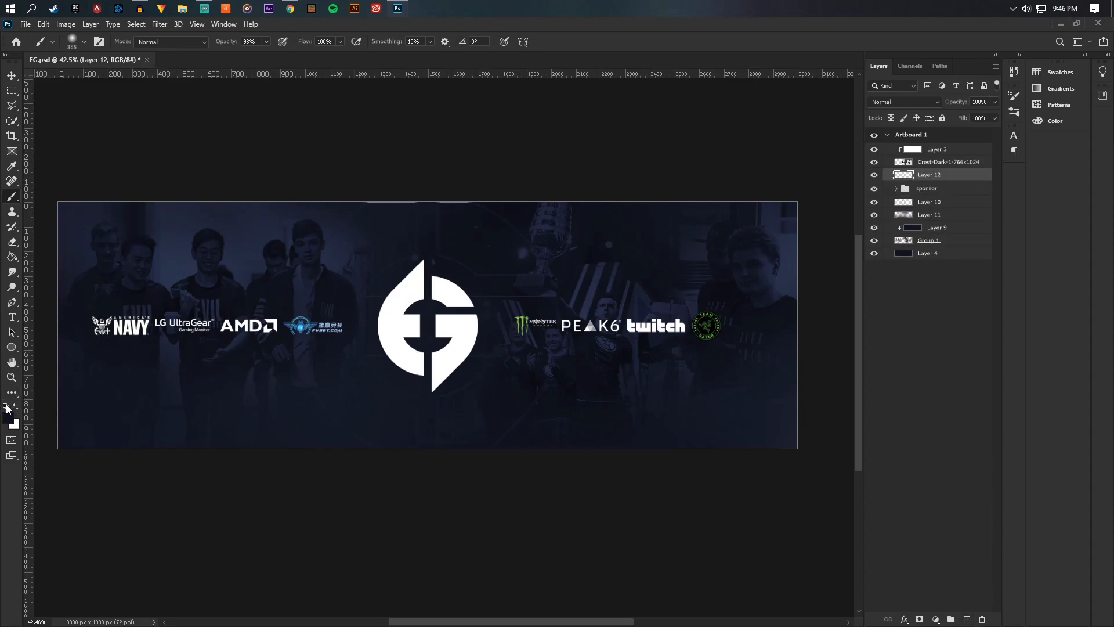
scroll(537, 370, up, 2)
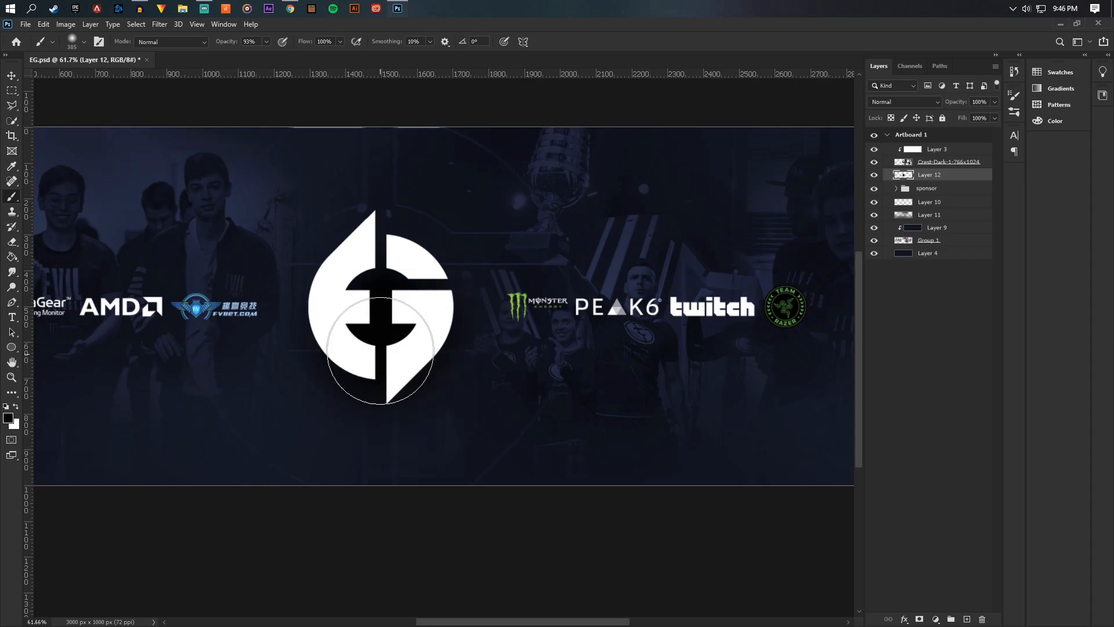
scroll(394, 345, down, 2)
scroll(395, 345, up, 1)
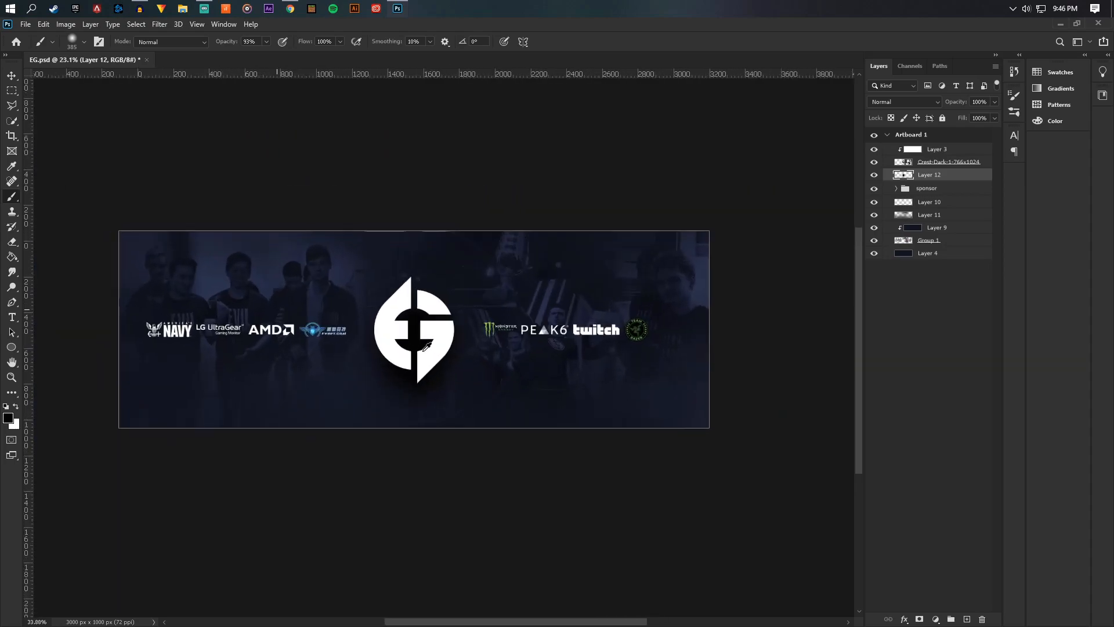
Blend the crest shadow in Layer 12 as Soft Light at 55% opacity and place the layer between Layer 10 and Layer 11.
click(908, 102)
click(892, 252)
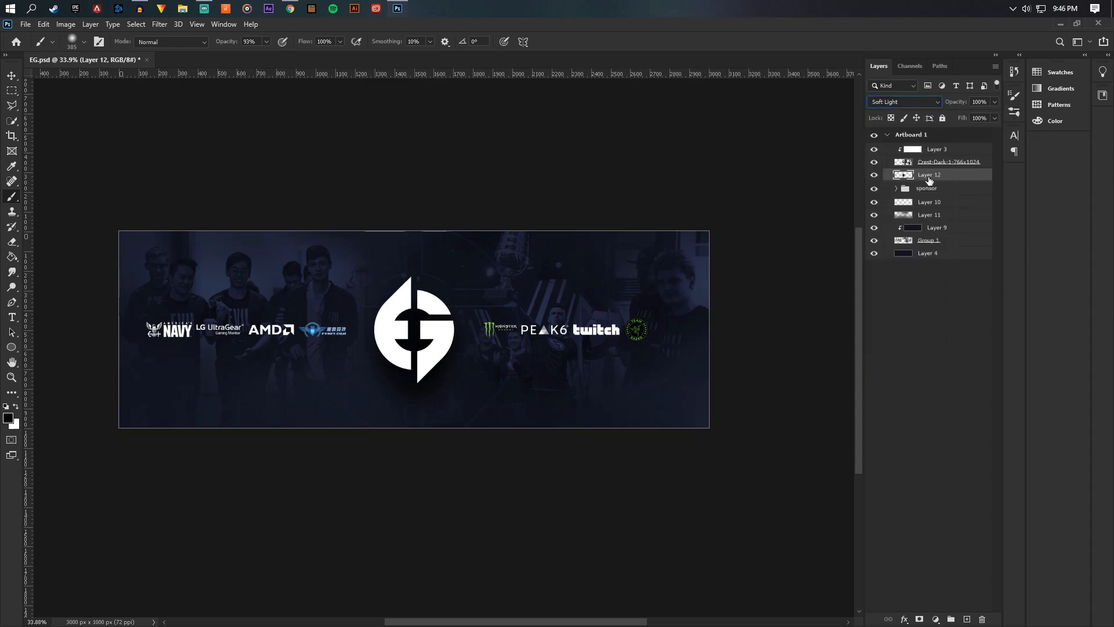
click(995, 102)
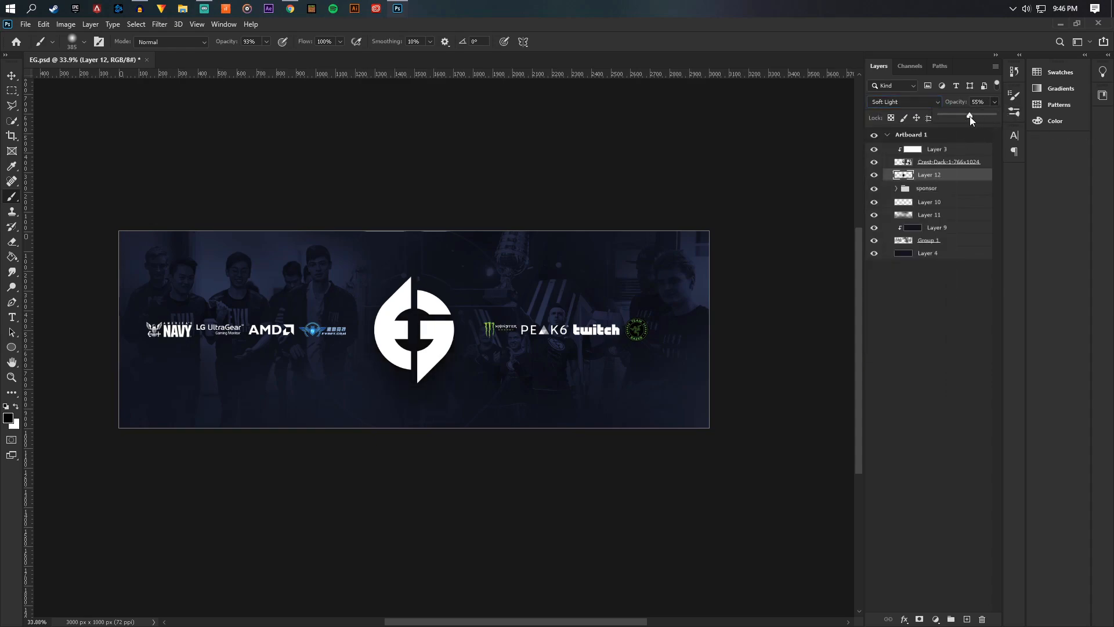
drag(946, 177, 945, 209)
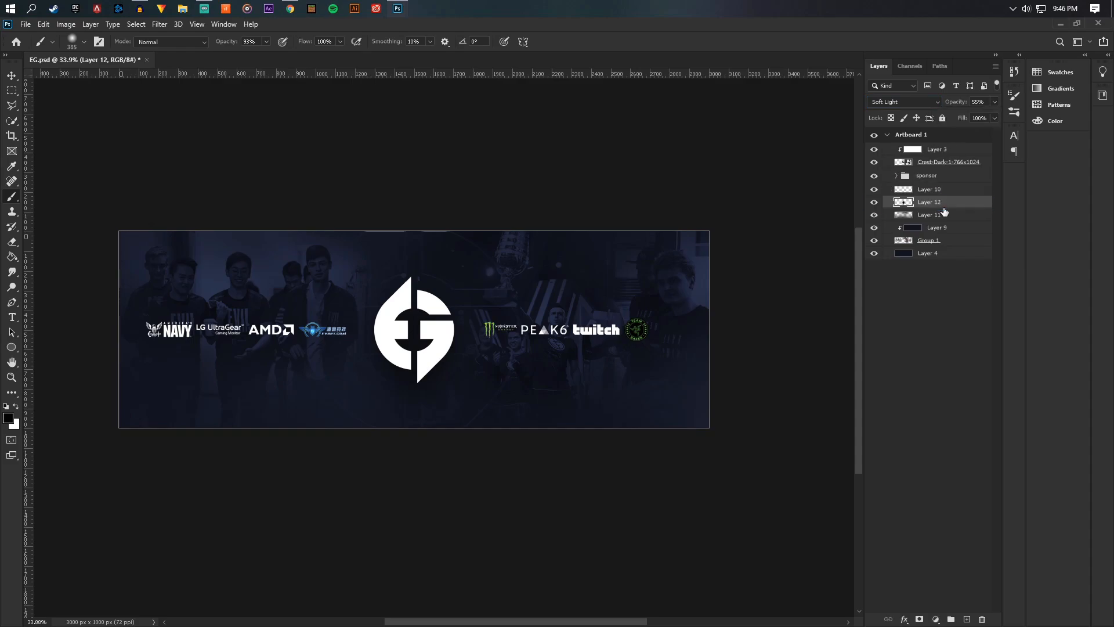
Reduce the opacity of the crest shadow in Layer 12 to 32% and check it against the whole header.
click(14, 76)
scroll(422, 339, up, 8)
click(994, 102)
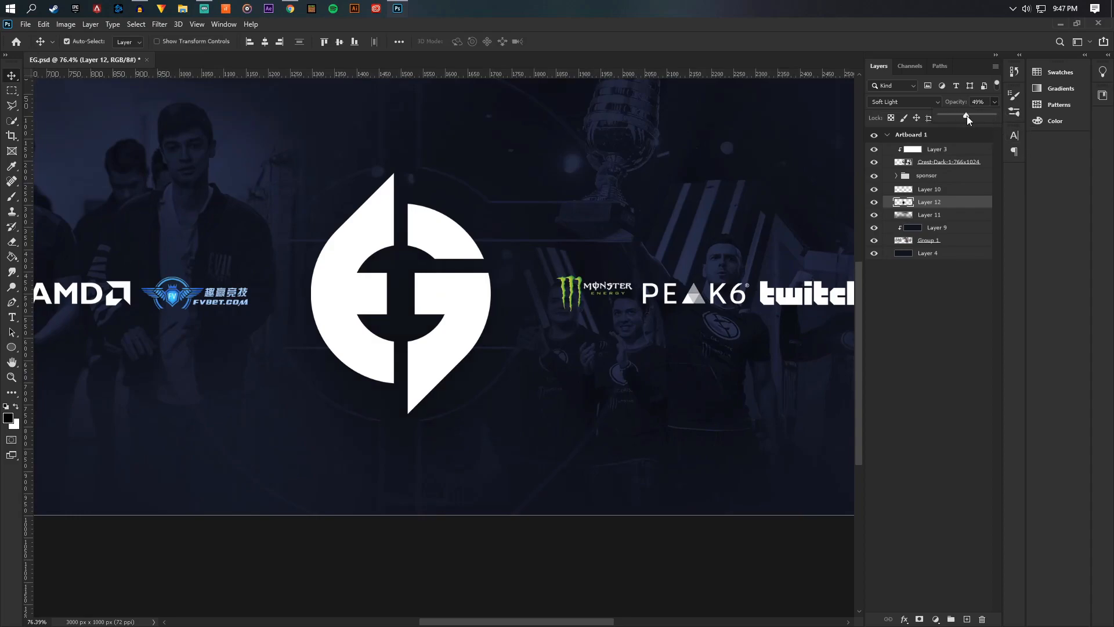
drag(958, 118, 956, 117)
click(960, 205)
scroll(635, 242, down, 6)
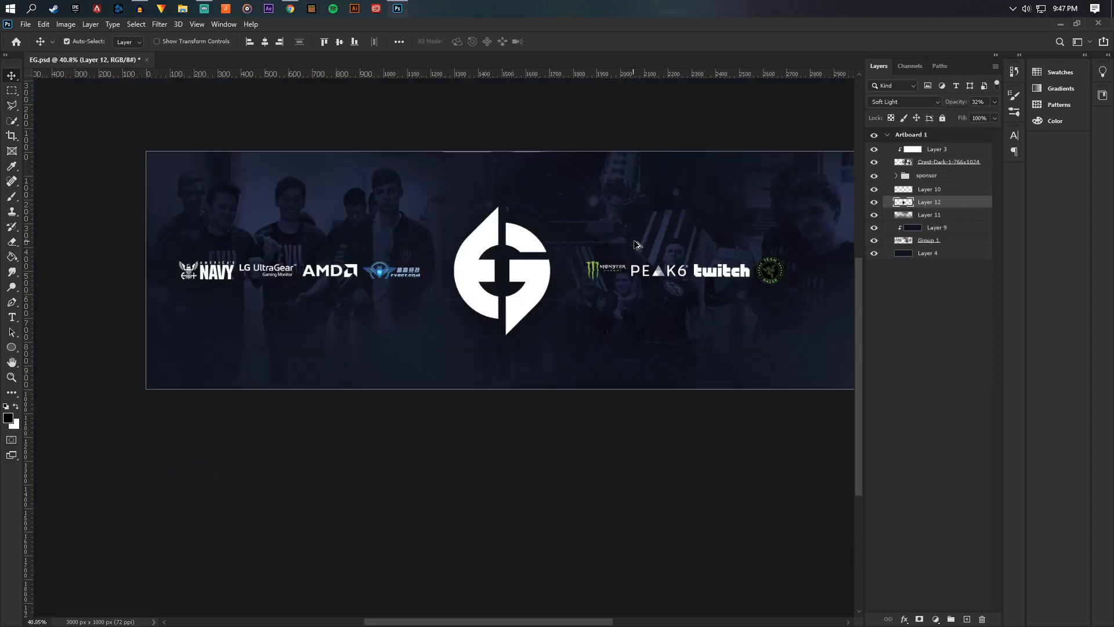
scroll(635, 242, down, 5)
scroll(812, 196, up, 4)
scroll(447, 330, up, 2)
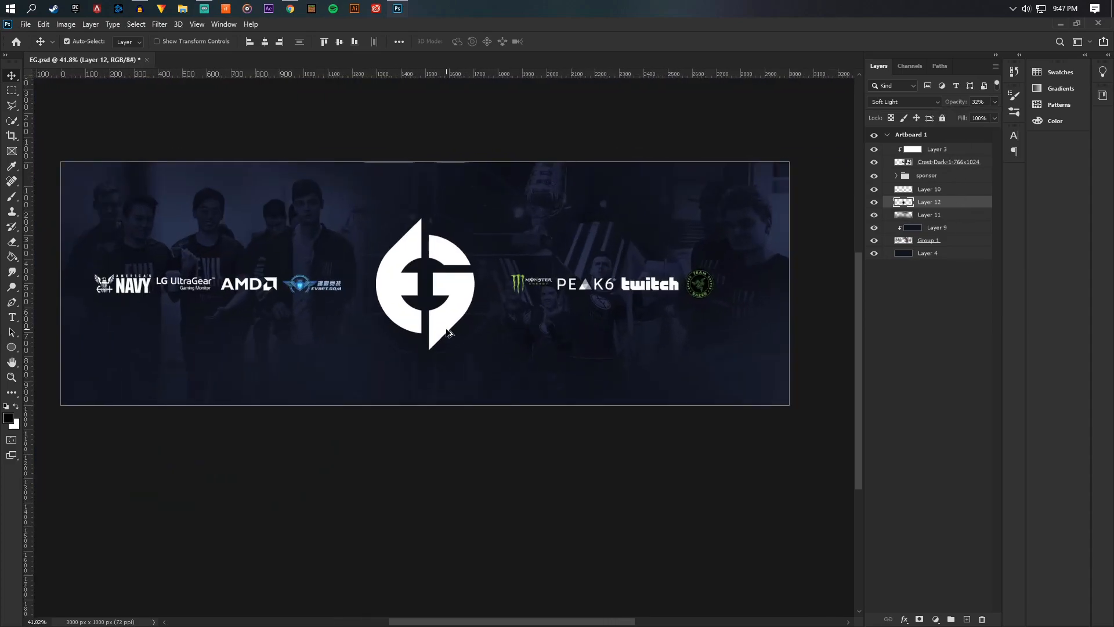
scroll(526, 296, down, 1)
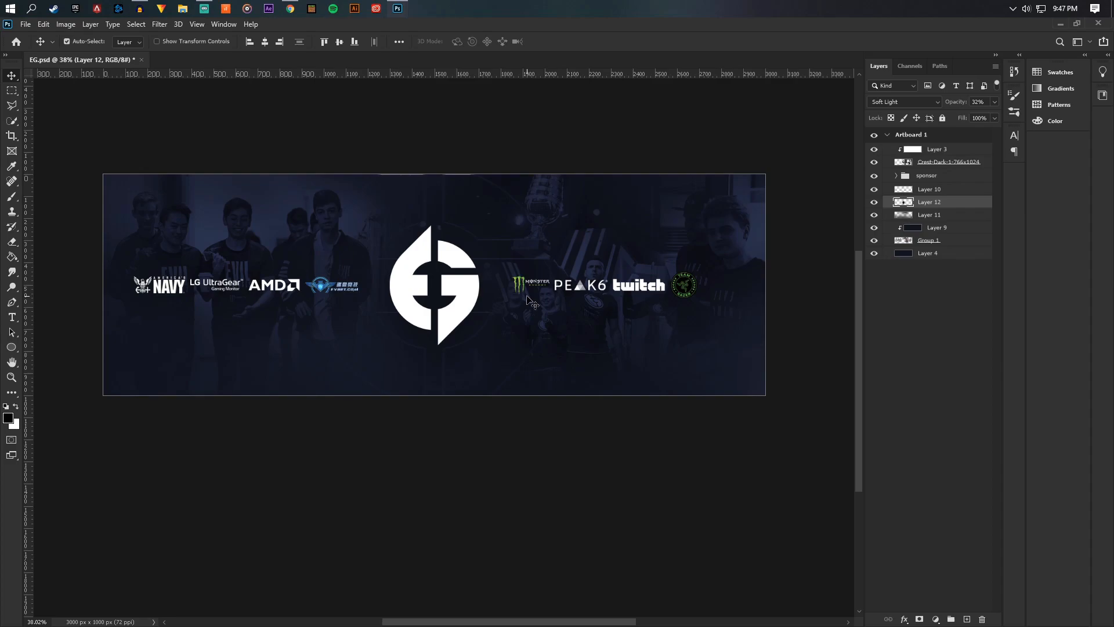